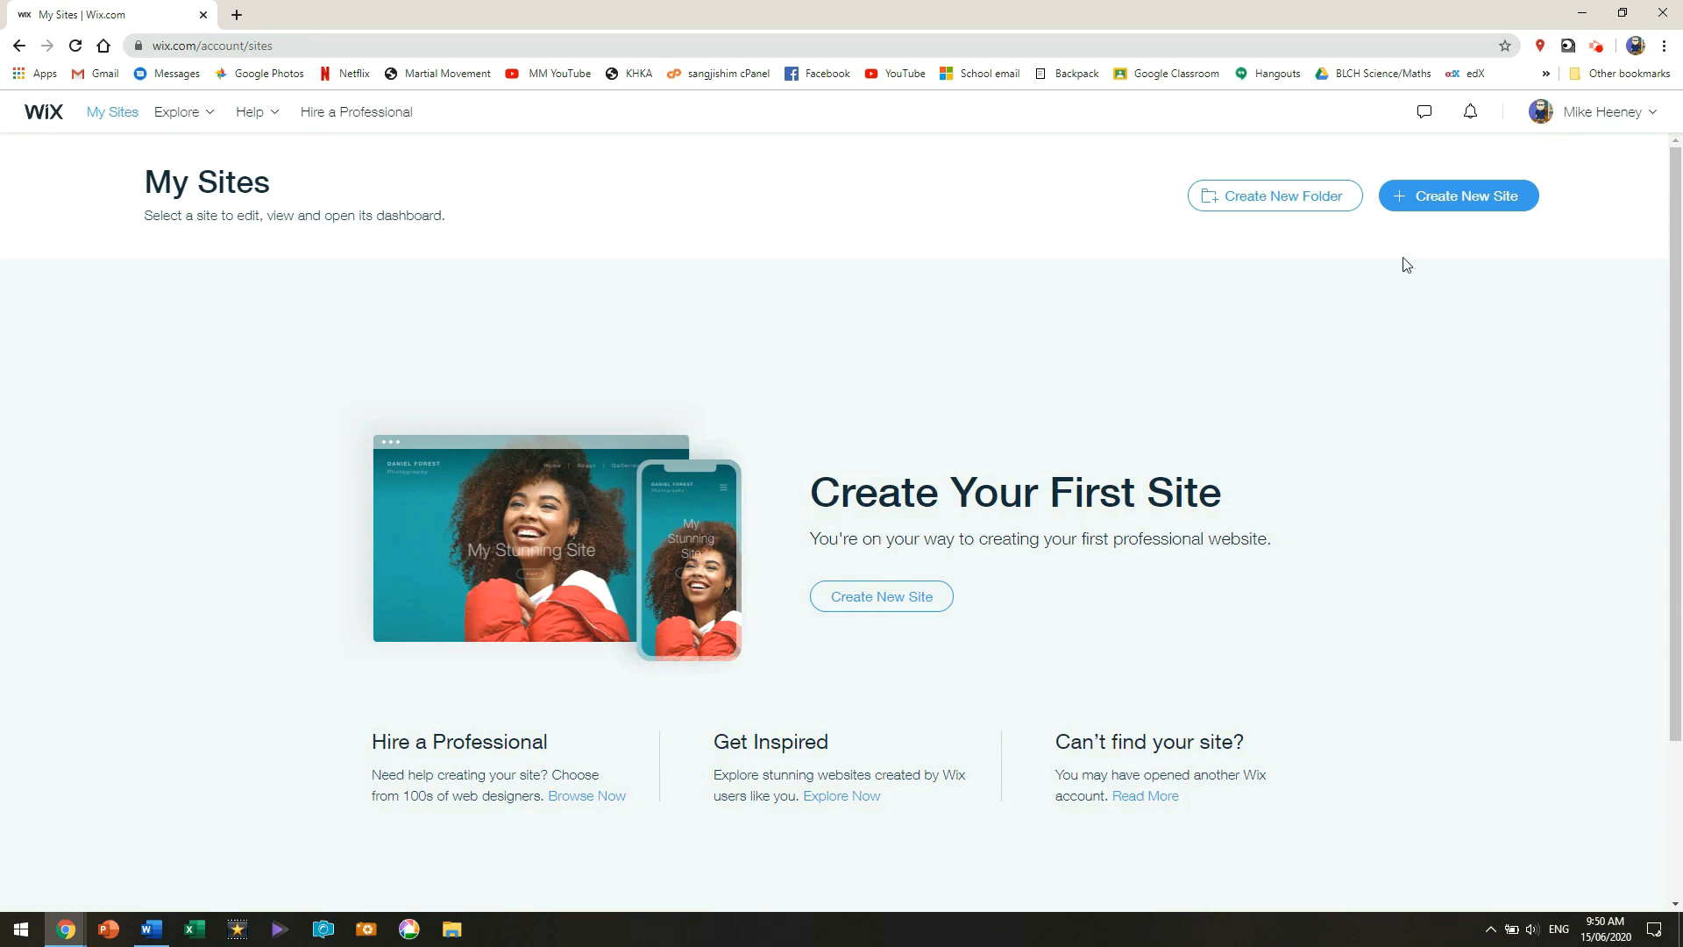
- Create a new site of the Blog kind and choose to build it from a template in the Editor
left_click(1422, 203)
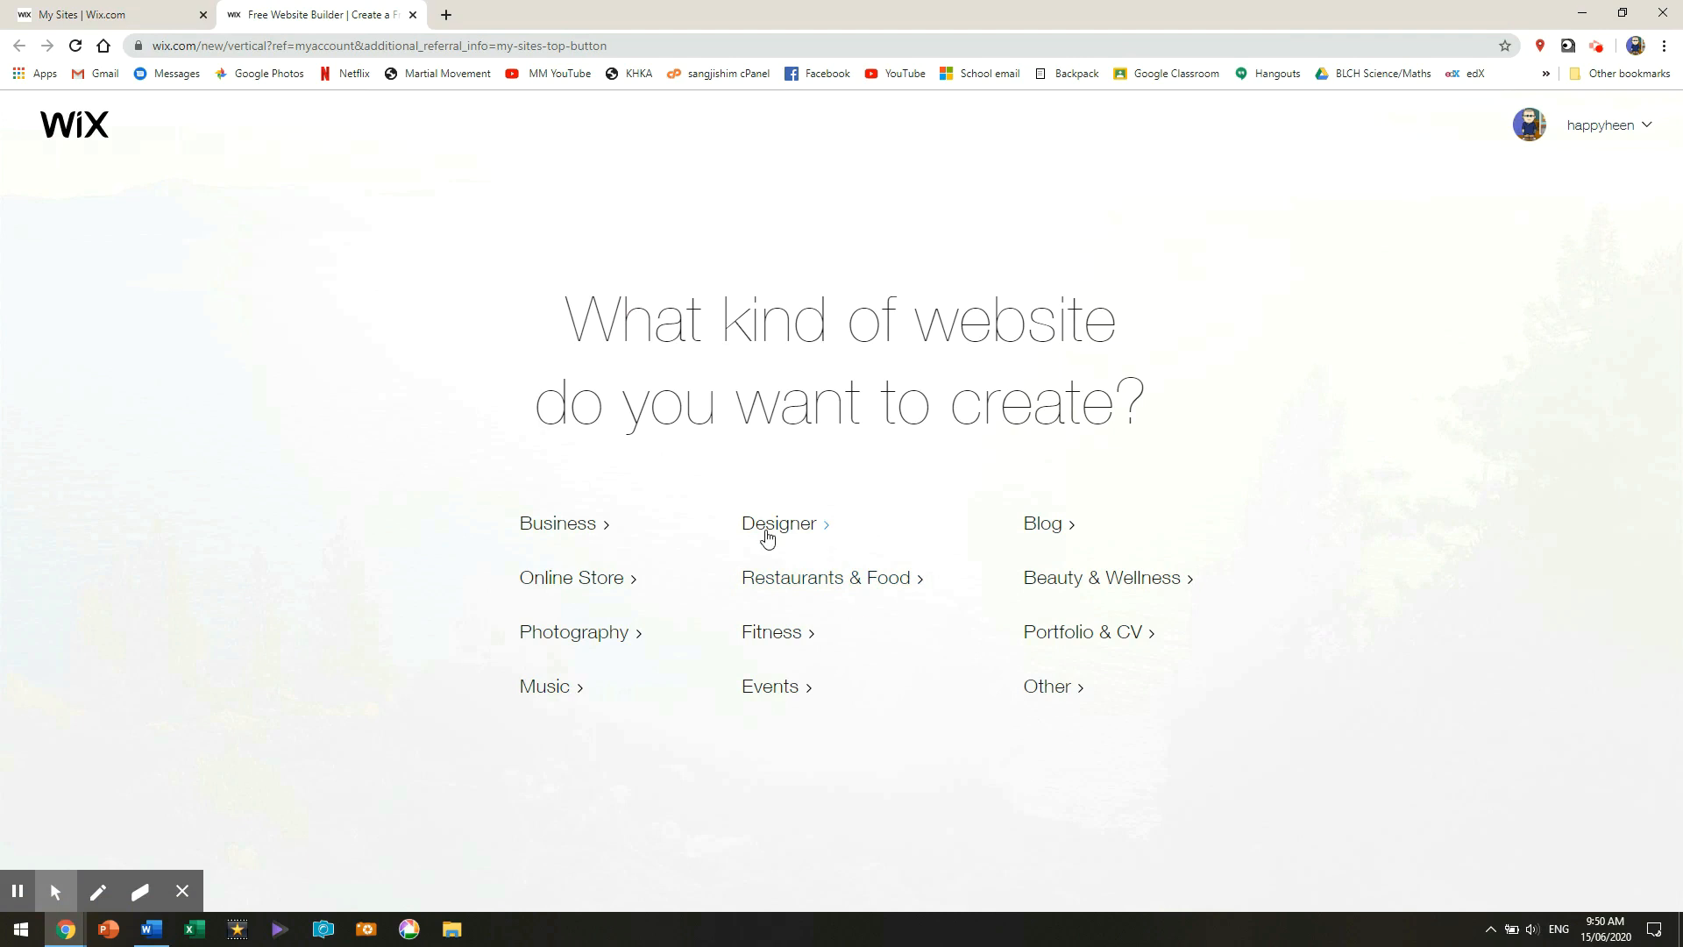
left_click(1040, 525)
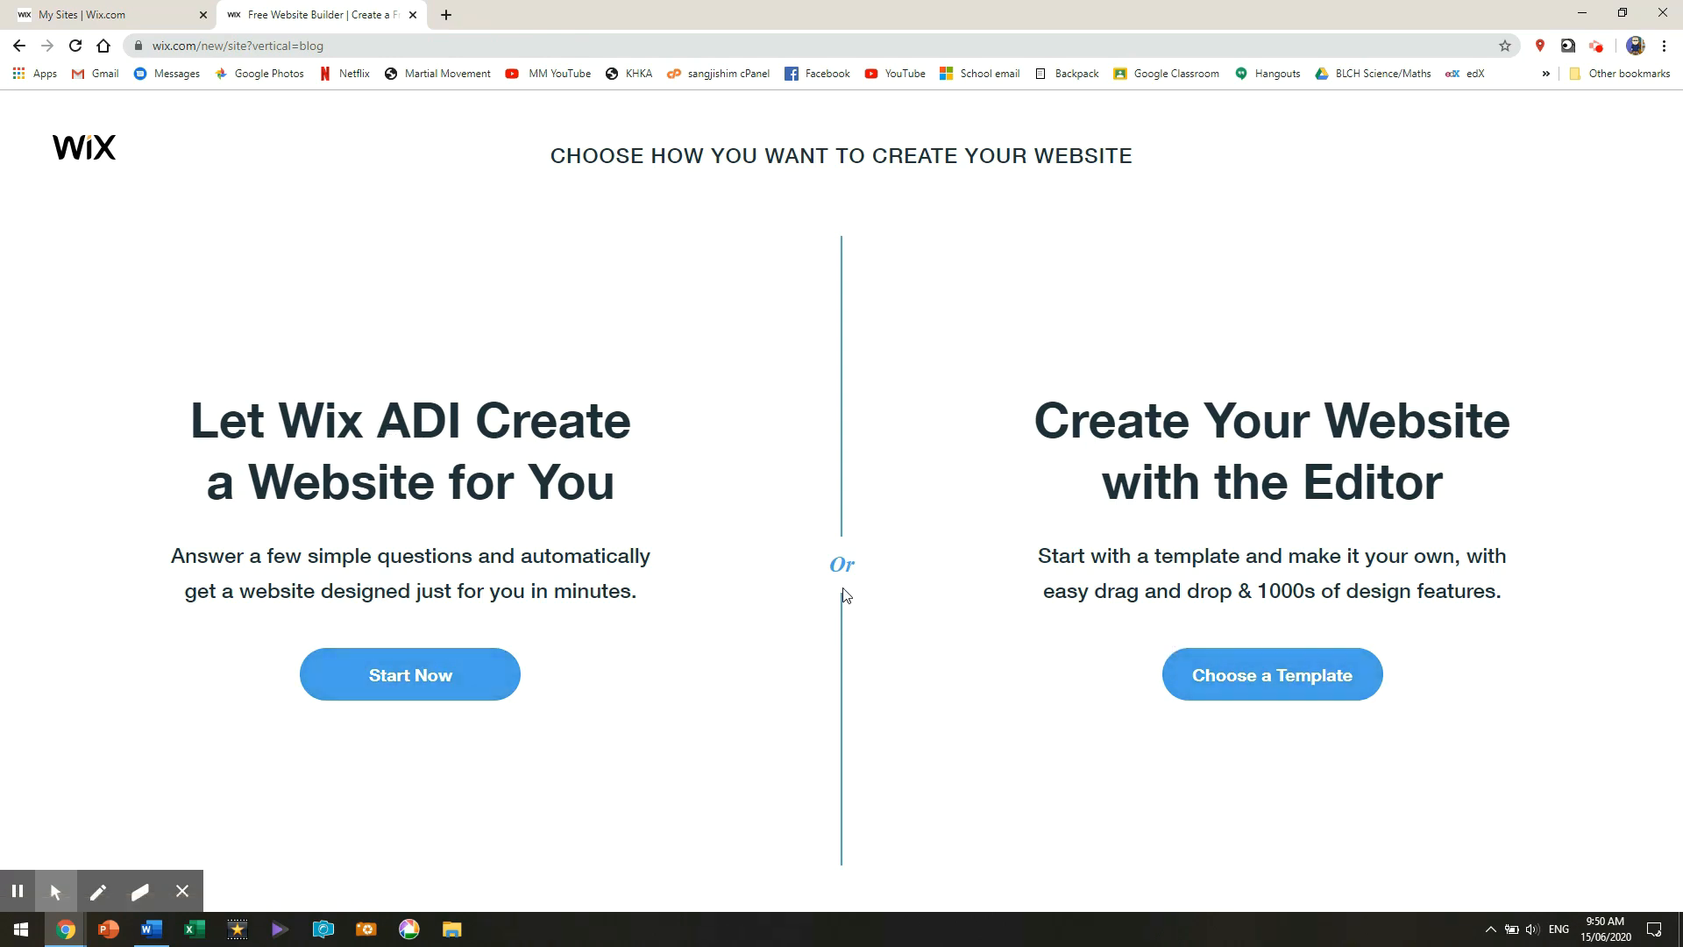
left_click(1277, 681)
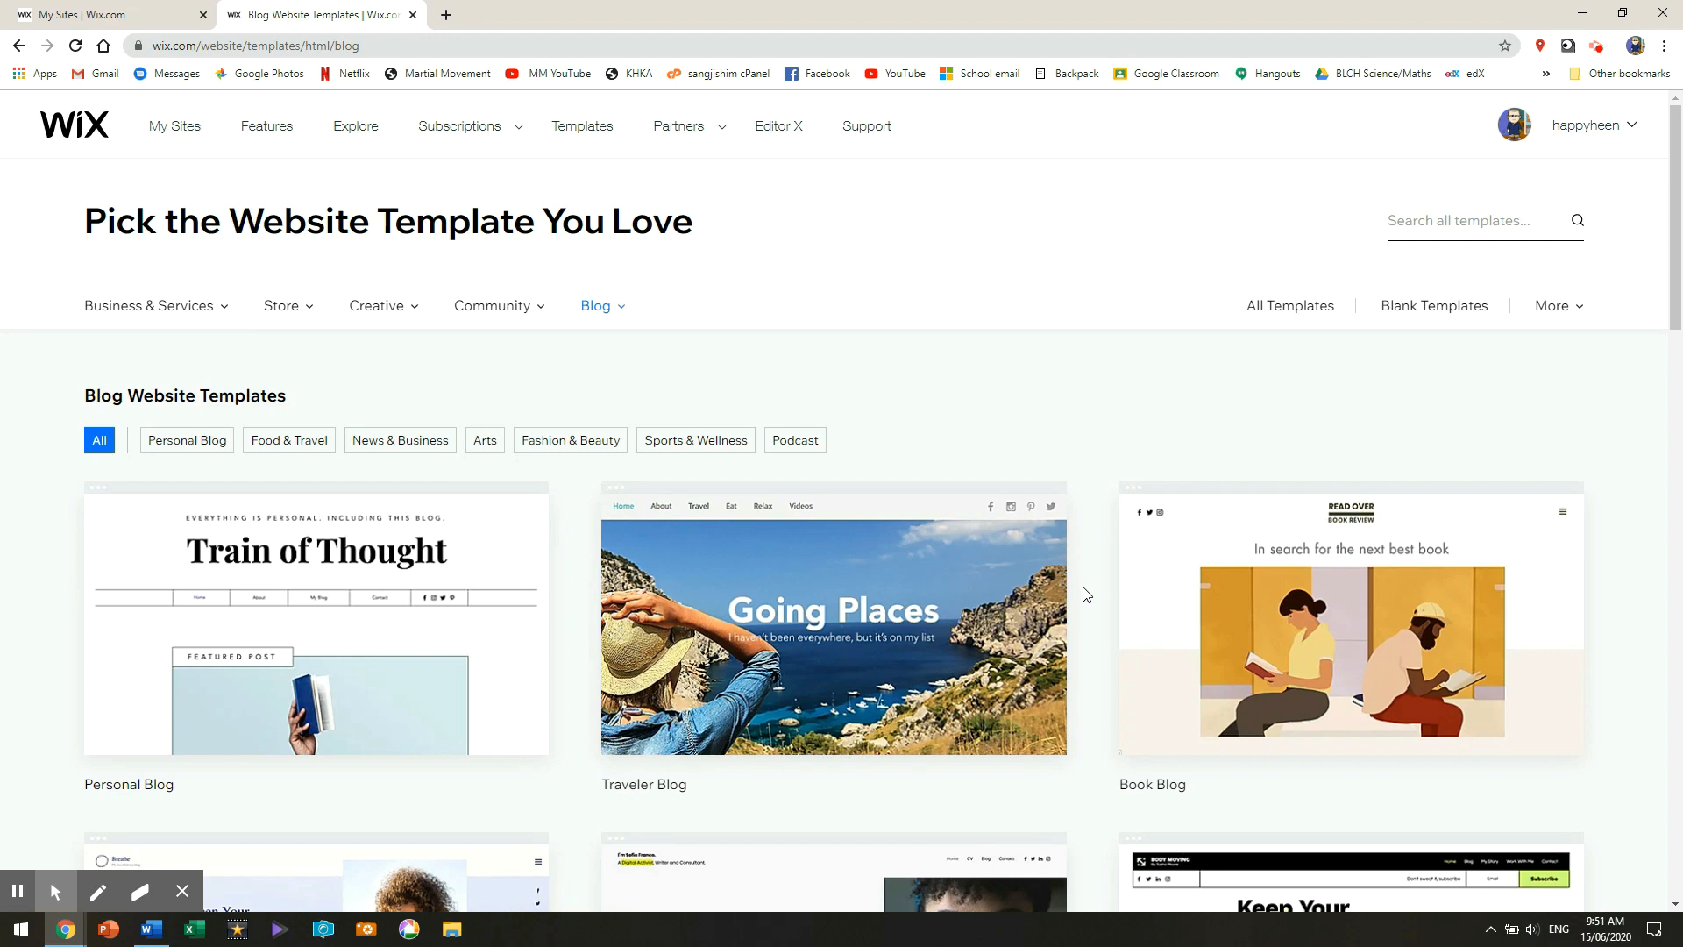
- Open the Personal Blog template for editing and dismiss the introductory dialog
mouse_move(455, 594)
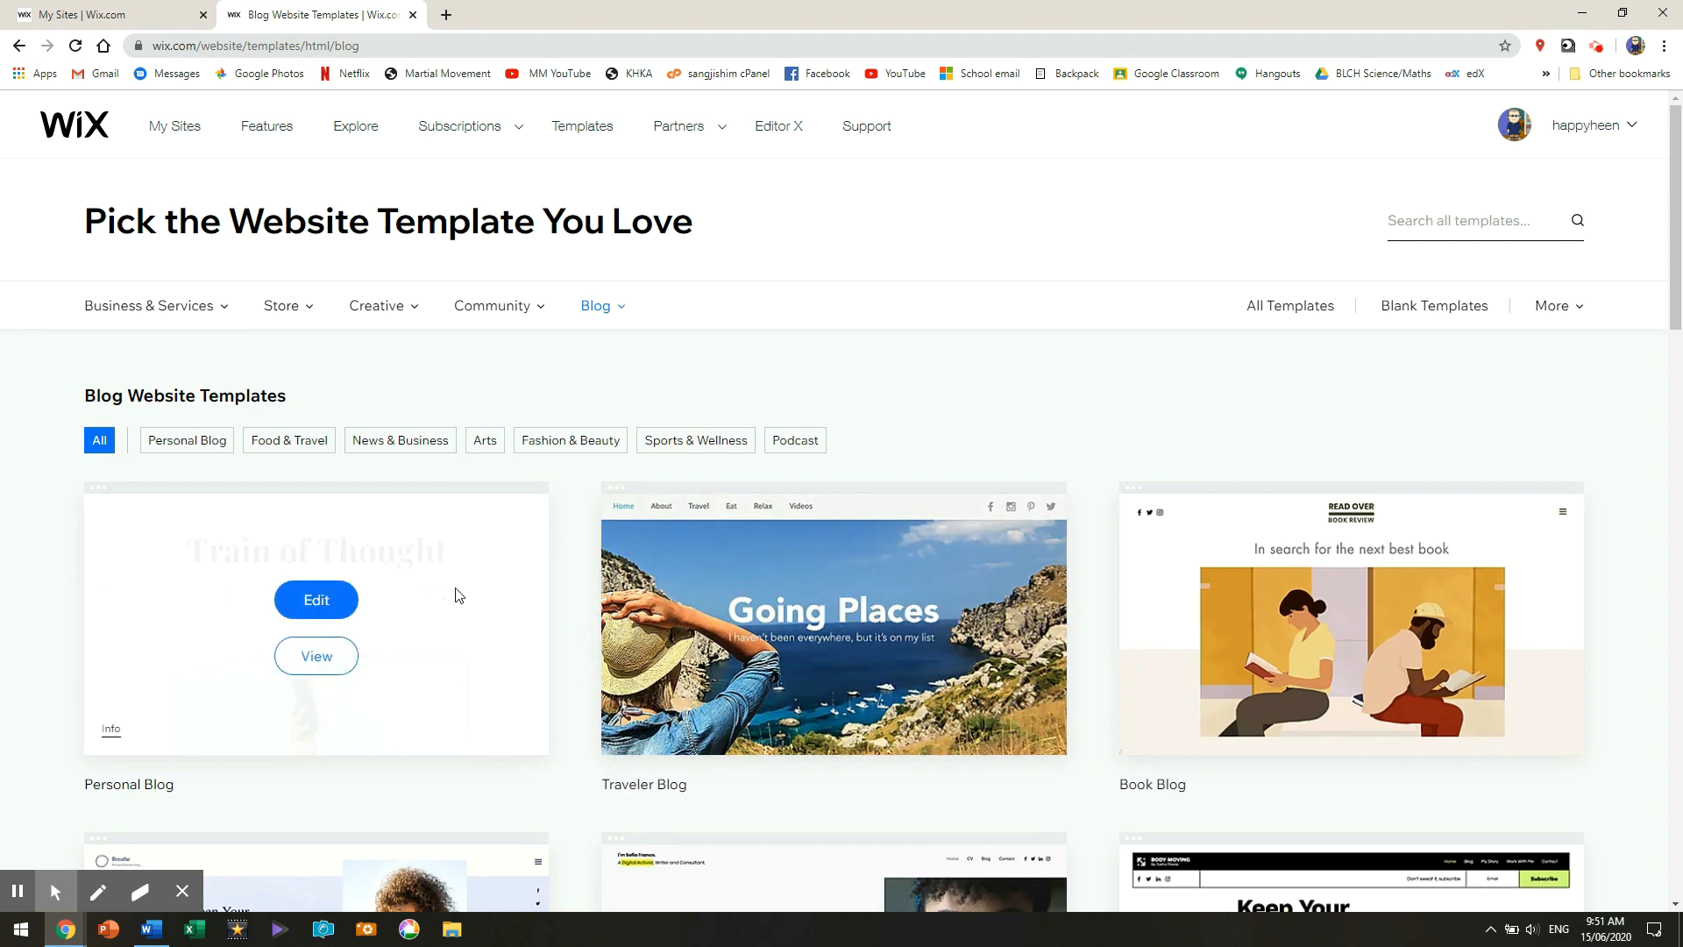
left_click(308, 605)
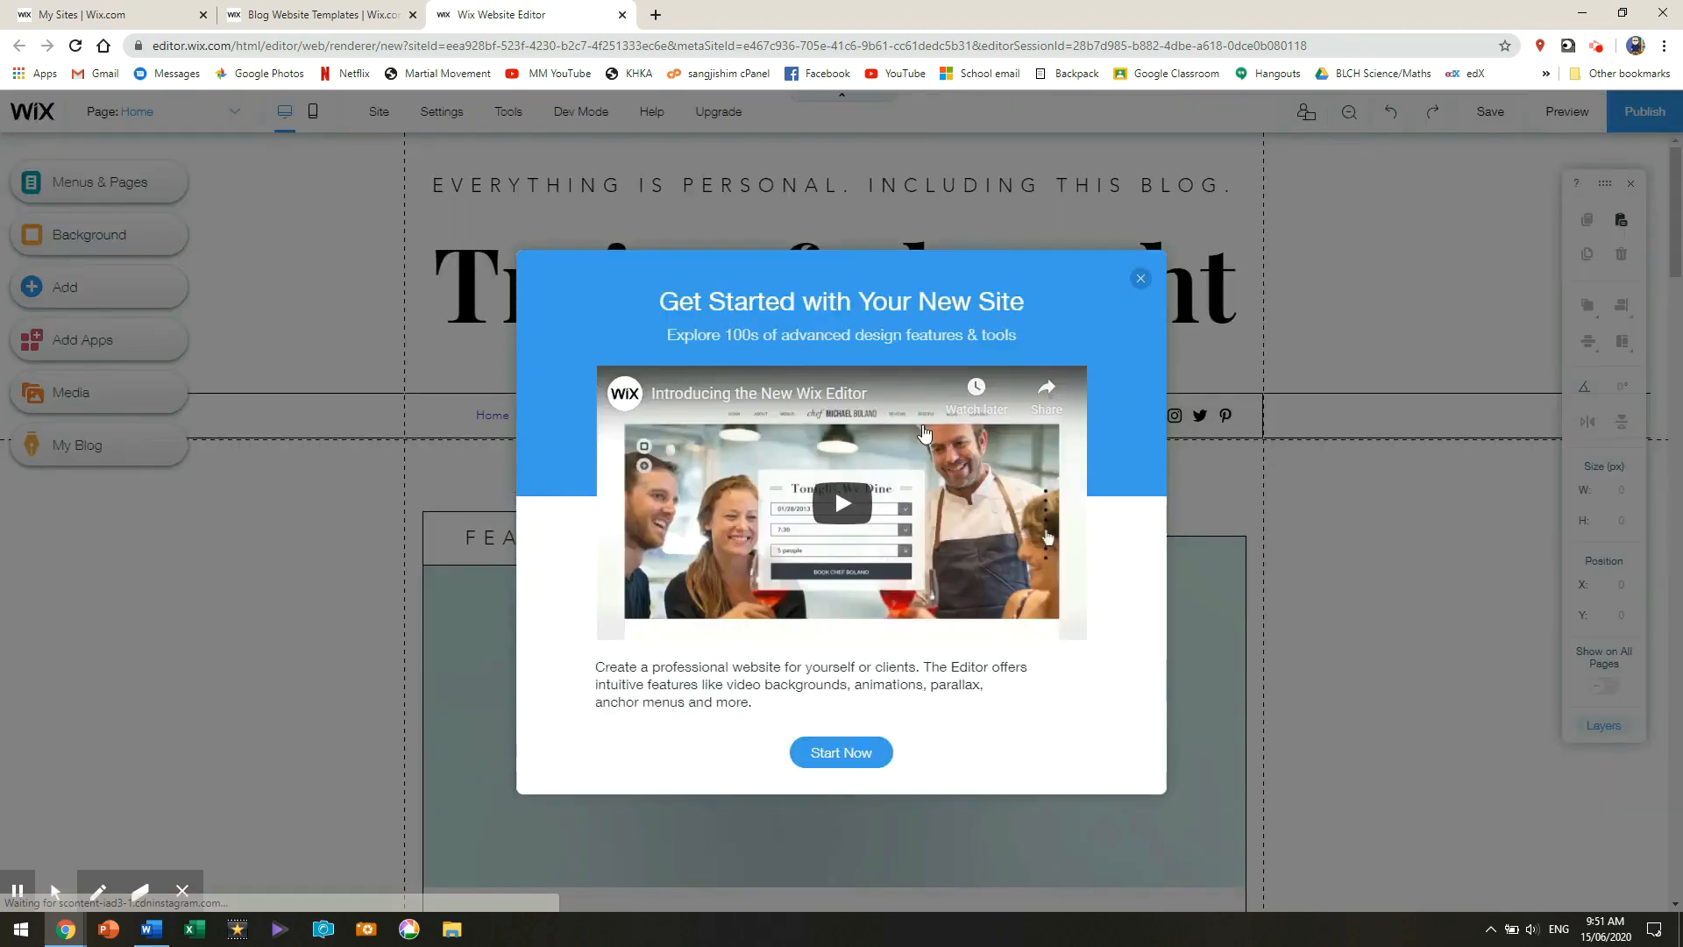
left_click(876, 754)
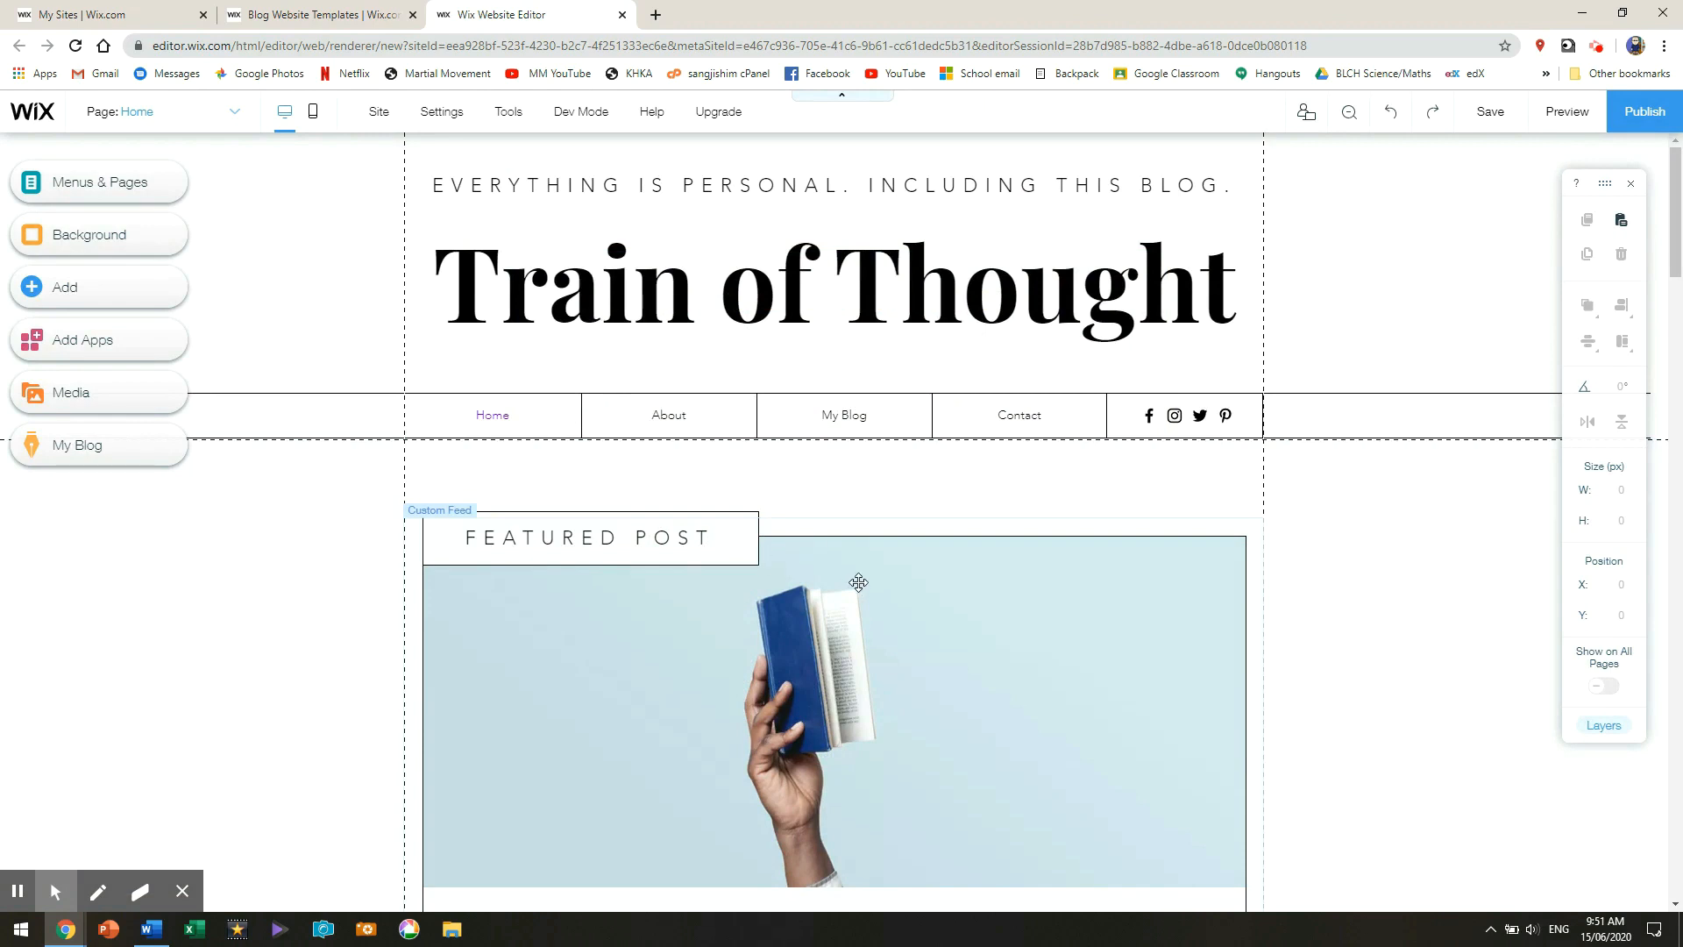
- Look over the template's home page and delete the social bar and the tagline above the title from the header
scroll(963, 589, "down", 5)
scroll(963, 589, "down", 5)
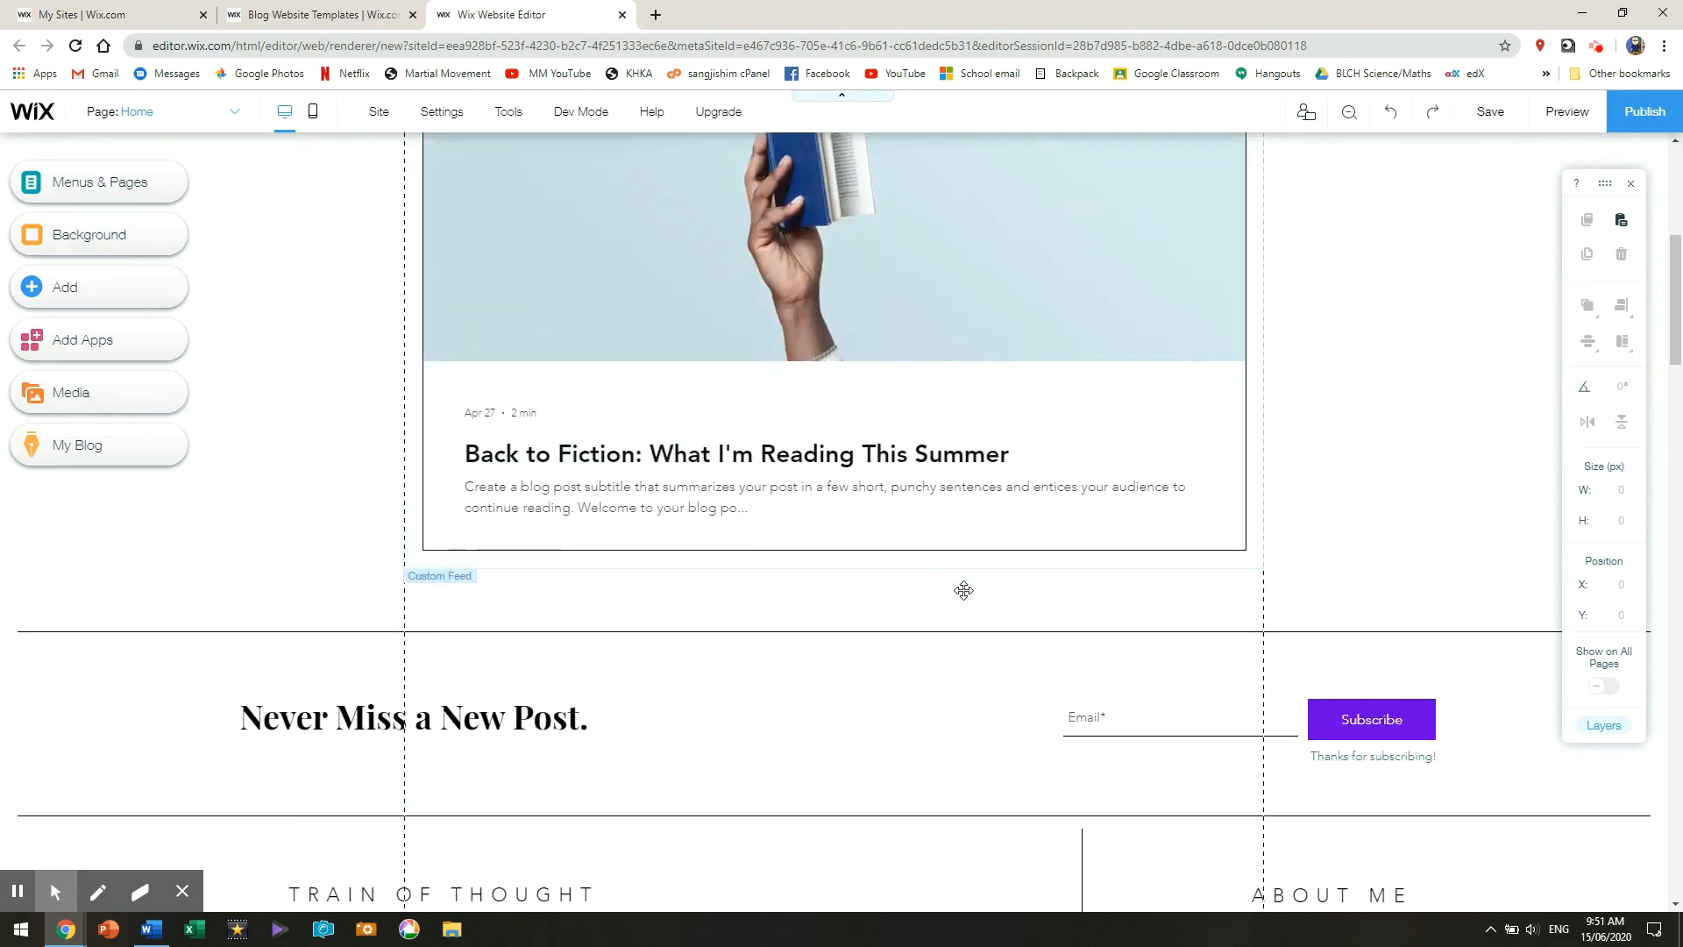
scroll(963, 590, "down", 12)
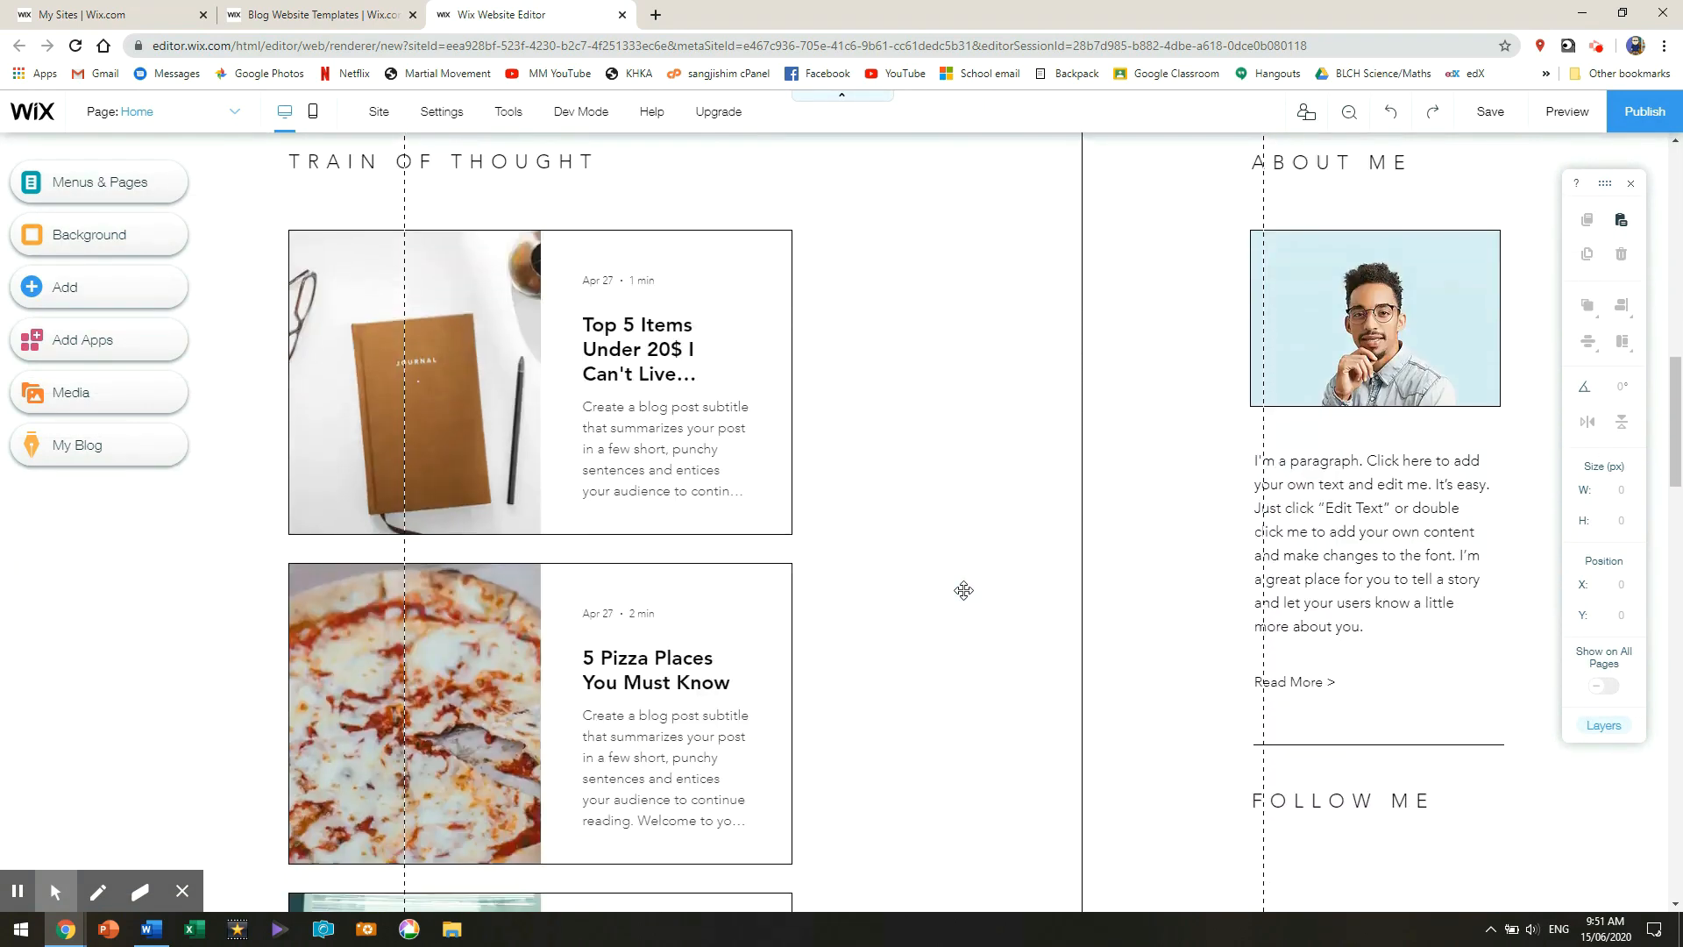
scroll(963, 590, "down", 3)
scroll(964, 590, "up", 12)
scroll(964, 590, "up", 10)
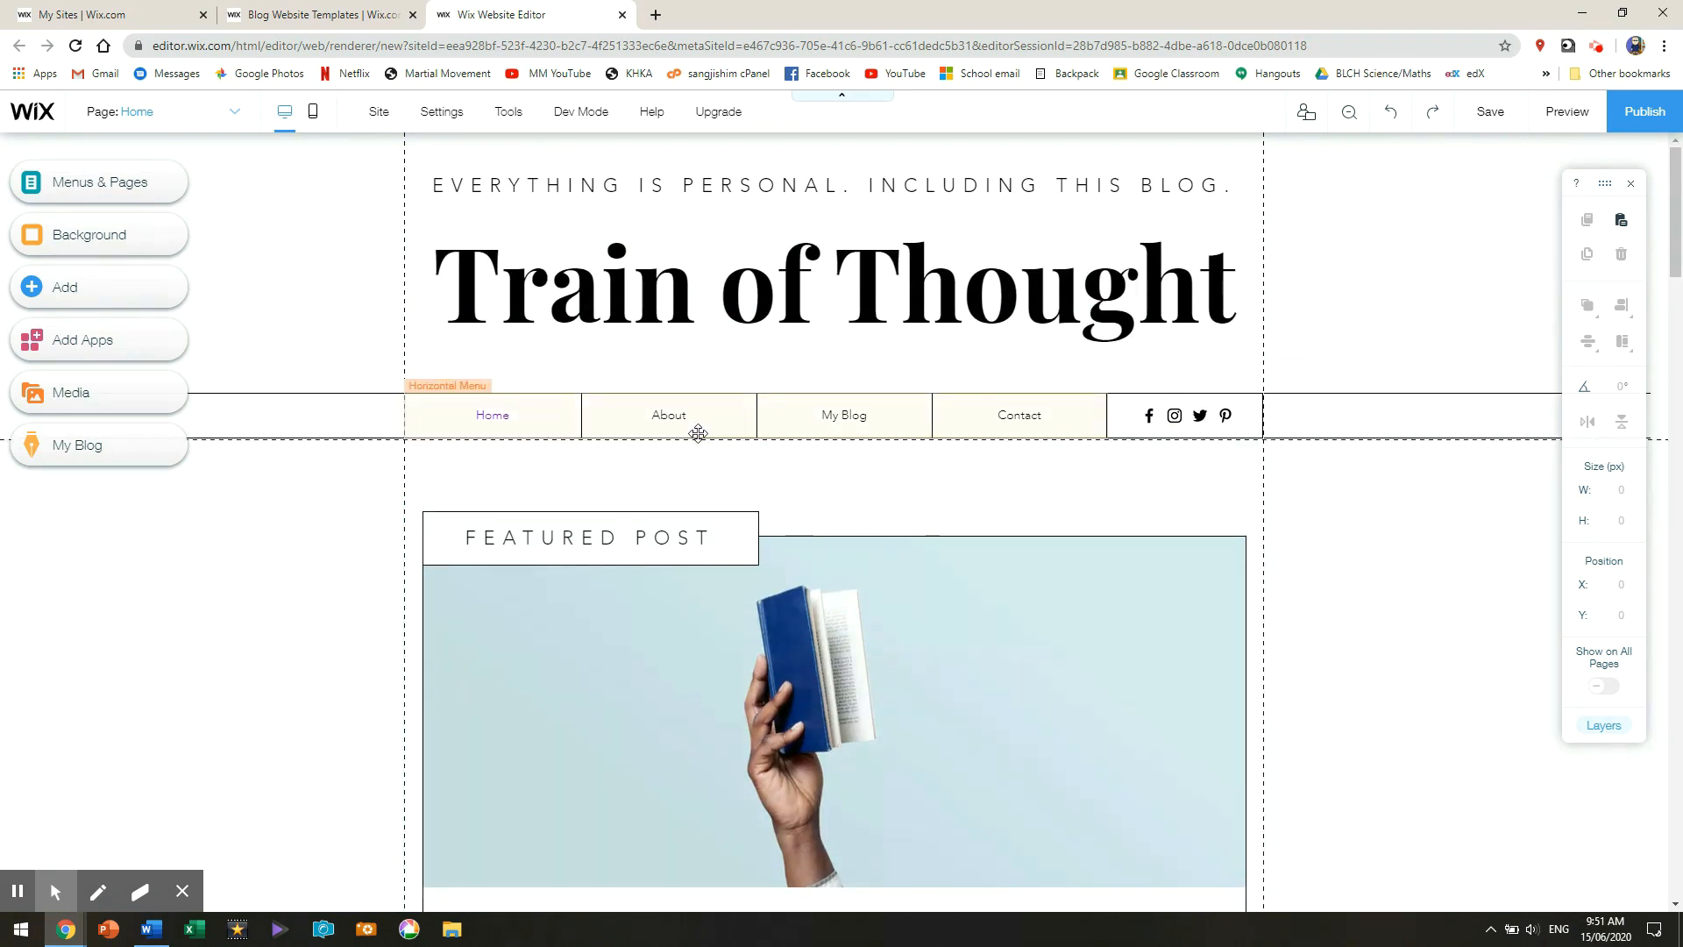
left_click(1149, 418)
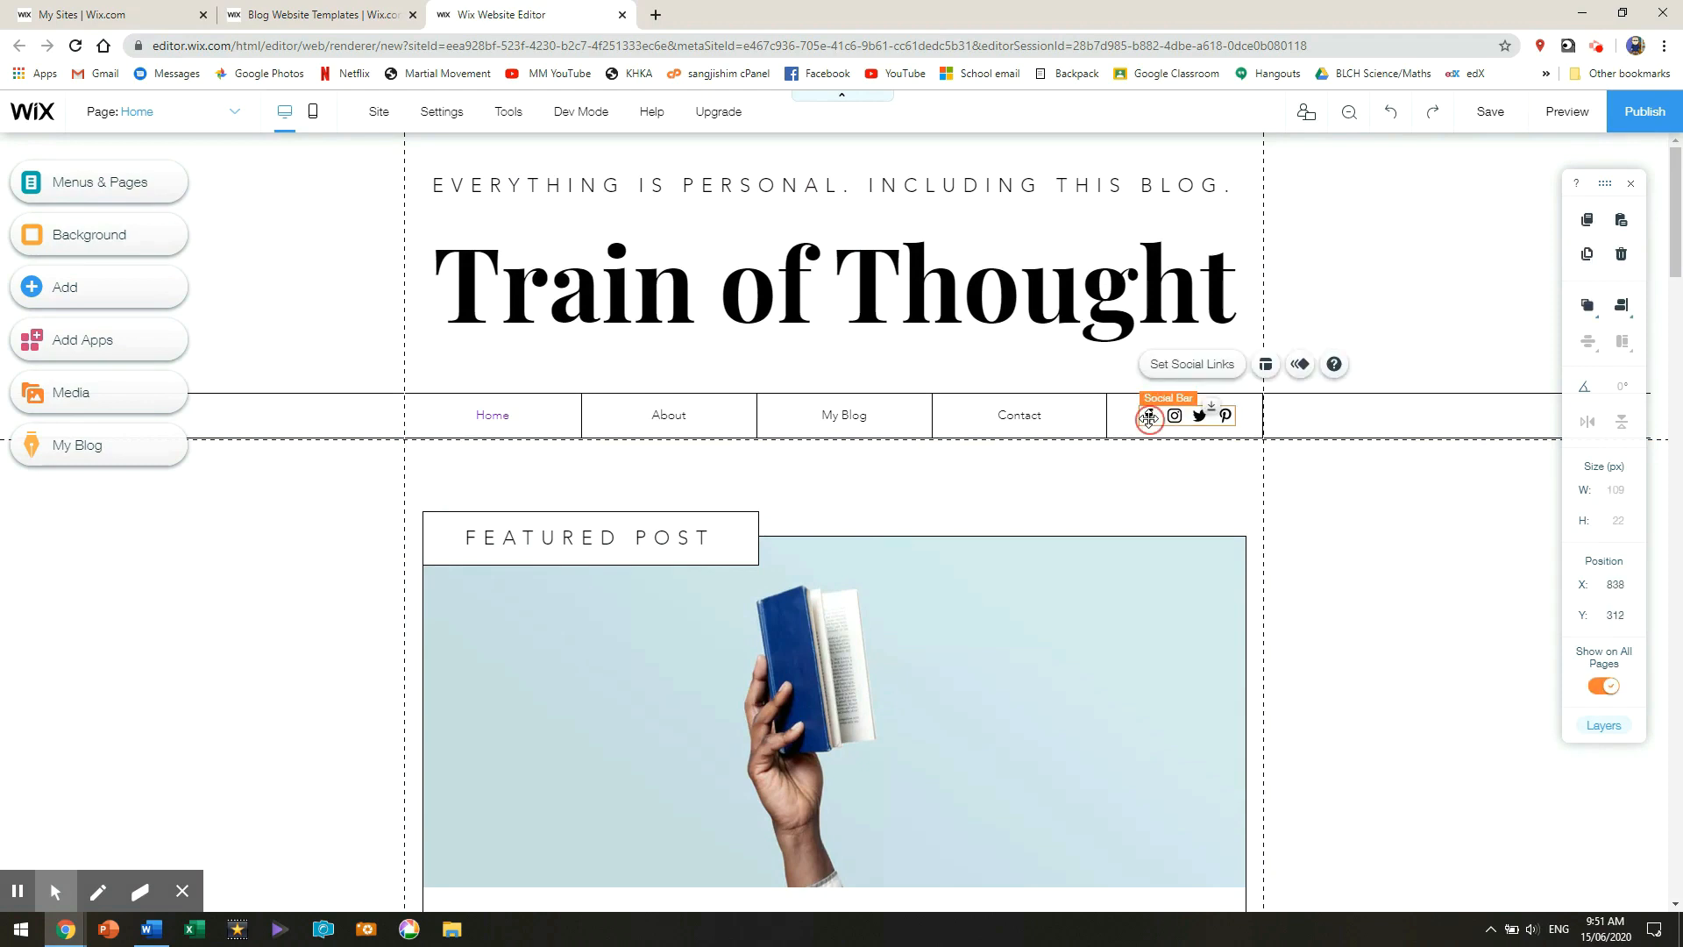
key("Delete")
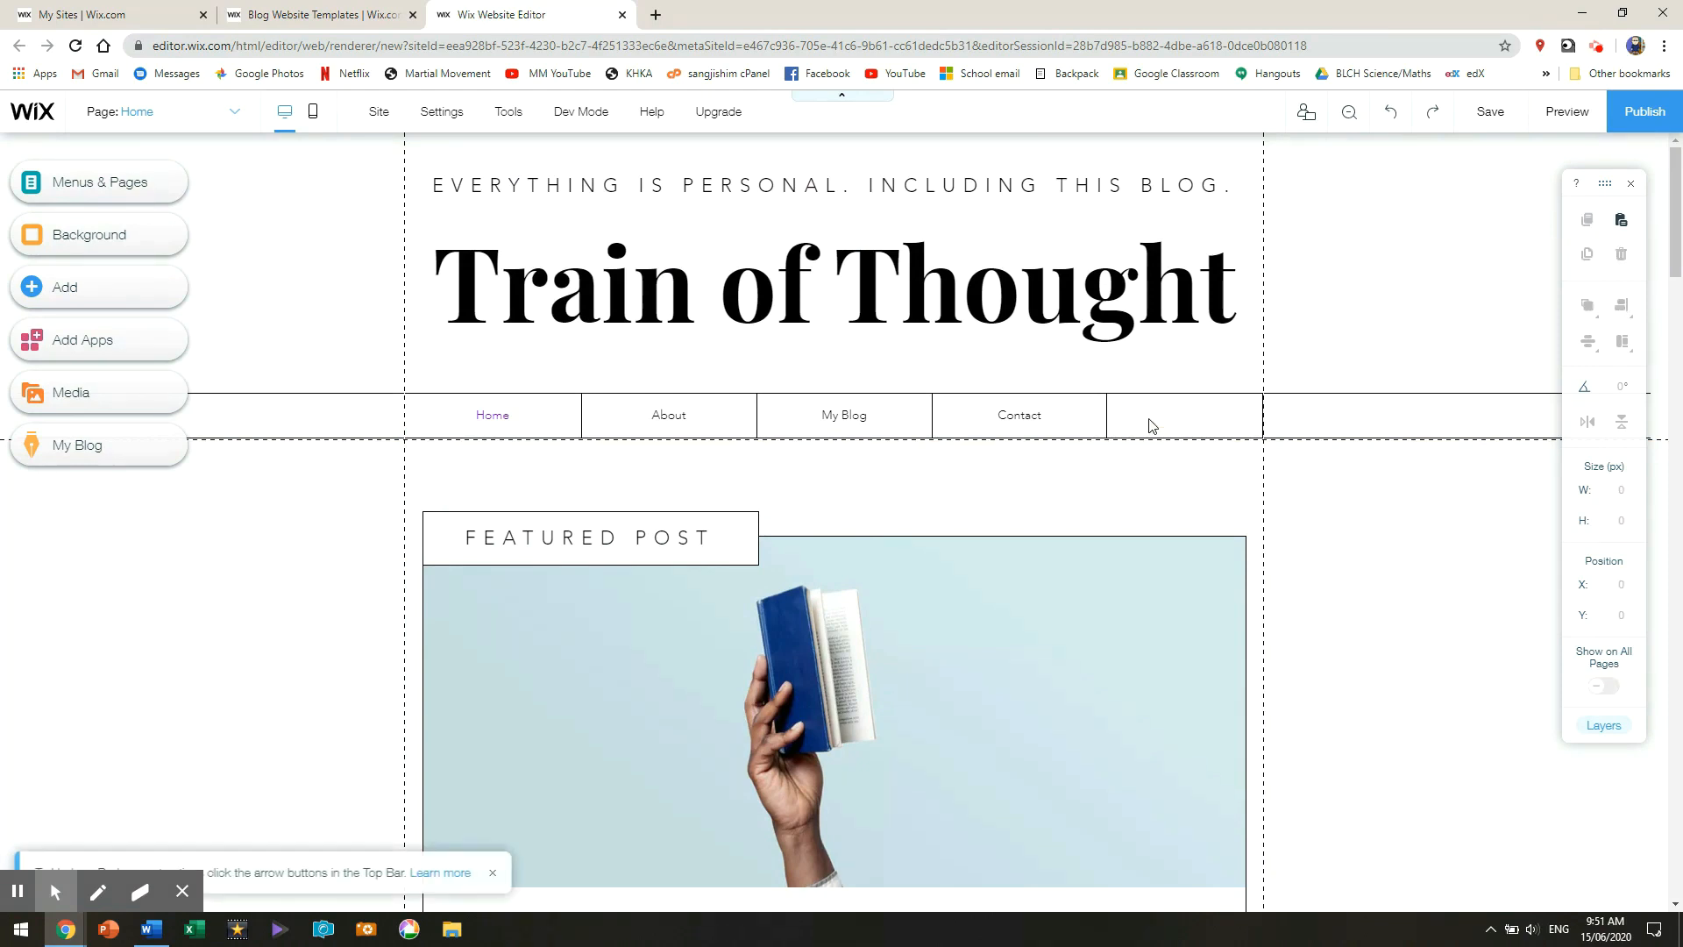
left_click(1008, 171)
key("Delete")
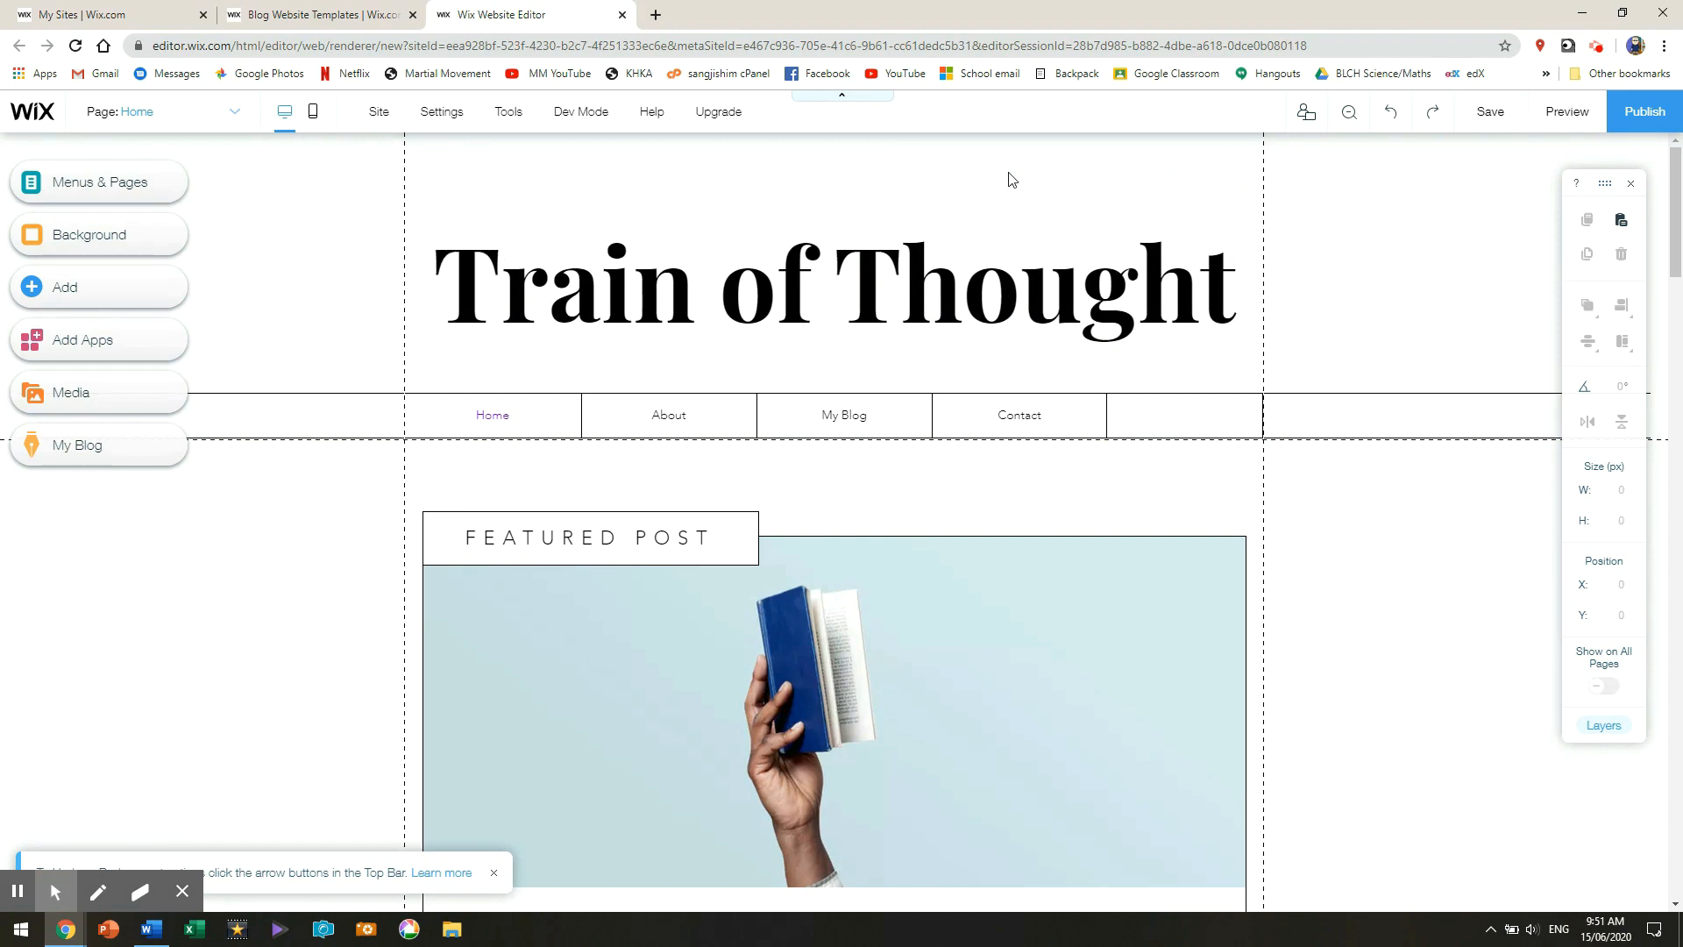
- Delete the featured post feed and its "FEATURED POST" label box from the home page
left_click(970, 295)
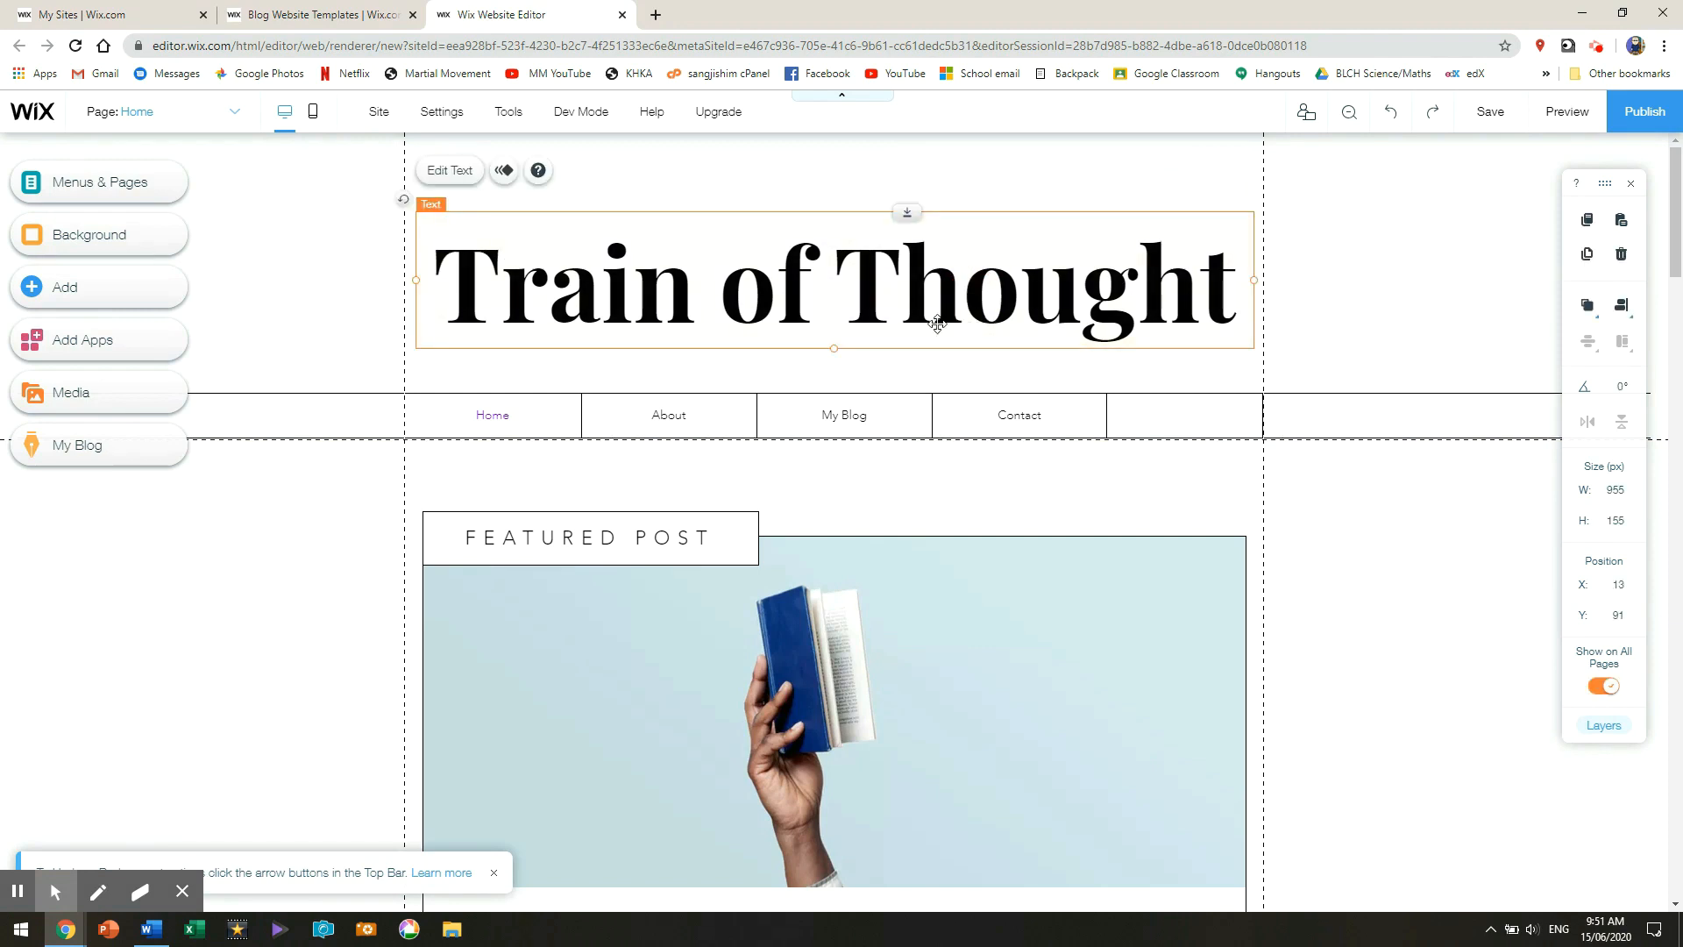
left_click(915, 574)
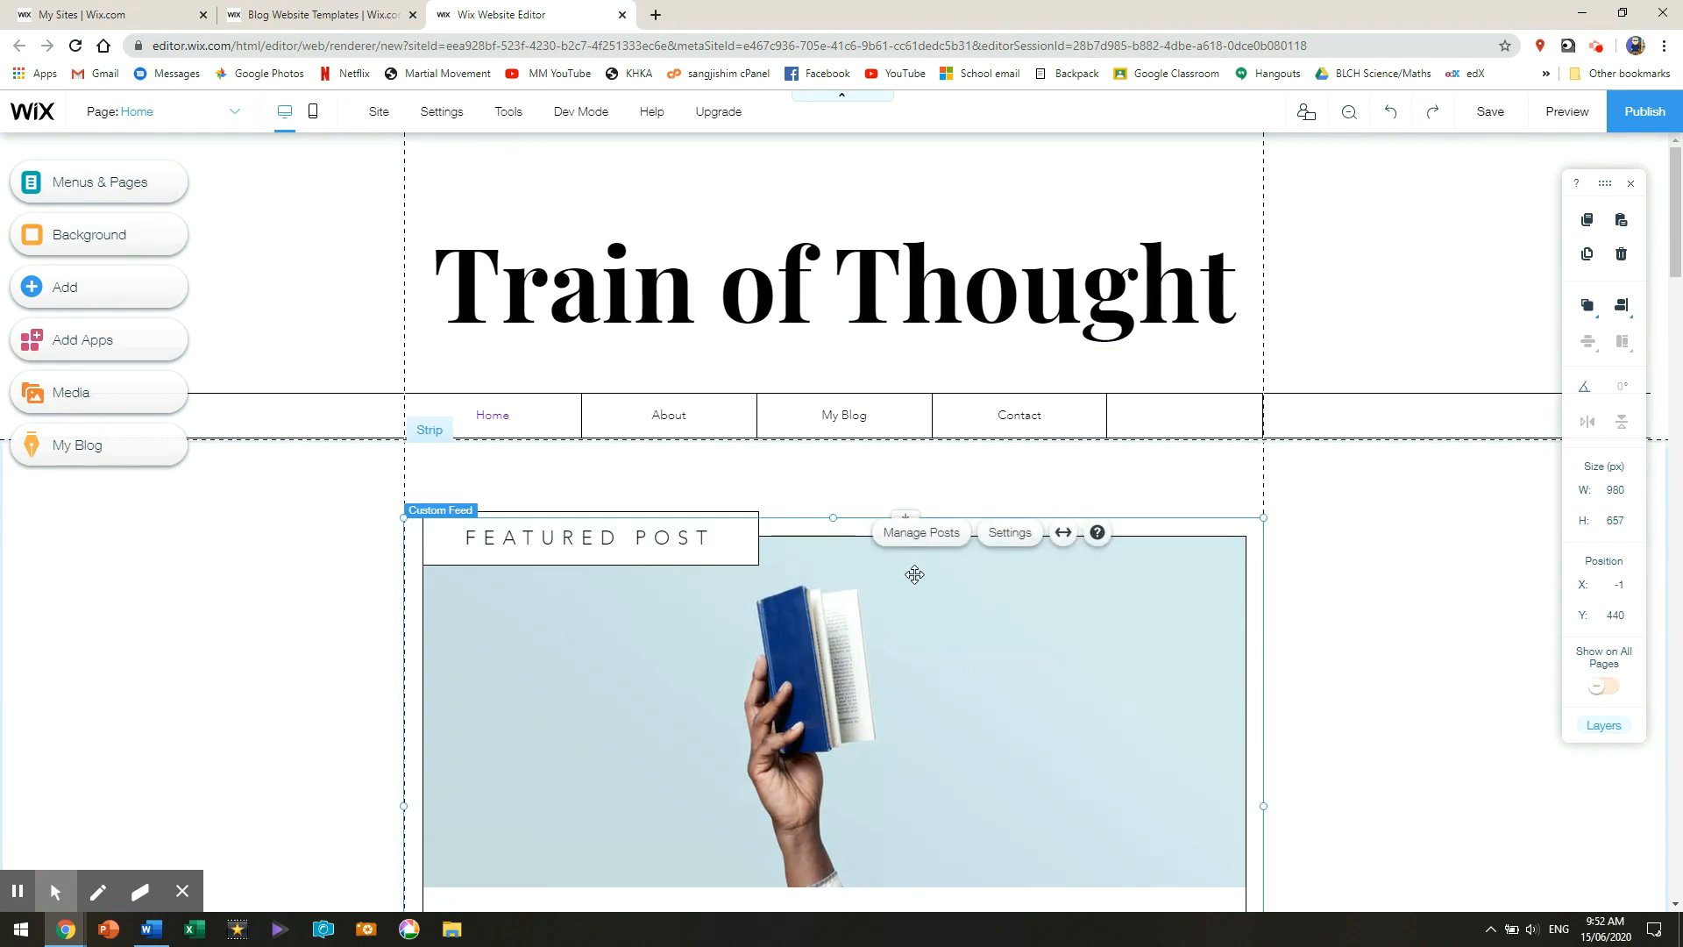
left_click(914, 574)
left_click(744, 531)
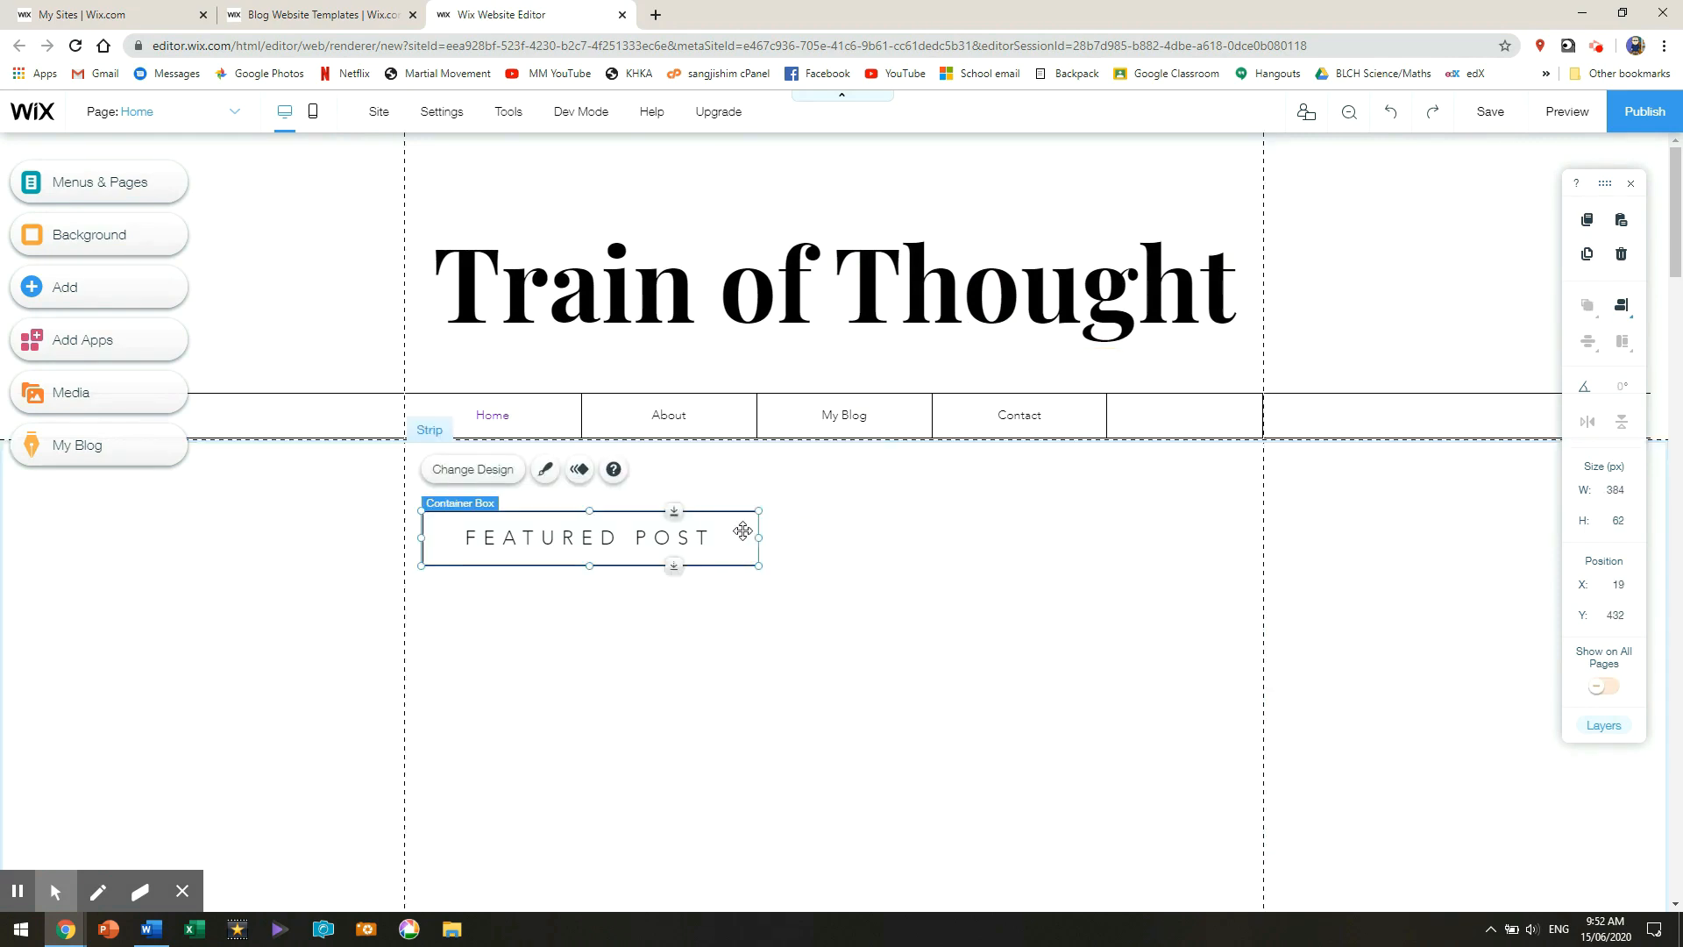
key("Delete")
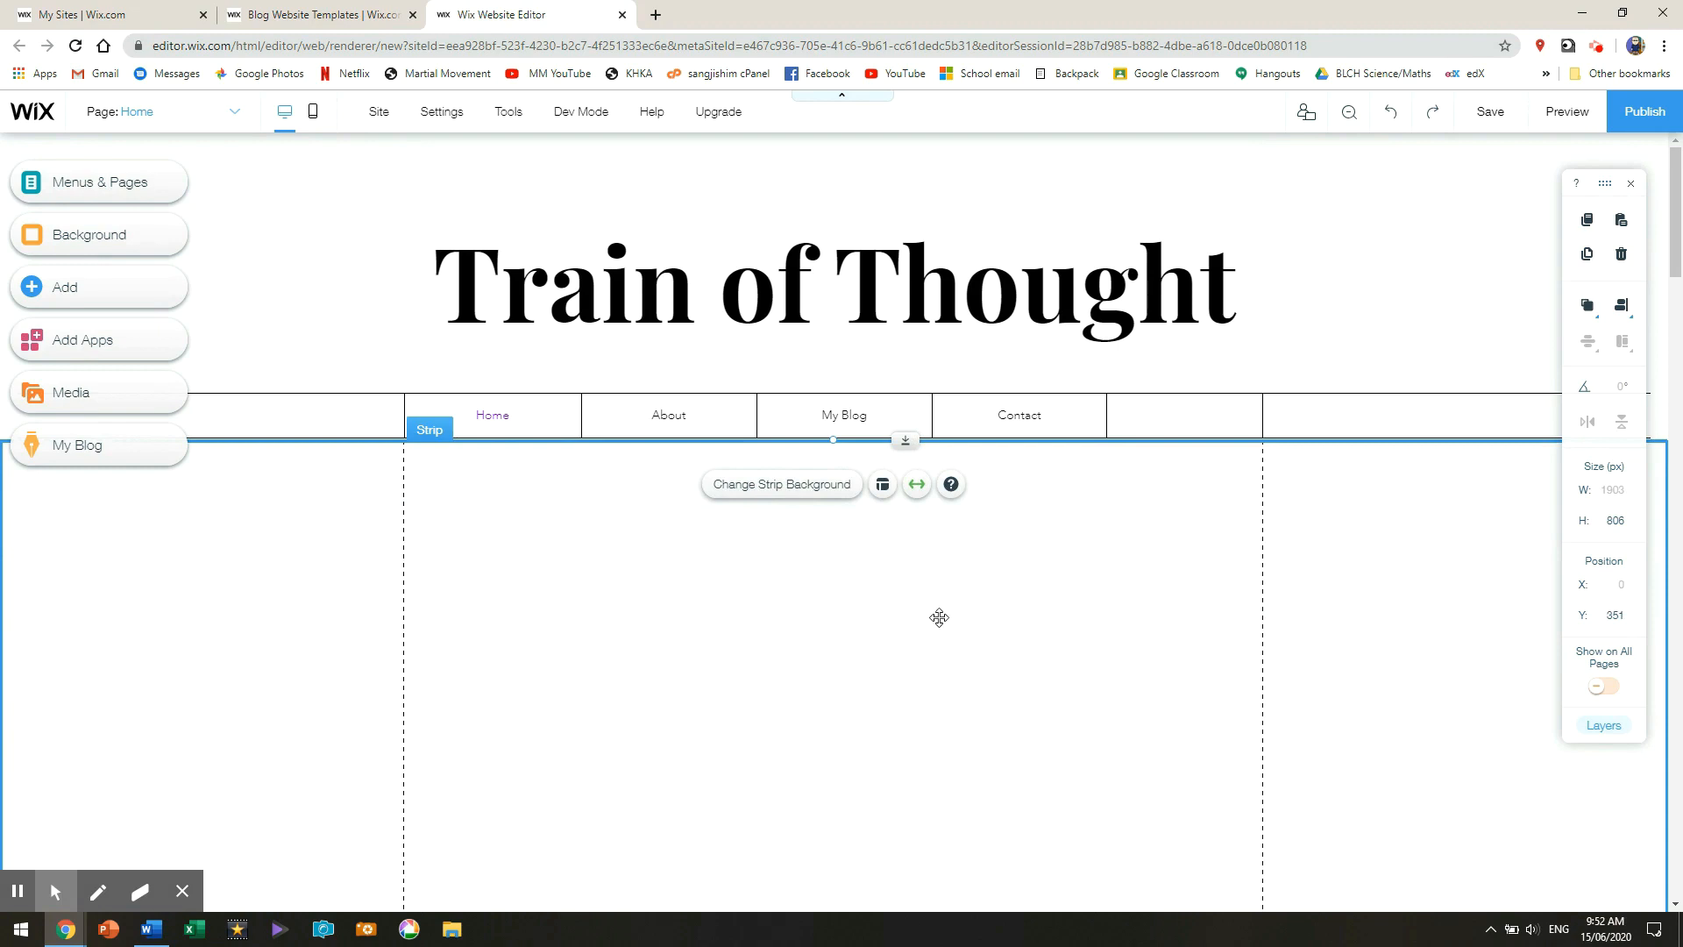
- Delete the "Never Miss a New Post." heading and the email subscribe form beside it
scroll(868, 637, "down", 8)
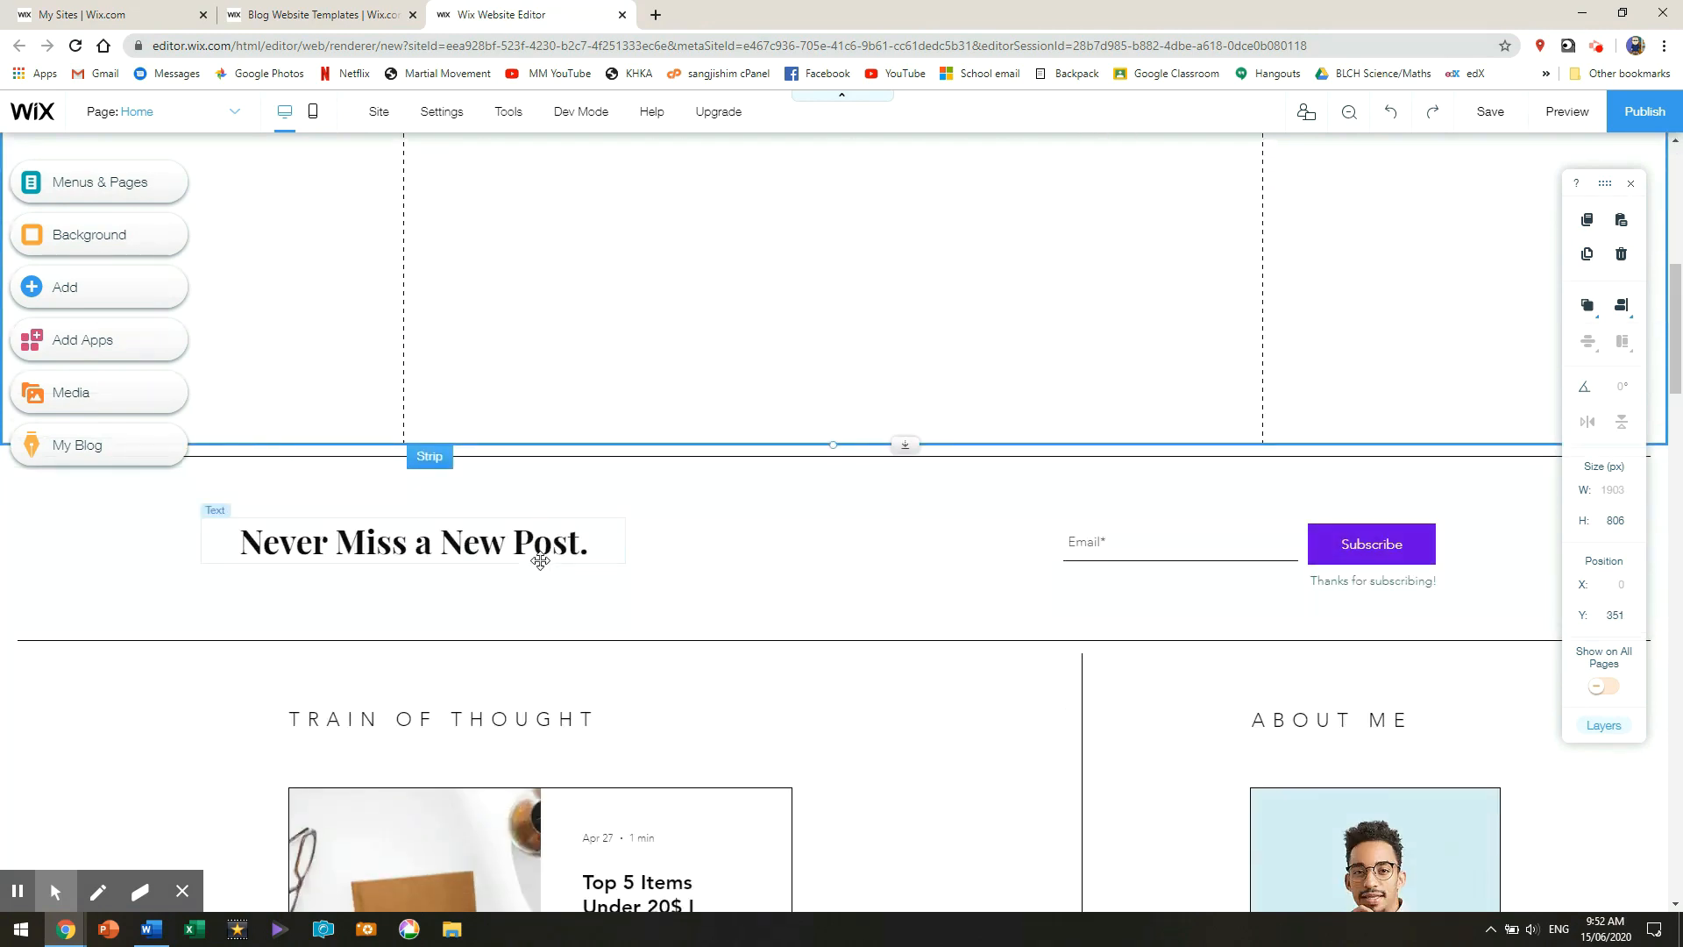
left_click(542, 549)
key("Delete")
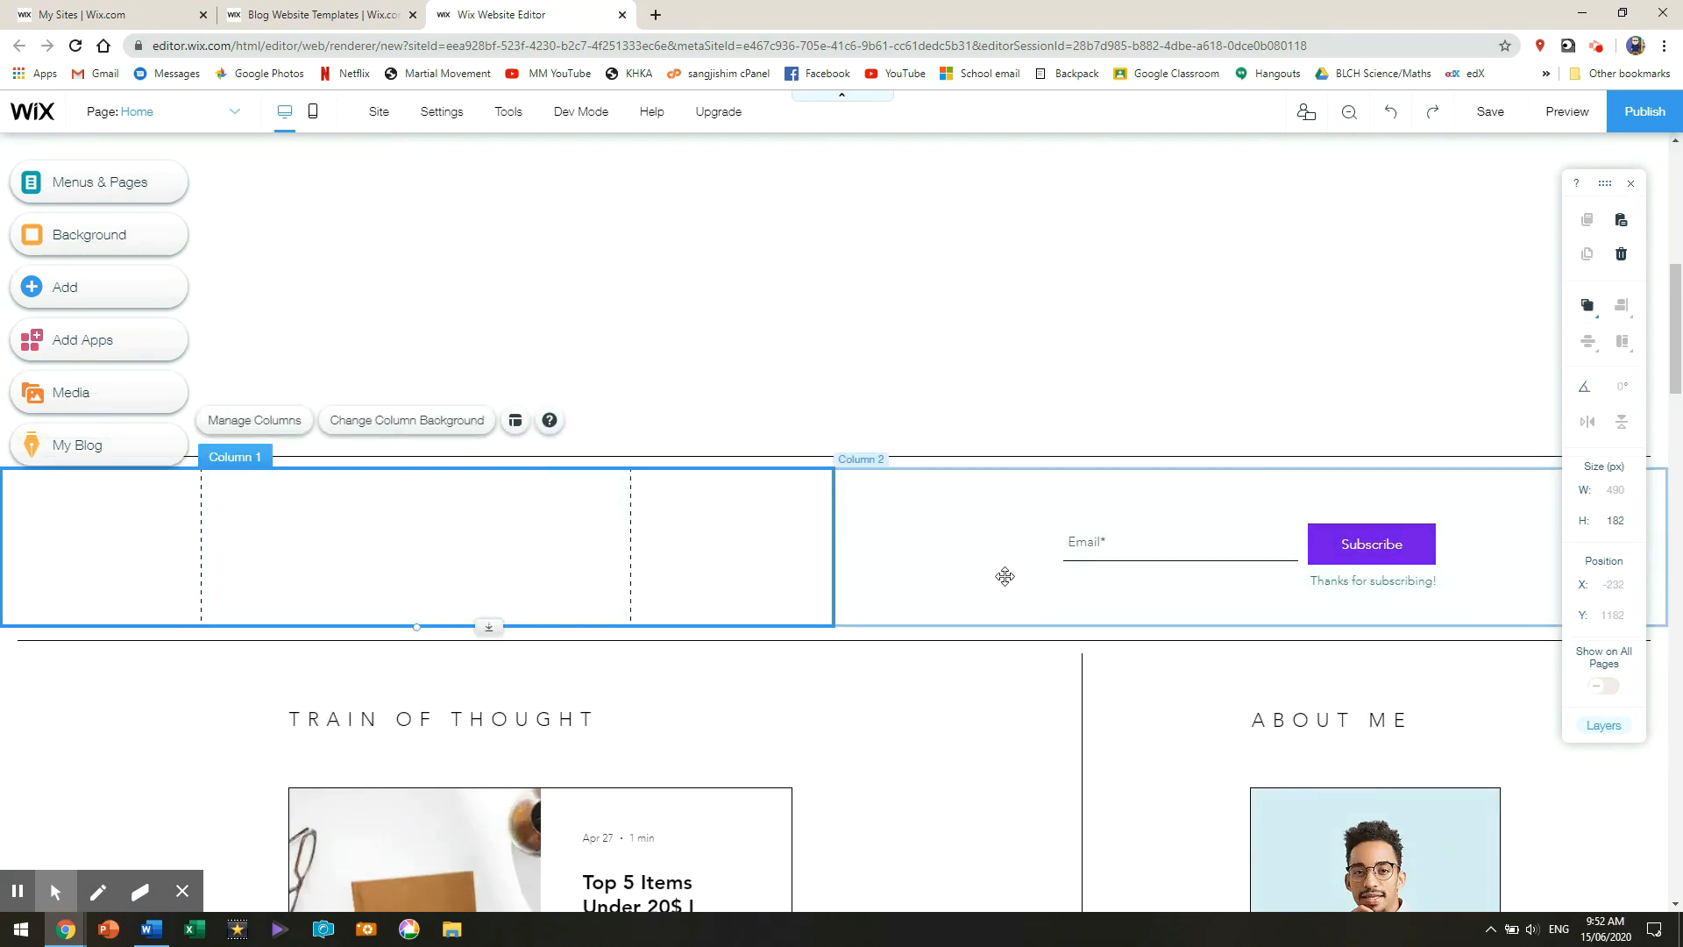
left_click(1344, 559)
key("Delete")
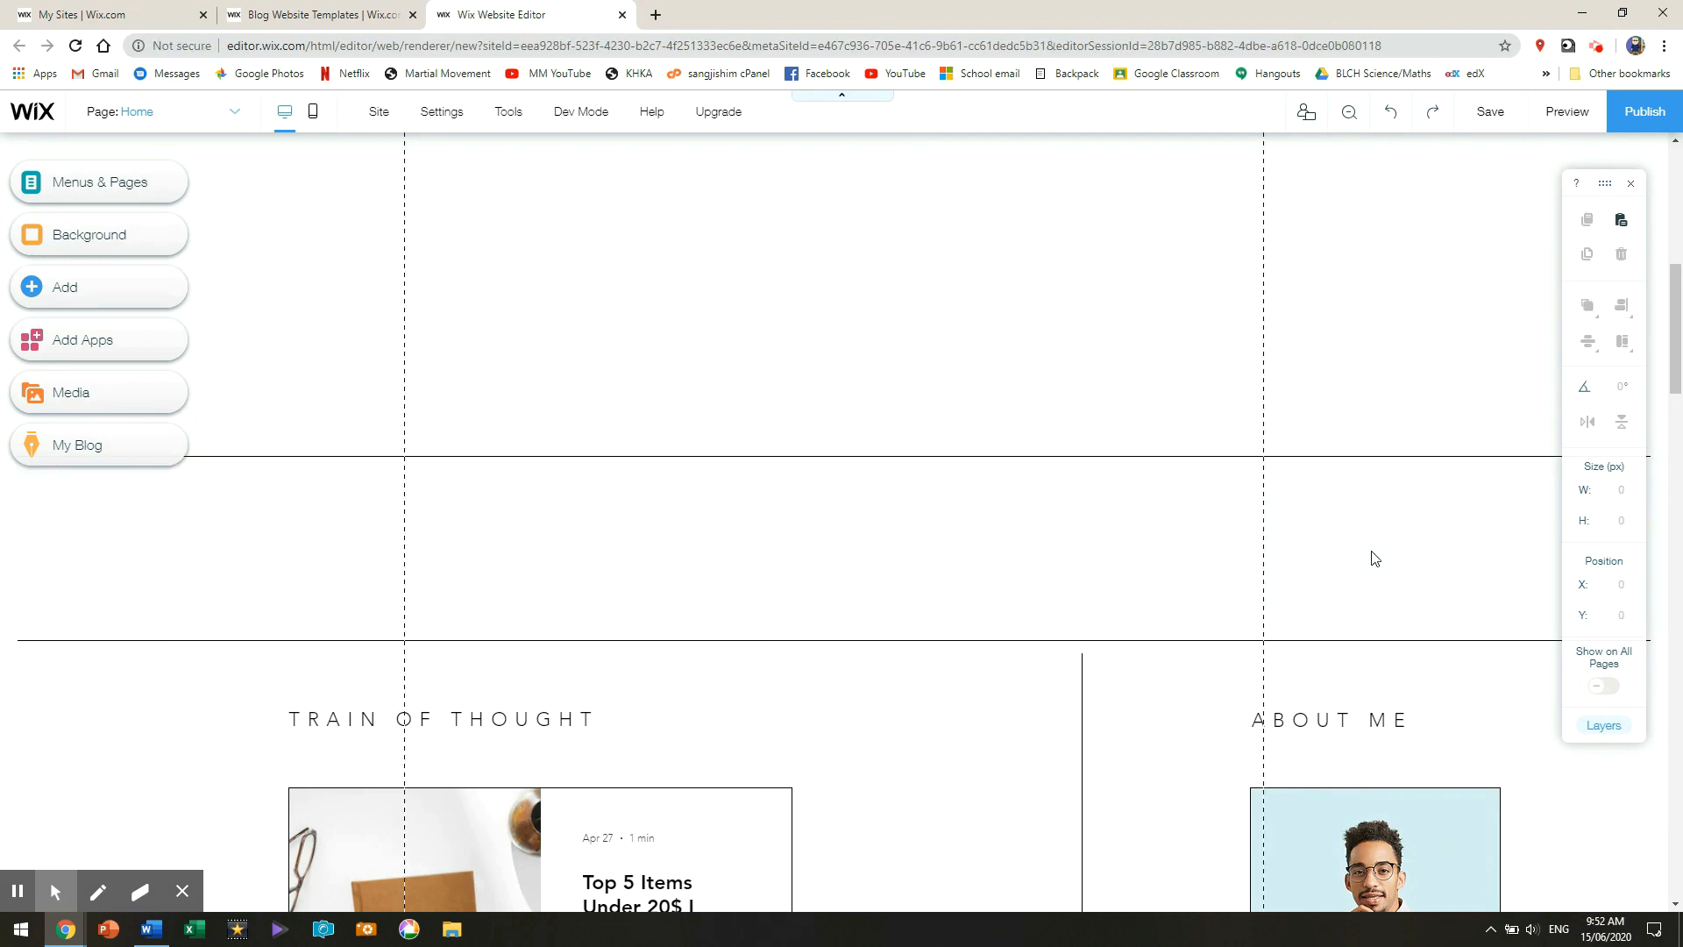
- Delete the blog post list under "TRAIN OF THOUGHT" and the portrait photo under "ABOUT ME"
left_click(788, 815)
key("Delete")
left_click(1292, 837)
key("Delete")
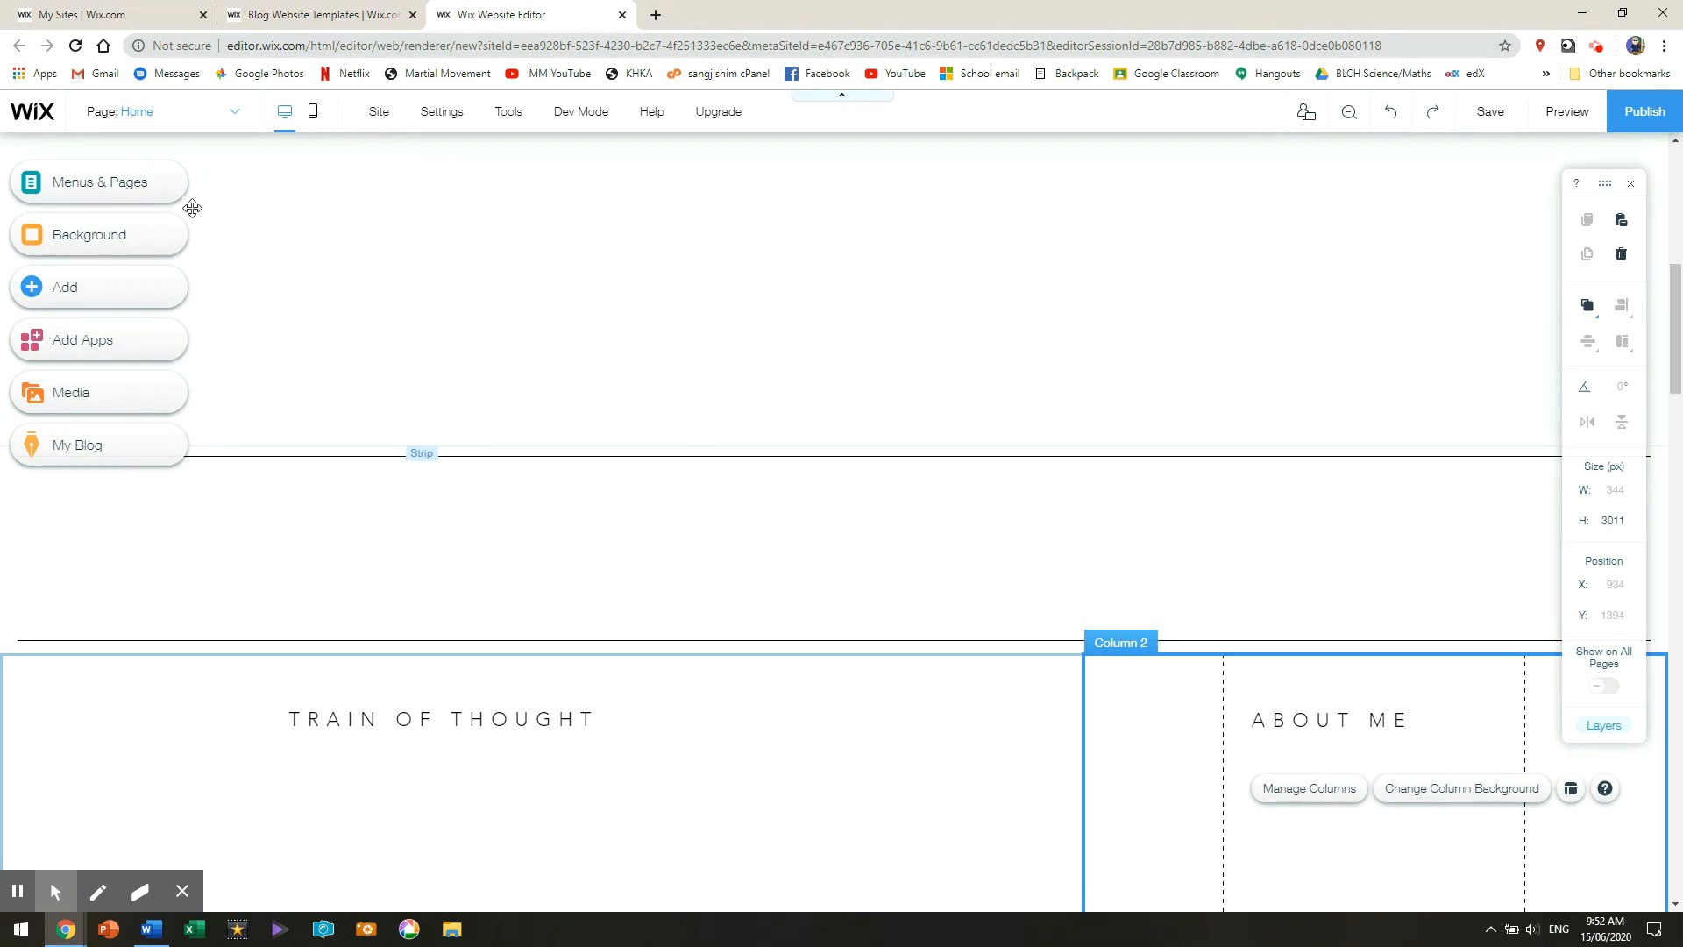
- Delete the Contact item from the site menu
left_click(122, 192)
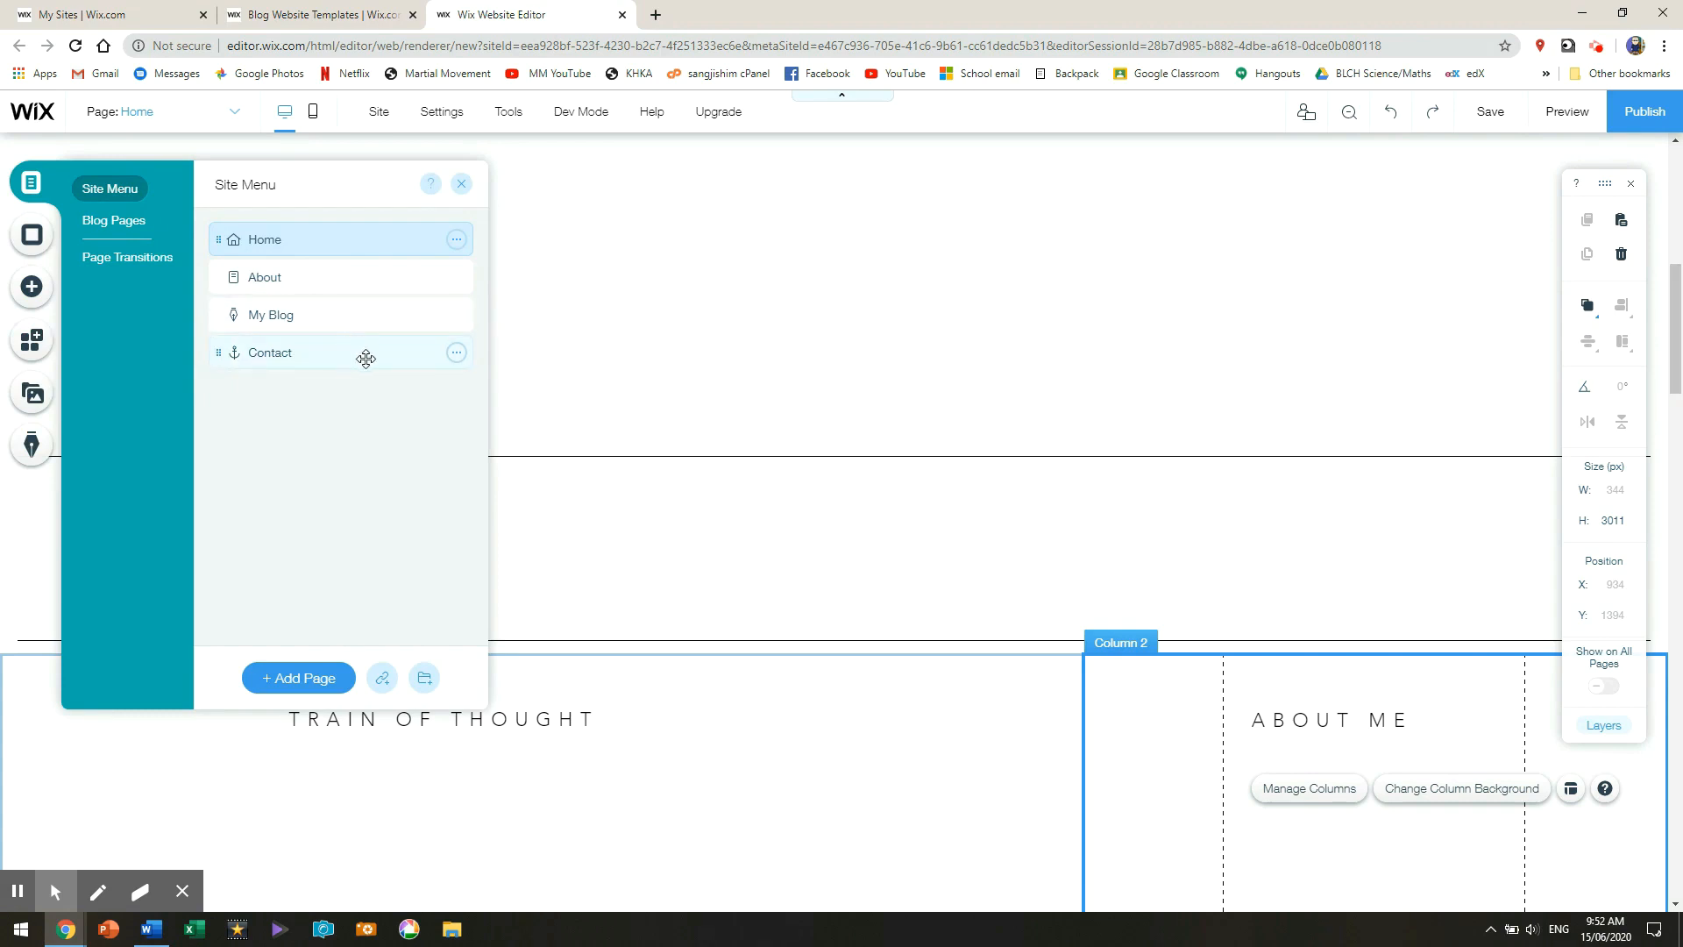
left_click(457, 354)
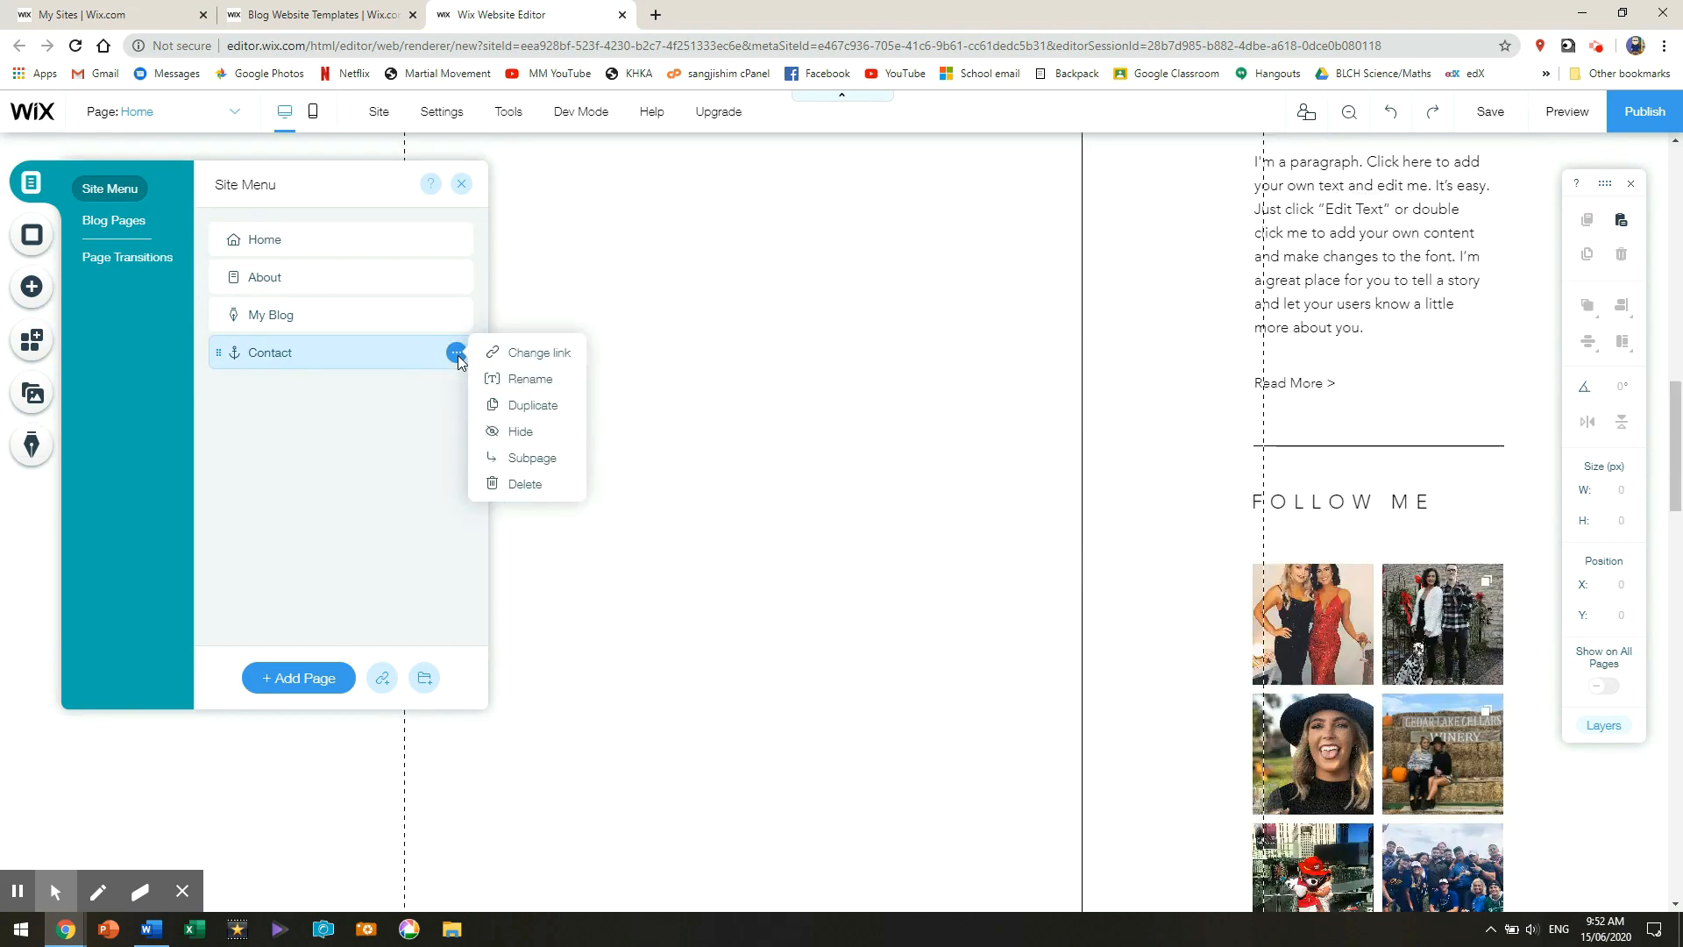
left_click(535, 484)
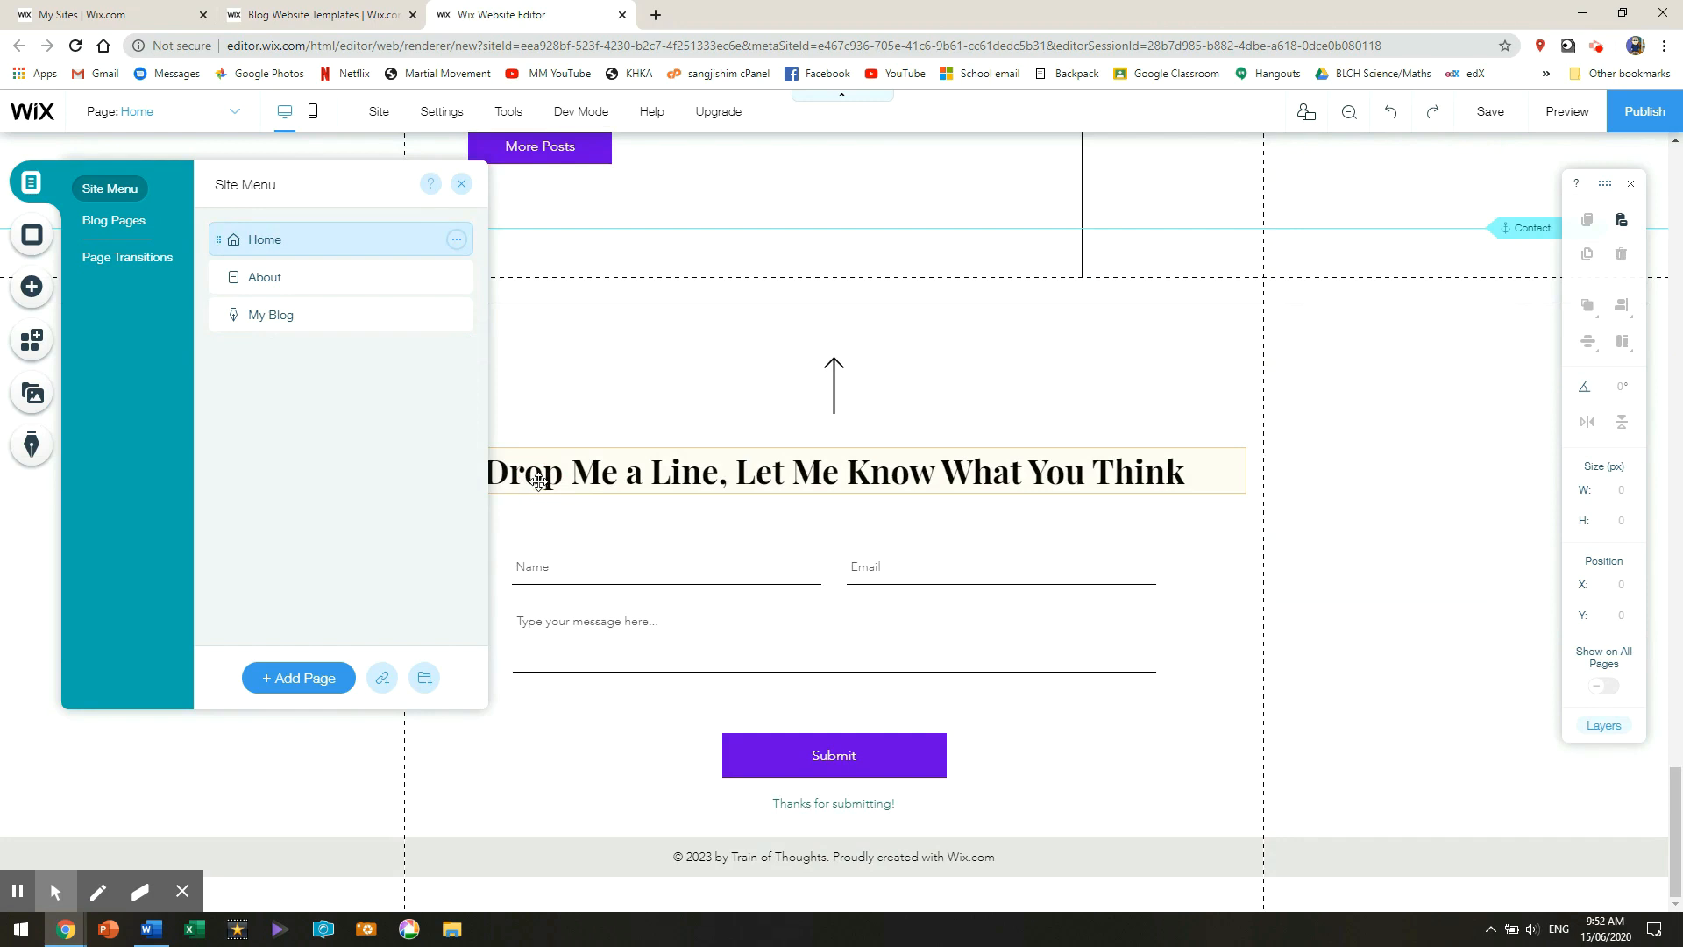
- Delete the My Blog page from the site menu together with the Wix Blog app
left_click(456, 315)
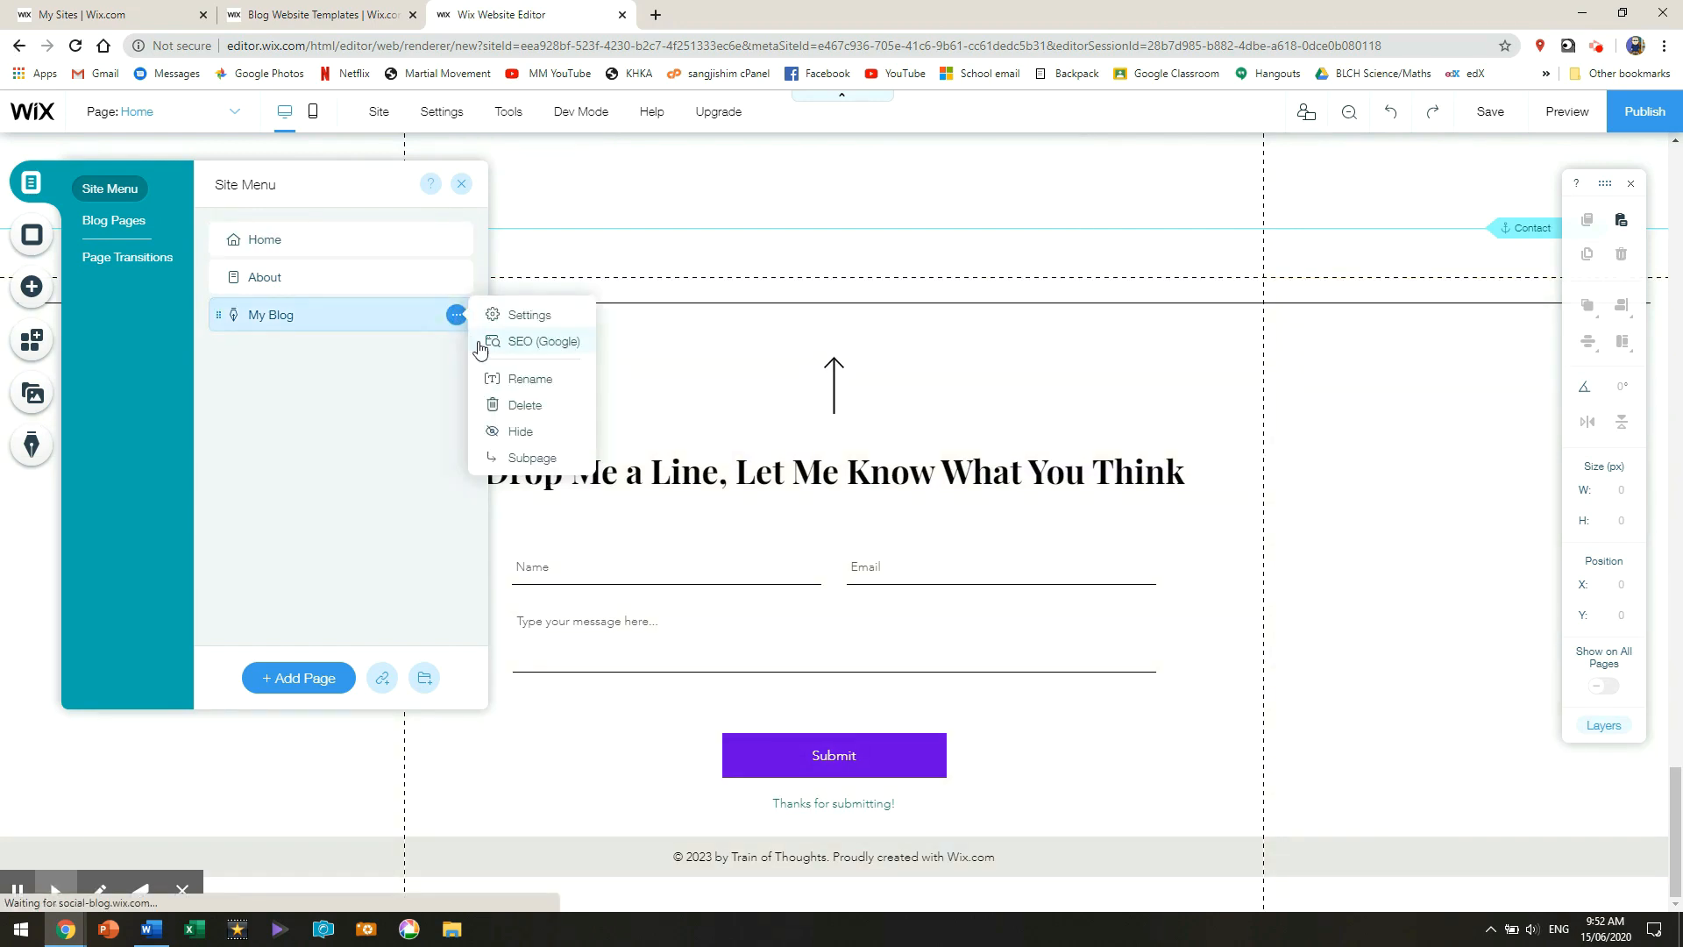
left_click(529, 406)
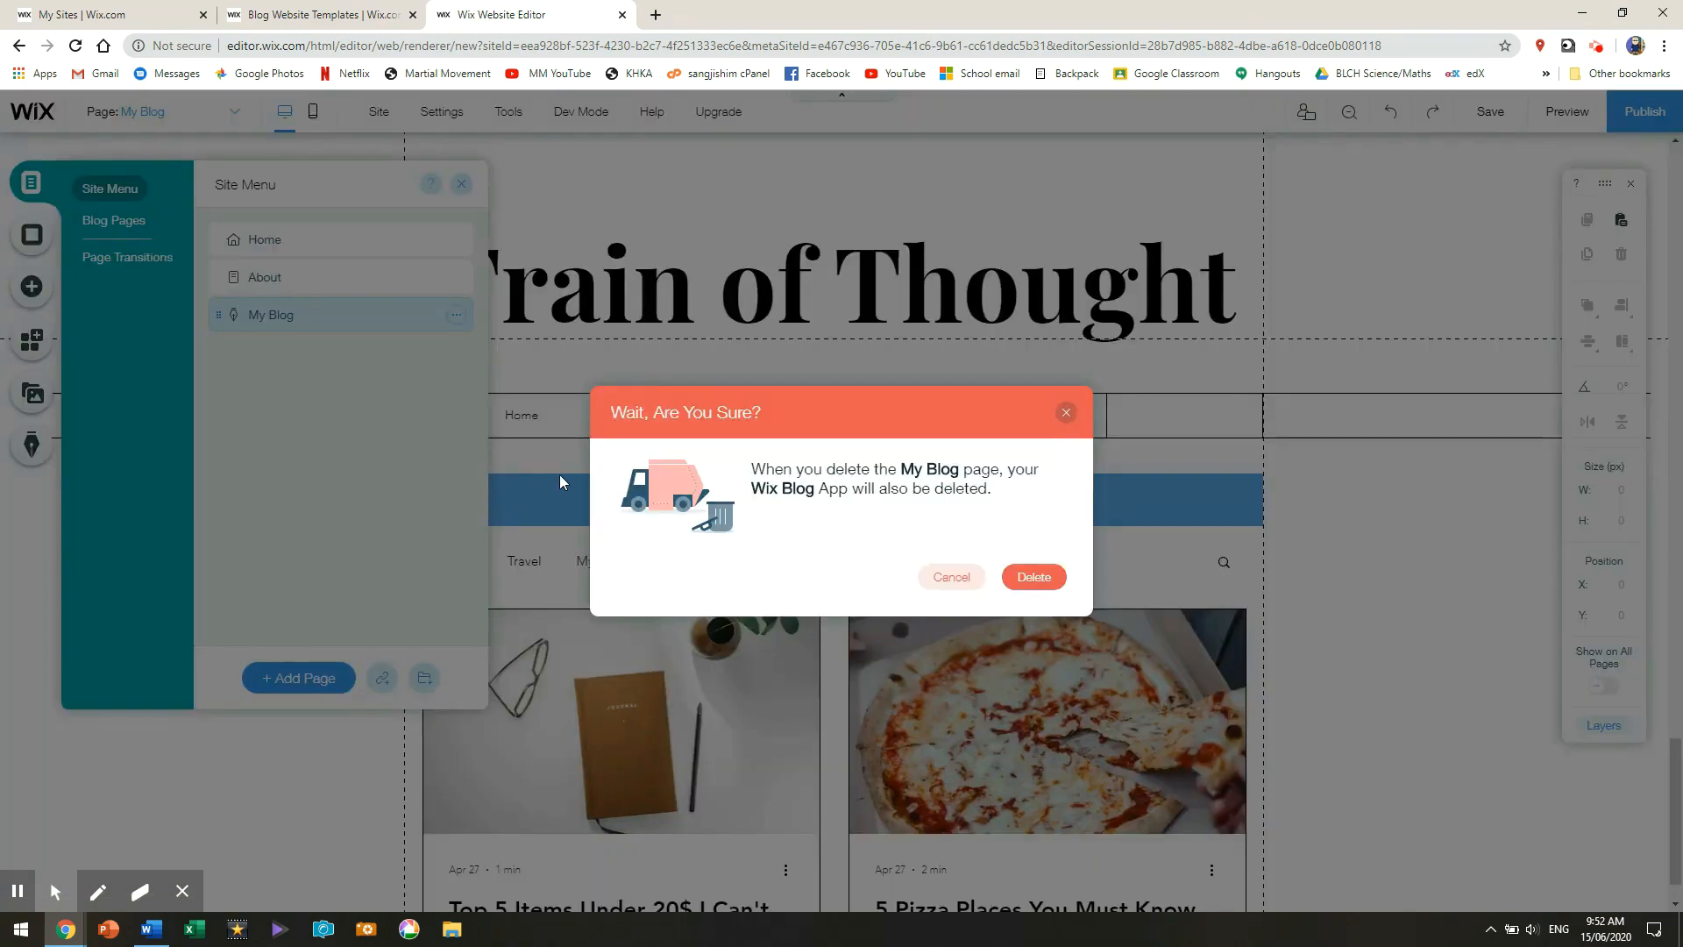
left_click(1034, 577)
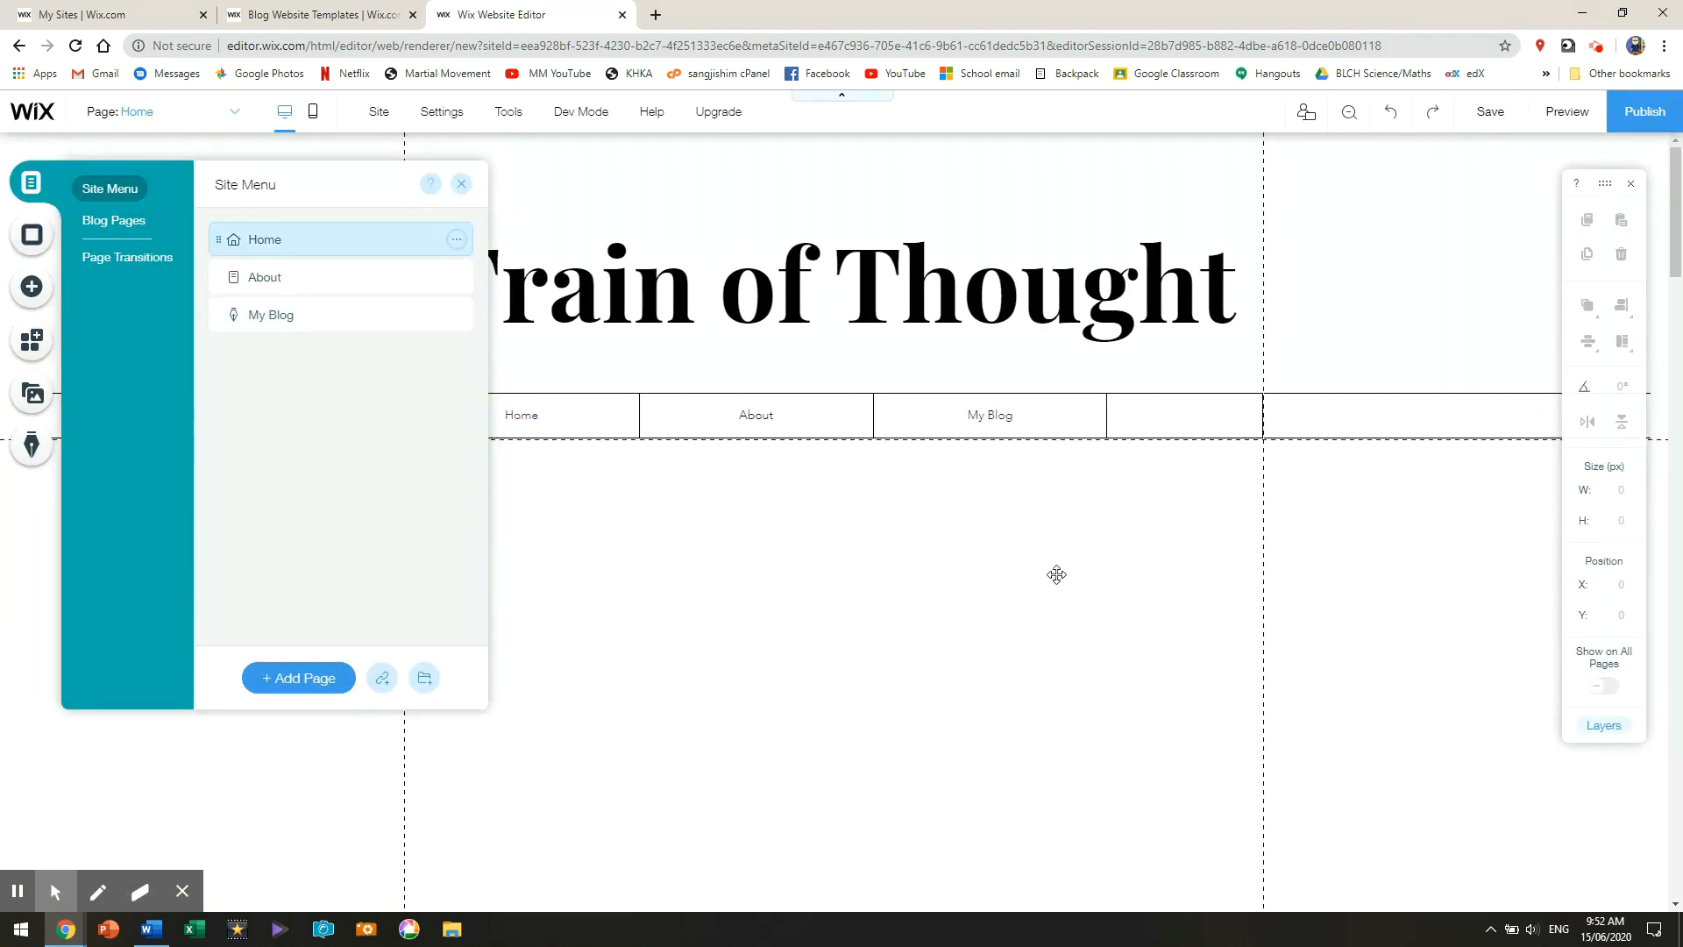
- Delete the "TRAIN OF THOUGHT" and "ABOUT ME" headings and the two-column strip that held them
left_click(839, 590)
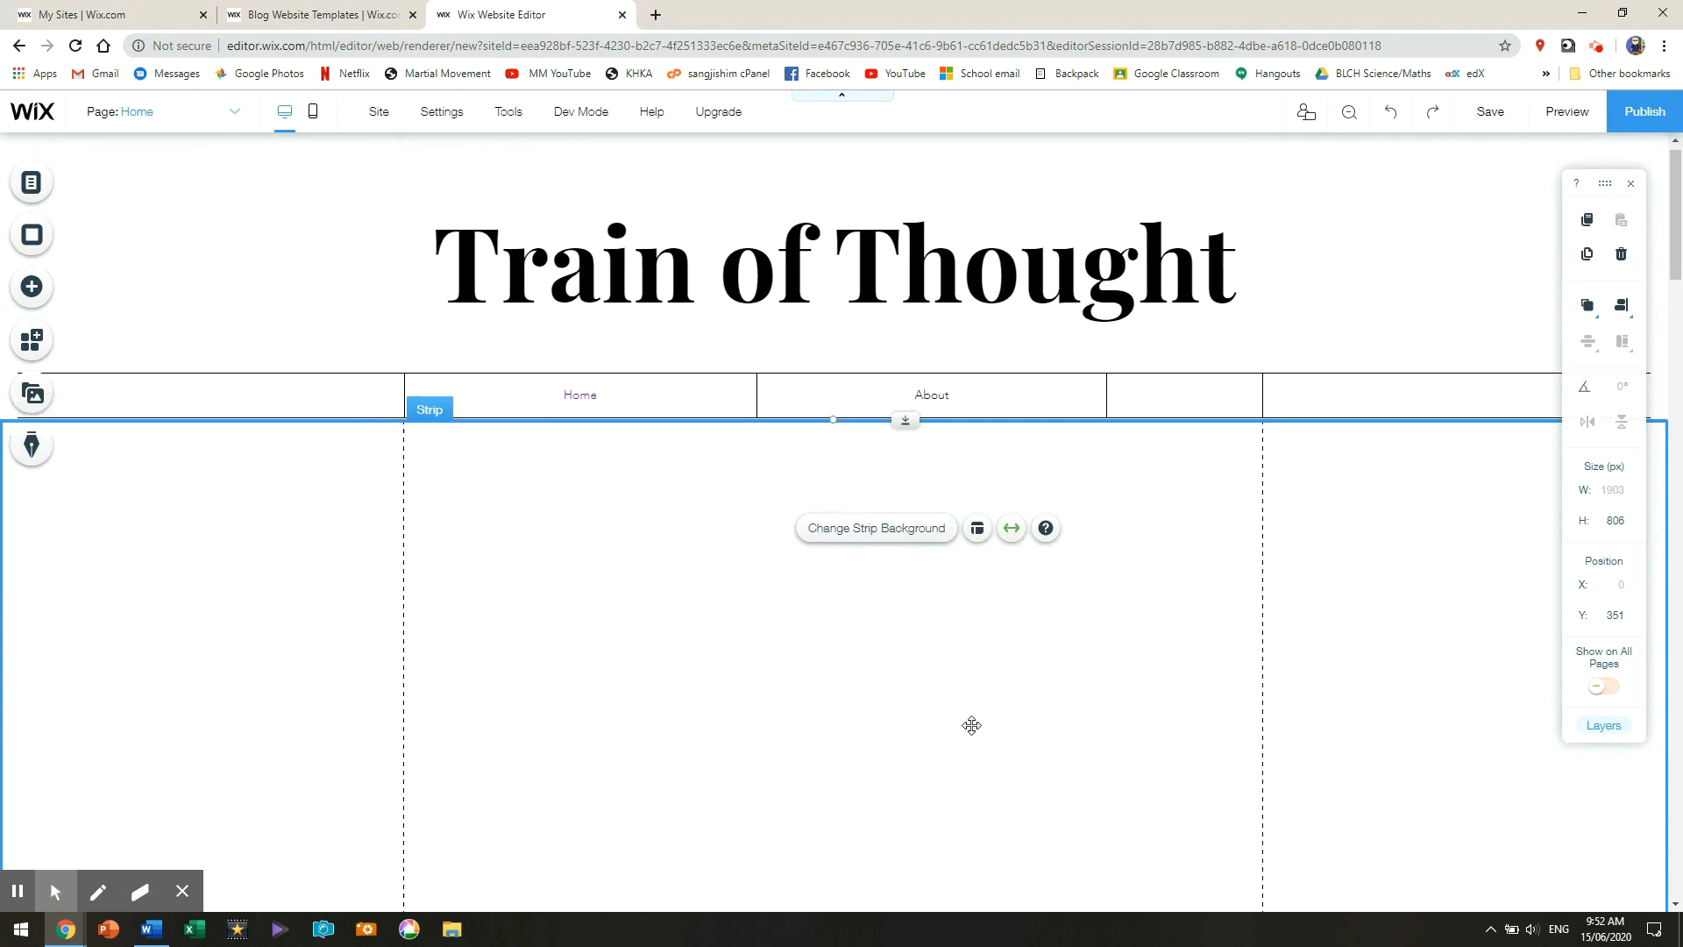
scroll(972, 725, "down", 7)
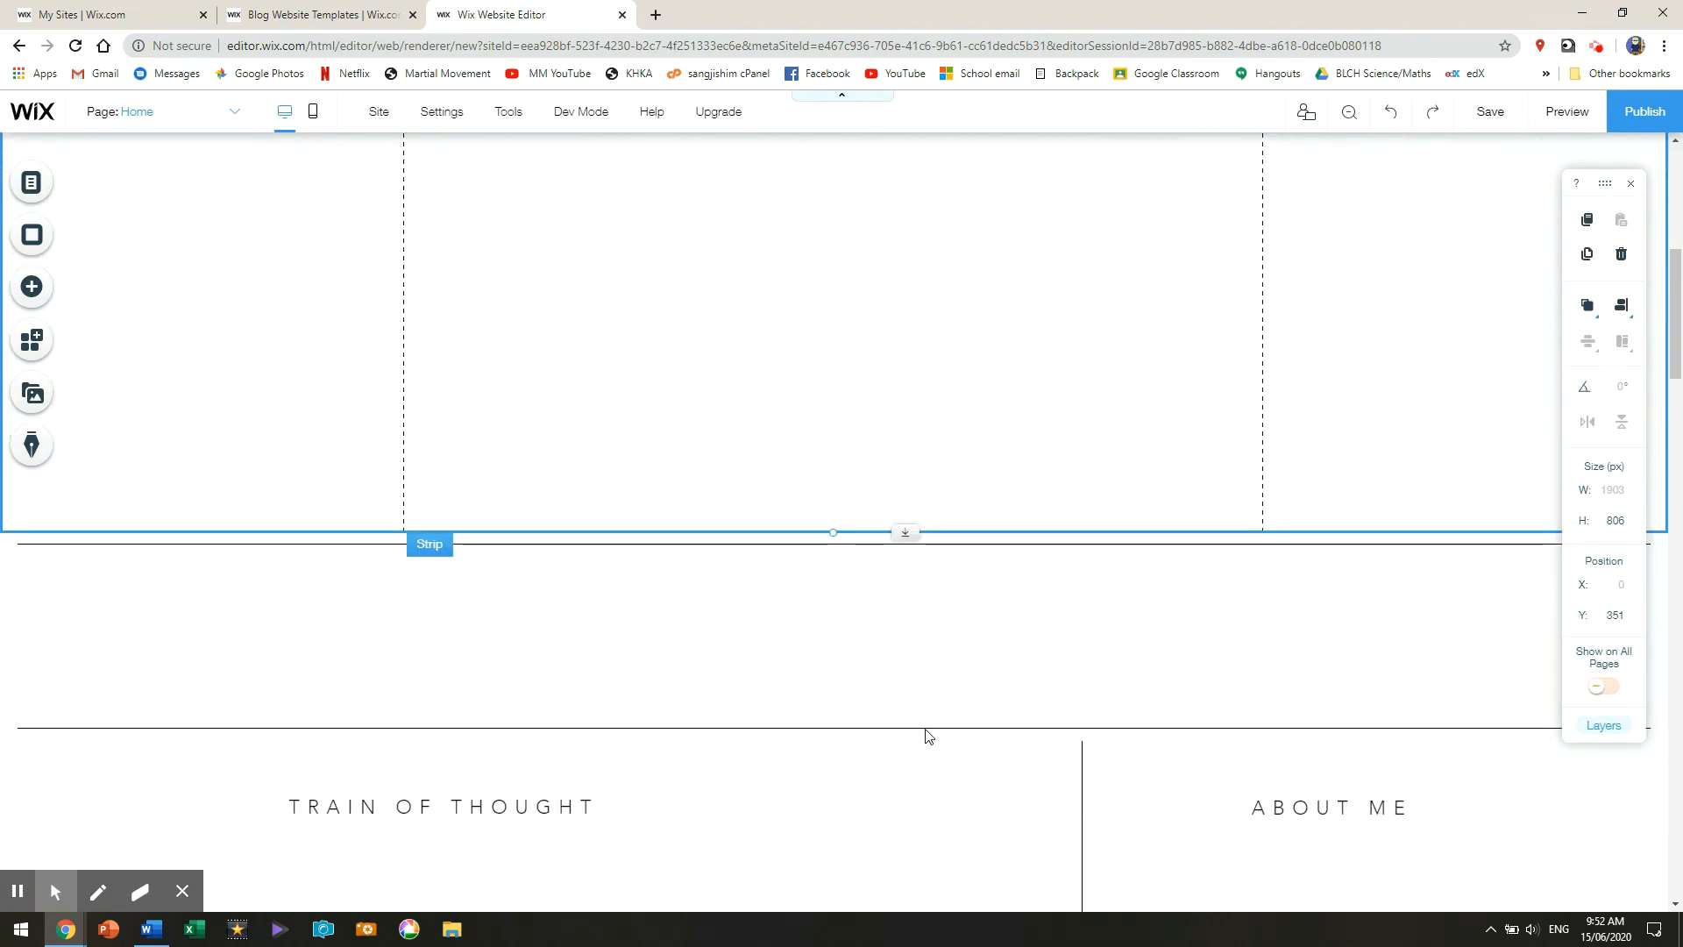
left_click(613, 800)
key("Delete")
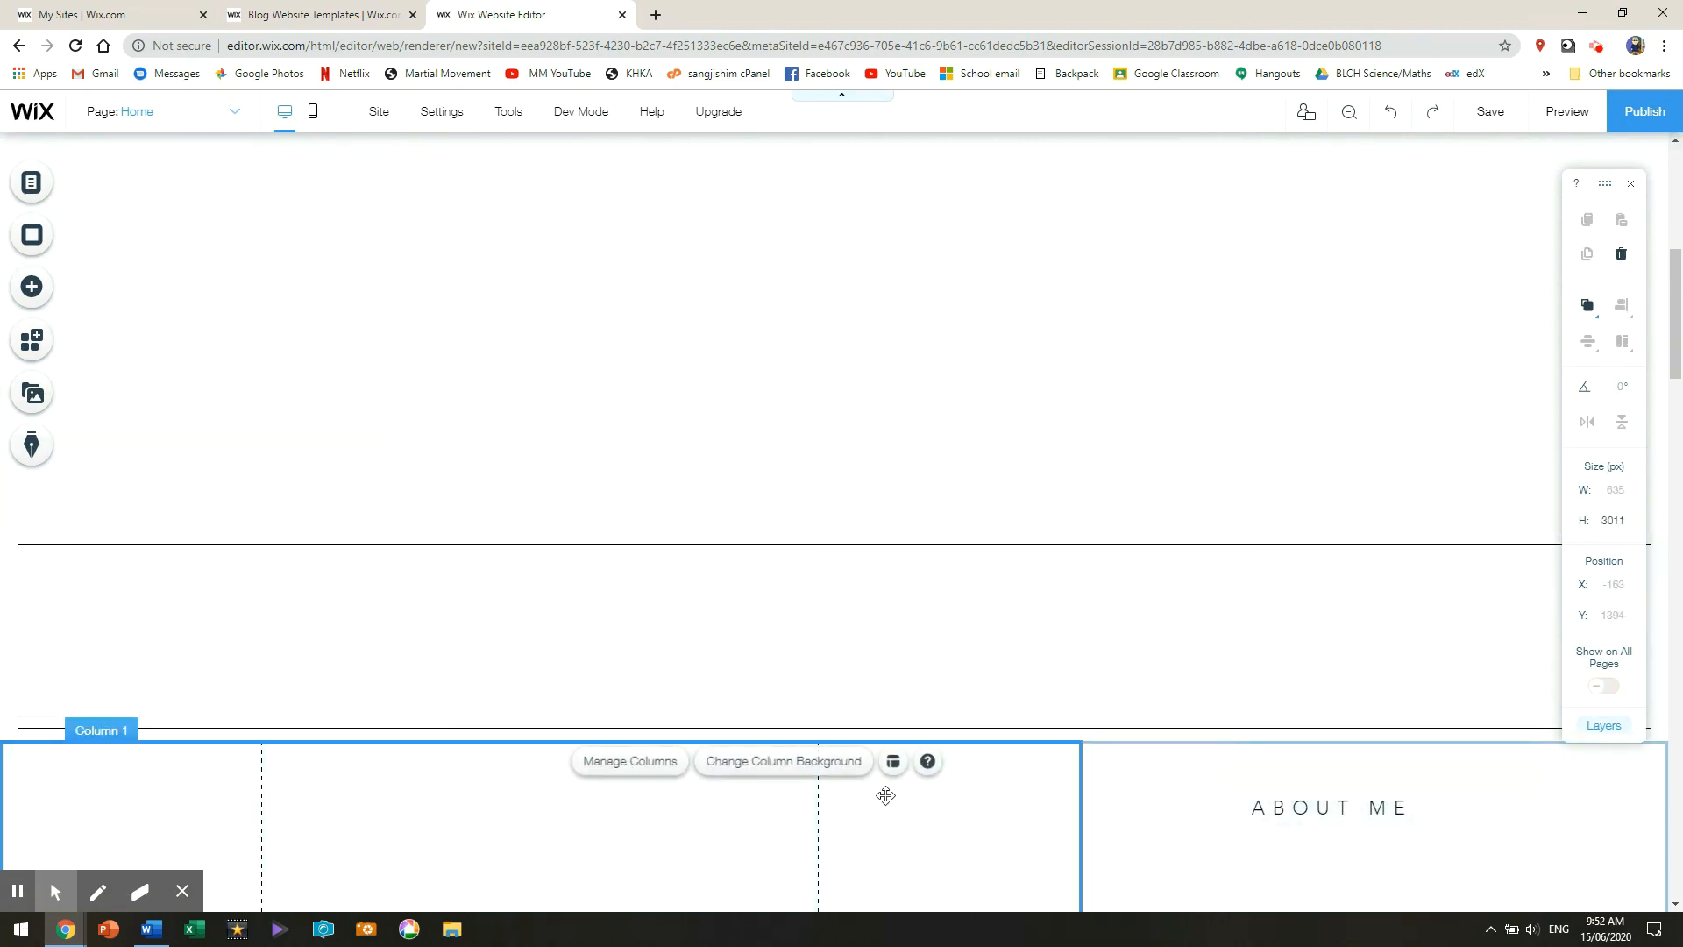
left_click(1267, 804)
key("Delete")
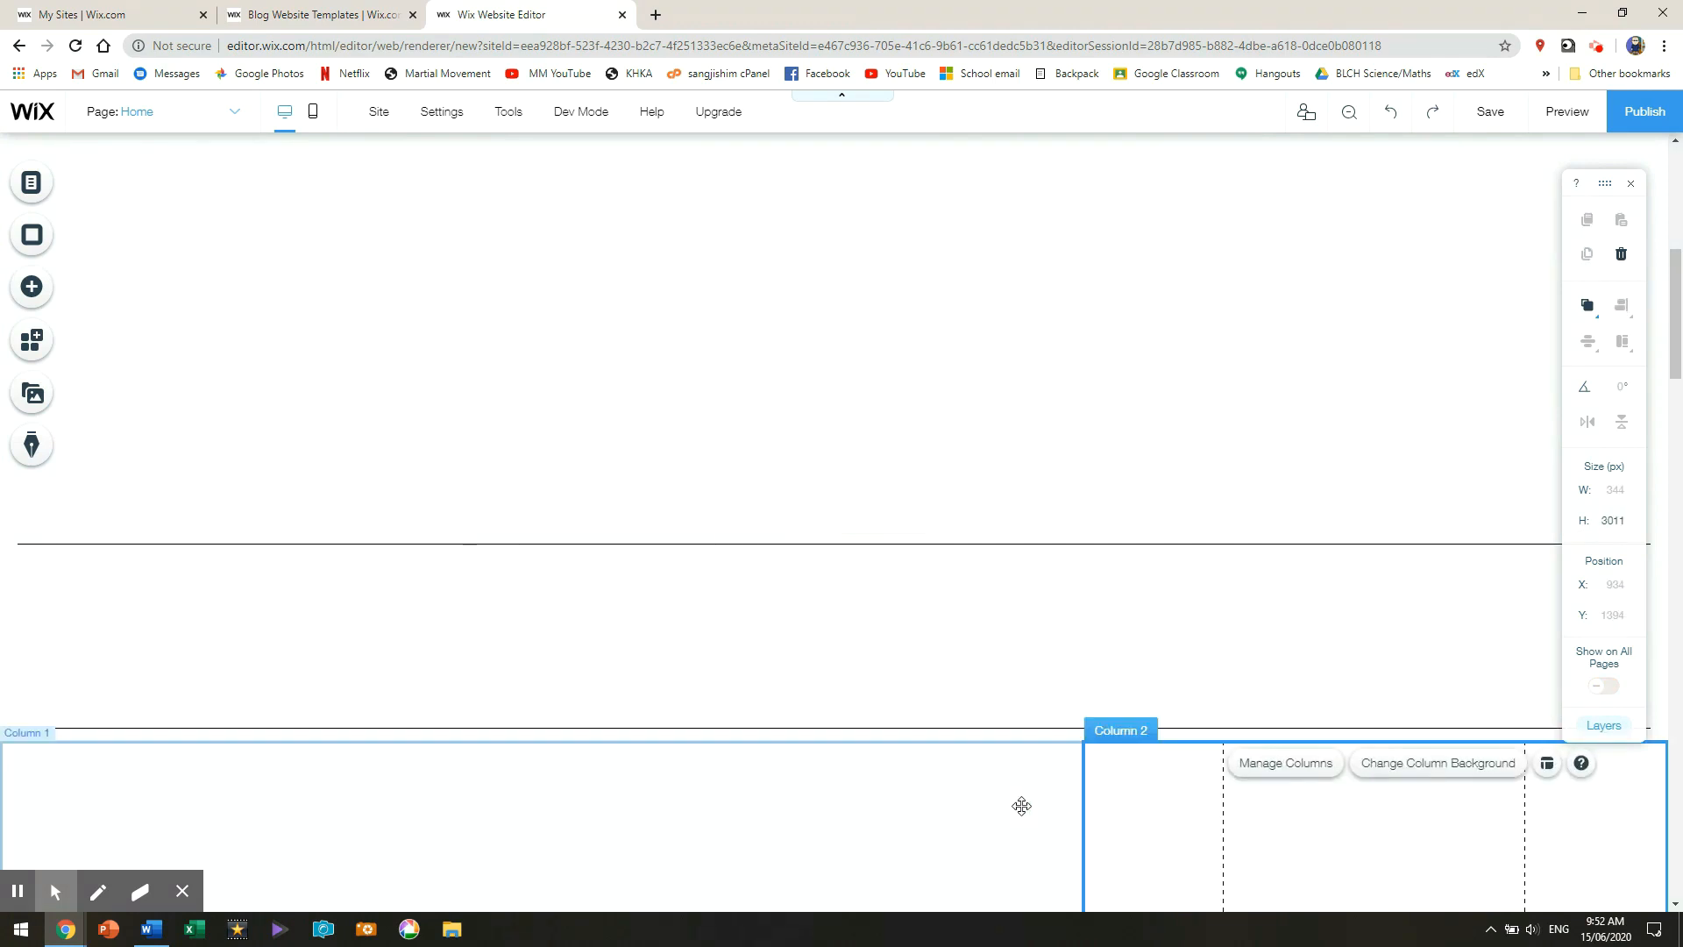
left_click(867, 659)
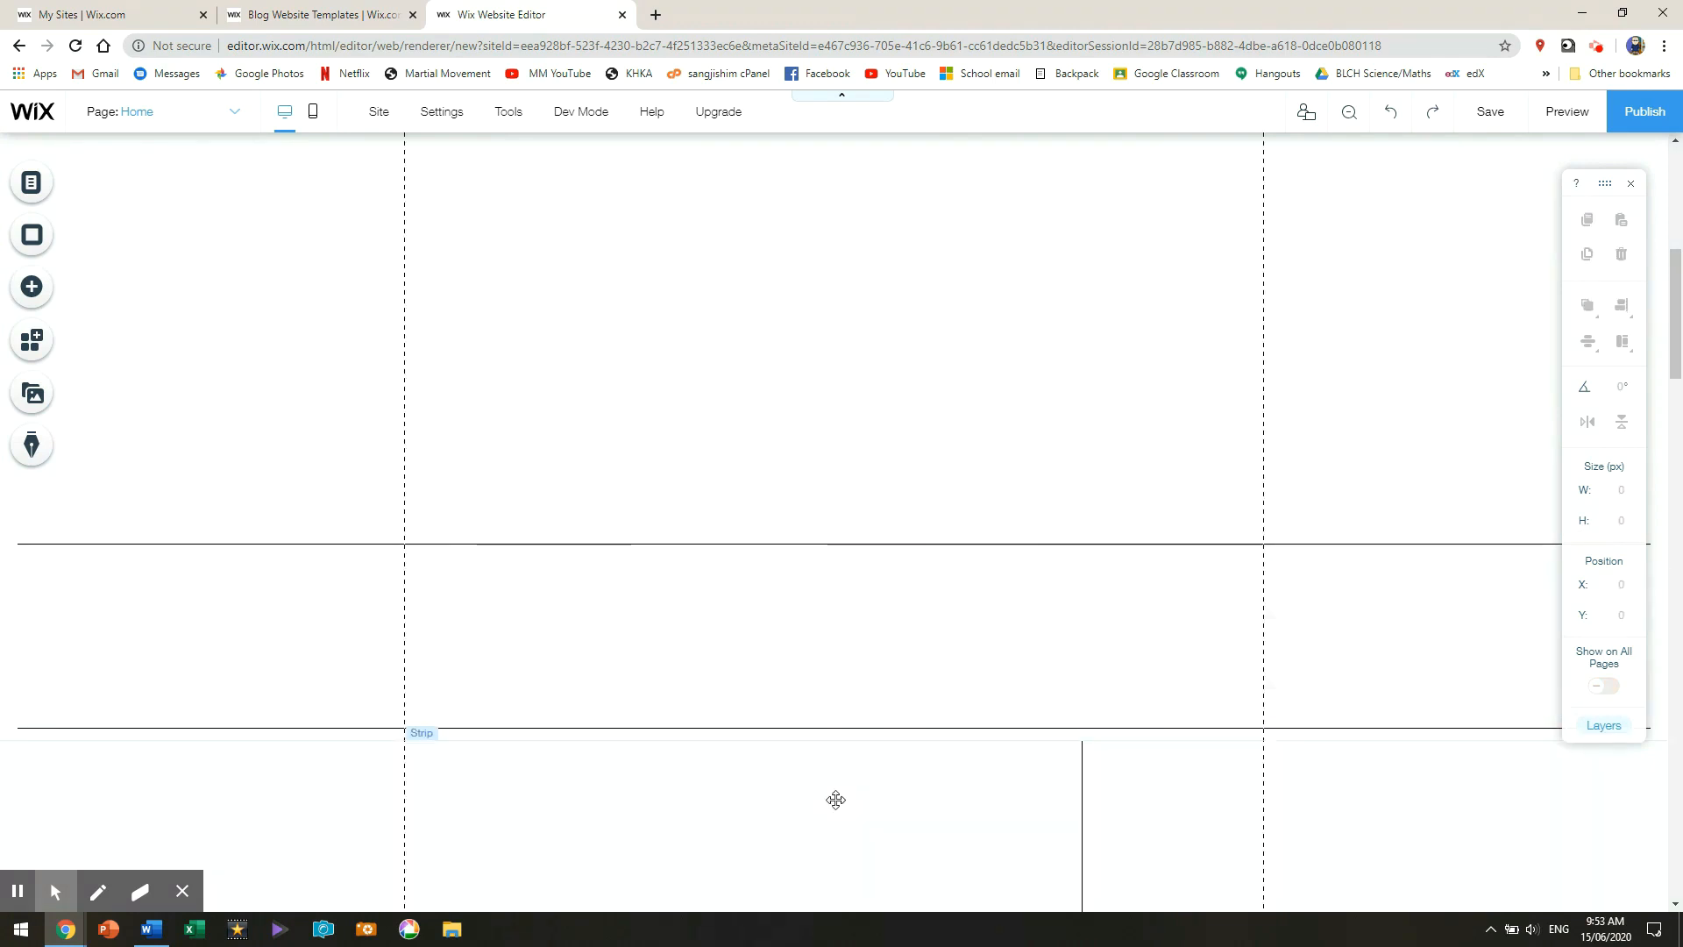
left_click(1158, 829)
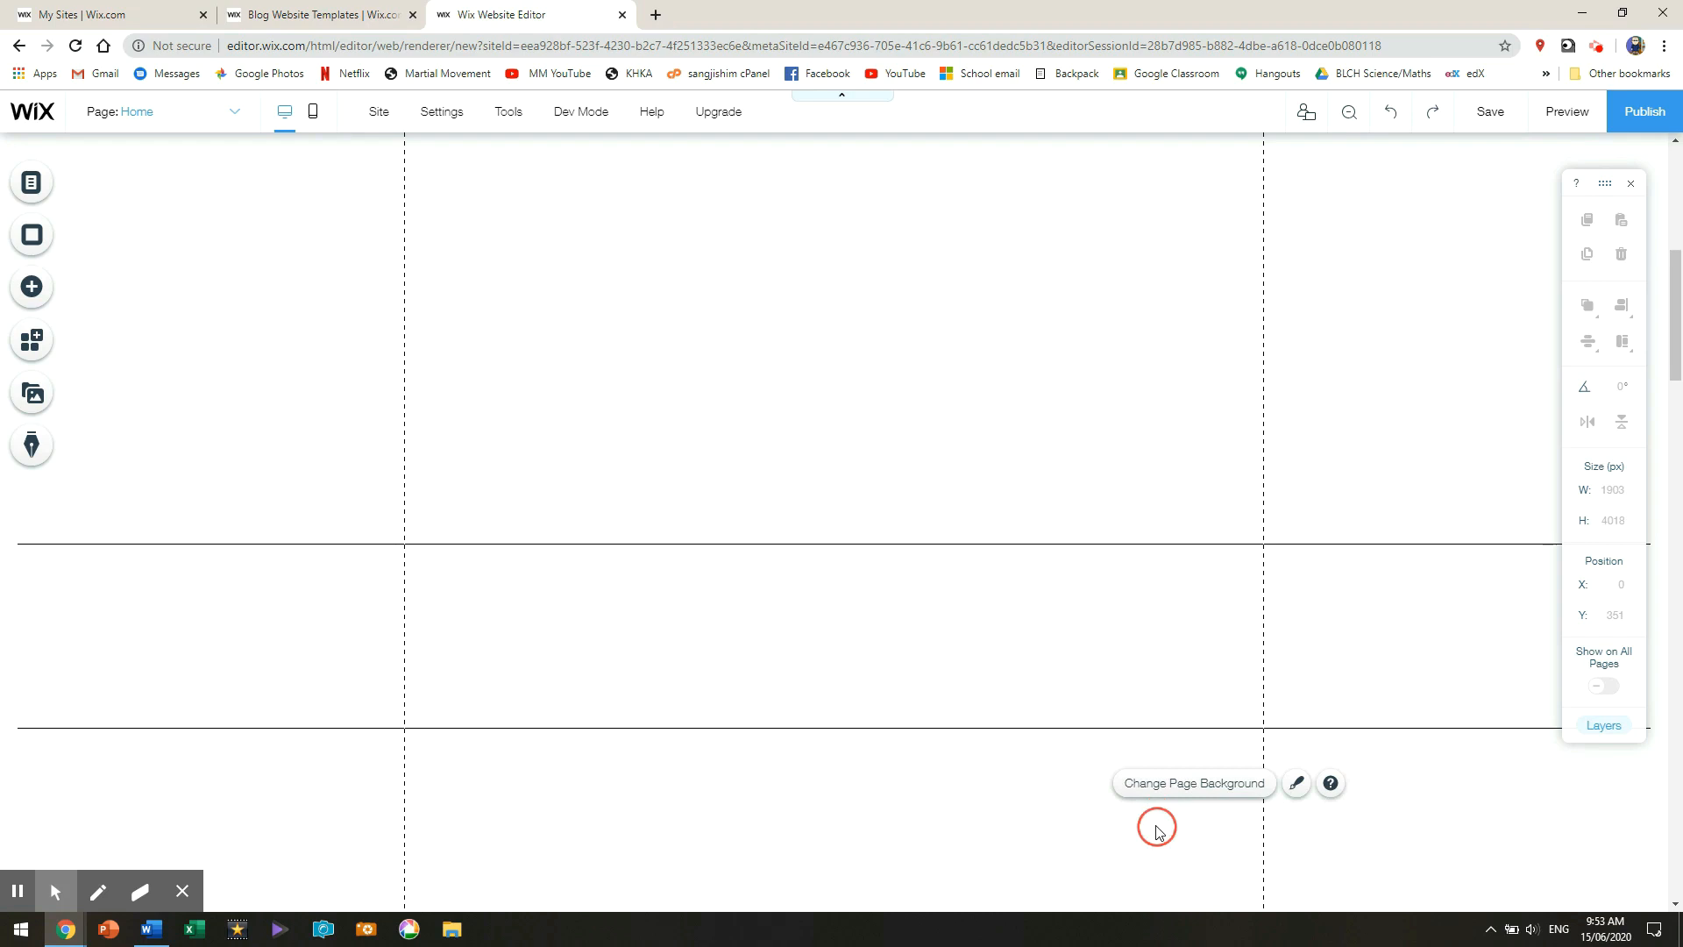
- Replace the "Train of Thought" header with the title copied from Word, "Experimental investigation and subsequent proof of Boyle's Law as related to SCUBA diving."
scroll(1008, 782, "up", 5)
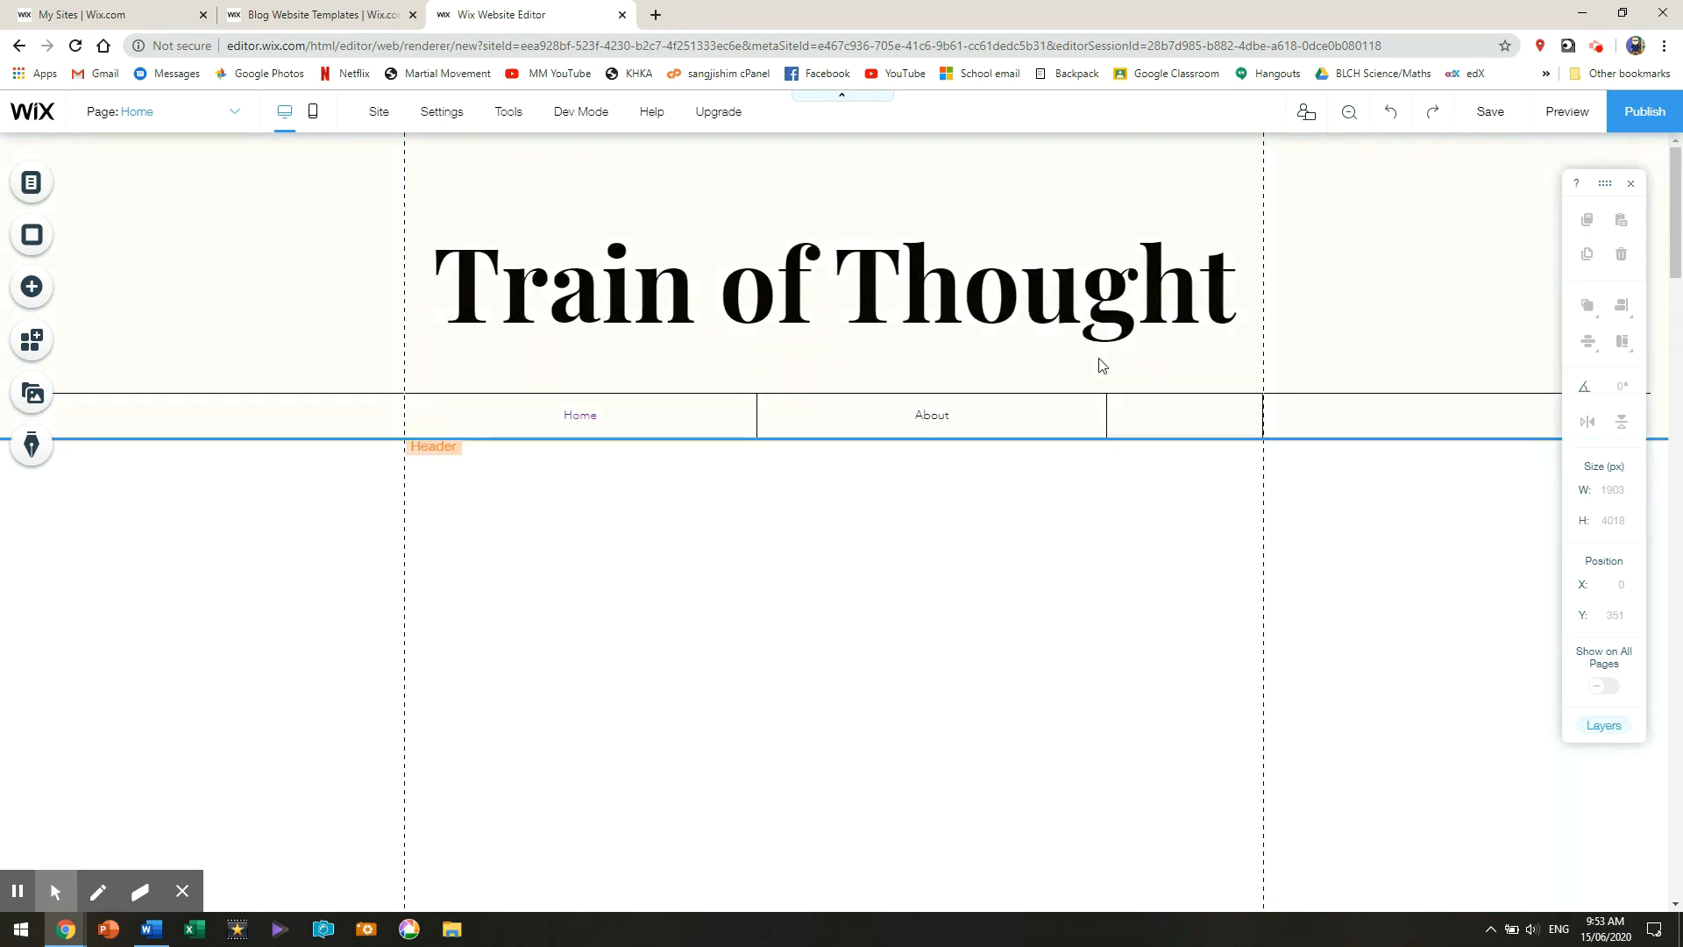
left_click(1136, 309)
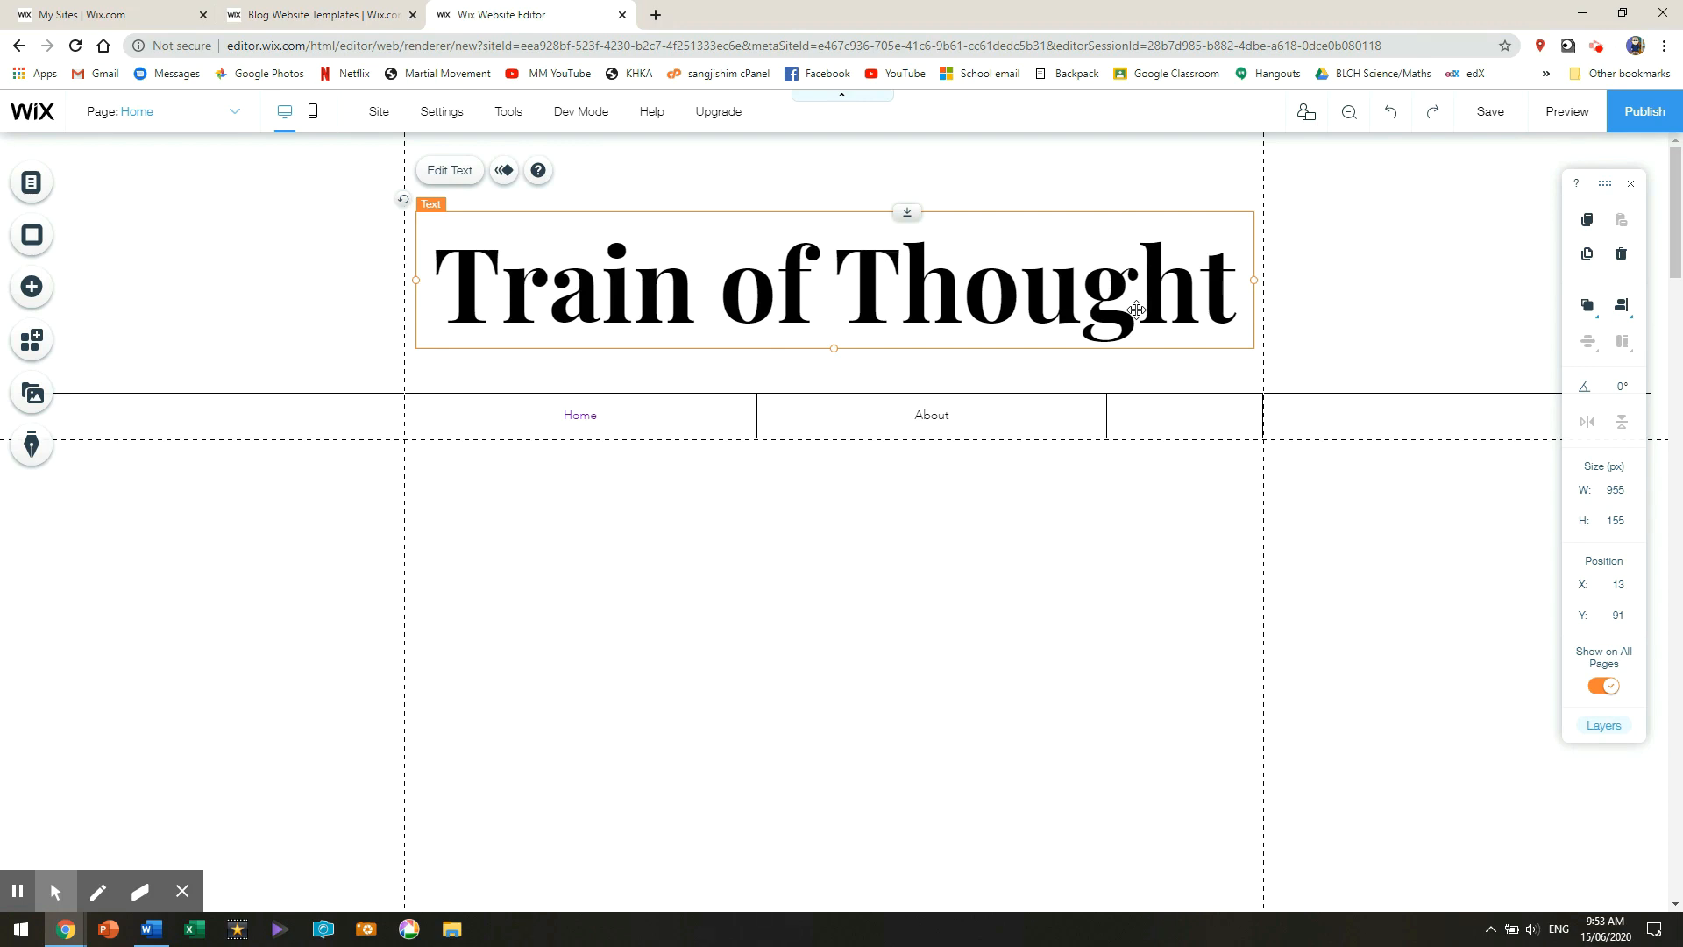
key("alt+Tab")
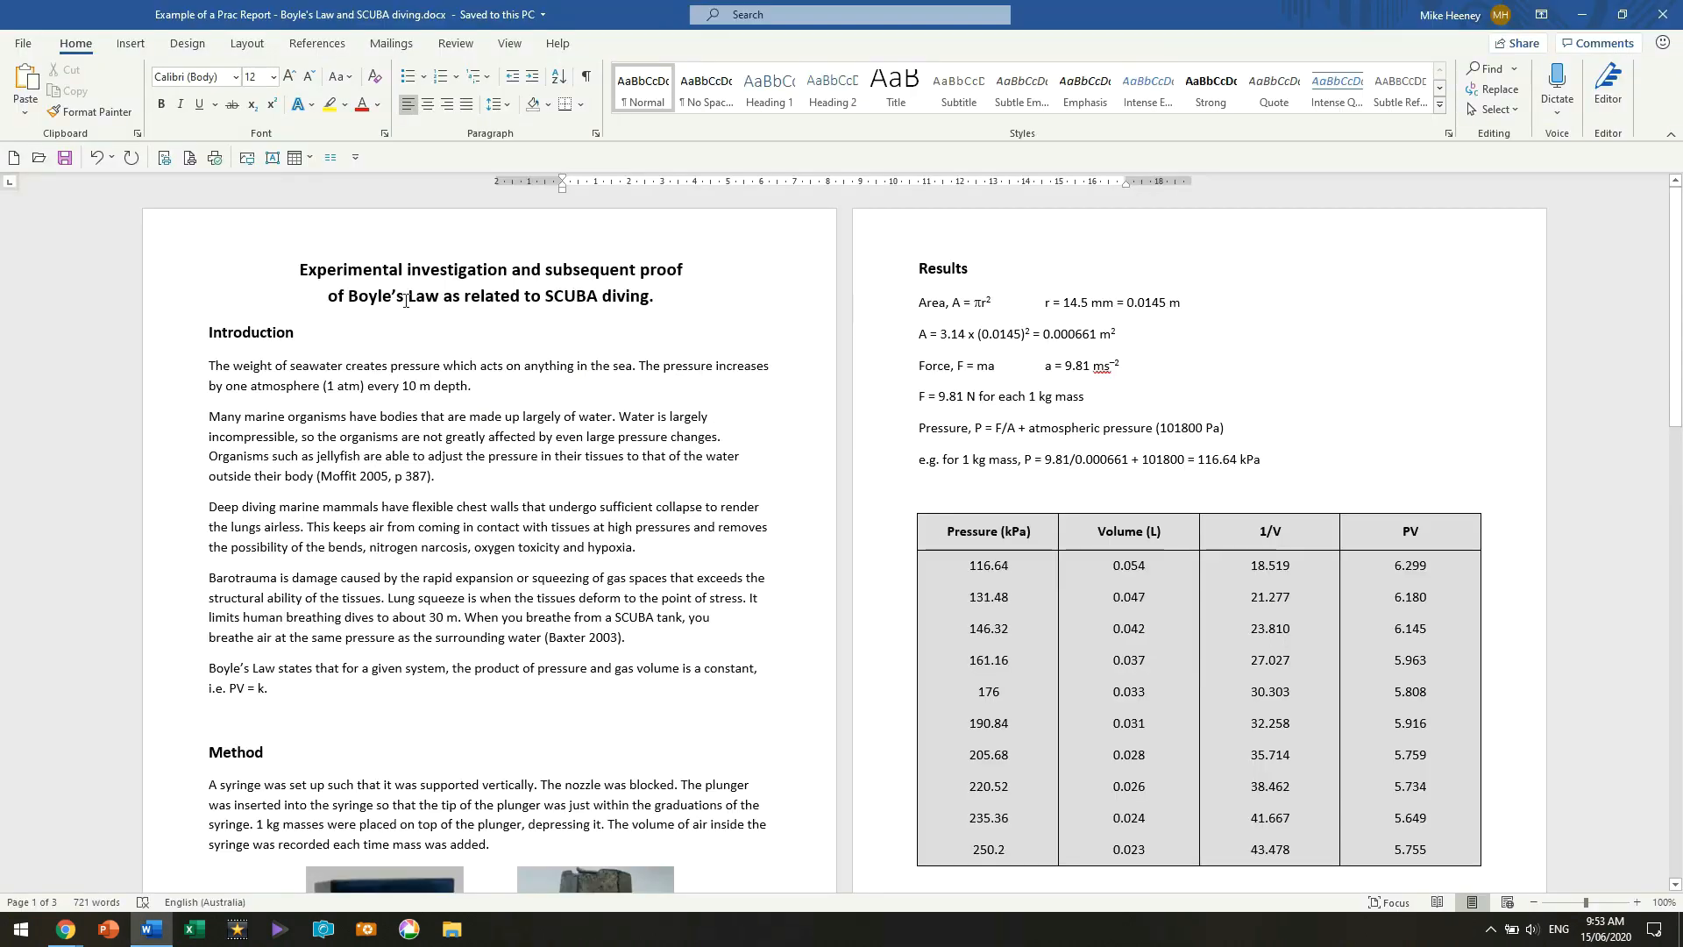
left_click_drag(323, 275, 655, 324)
key("ctrl+c")
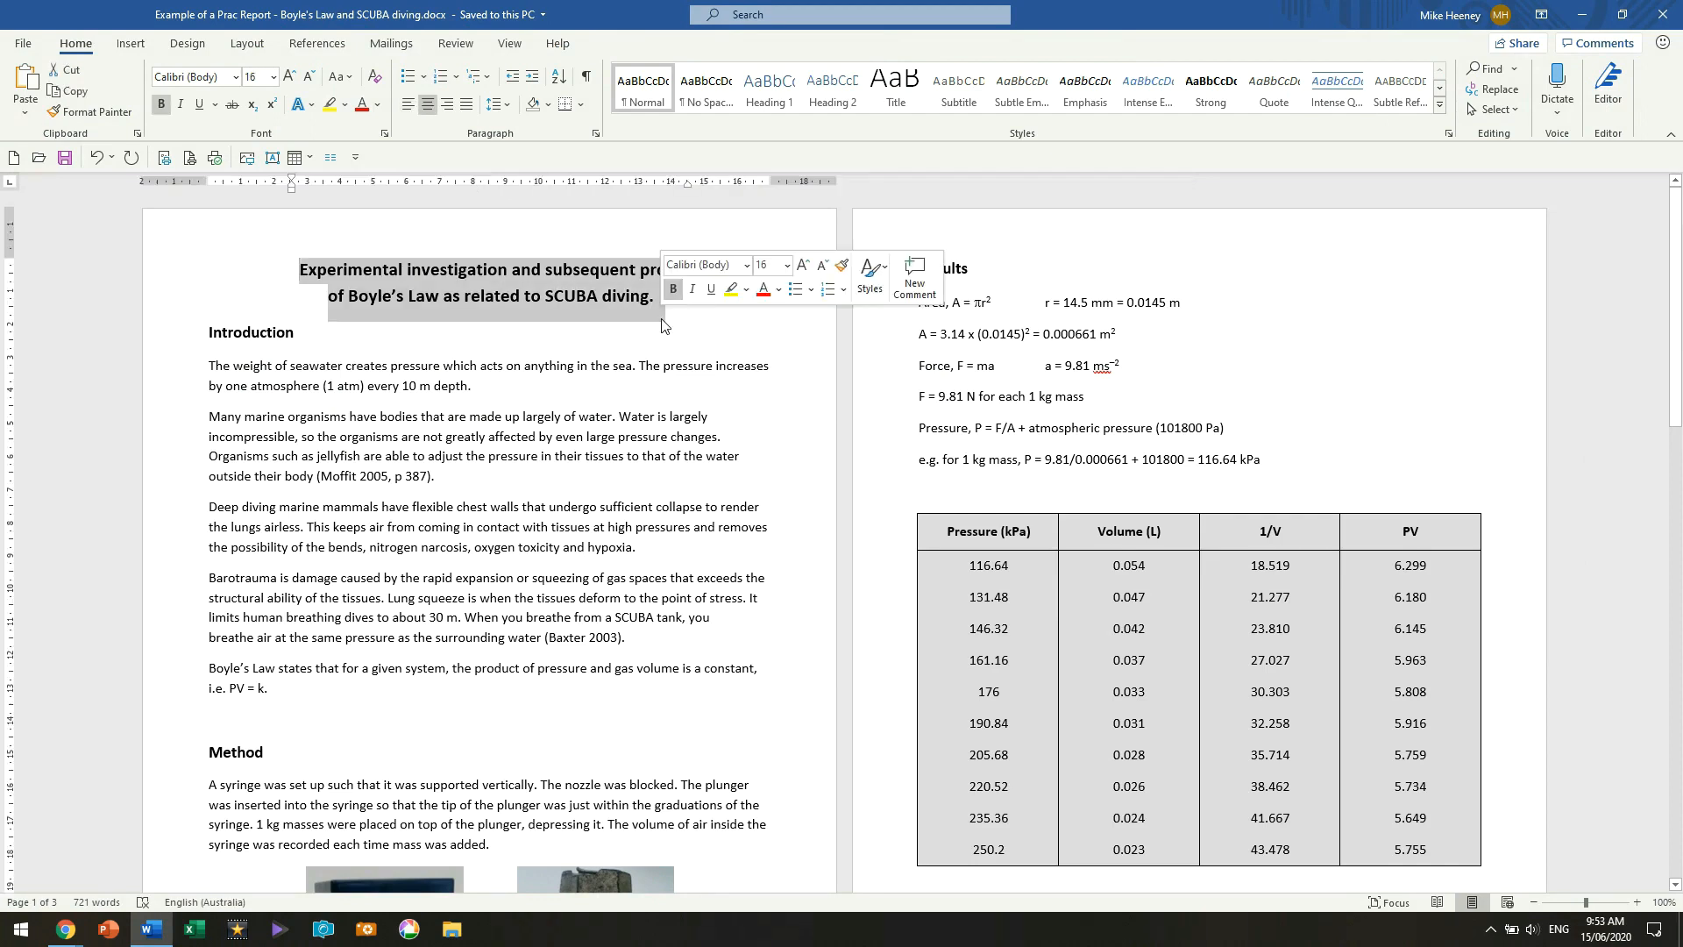
key("alt+Tab")
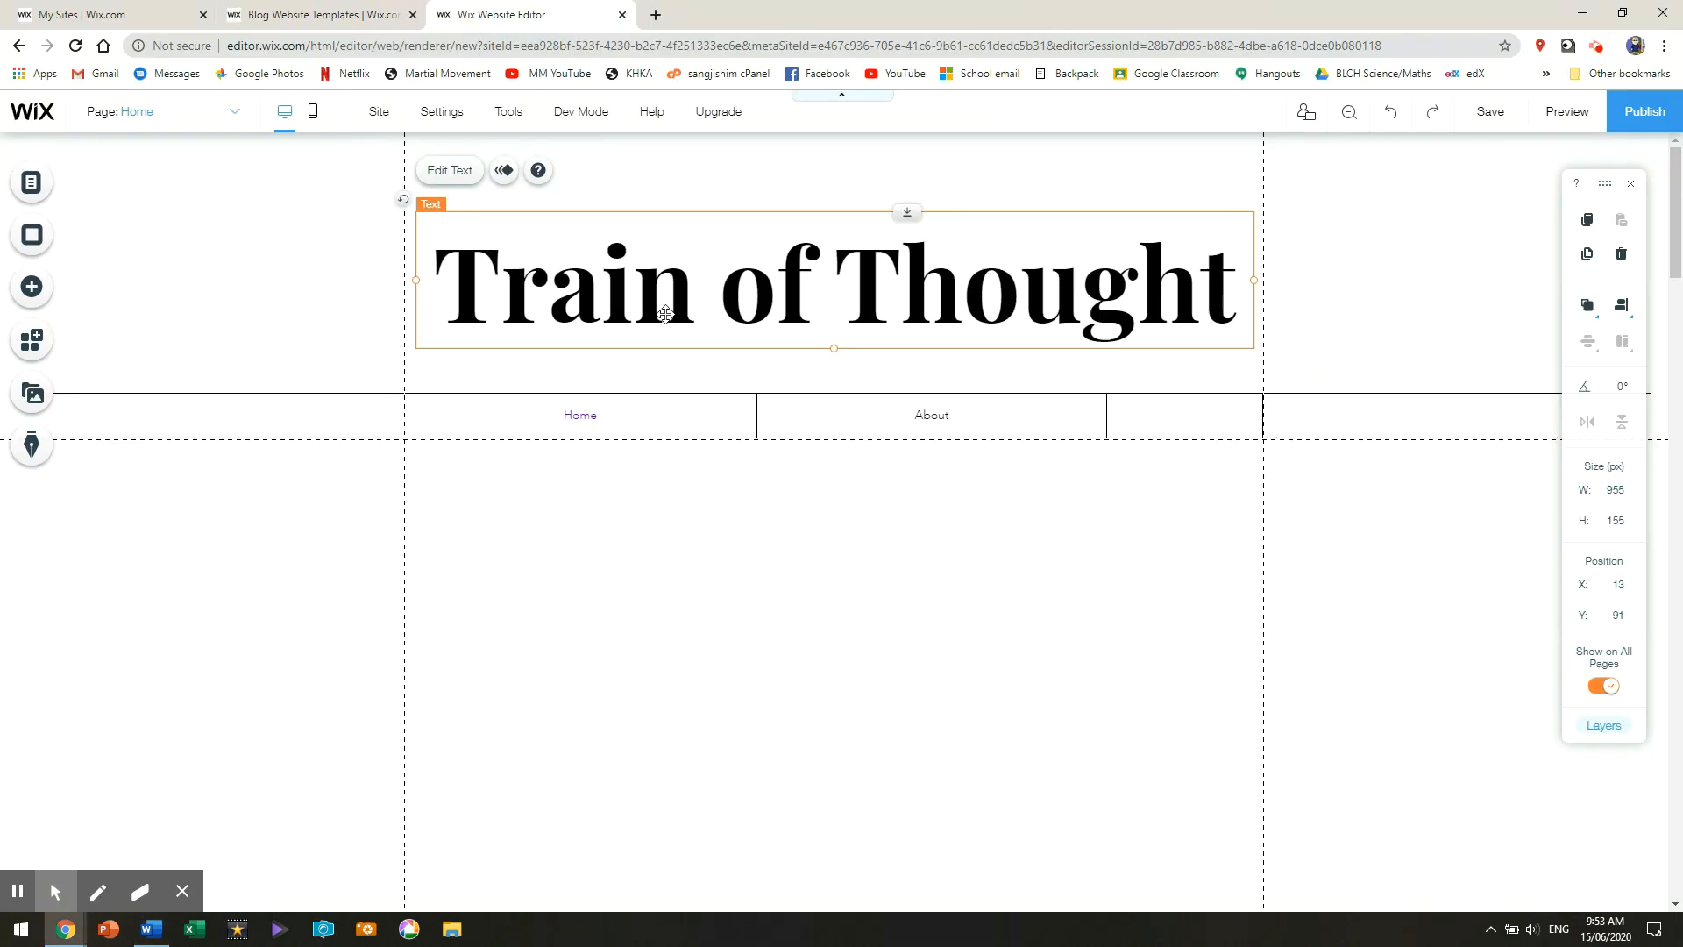
double_click(670, 311)
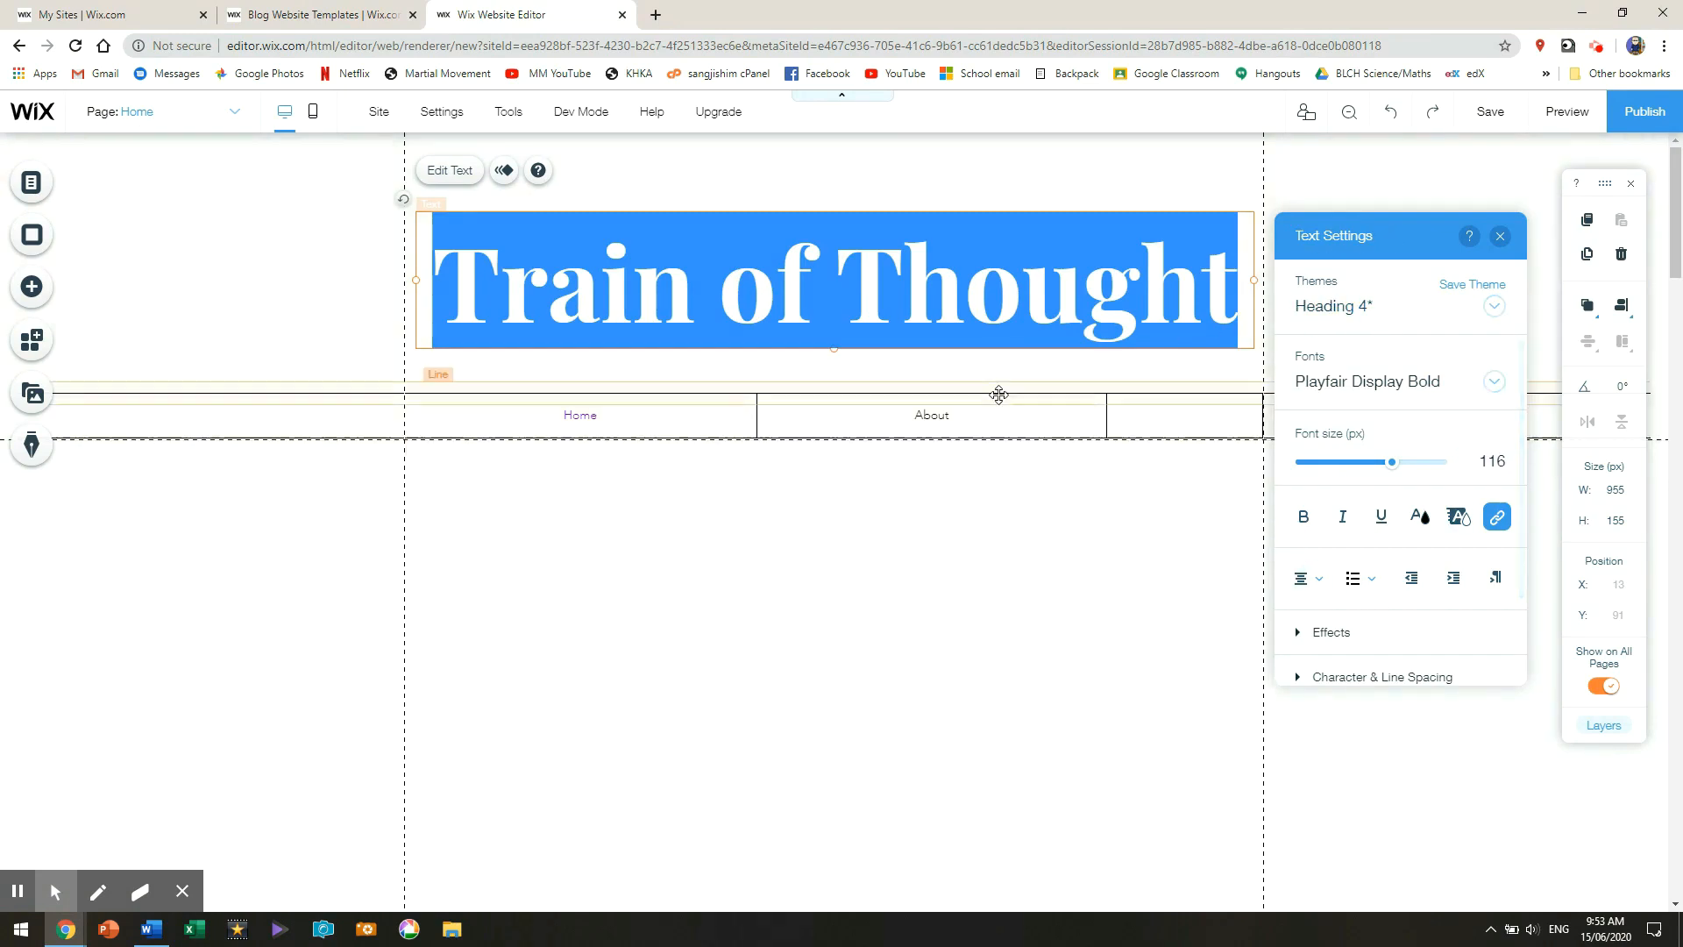
key("ctrl+v")
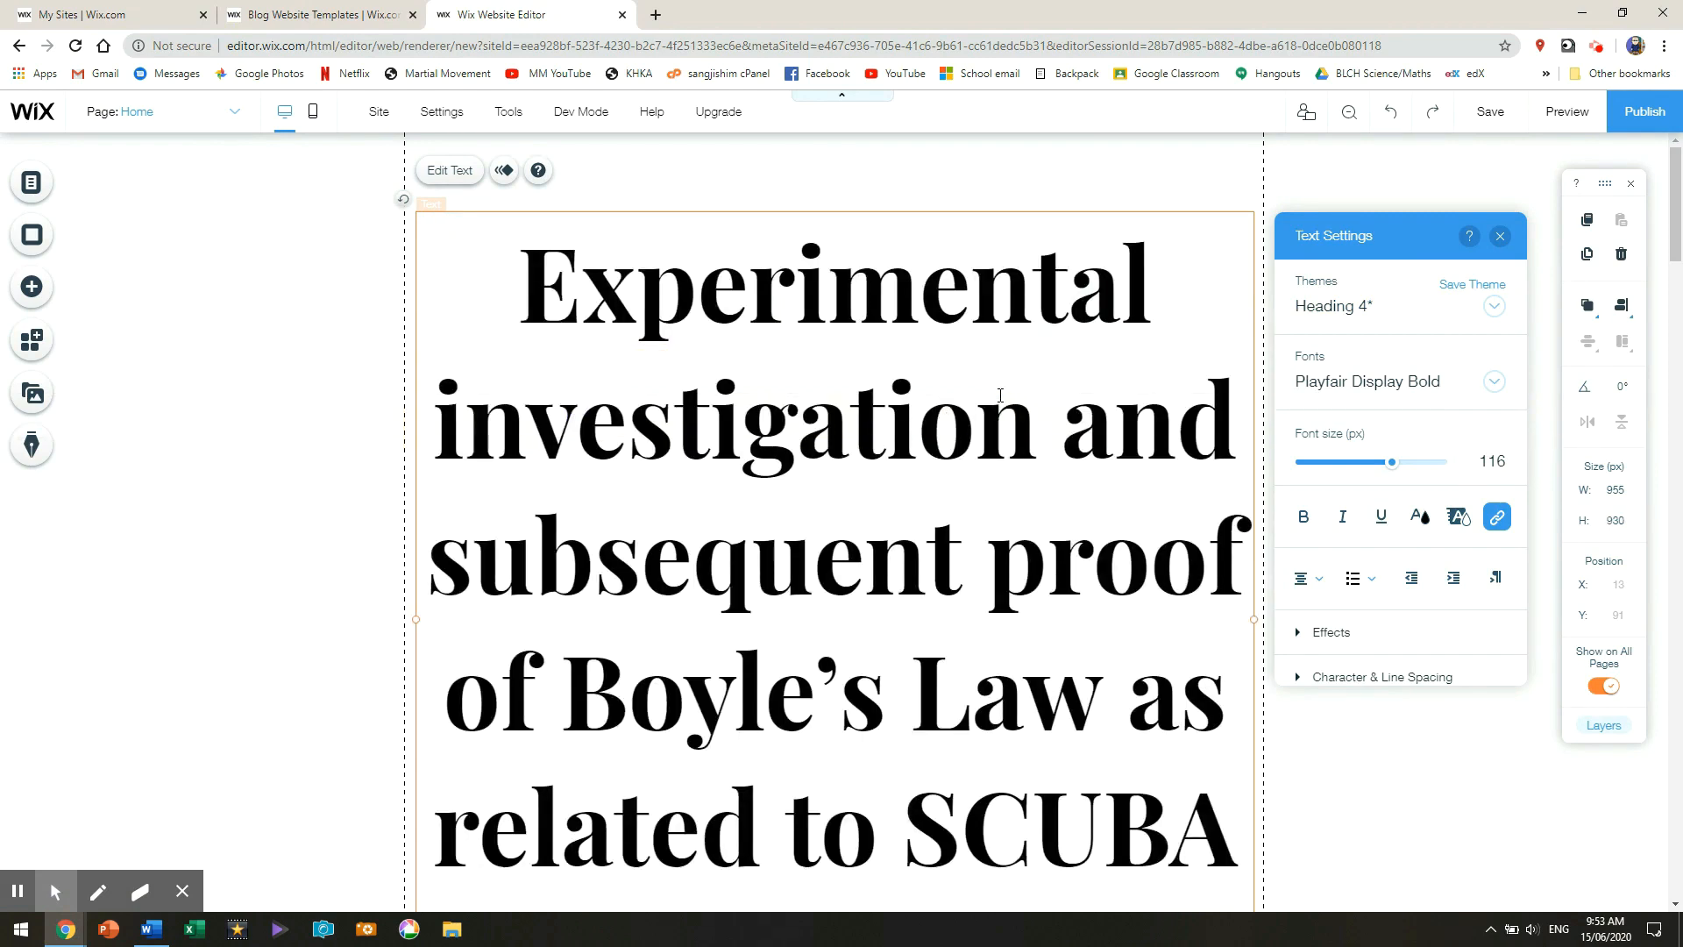
- Reduce the font size of the whole header title to 40 px
key("ctrl+a")
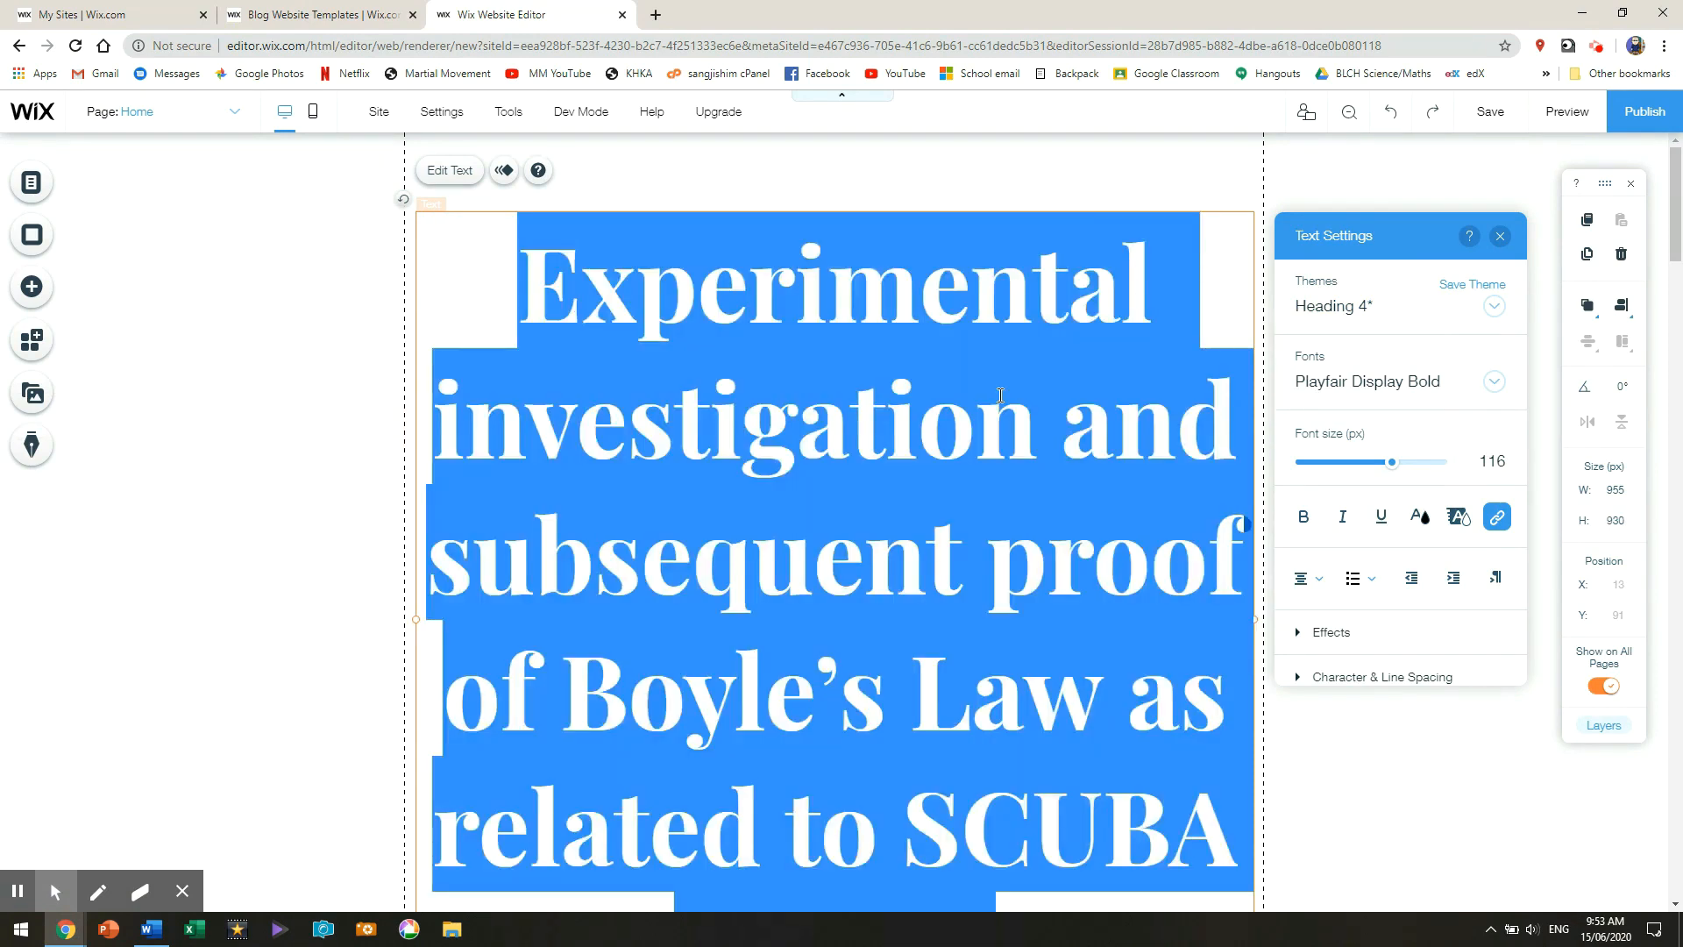
left_click(1393, 462)
left_click_drag(1359, 467, 1329, 463)
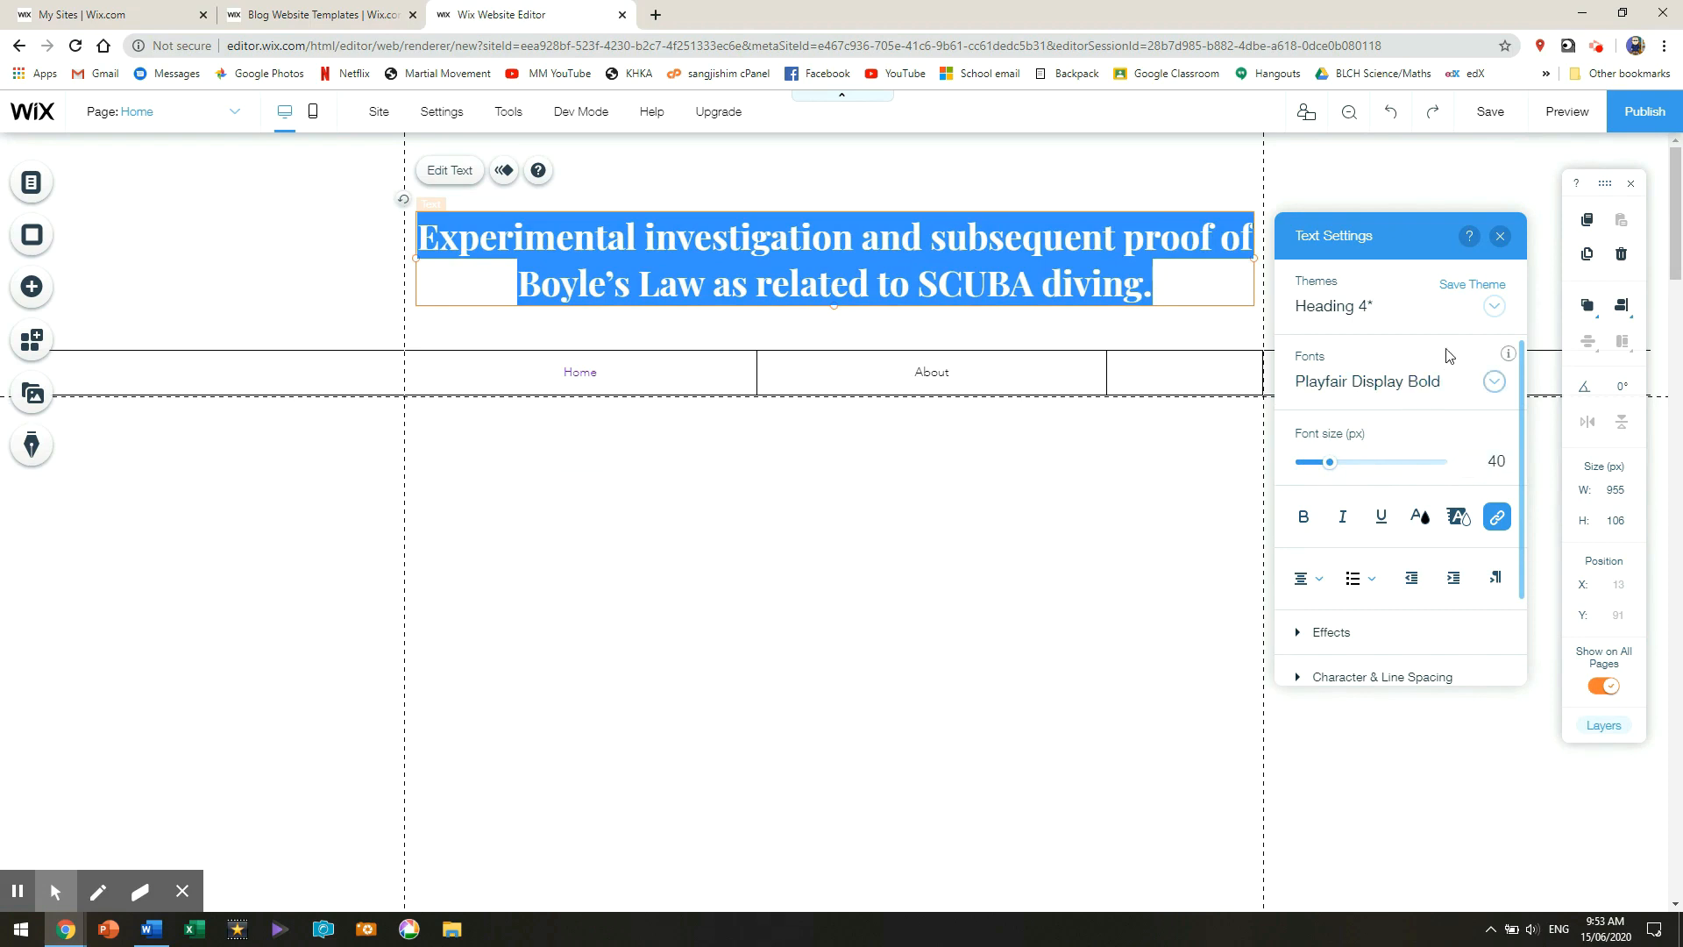
- Try Poppins Semi Bold on the header title, and settle on the Spinnaker font
left_click(1495, 383)
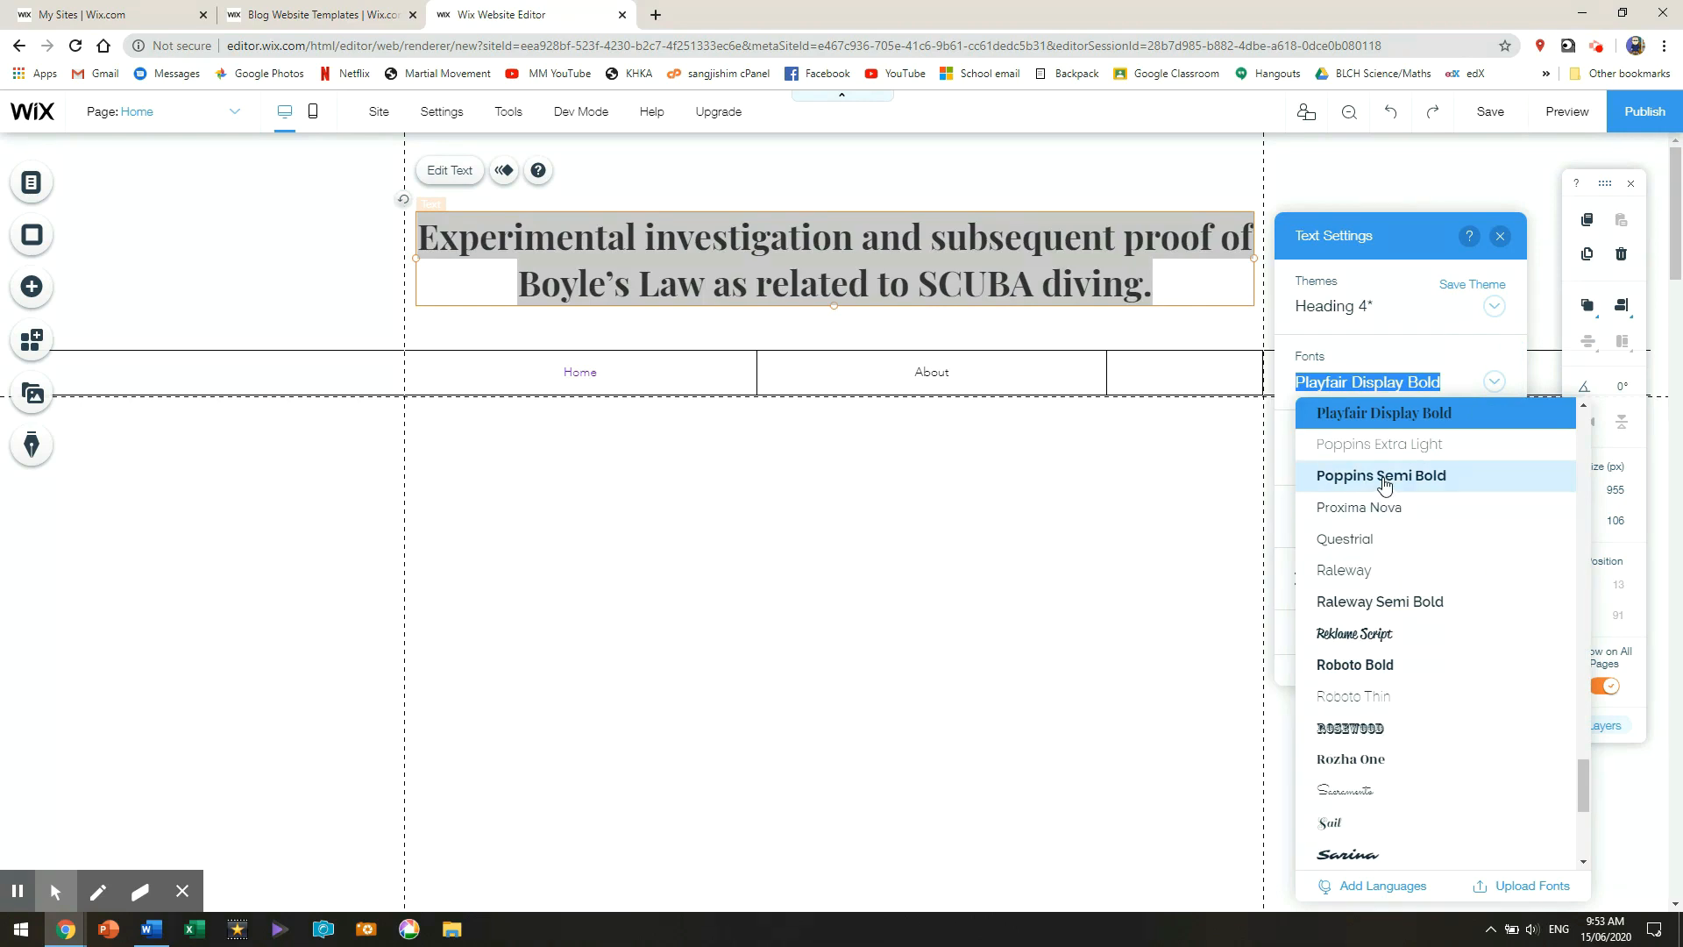
left_click(1382, 478)
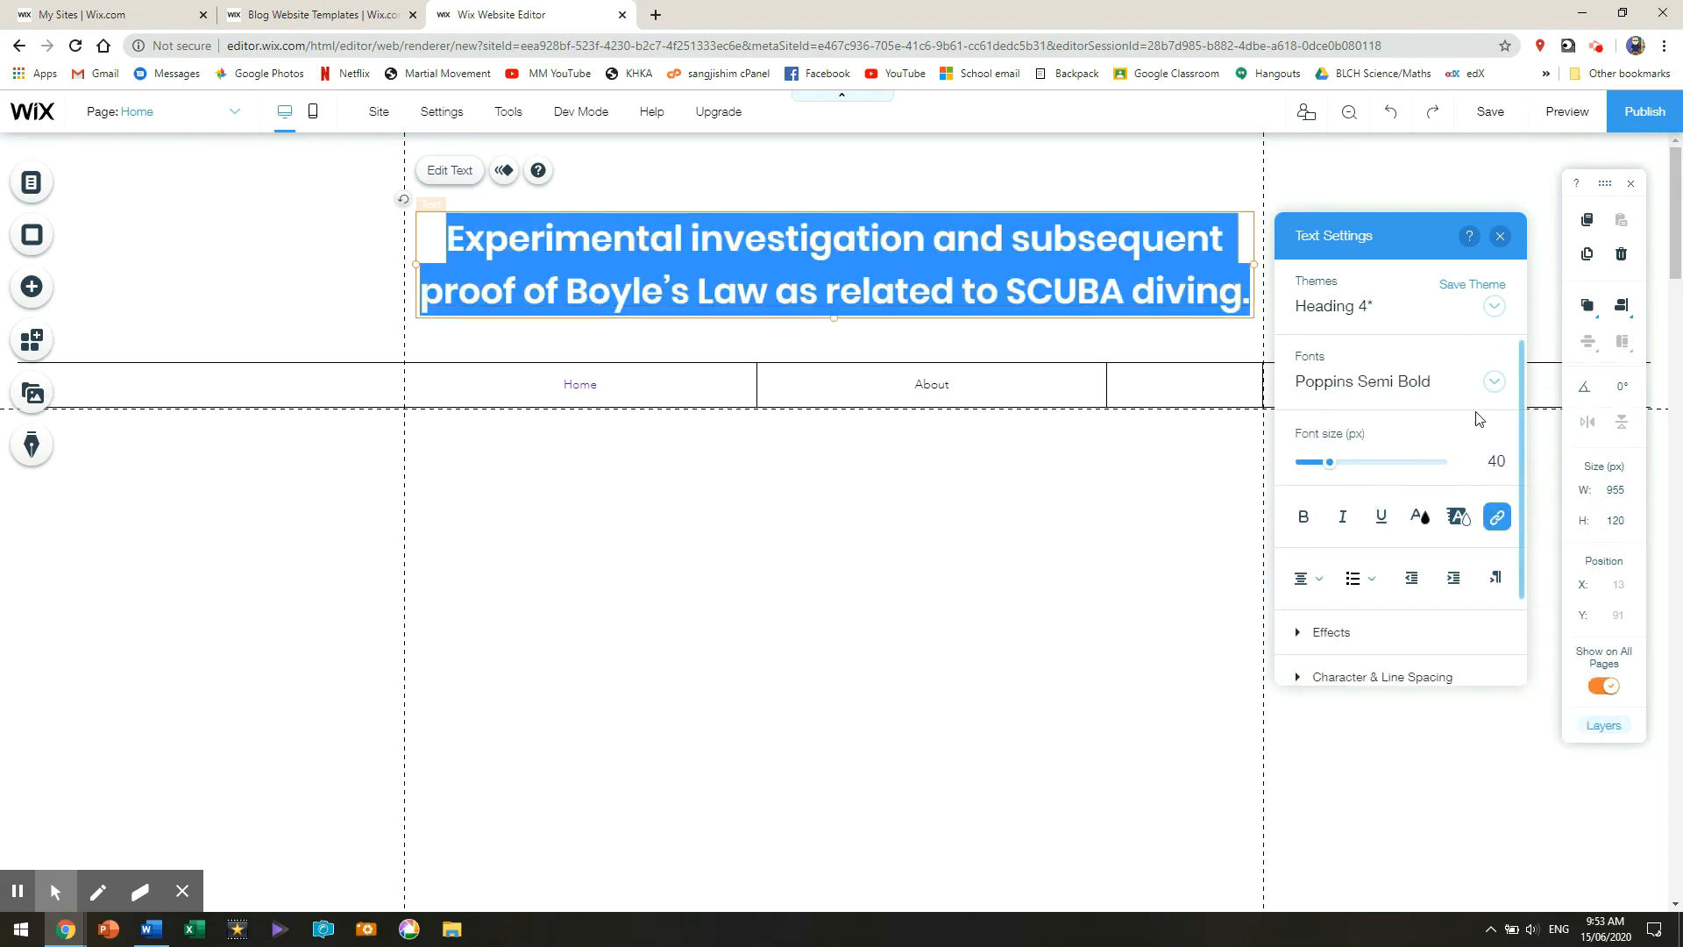
left_click(1495, 383)
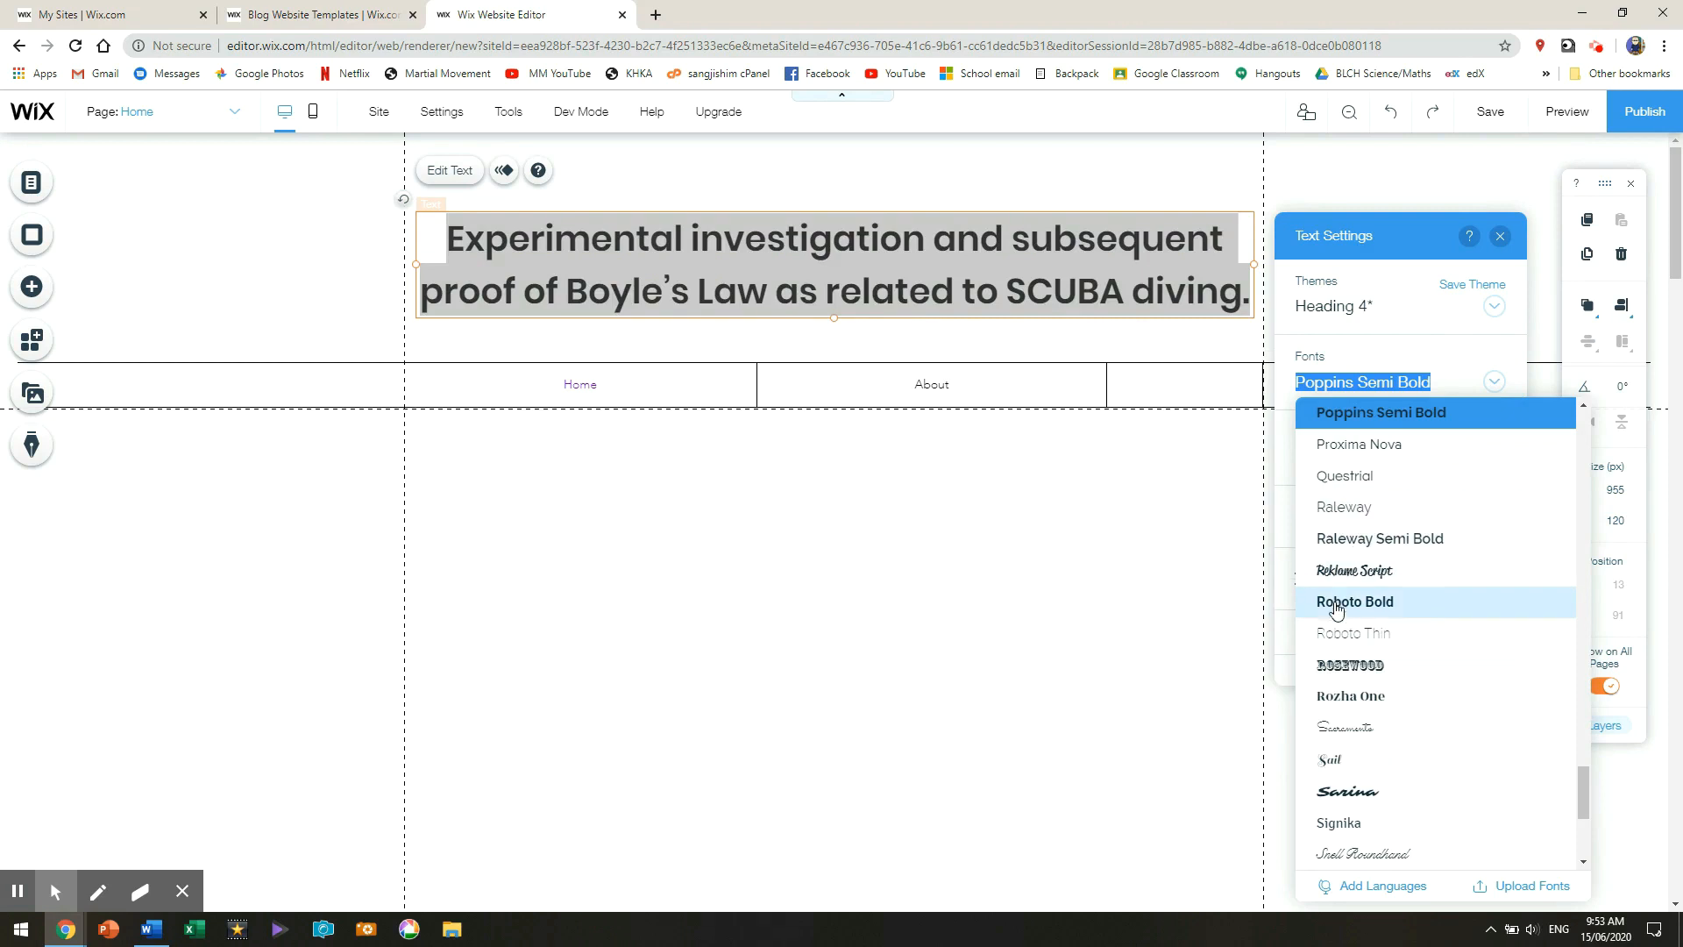
scroll(1349, 702, "down", 2)
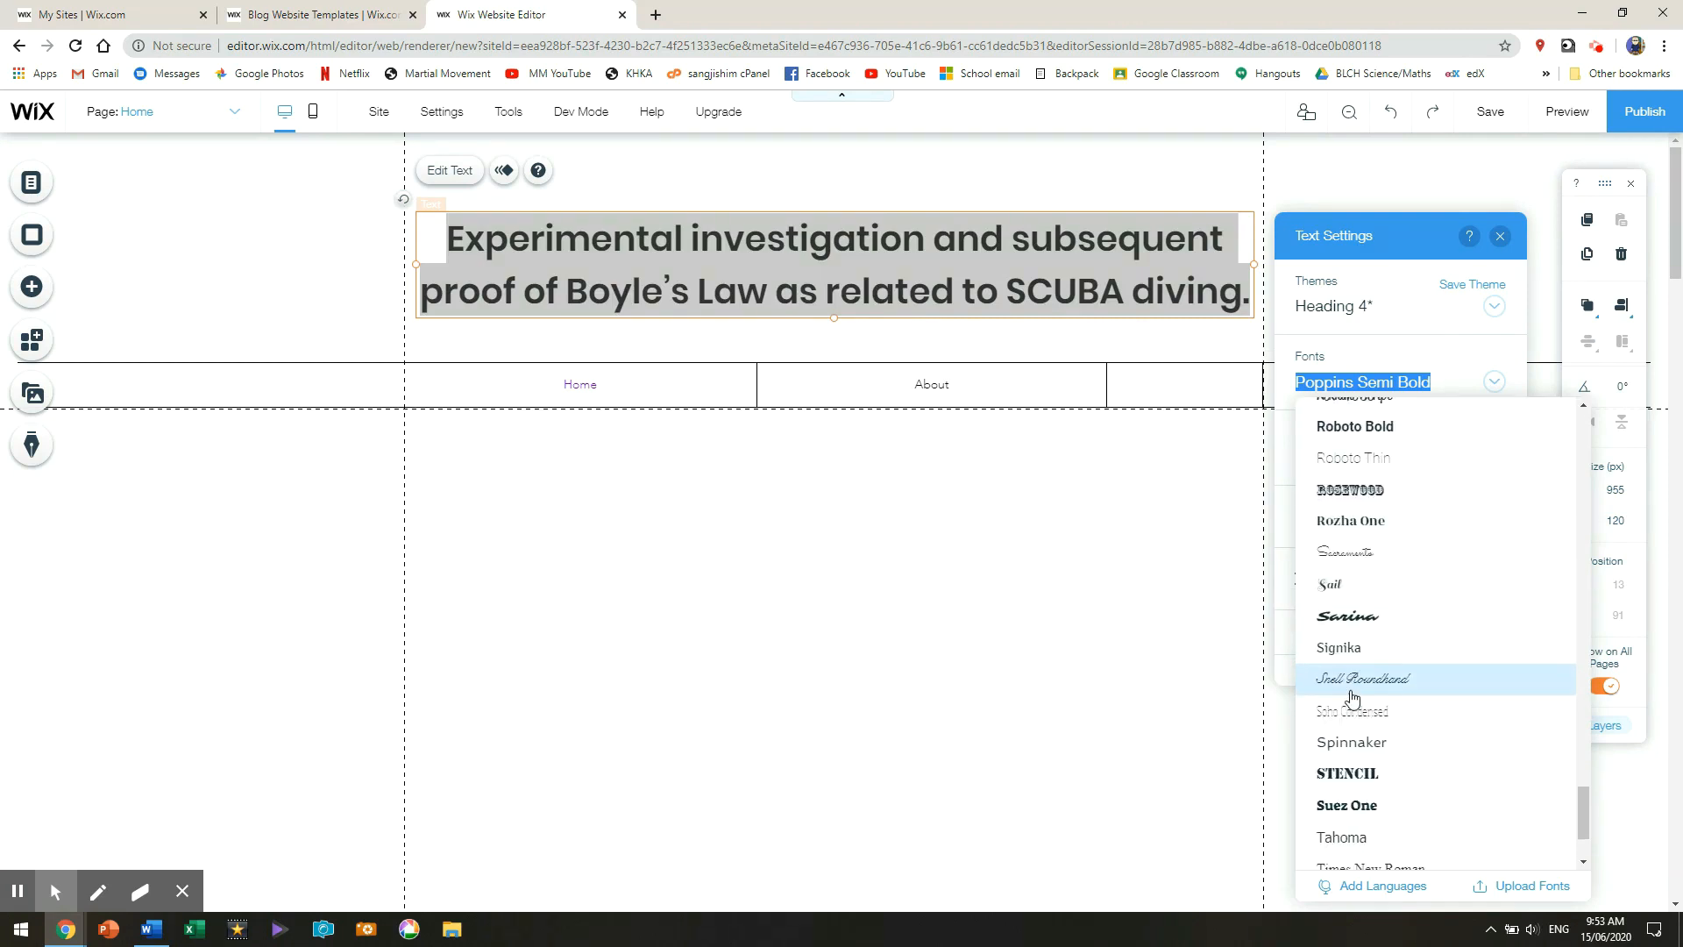
left_click(1372, 741)
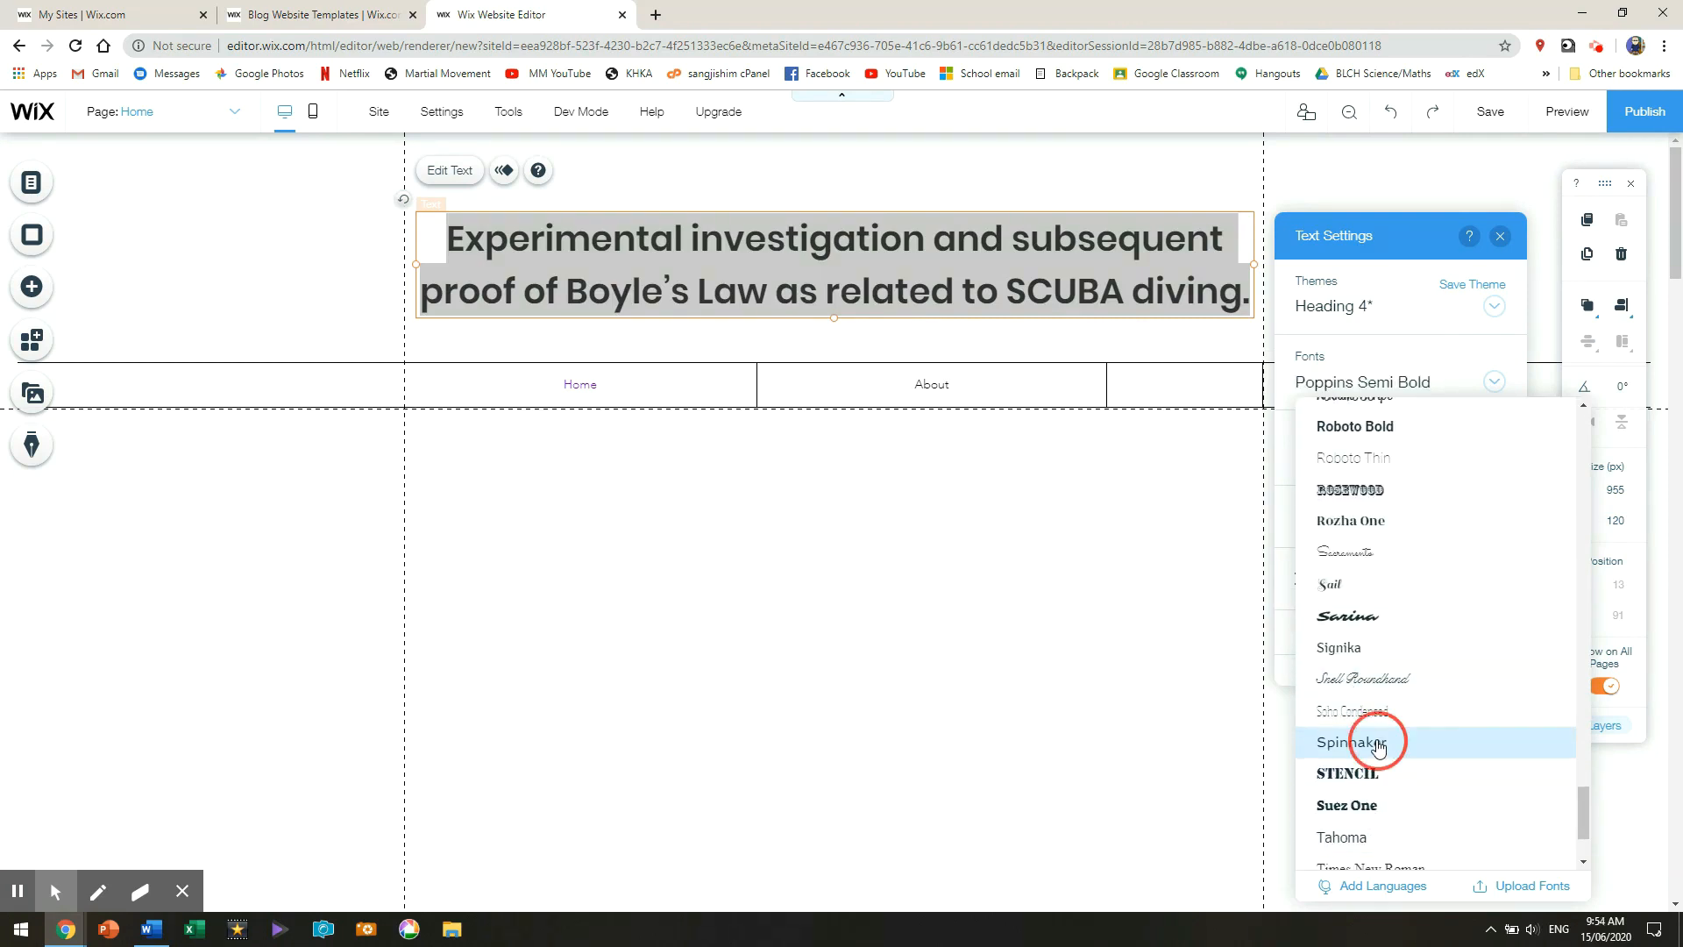
left_click(1075, 639)
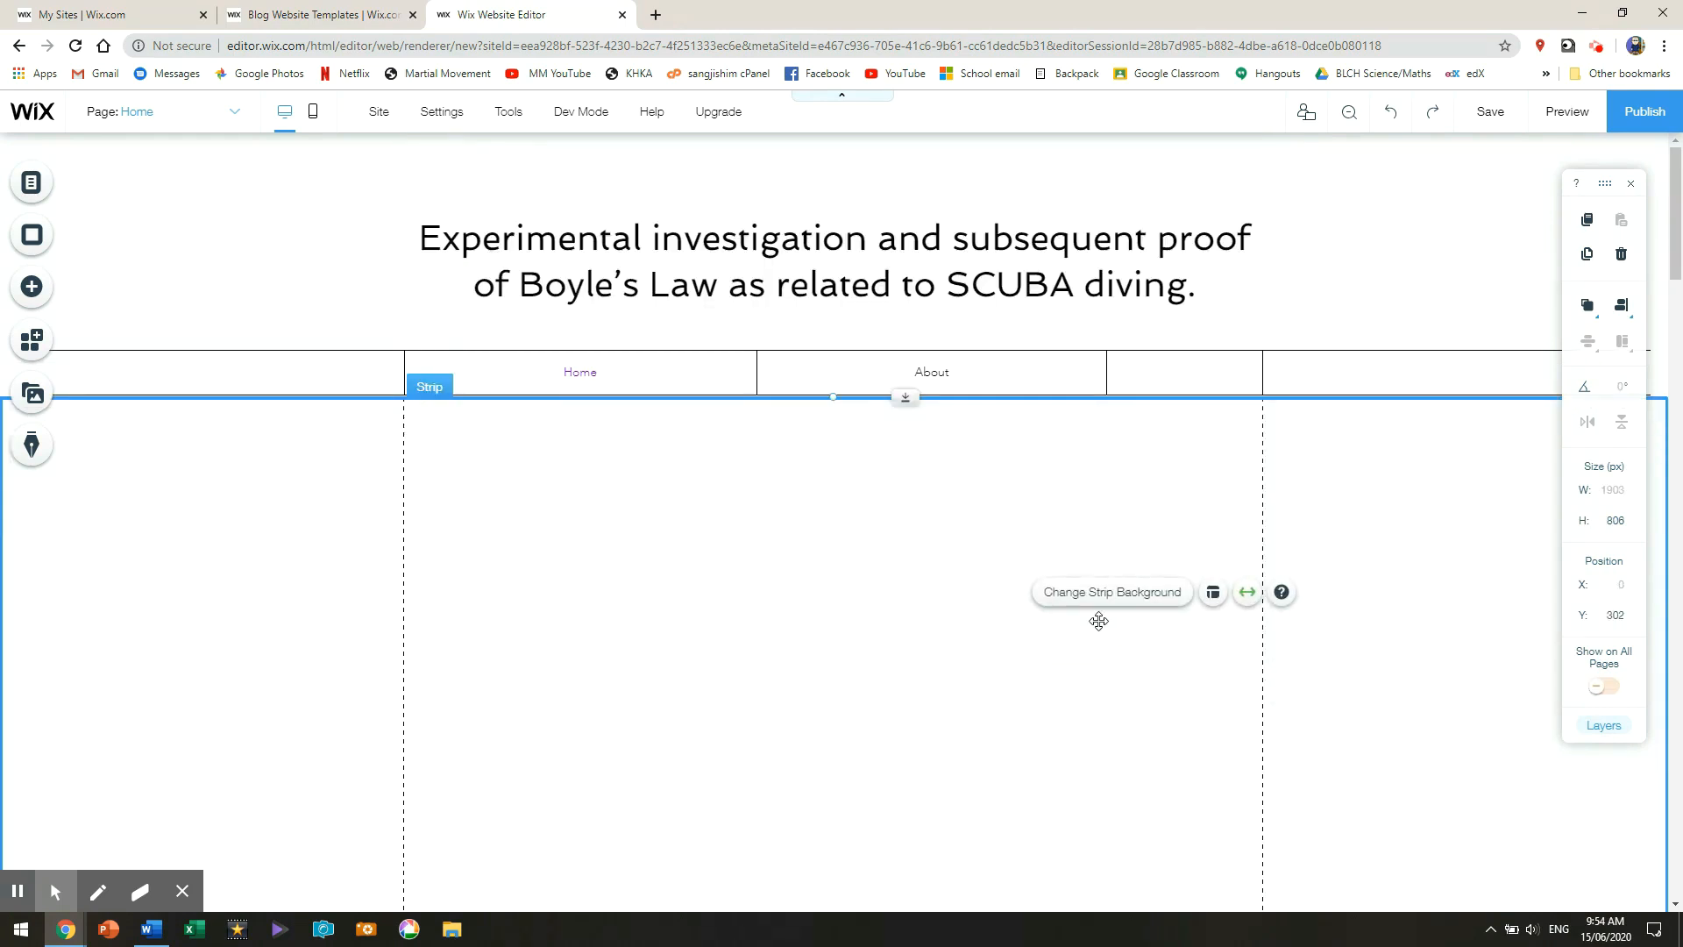
- Make the header title bold and colour it dark red (#8B0000)
double_click(900, 272)
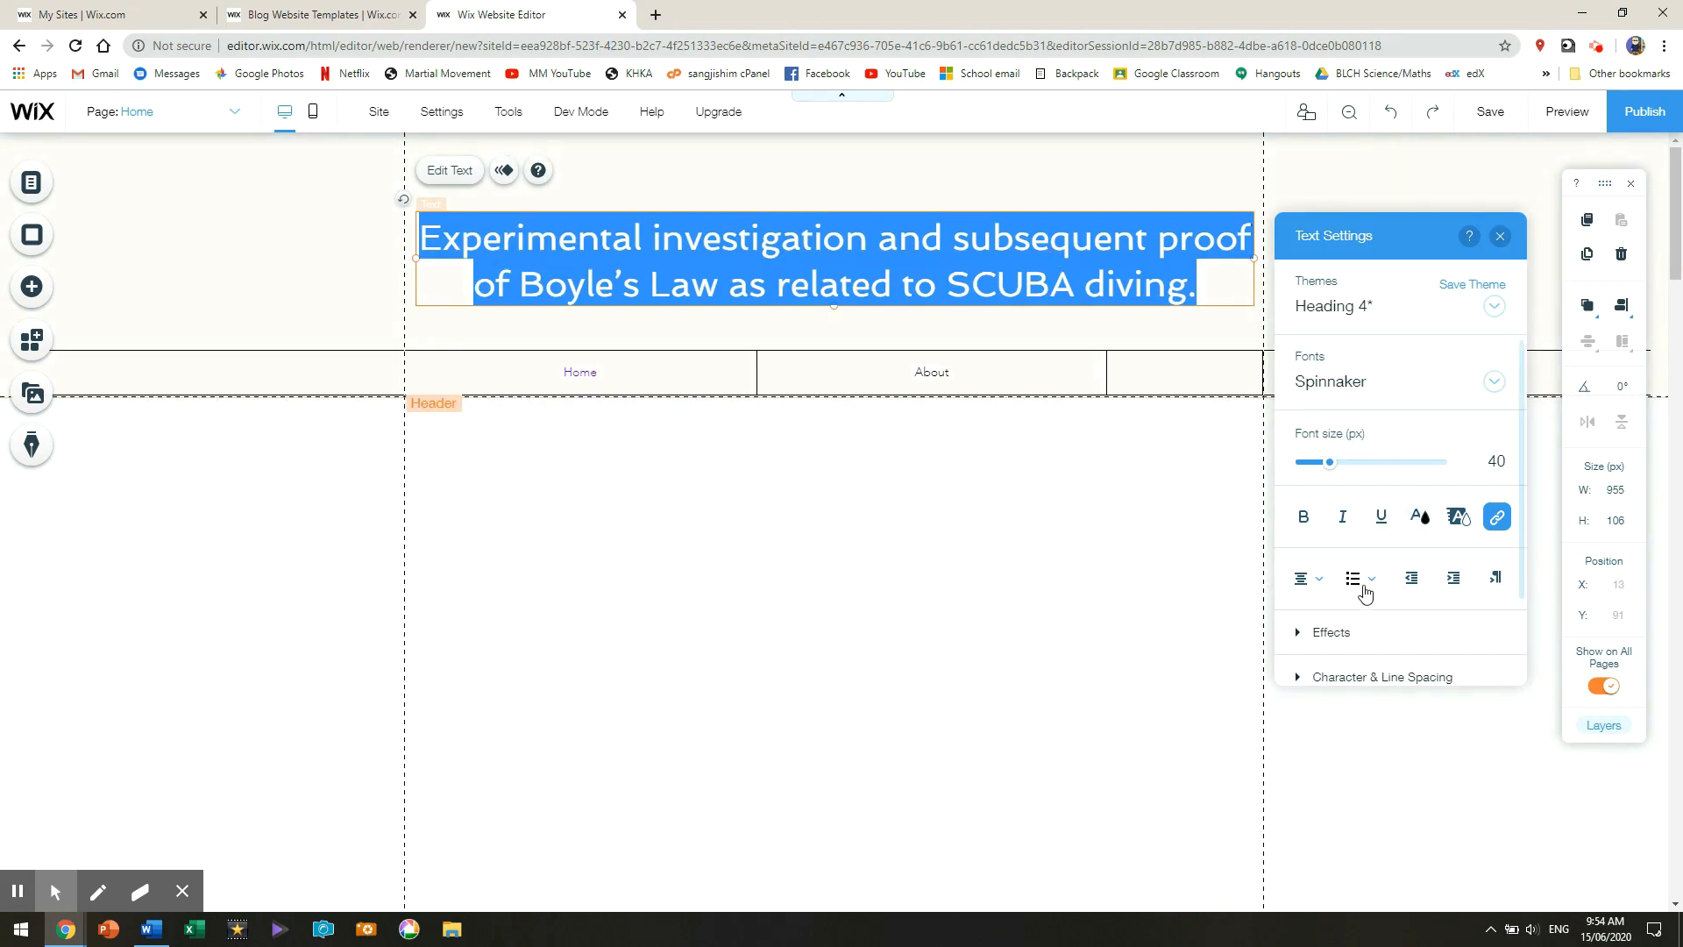
left_click(1305, 517)
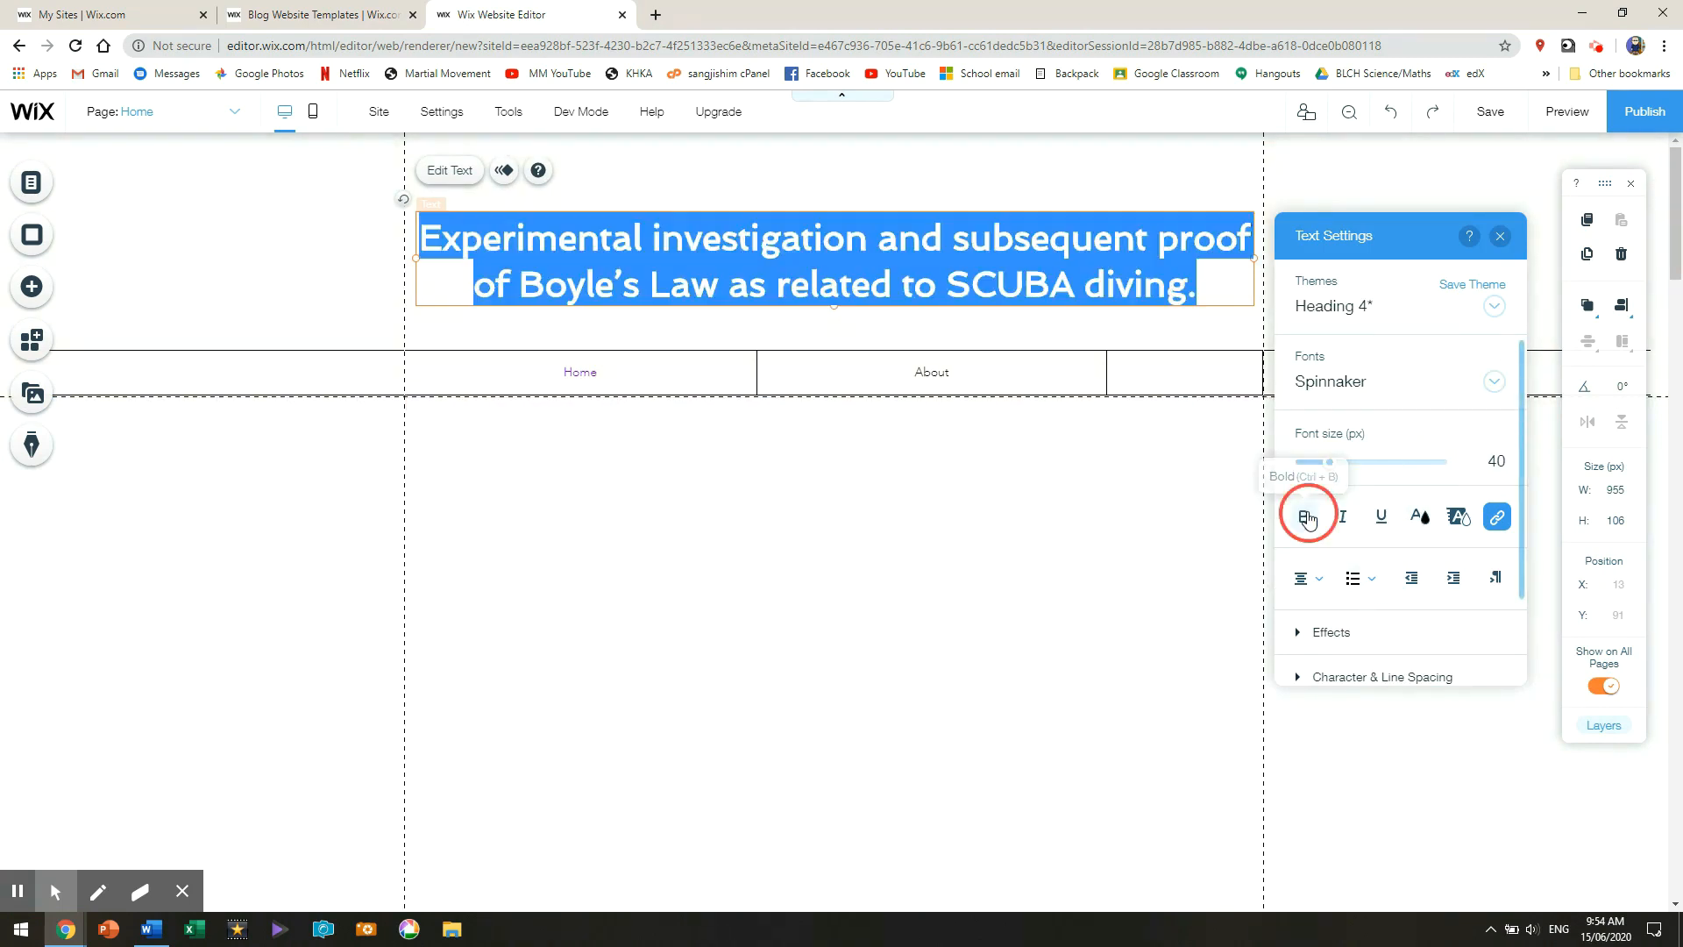
left_click(1420, 519)
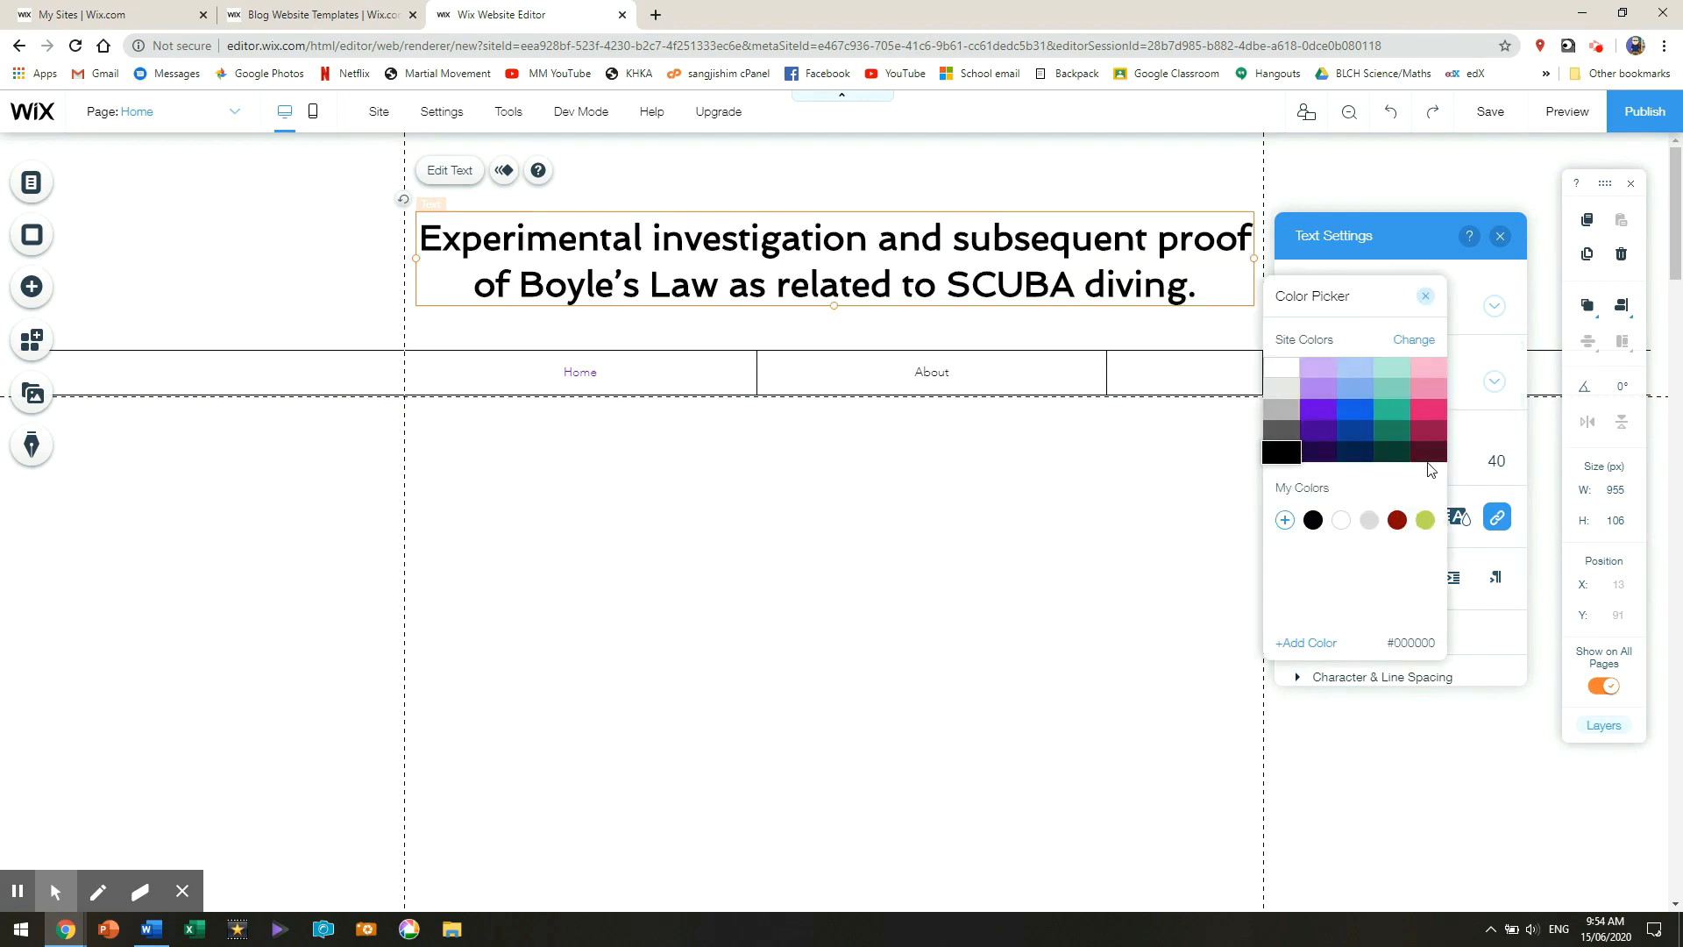
left_click(1397, 520)
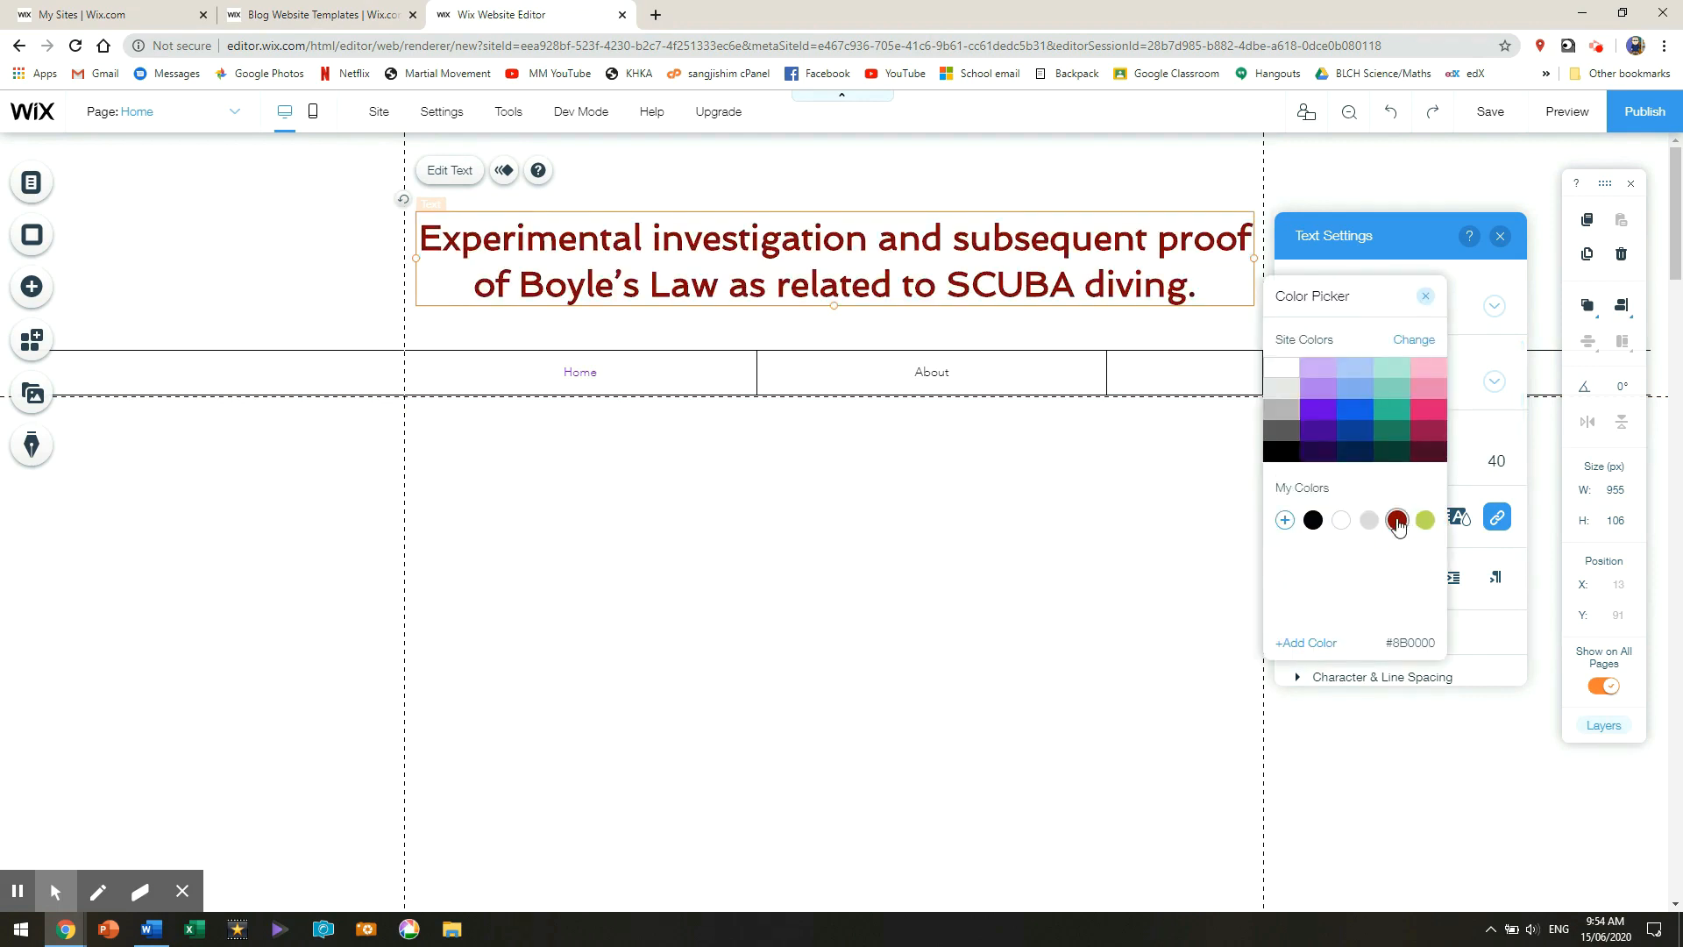
left_click(1155, 490)
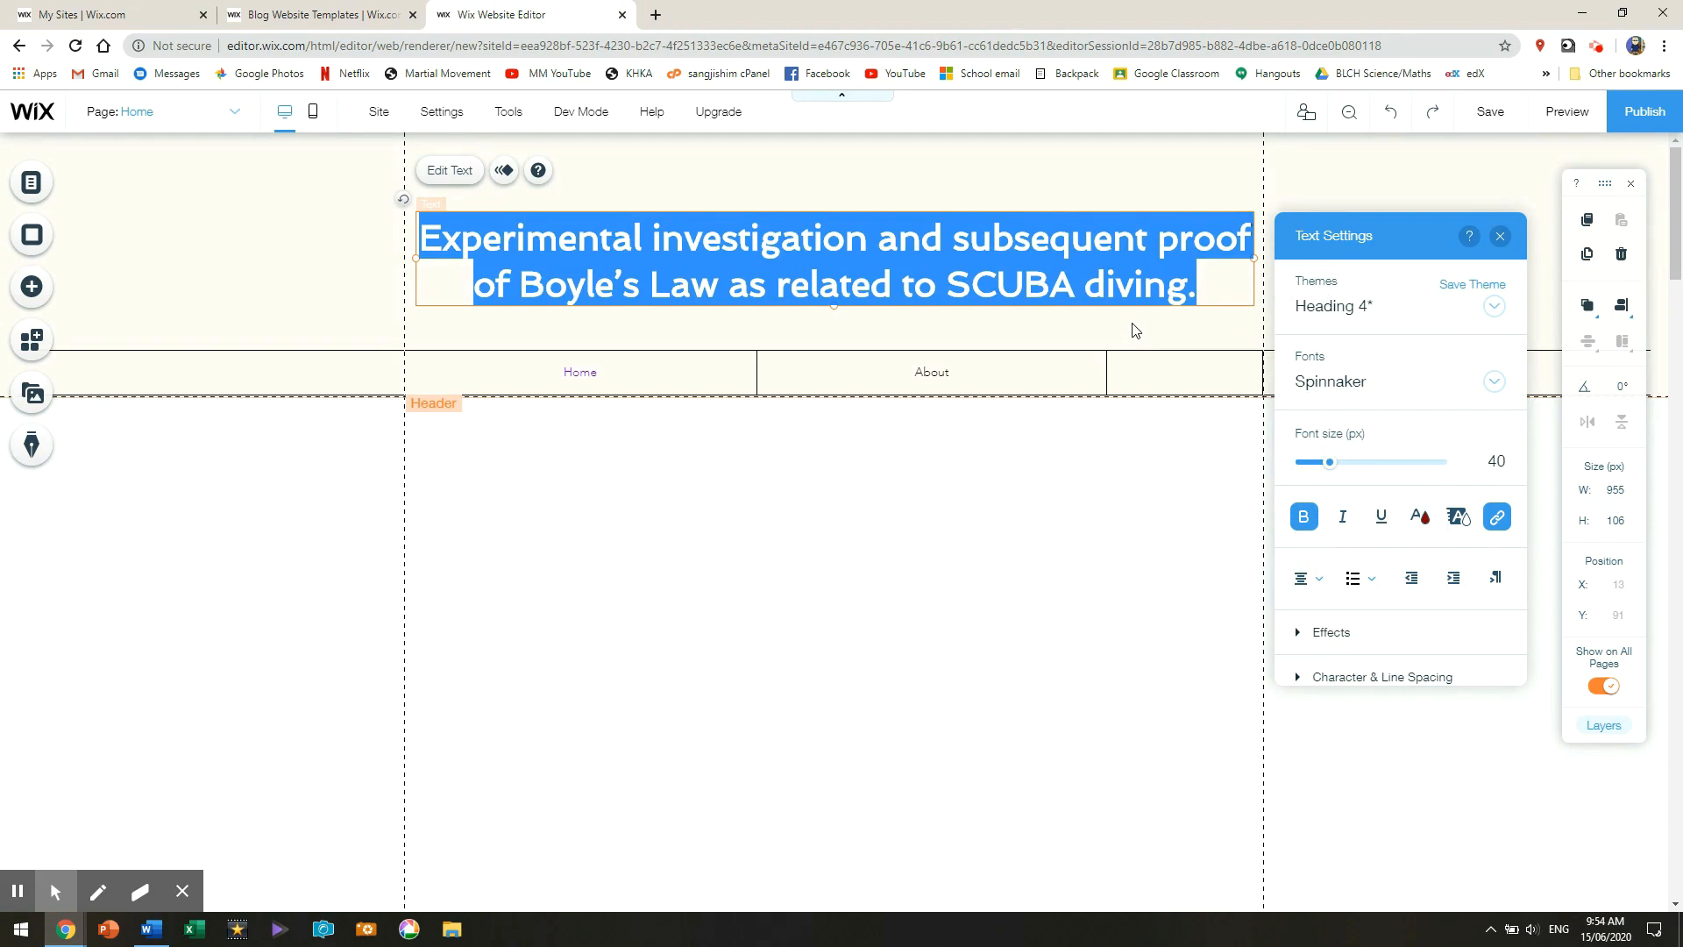
left_click(891, 466)
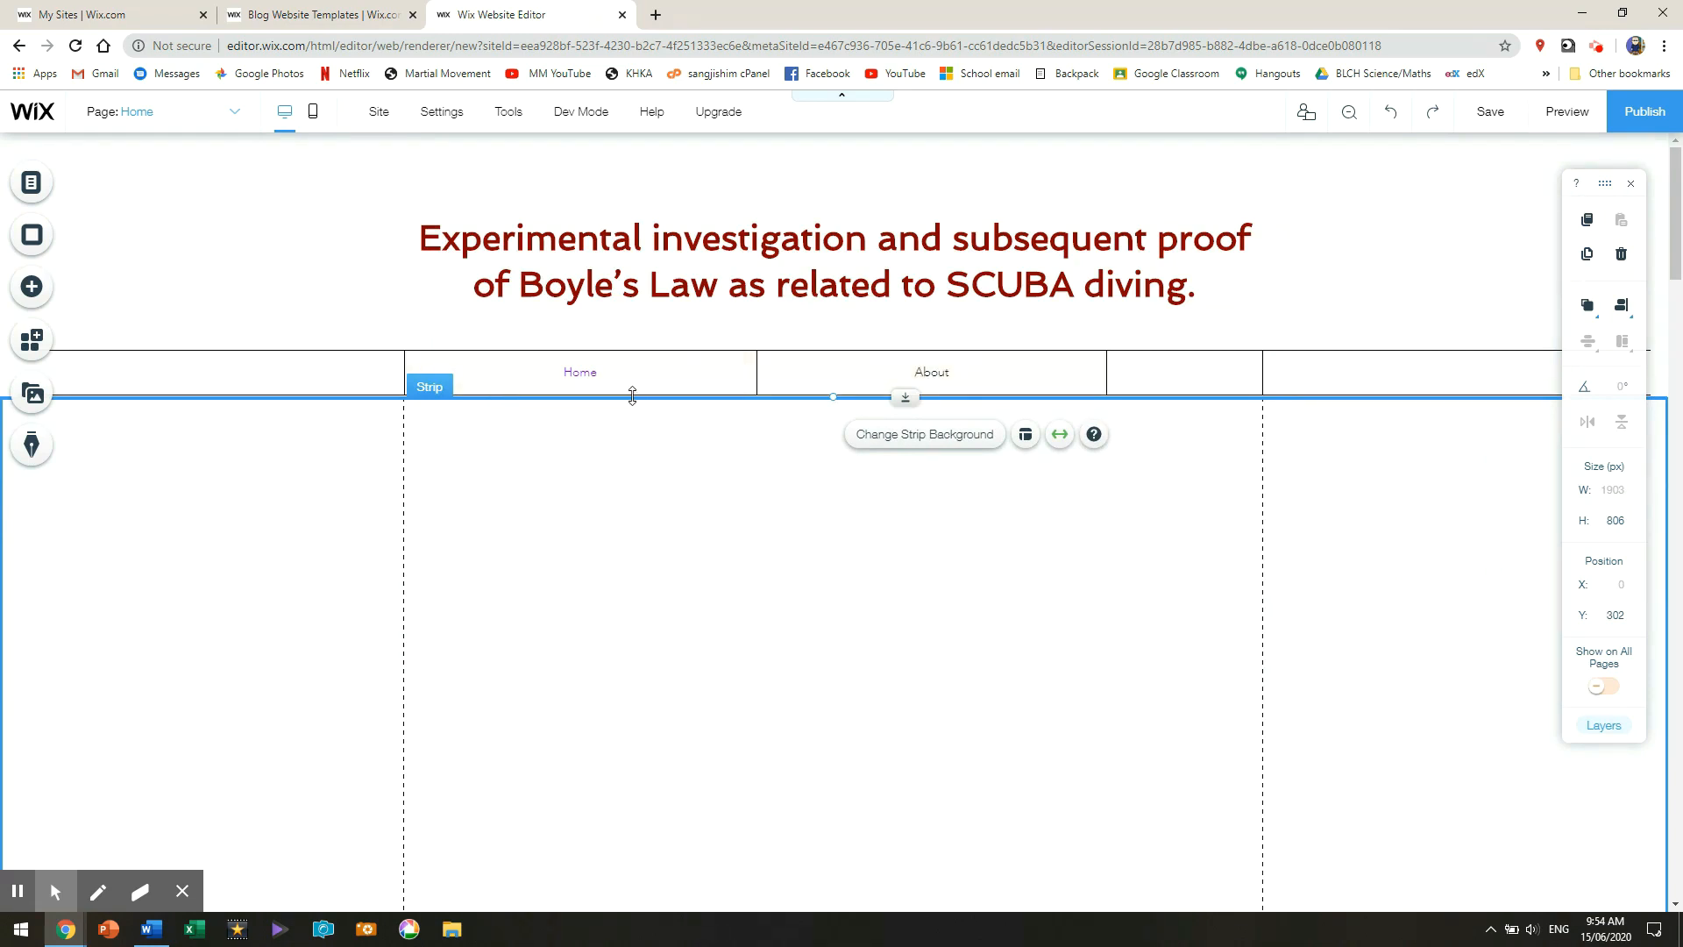
- Check the report's section headings in the Word document and rename the Home page as Introduction
left_click(45, 189)
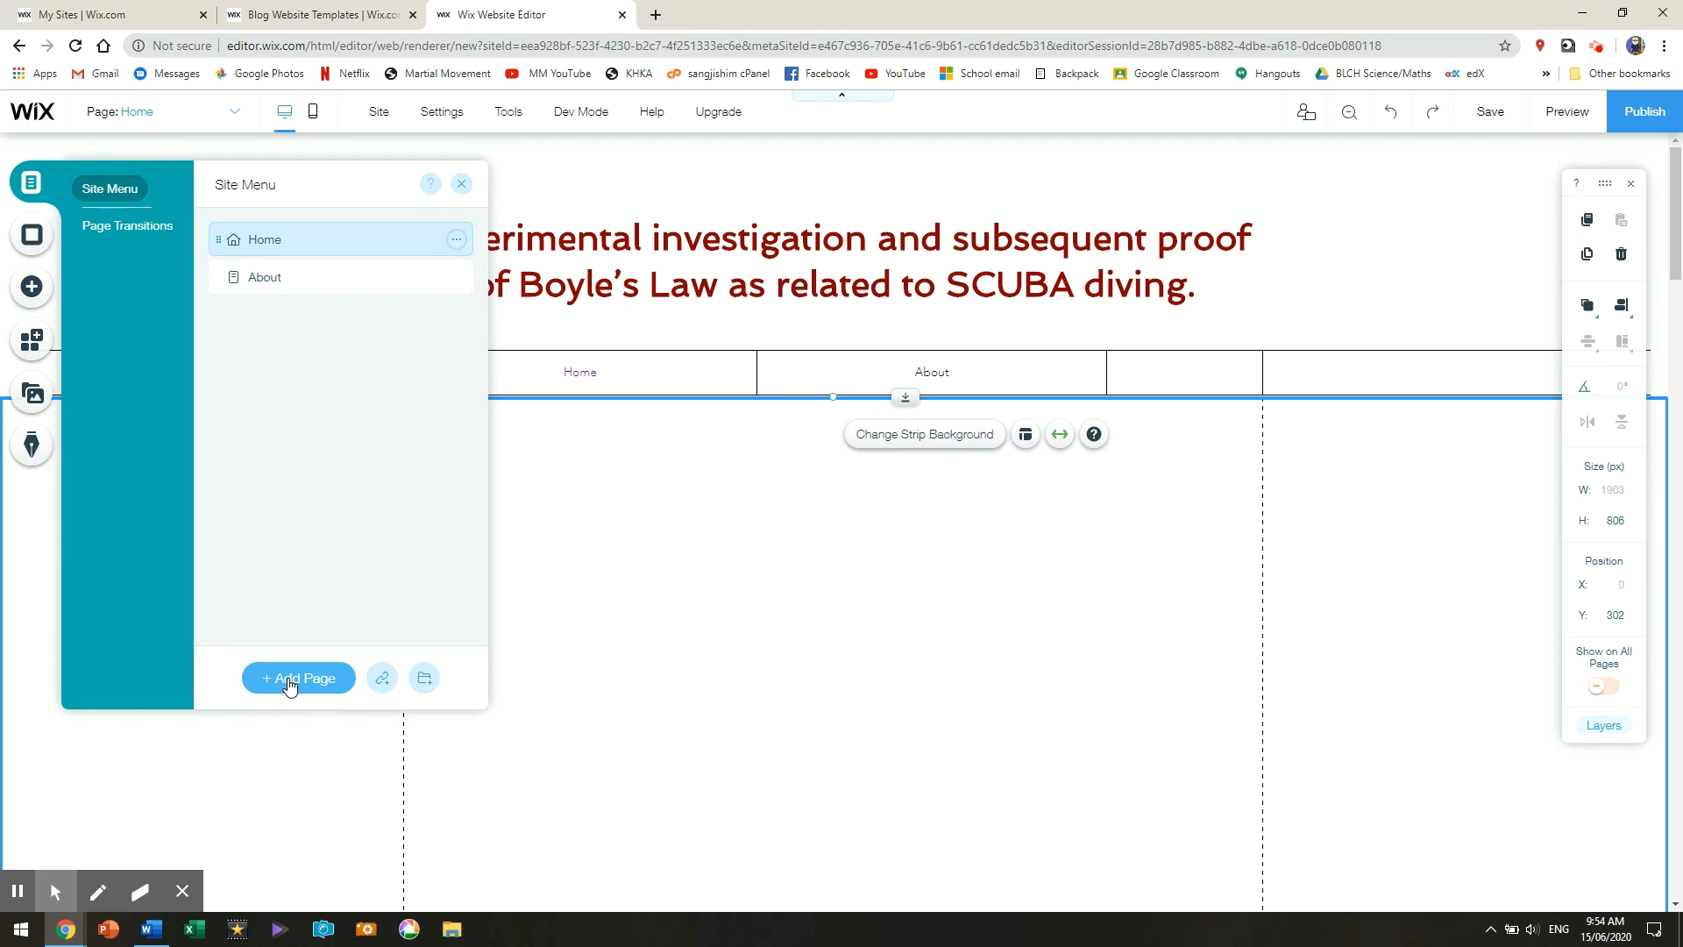
key("alt+Tab")
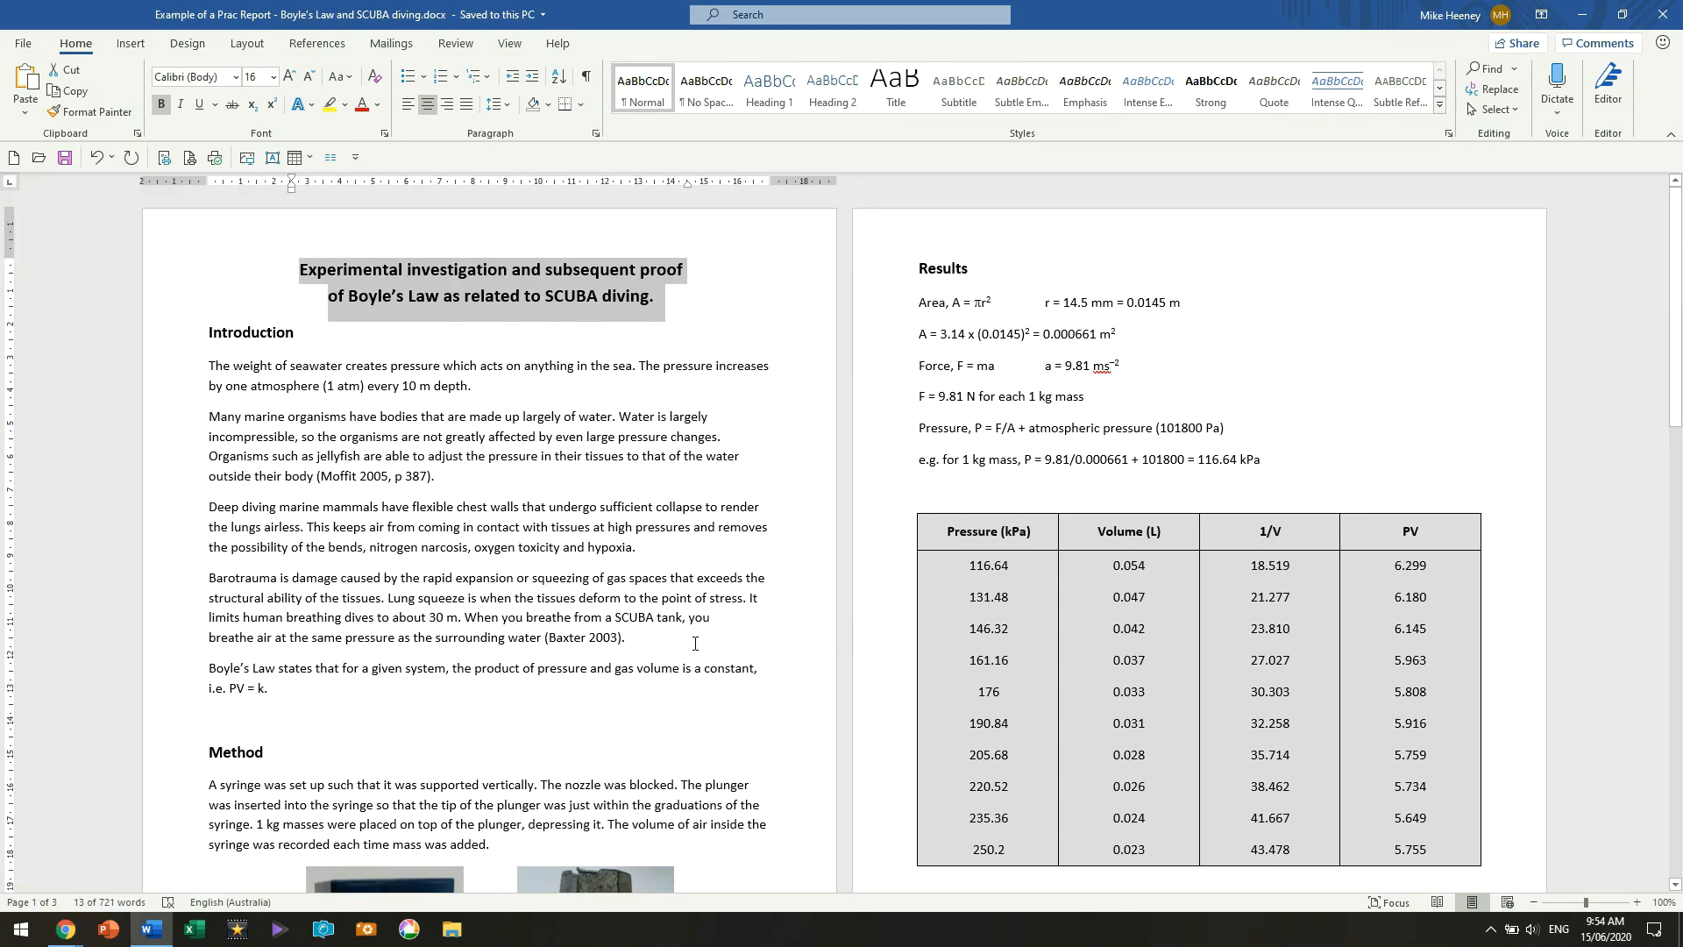
key("alt+Tab")
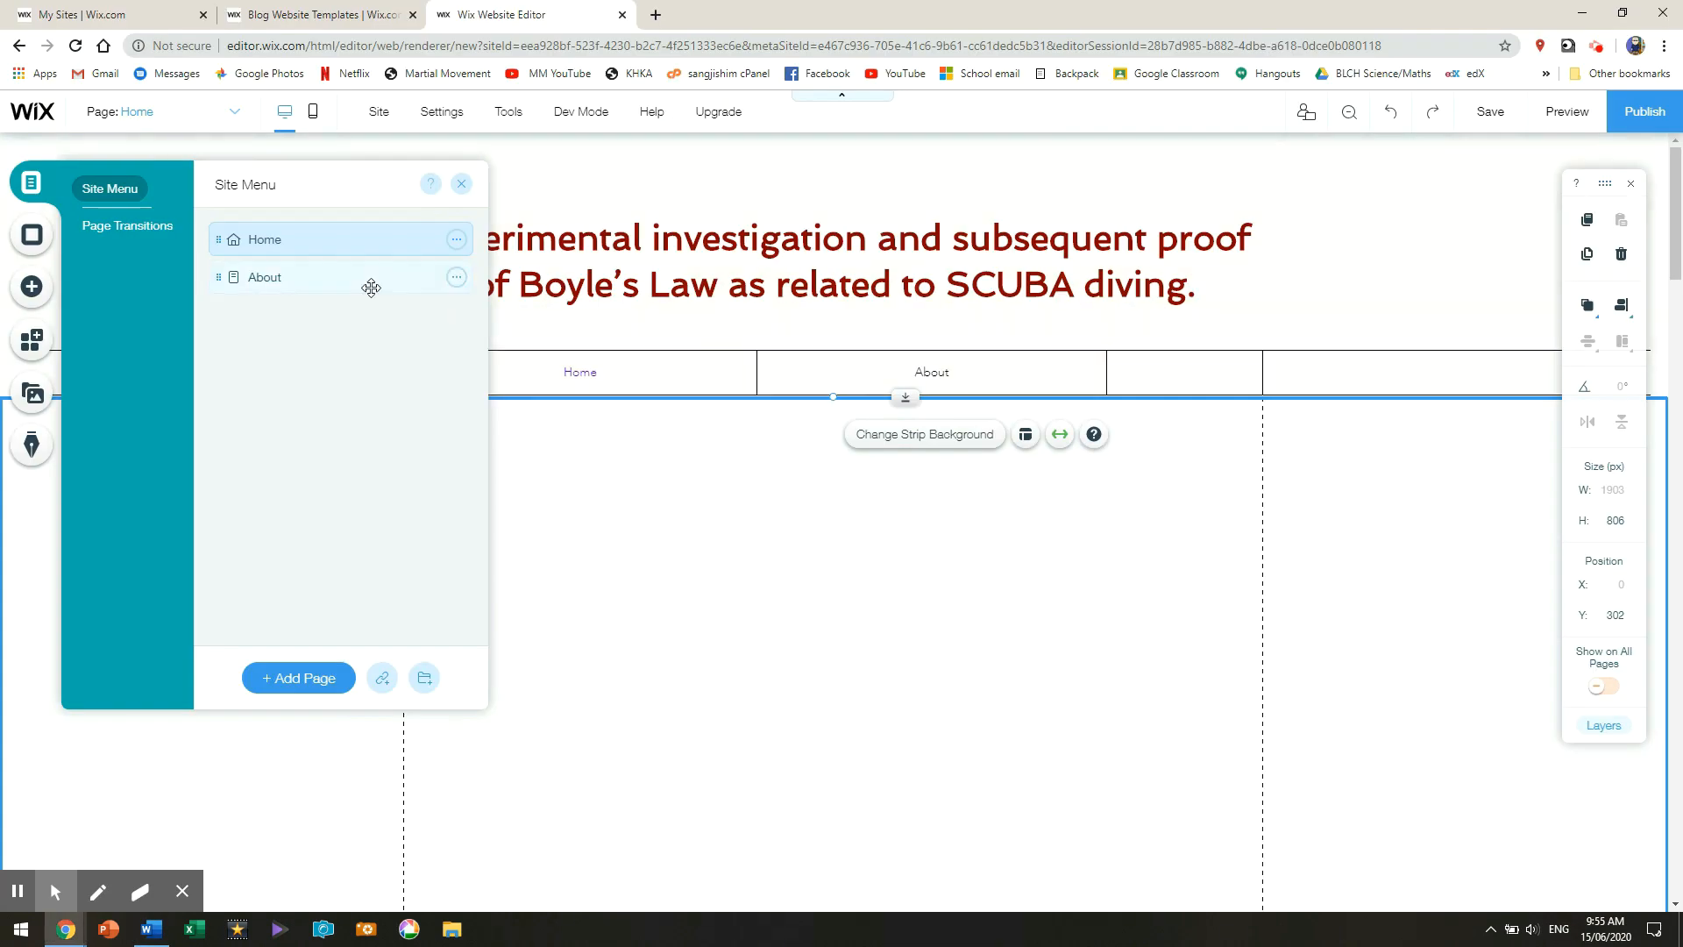
left_click(462, 246)
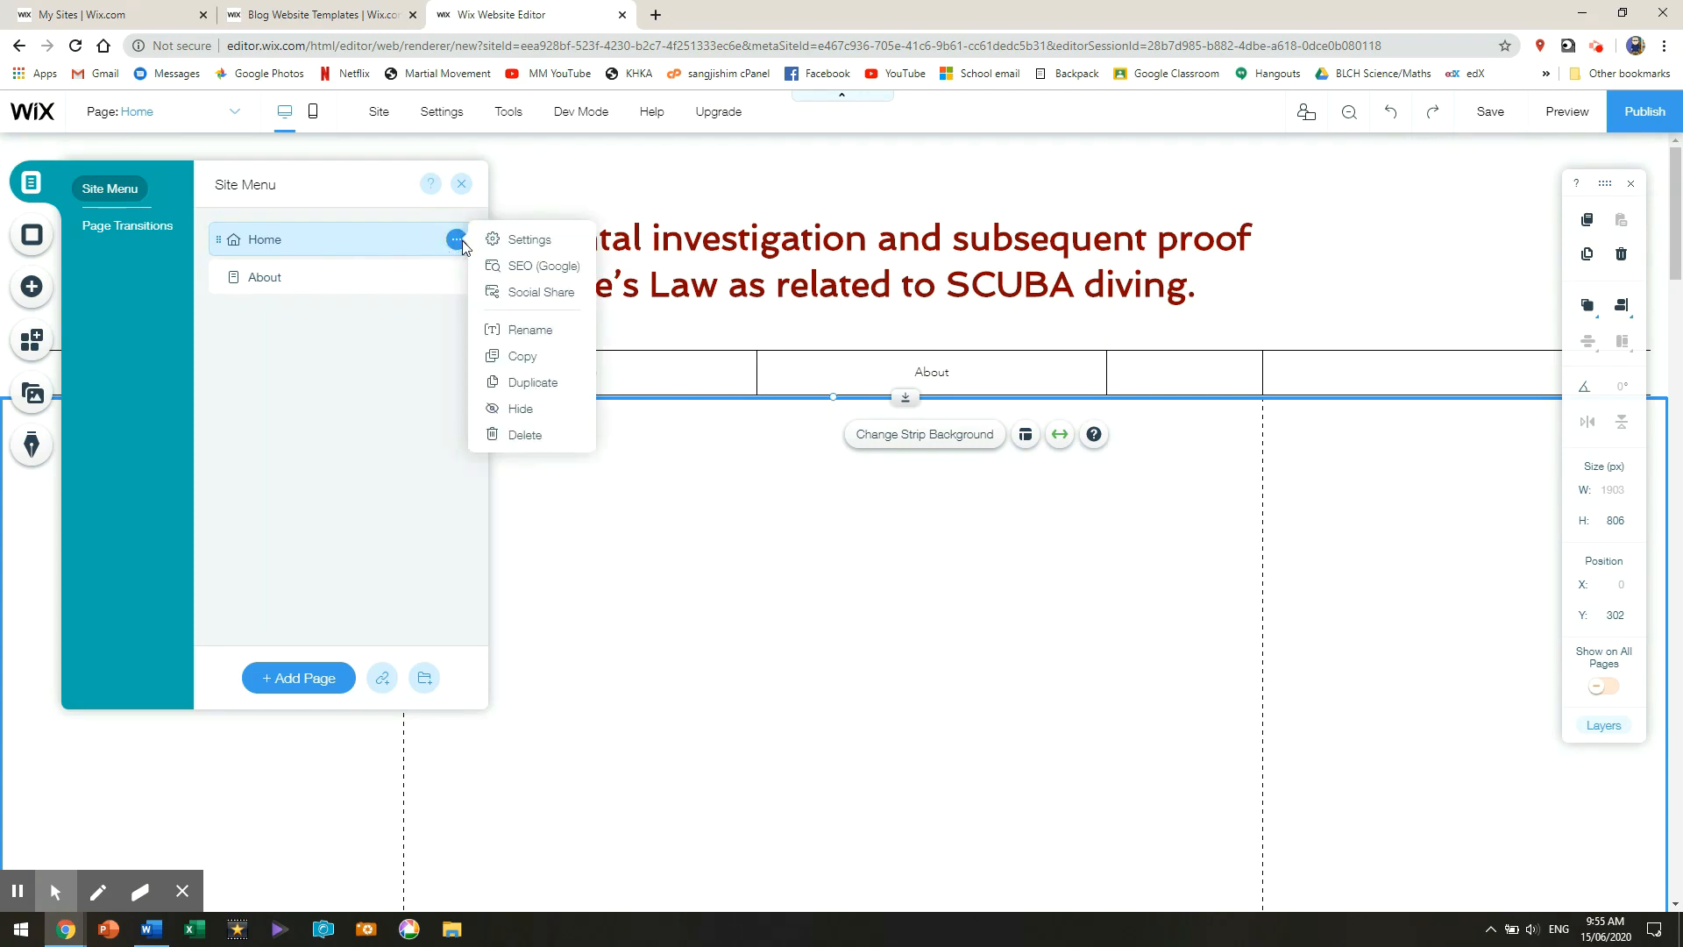
left_click(527, 329)
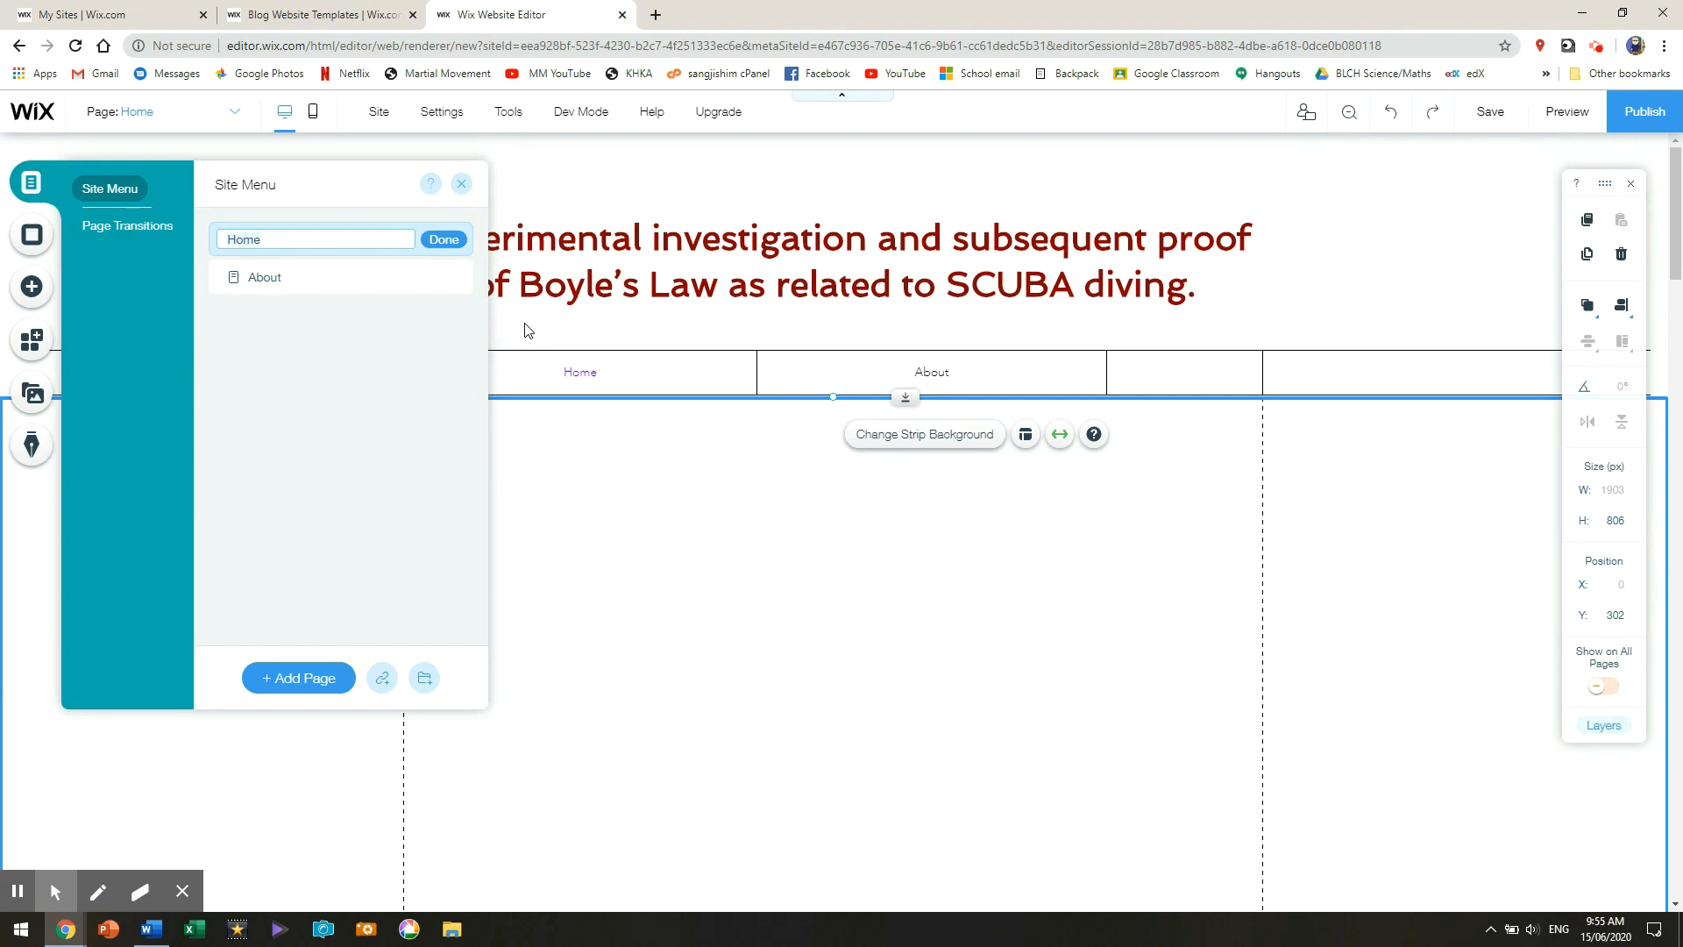
type("Introduction")
left_click(444, 242)
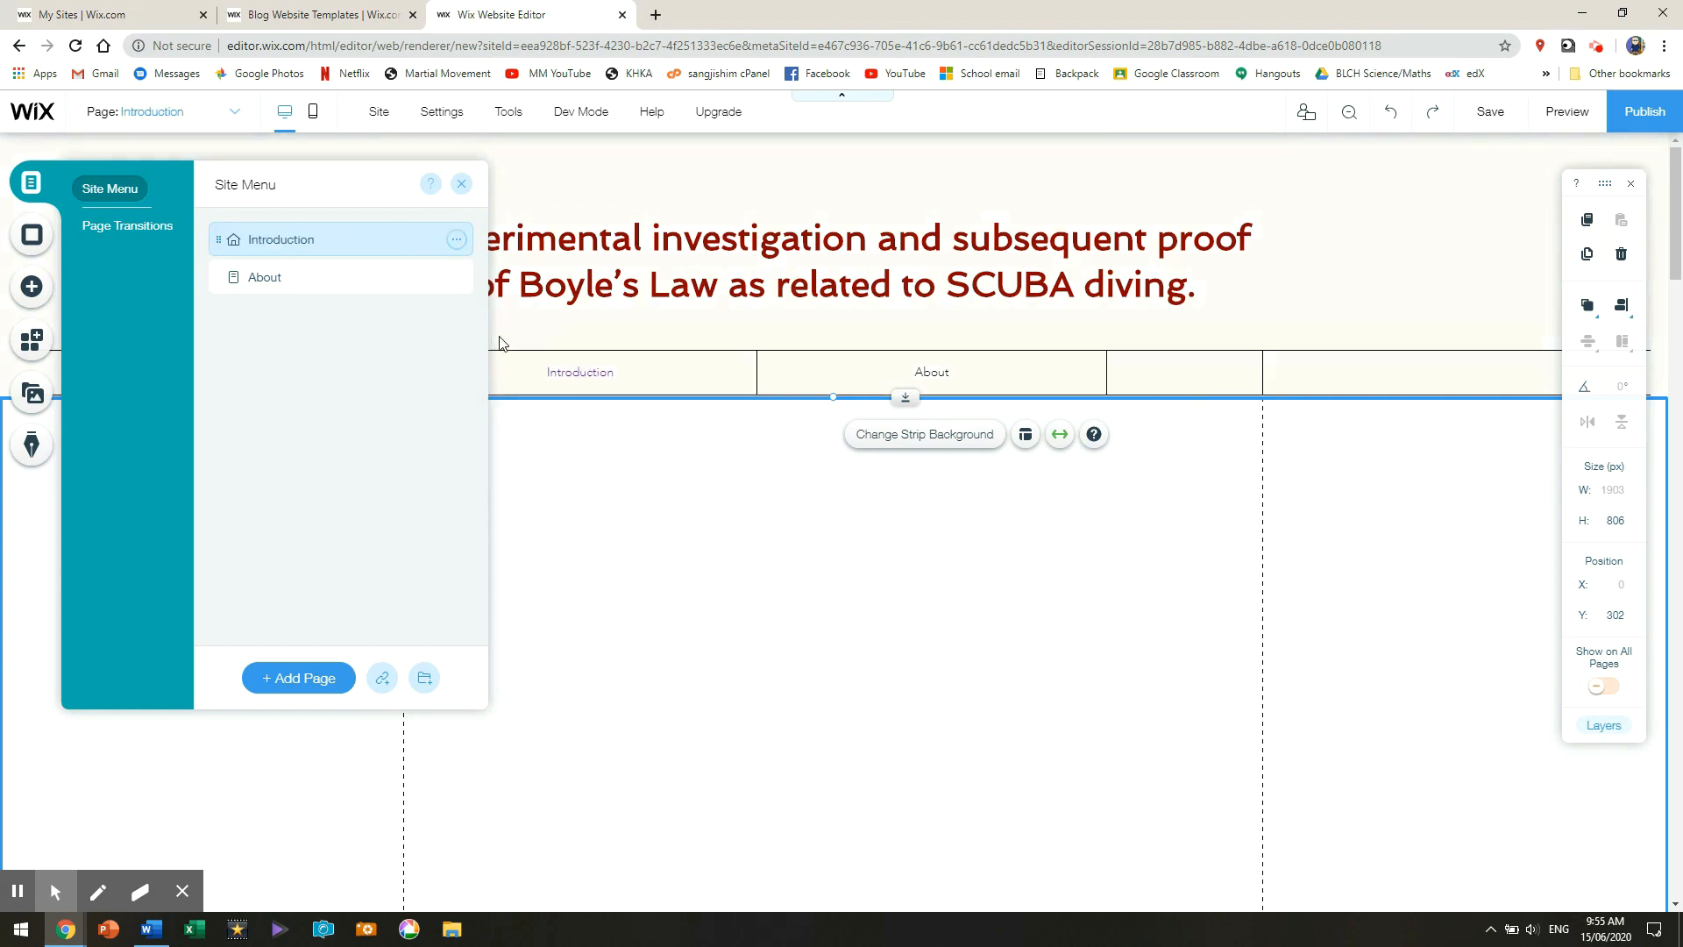
- Rename the About page in the site menu as Method
left_click(455, 277)
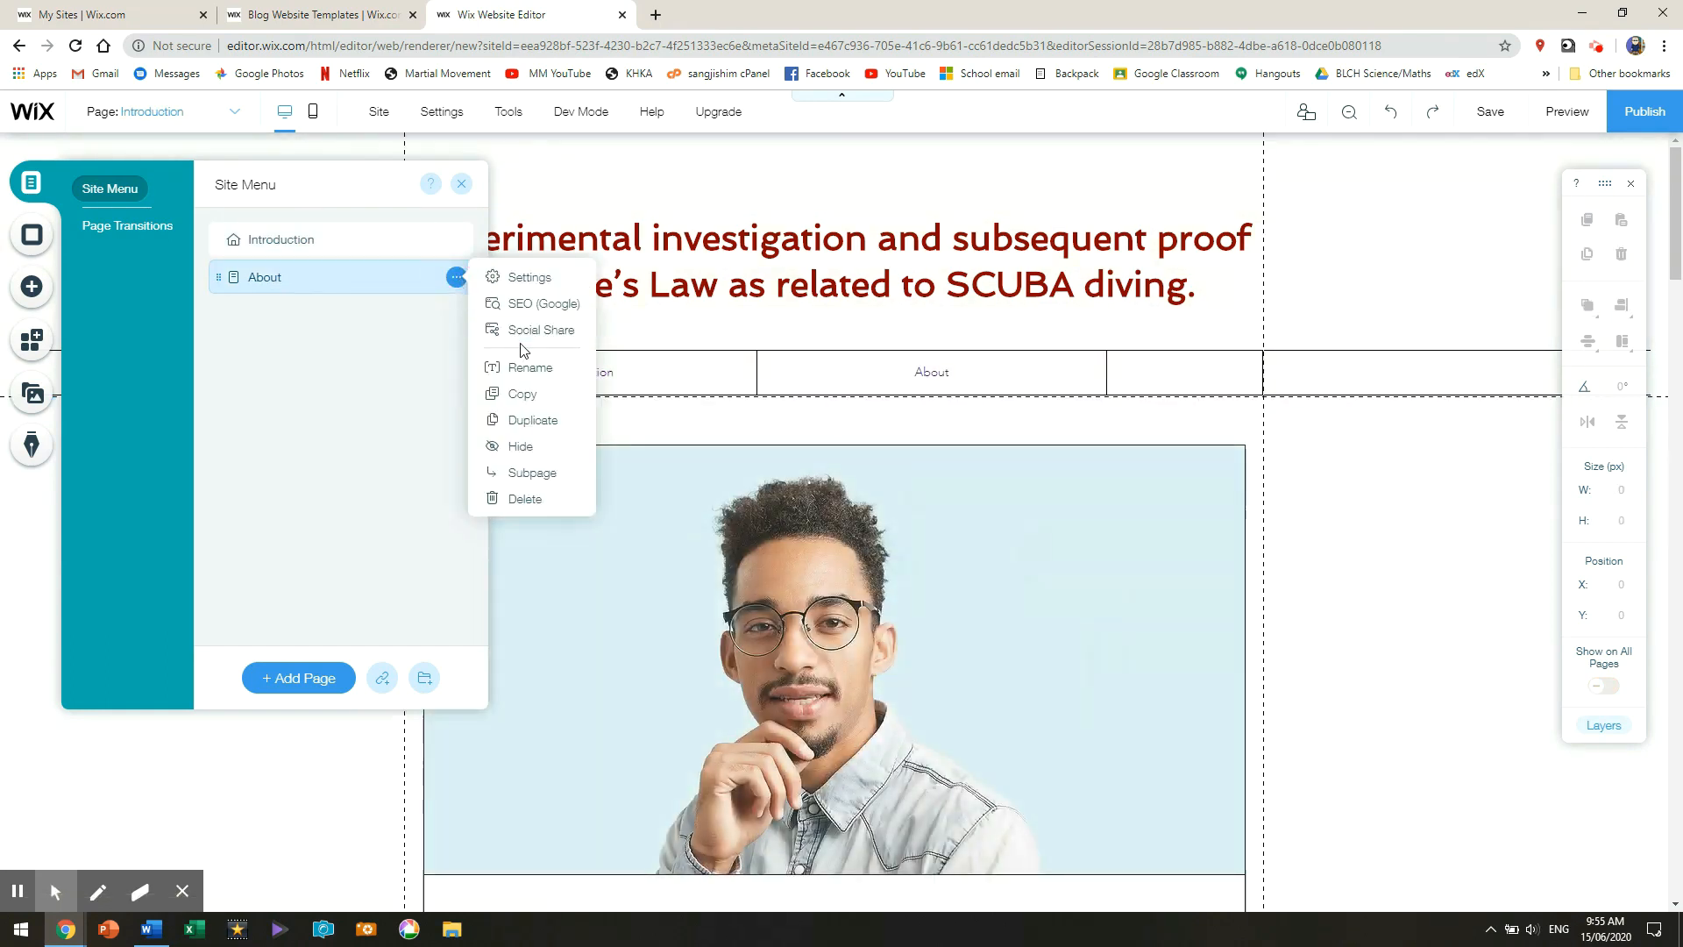
left_click(527, 365)
type("Method")
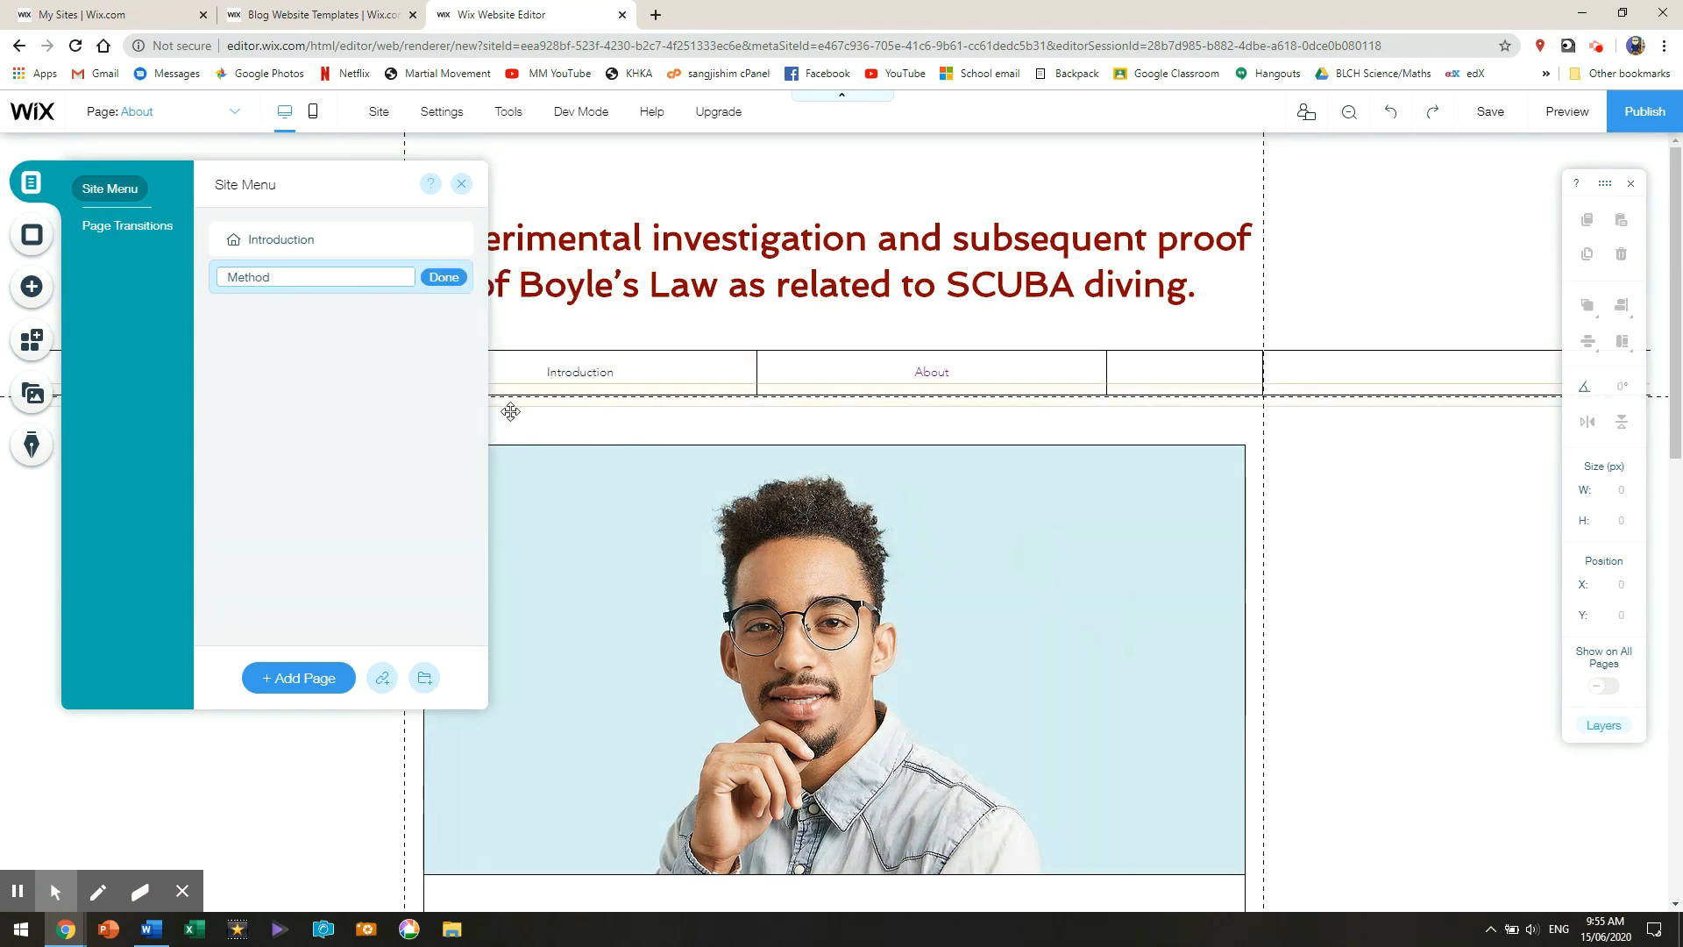
left_click(438, 278)
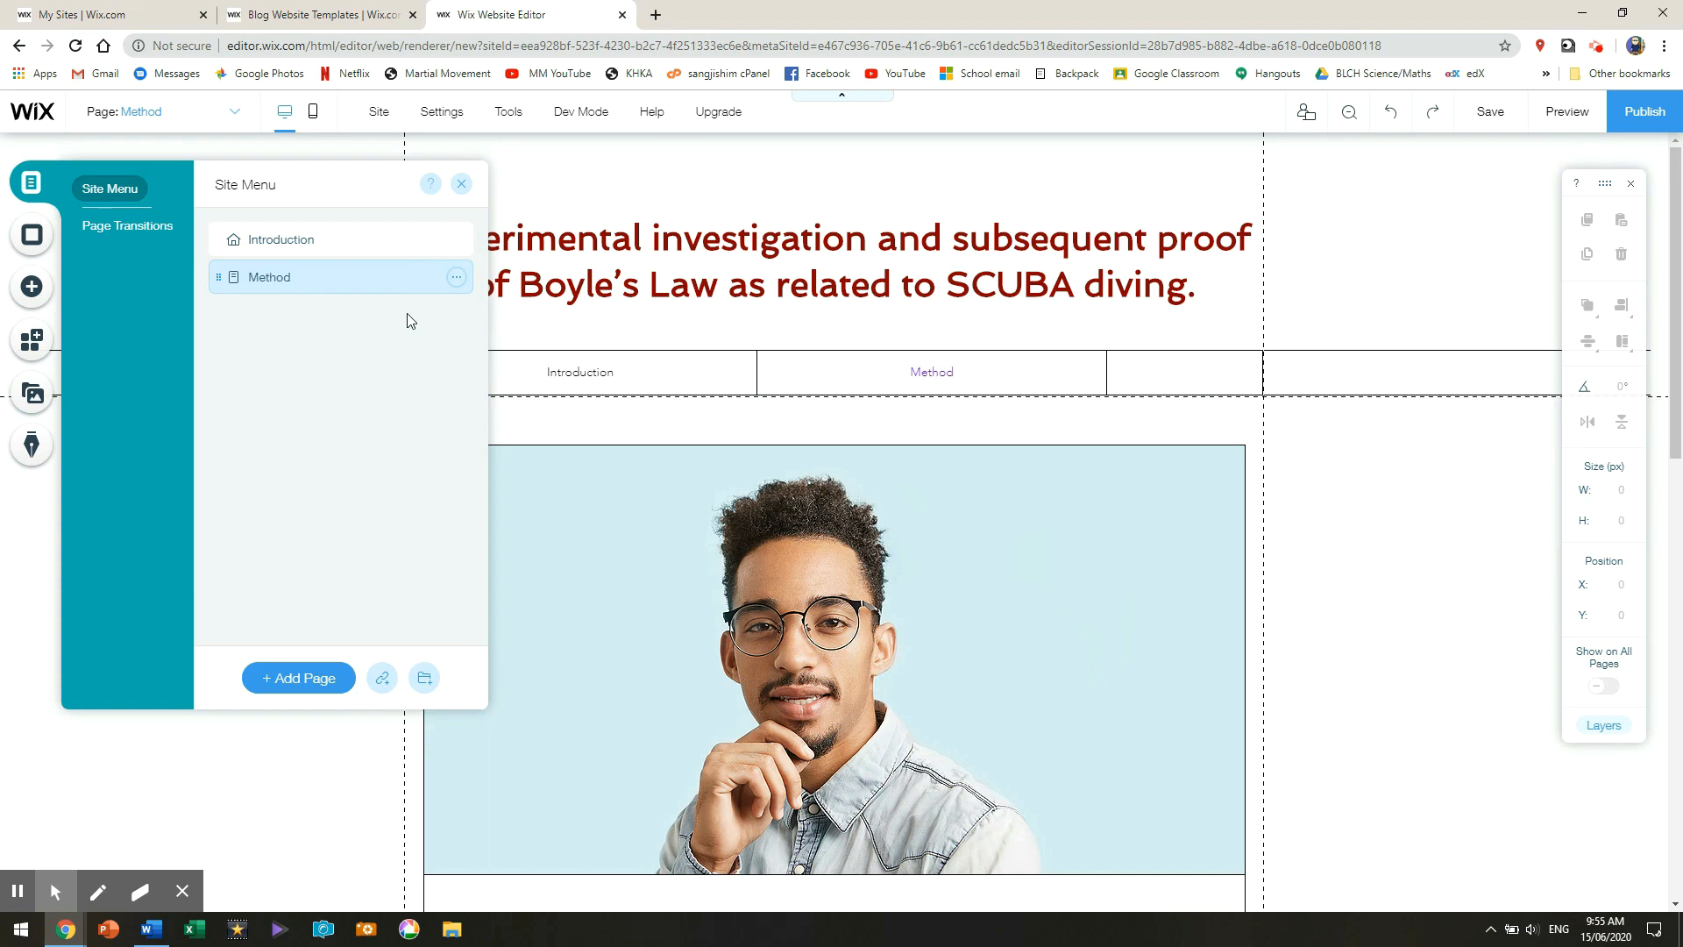
- Add a new page to the site menu and name it Results
left_click(318, 680)
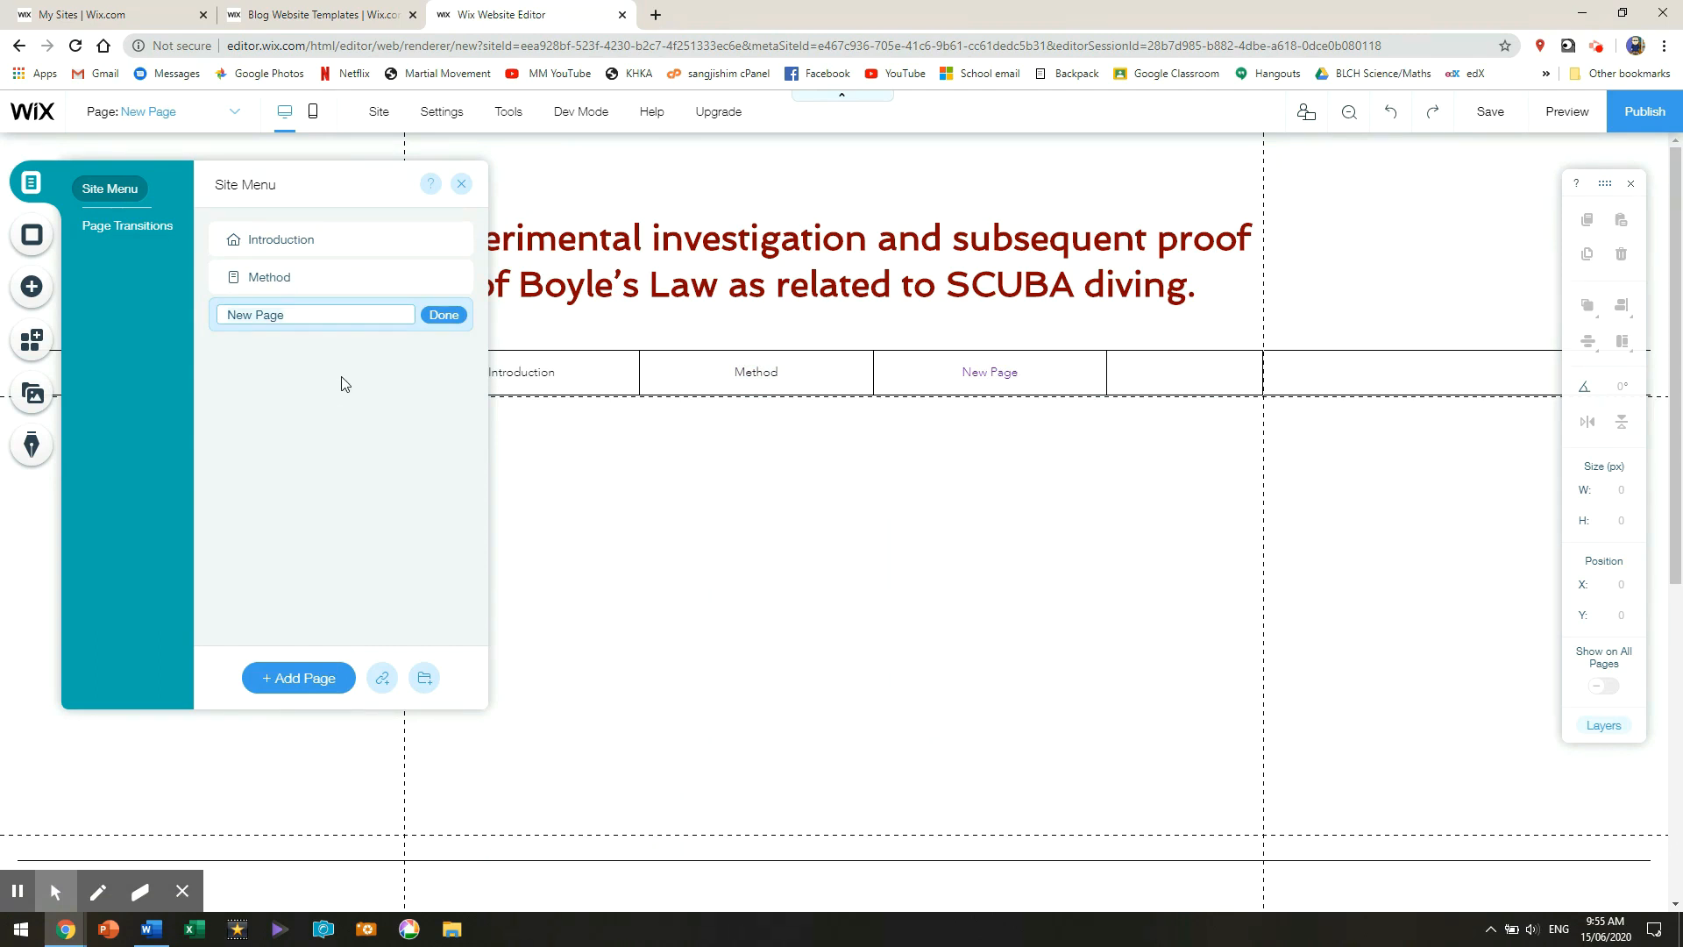
type("Results")
key("Return")
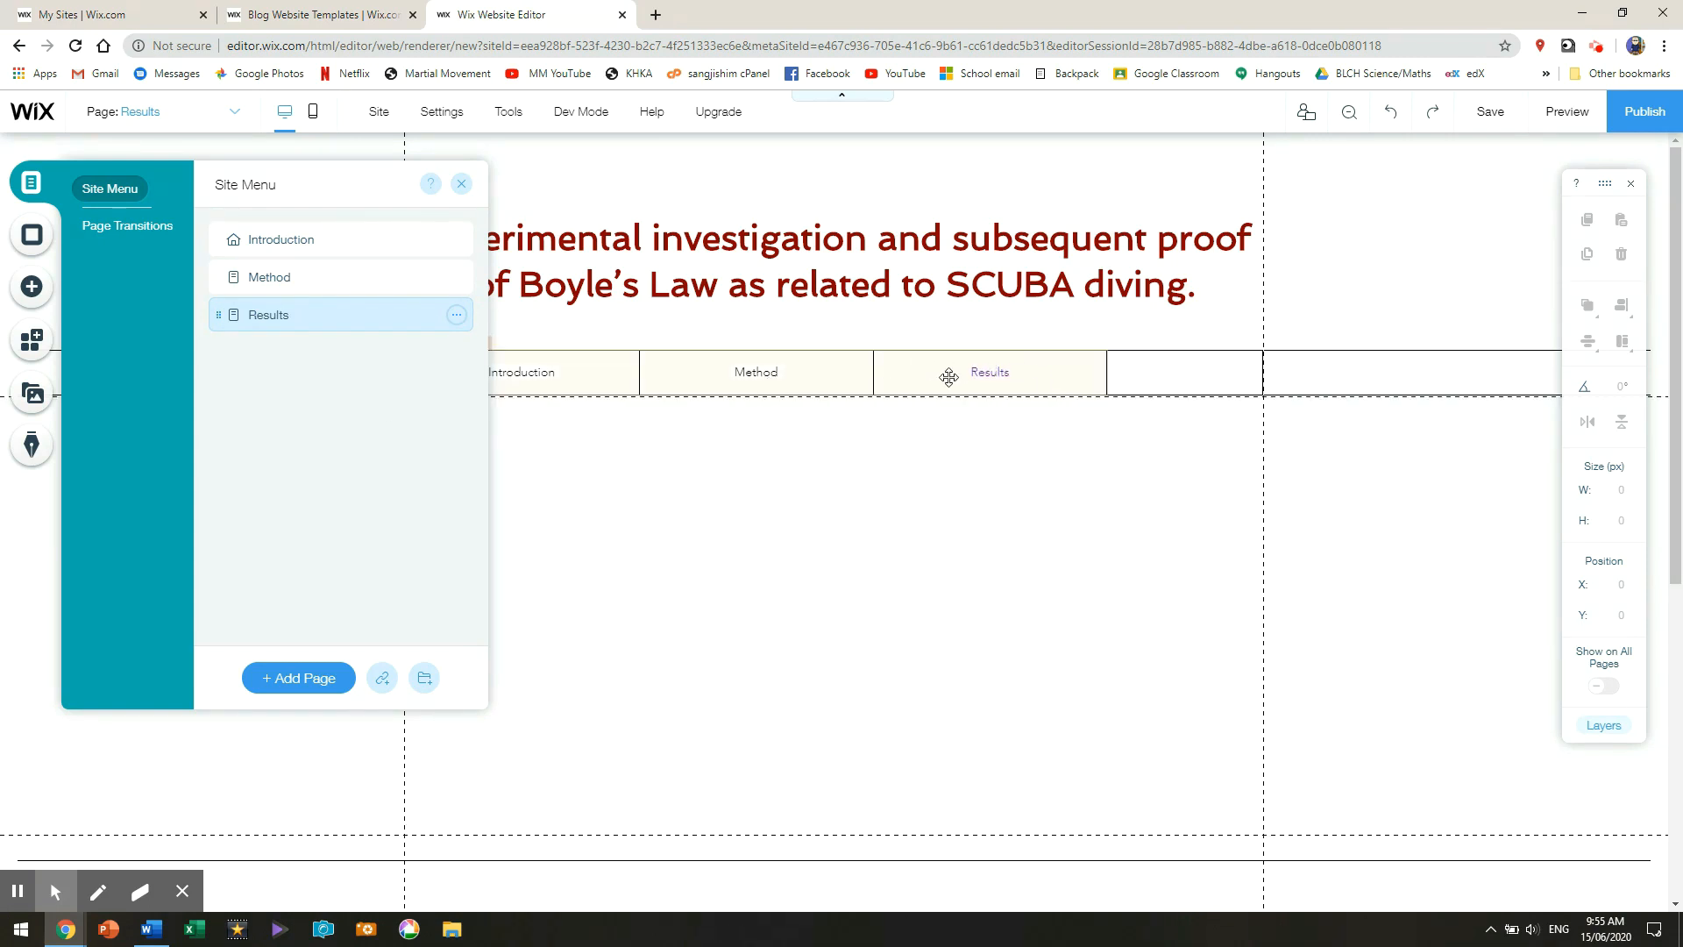
- Add another page named Discussion to the site menu and show its page options
left_click(297, 686)
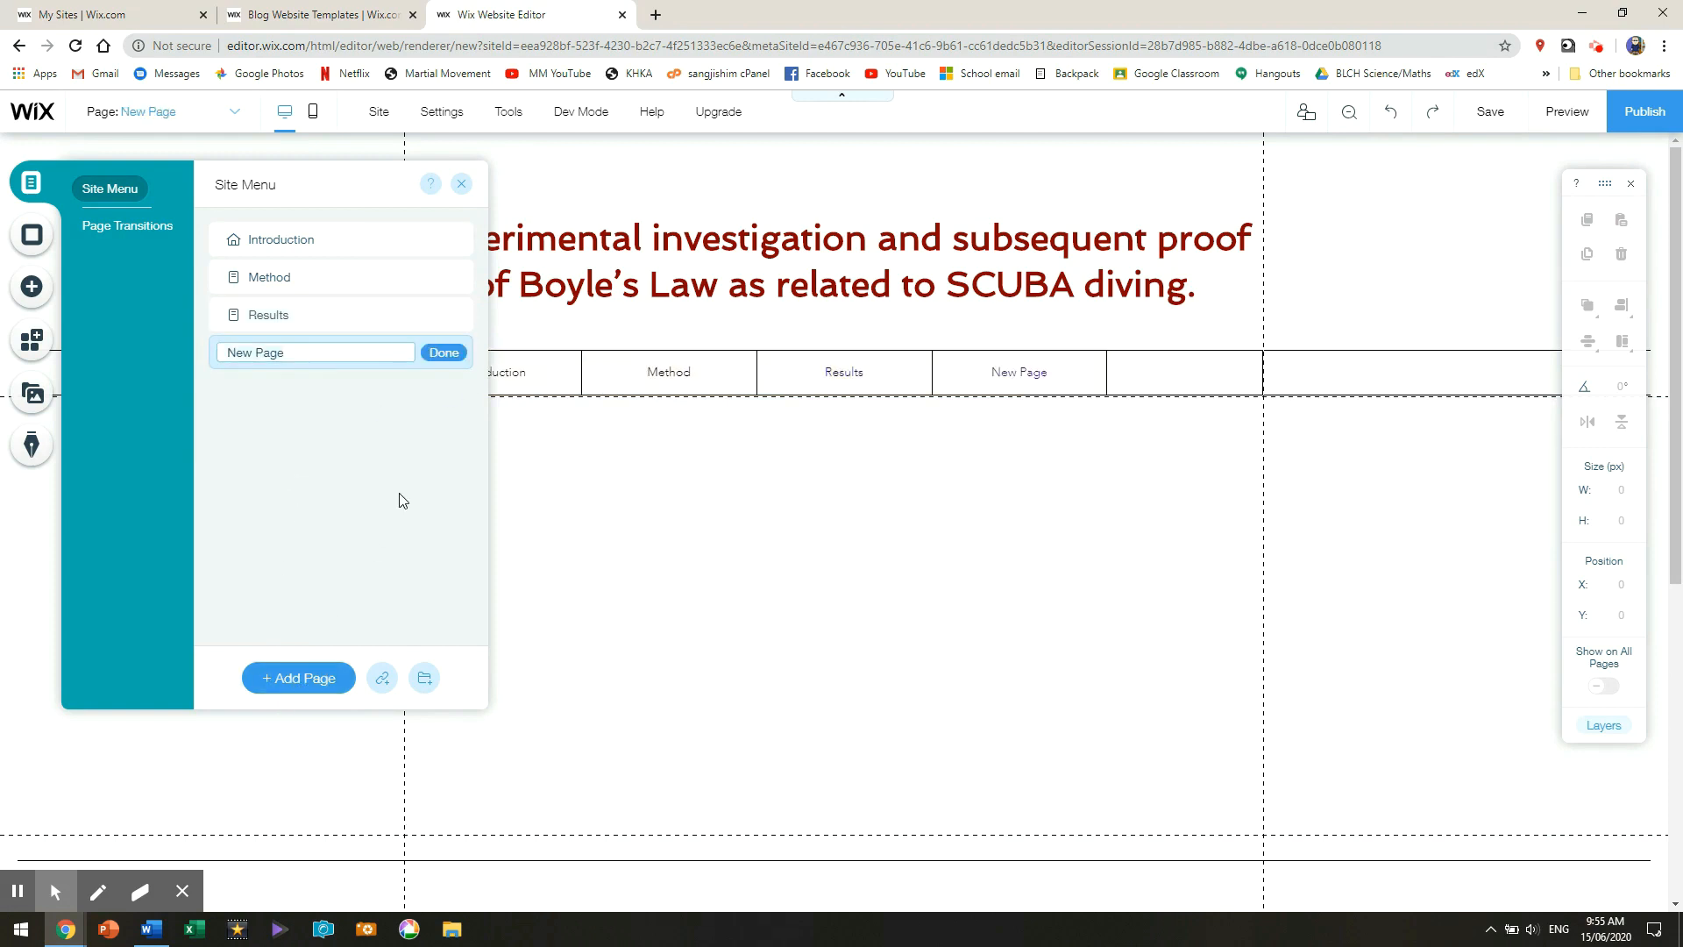
type("Discussion")
left_click(448, 354)
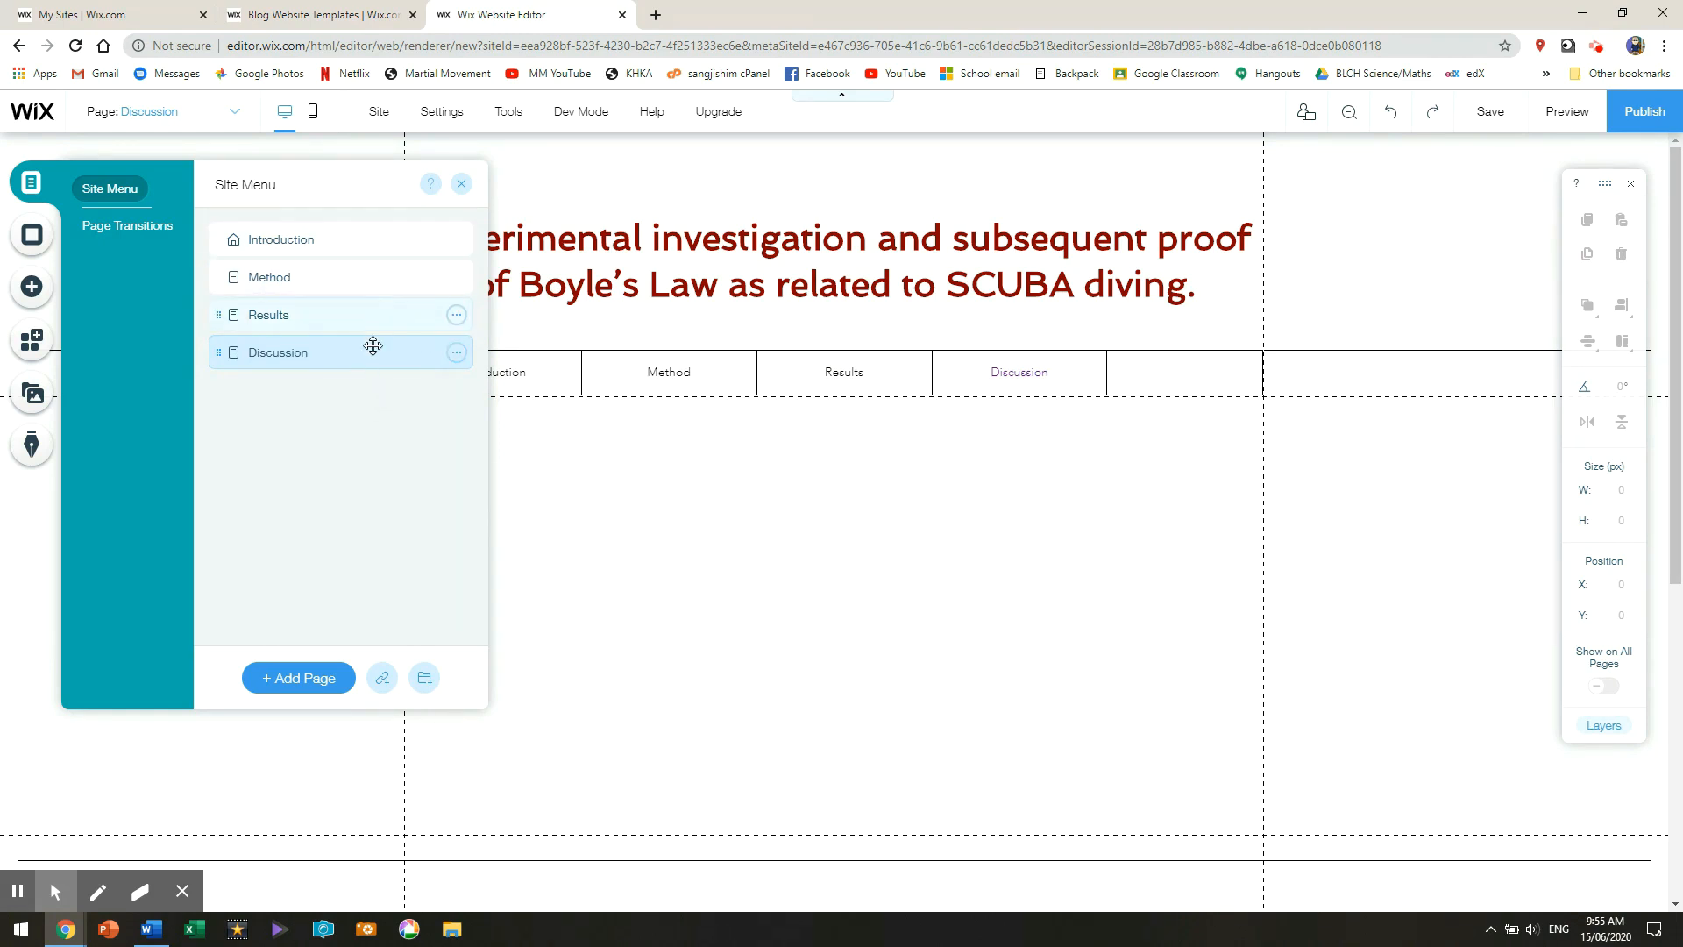
left_click(456, 355)
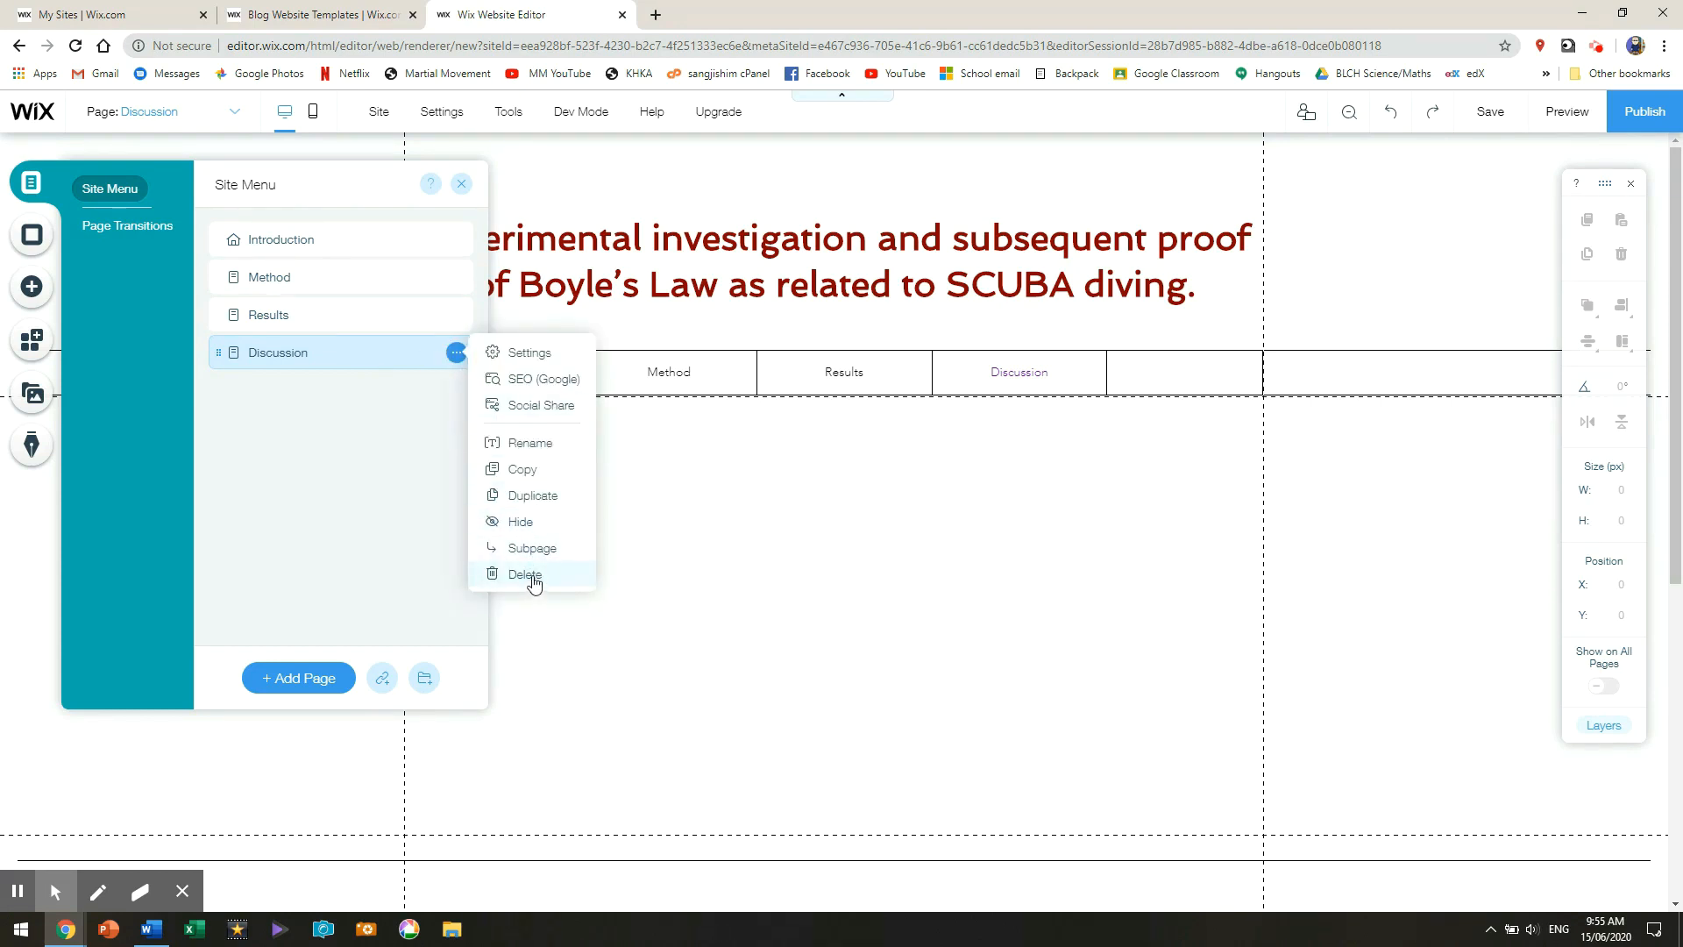
- Close the page options and site menu, and switch the editor to the Method page
left_click(663, 529)
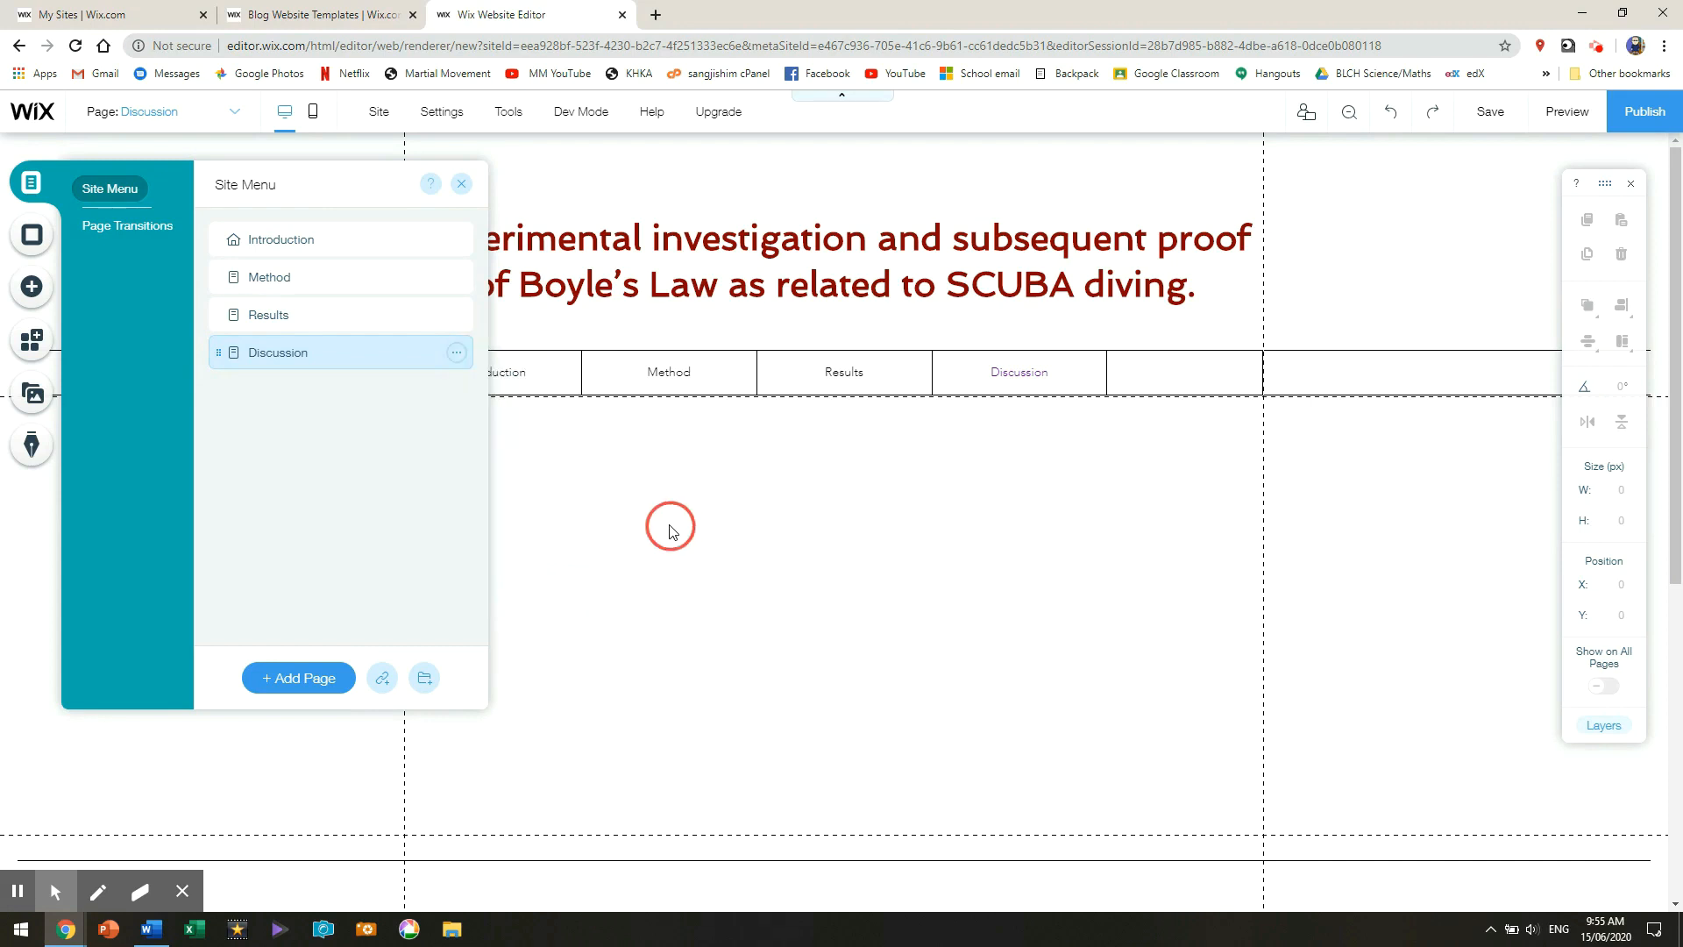
left_click(620, 548)
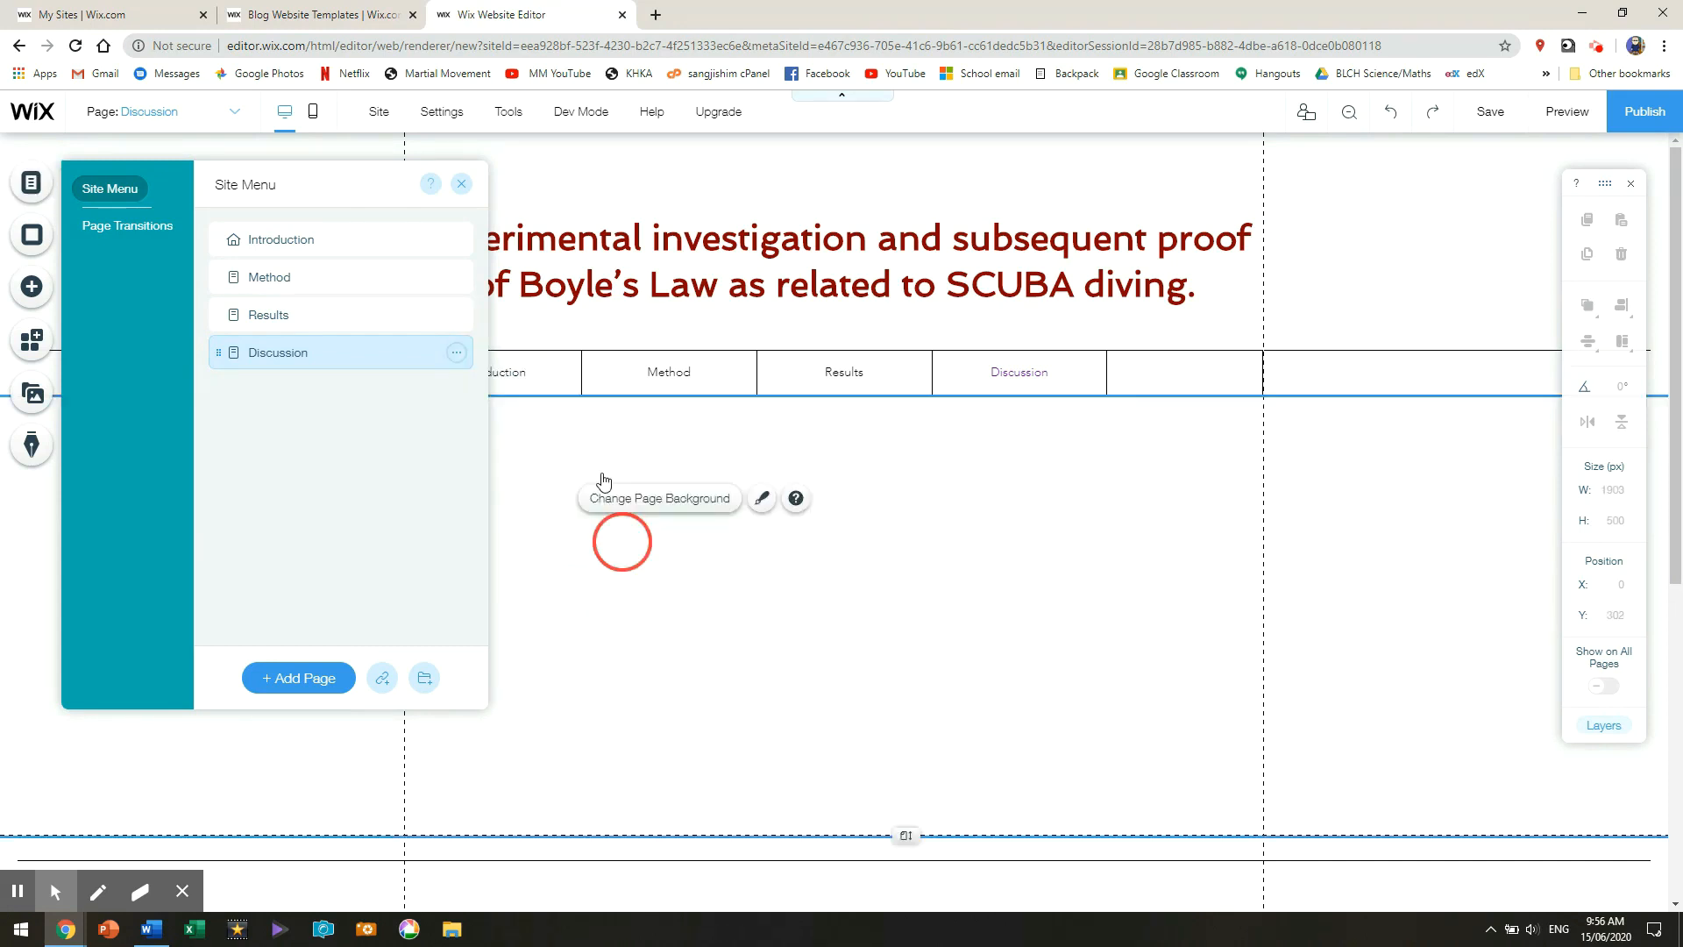
left_click(911, 615)
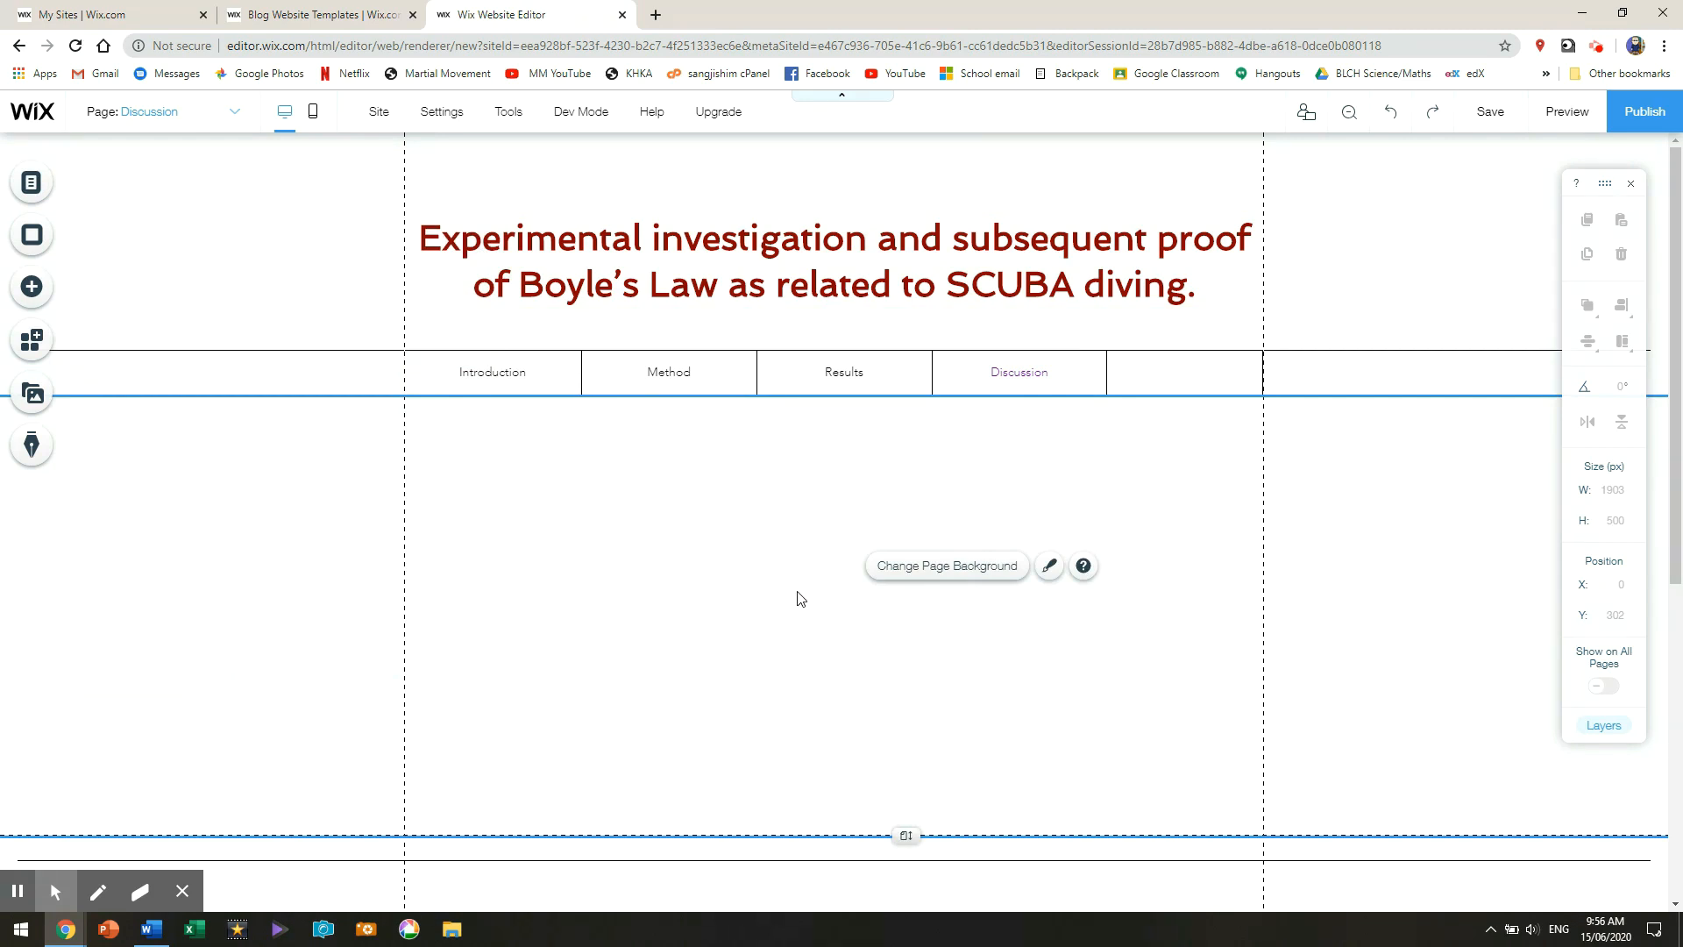
left_click(666, 370)
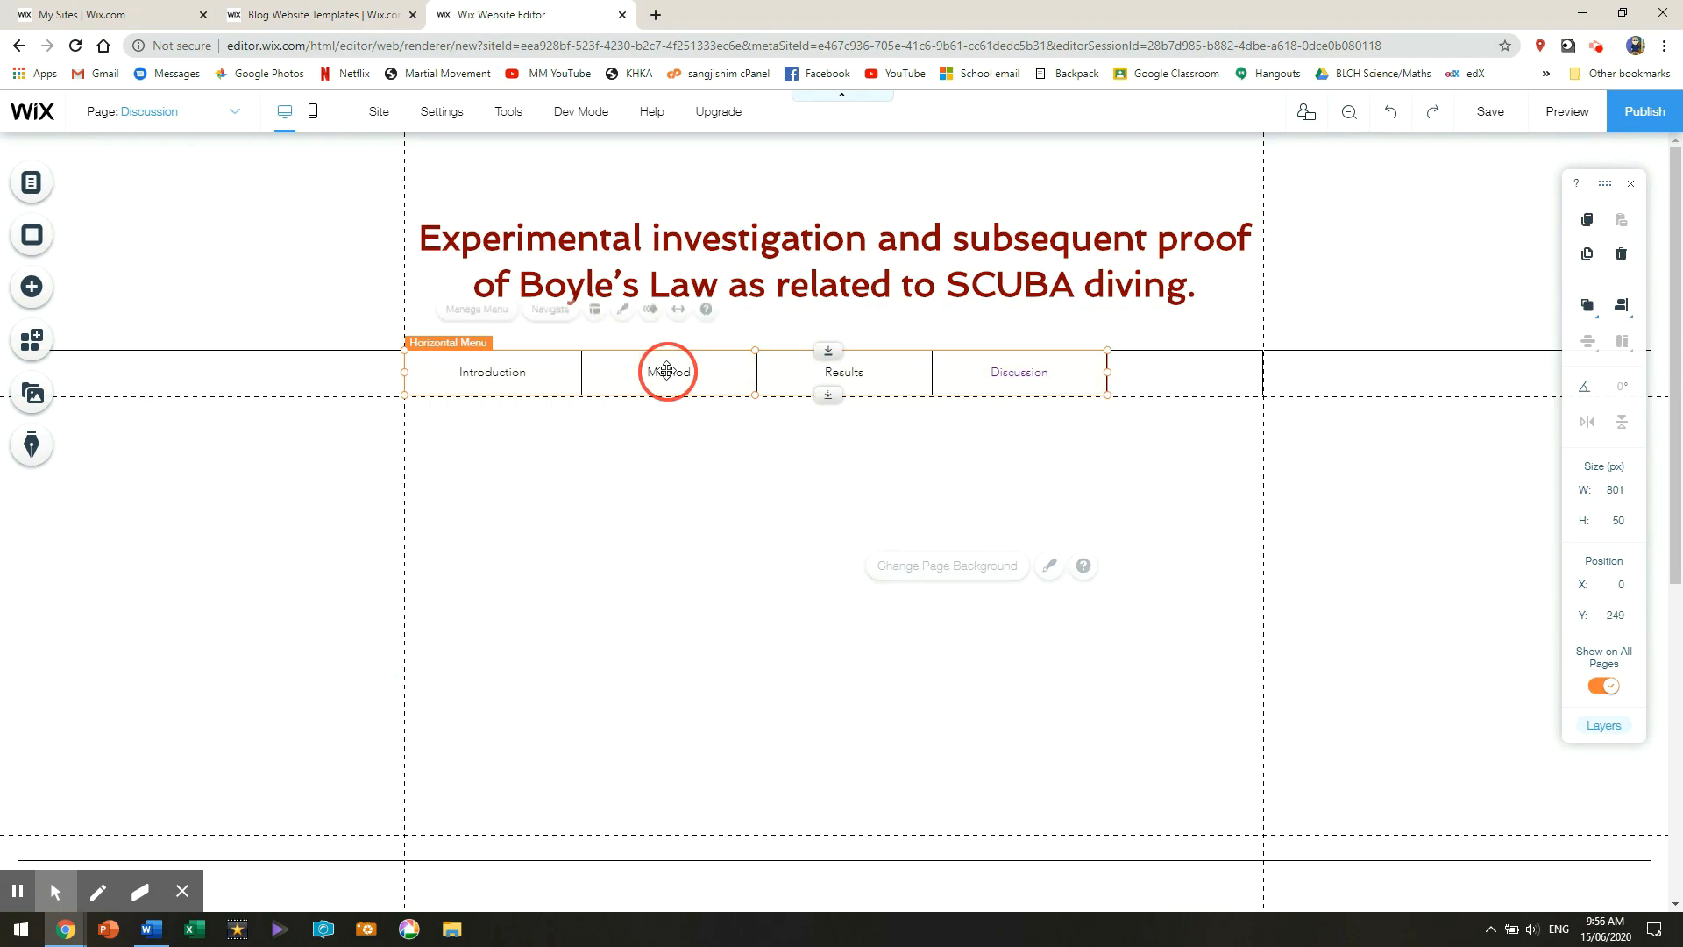
left_click(666, 370)
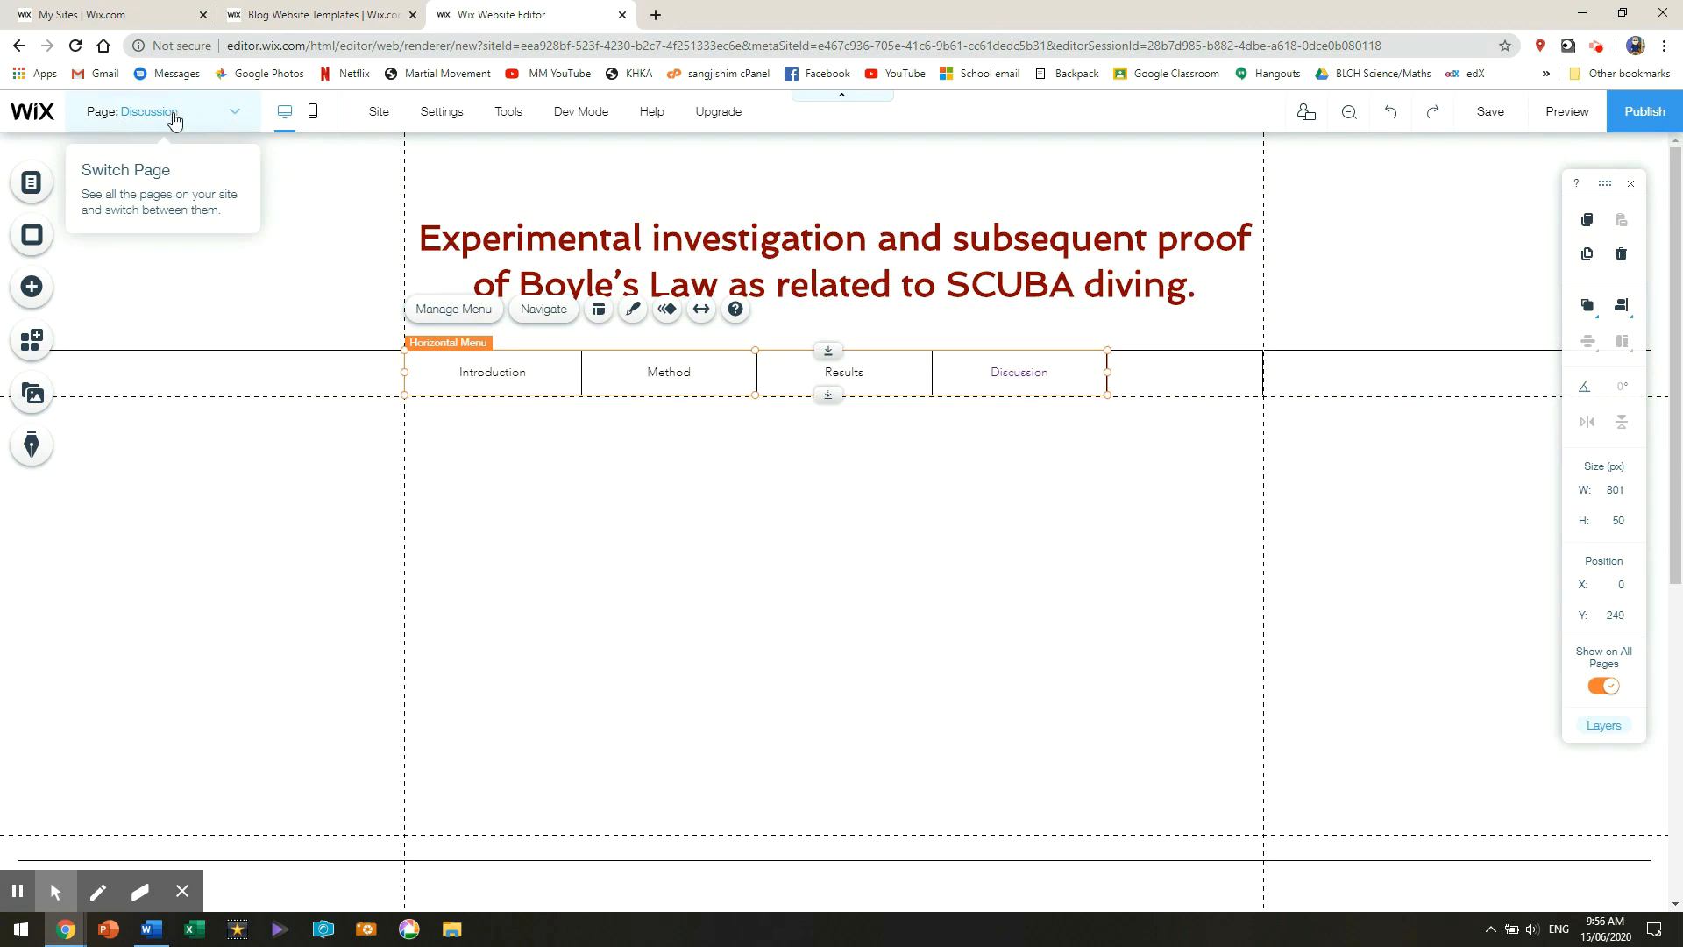
left_click(237, 121)
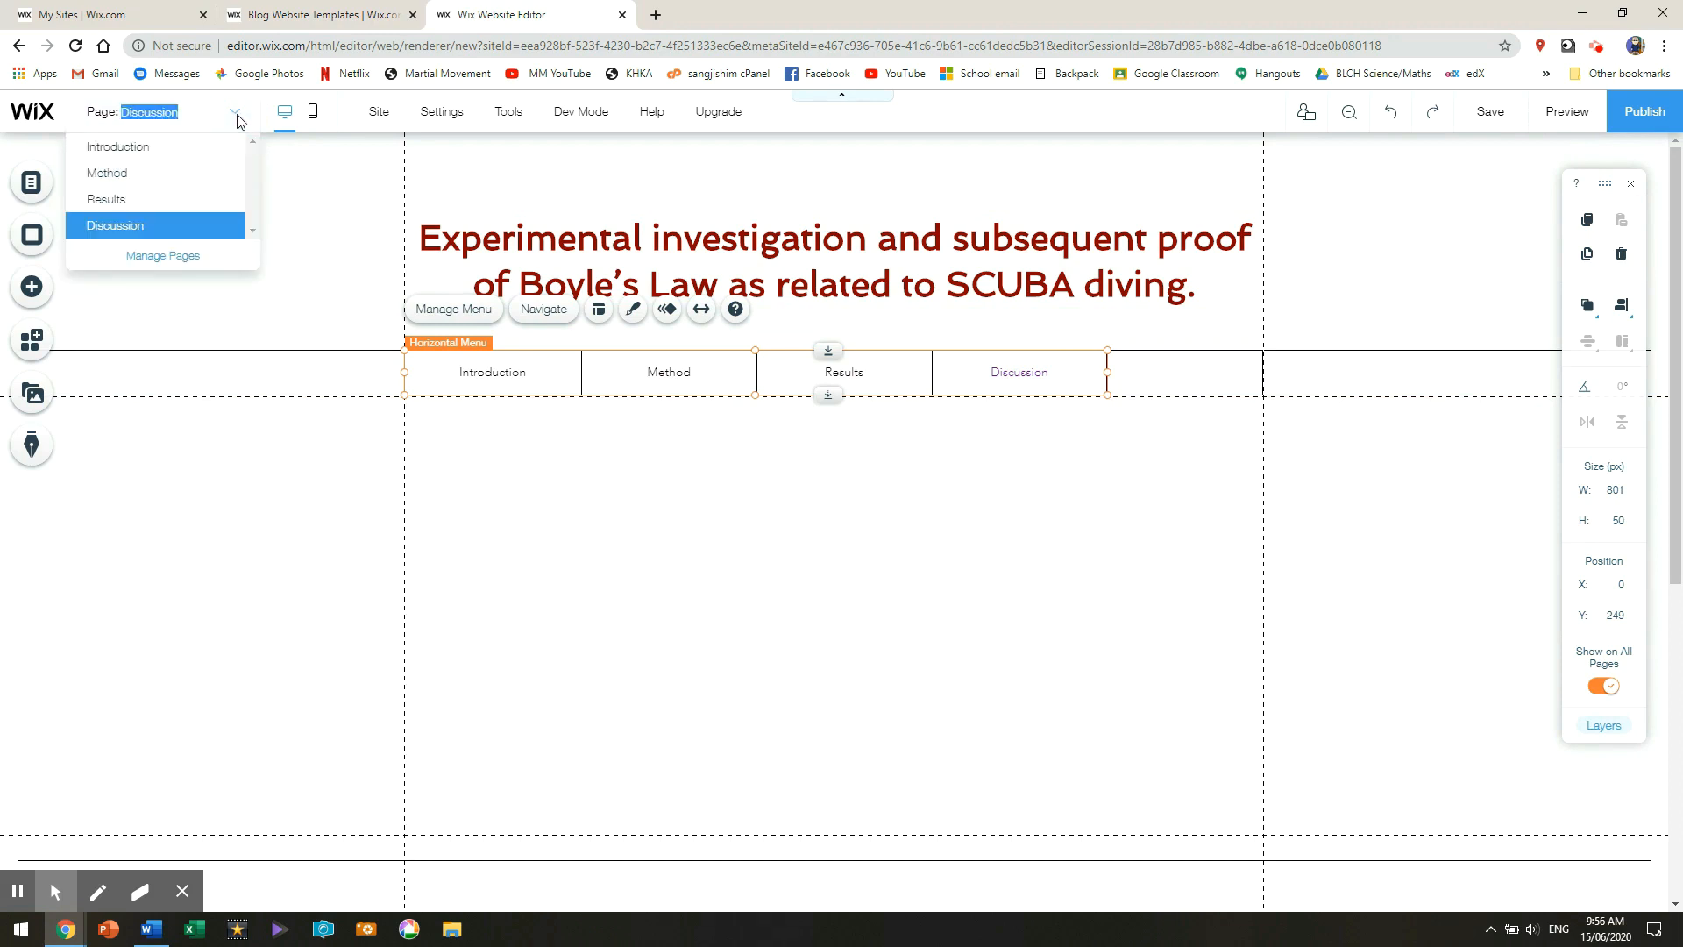
left_click(202, 182)
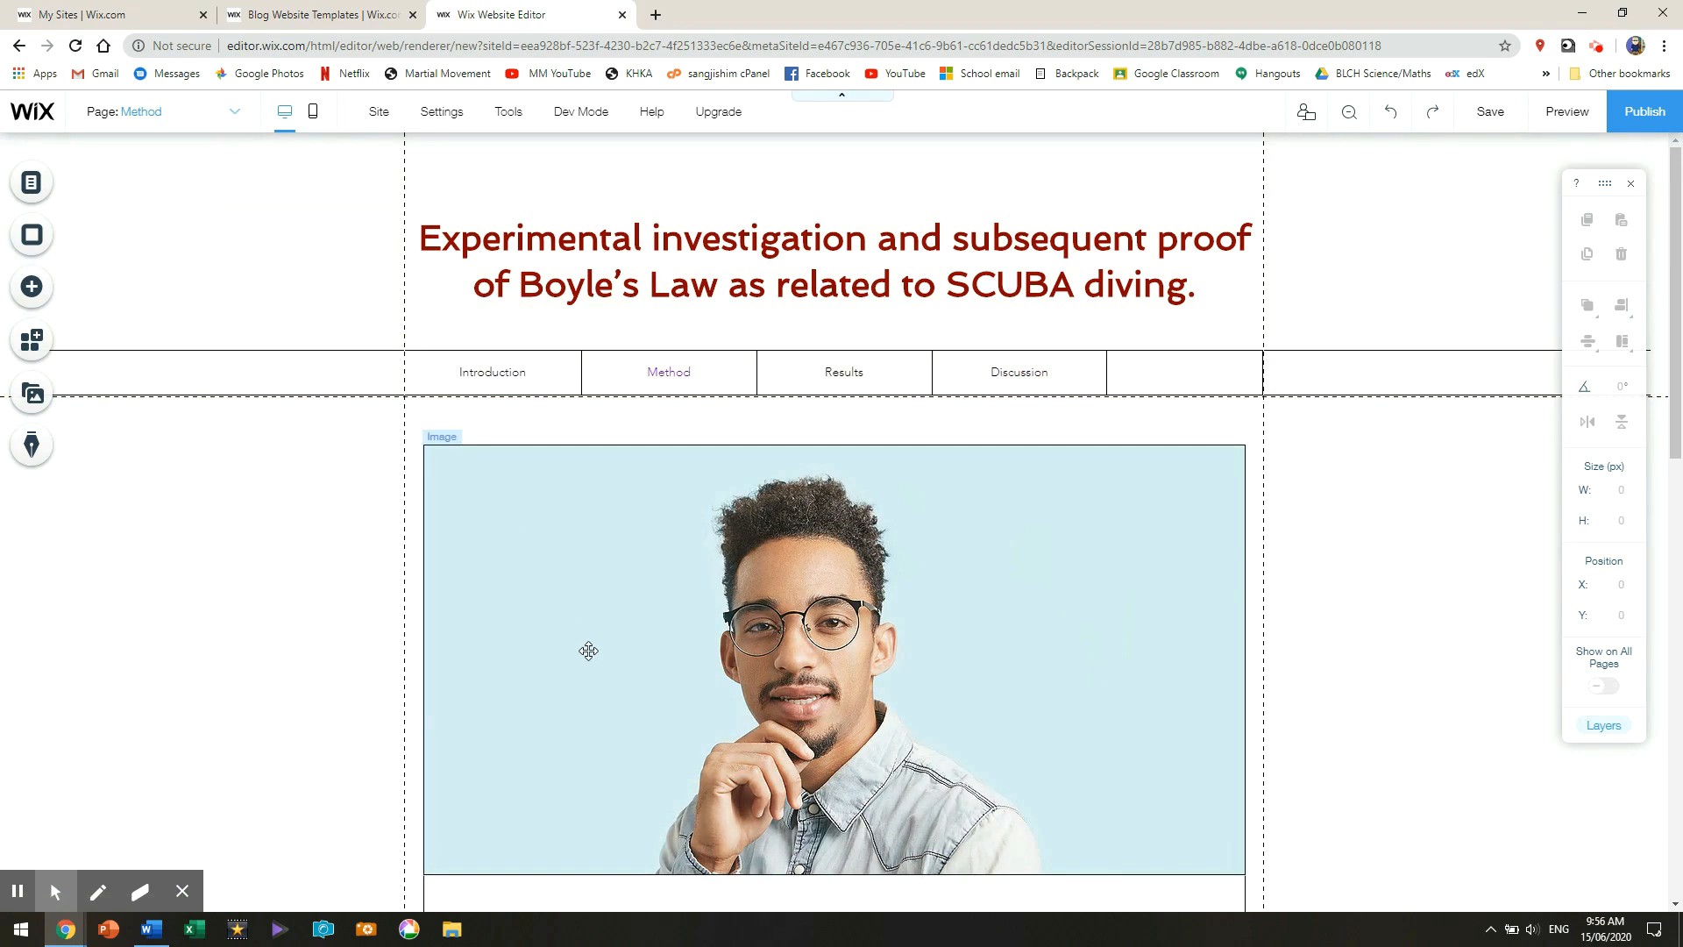
- Delete the template's portrait image, placeholder paragraph, "Hey! So Glad You're Here." heading and bordered box from the Method page
left_click(588, 651)
key("Delete")
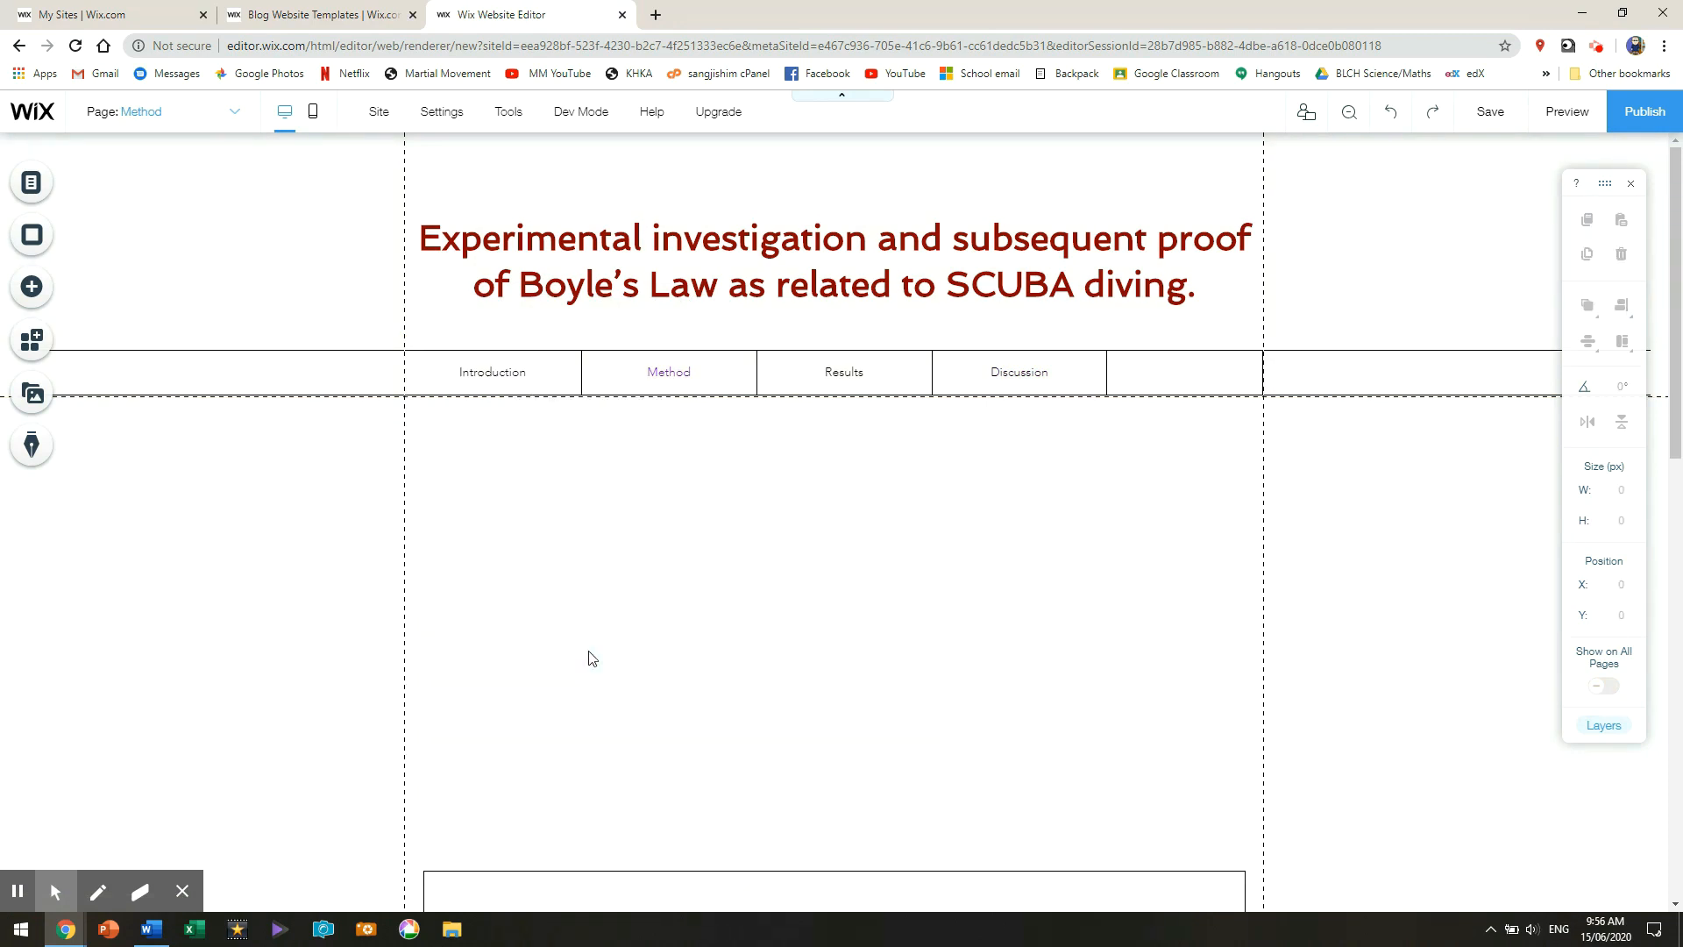
scroll(613, 684, "down", 5)
left_click(687, 571)
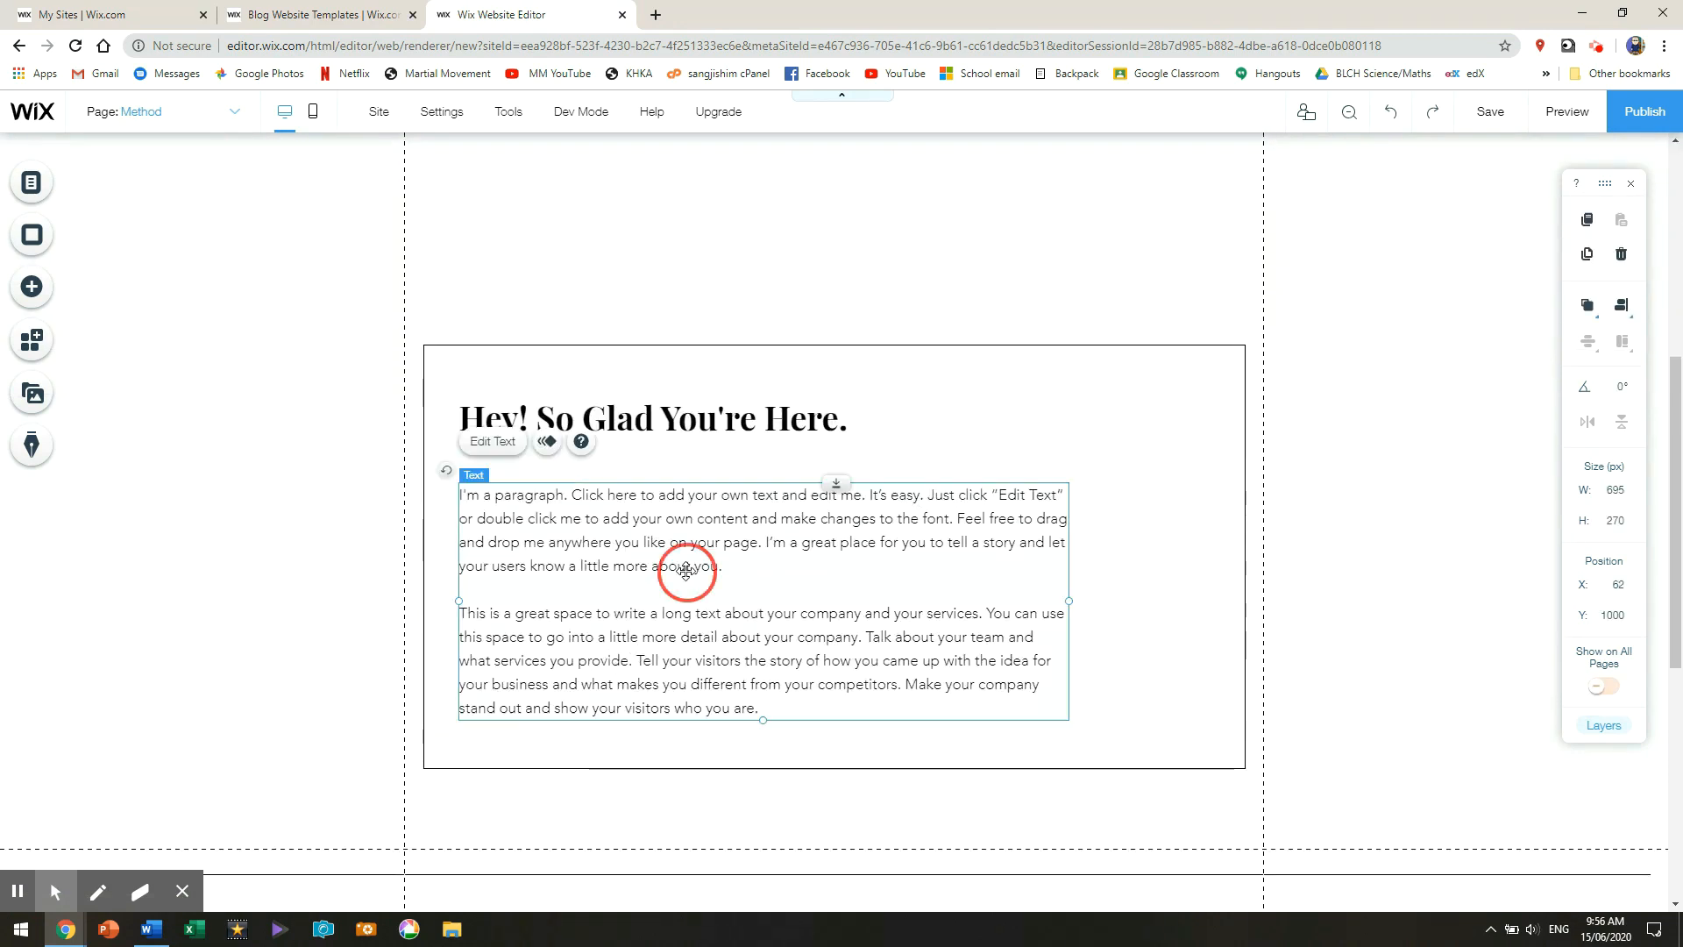
key("Delete")
left_click(924, 419)
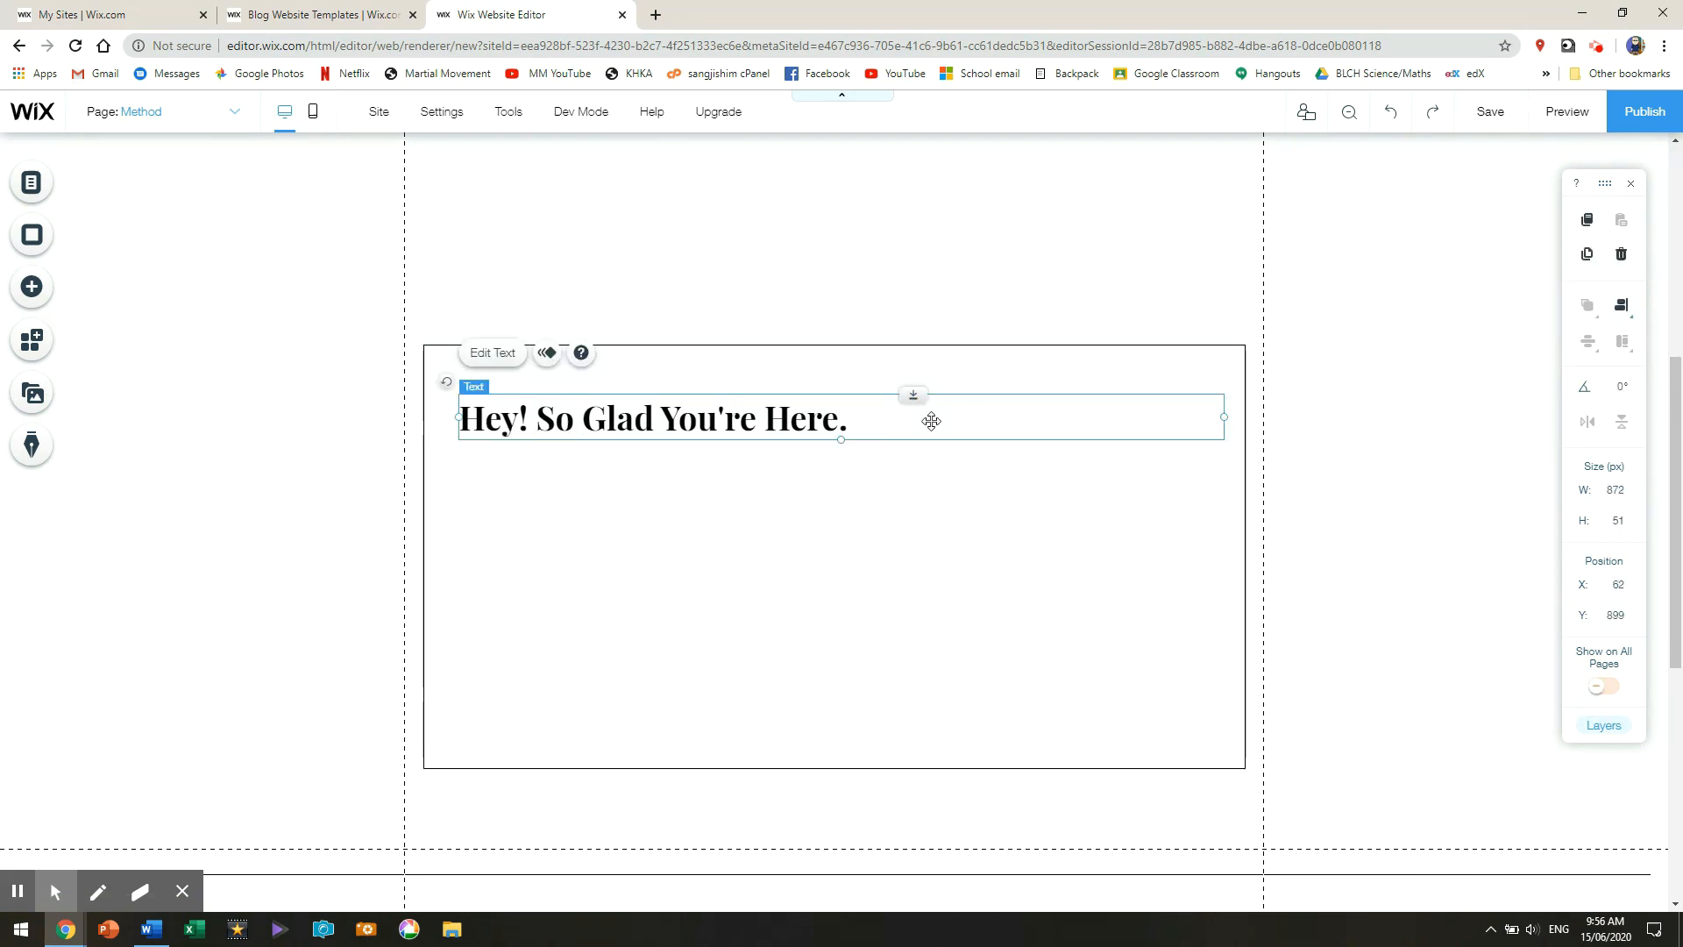
key("Delete")
left_click(917, 401)
key("Delete")
- Delete the arrow, the "Drop Me a Line, Let Me Know What You Think" heading and the contact form from the footer
scroll(759, 639, "down", 5)
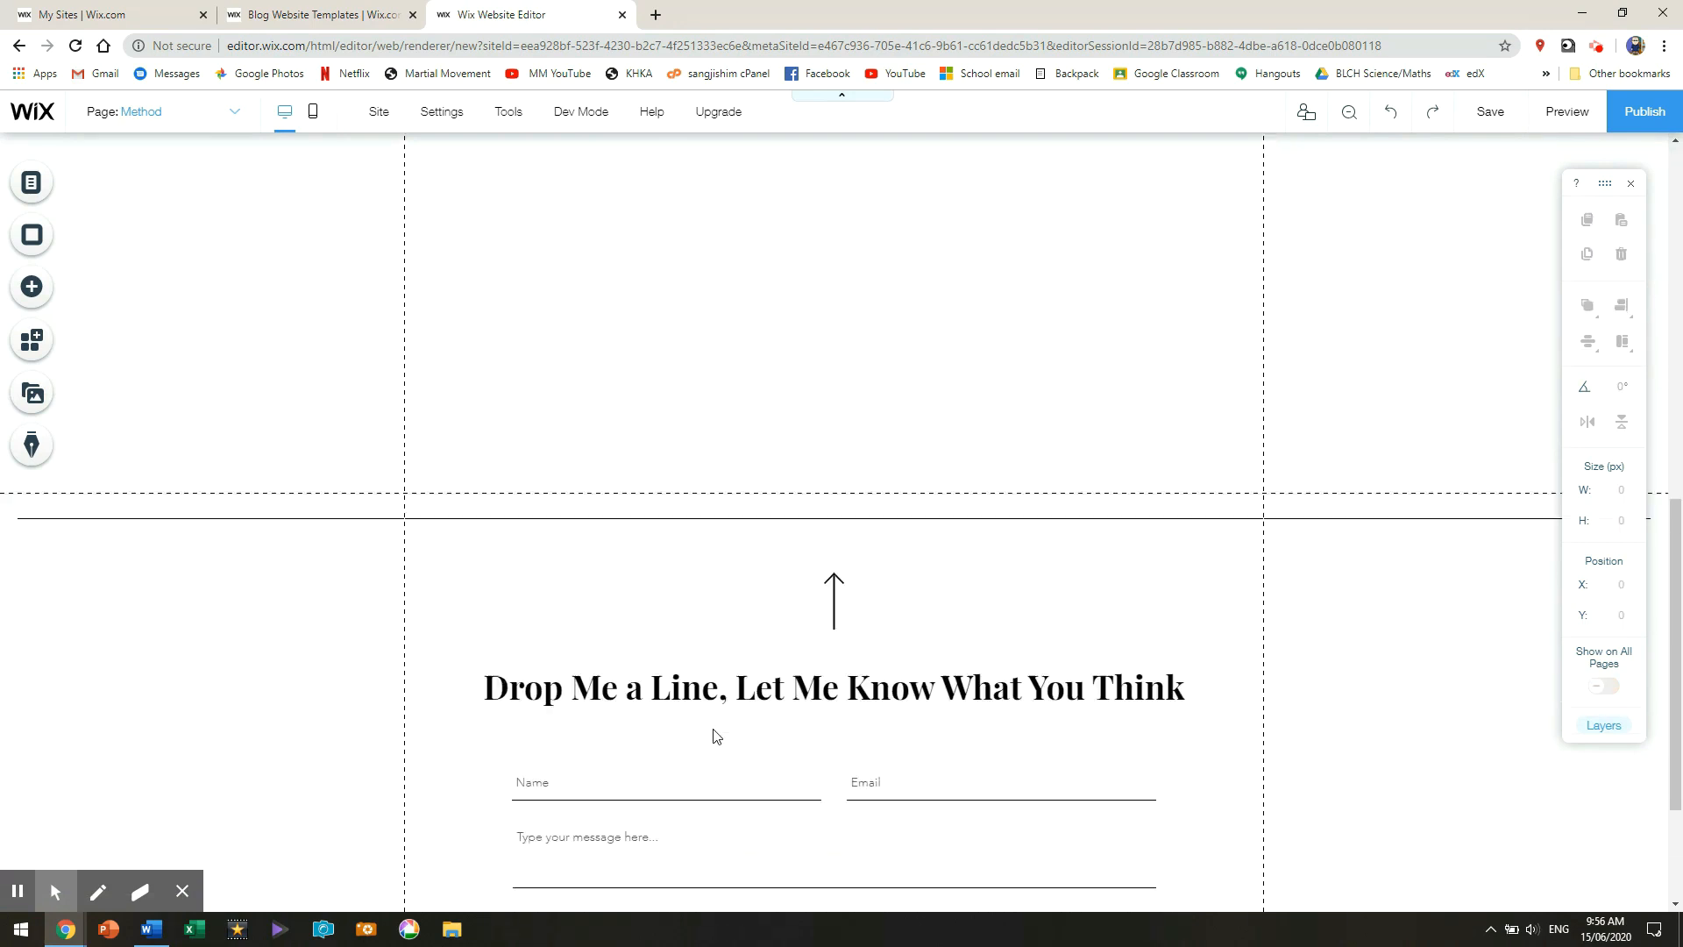
left_click(769, 609)
key("Delete")
left_click(834, 521)
key("Delete")
left_click(894, 705)
key("Delete")
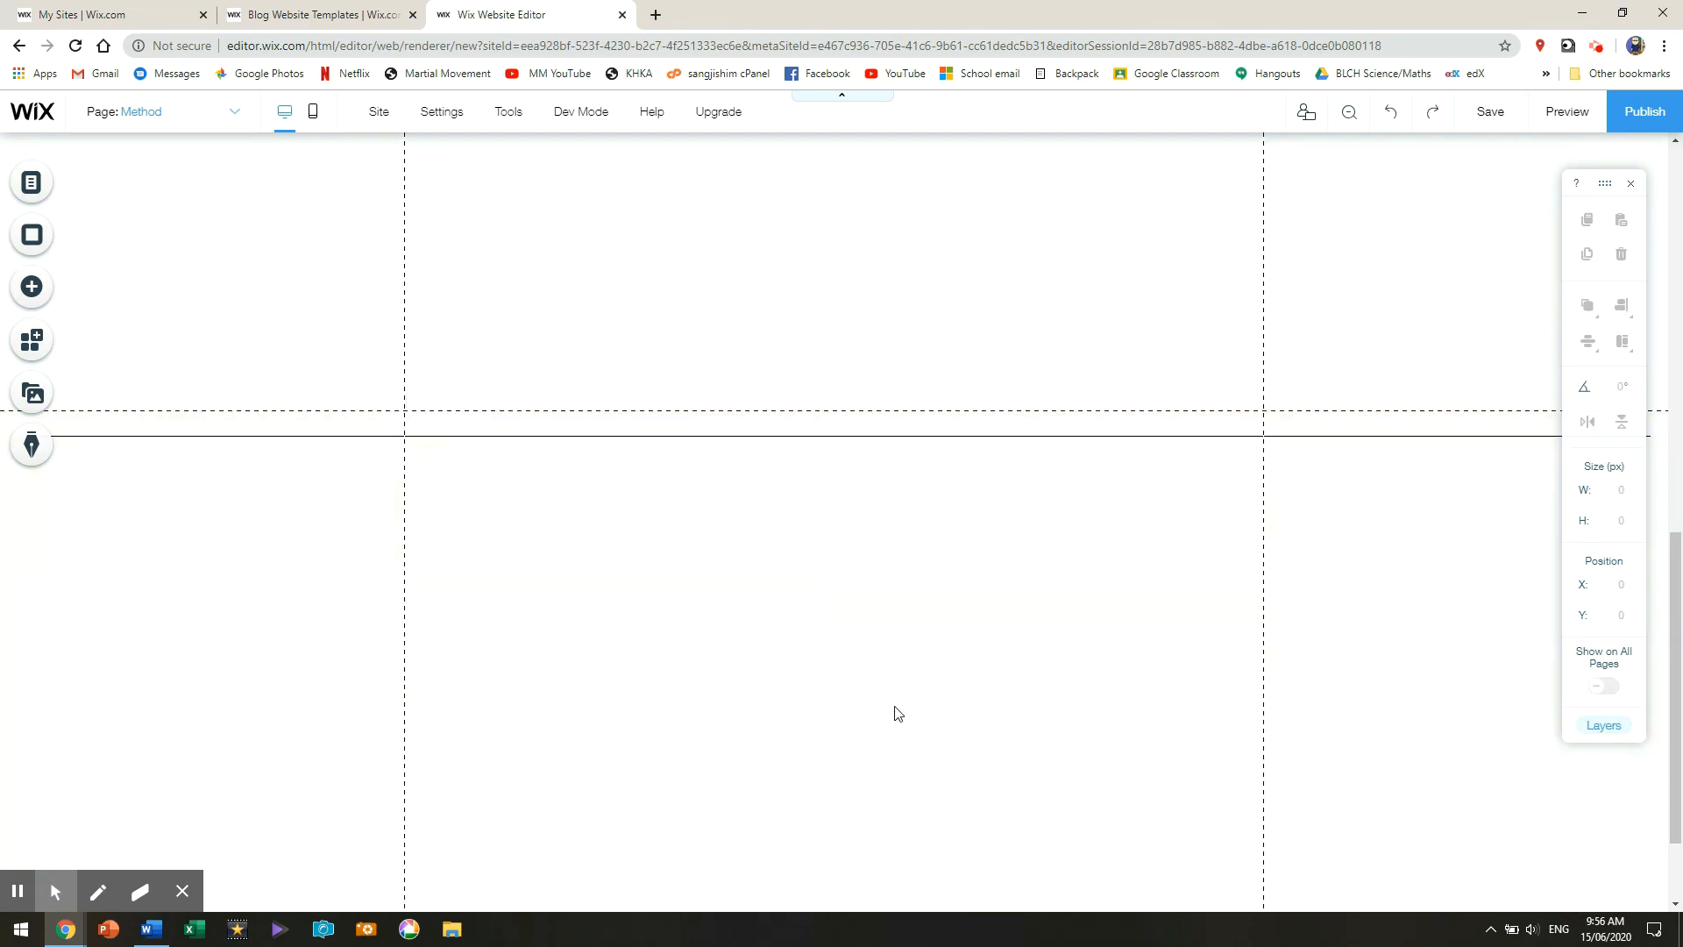
scroll(837, 712, "down", 2)
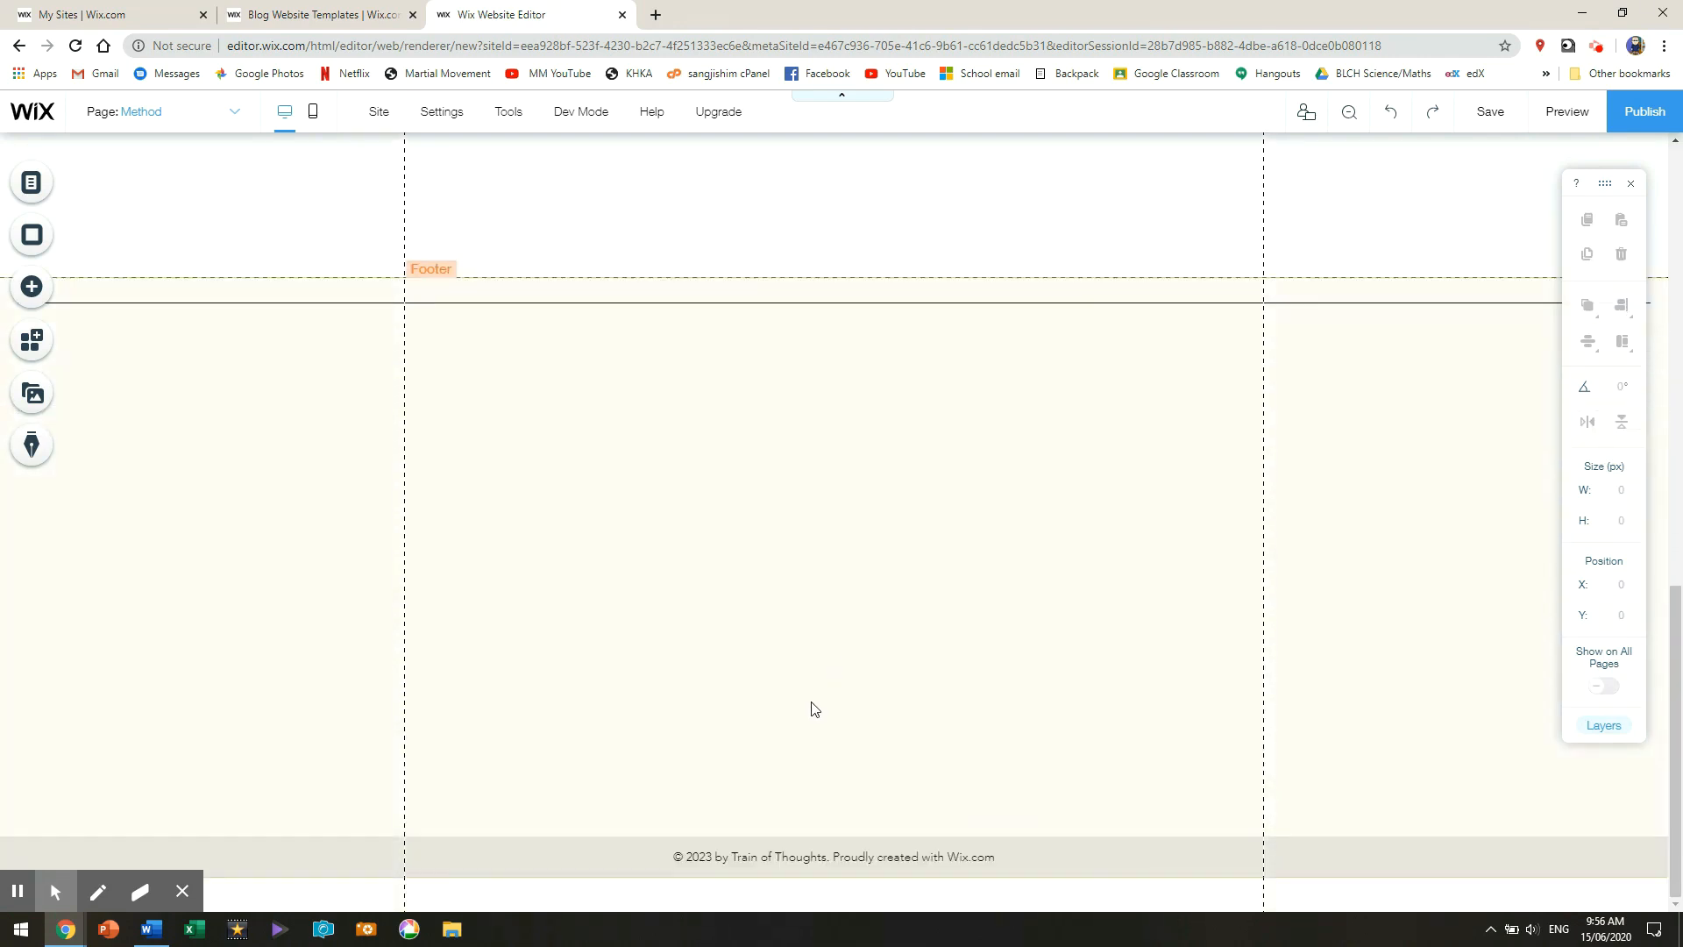
scroll(815, 707, "up", 8)
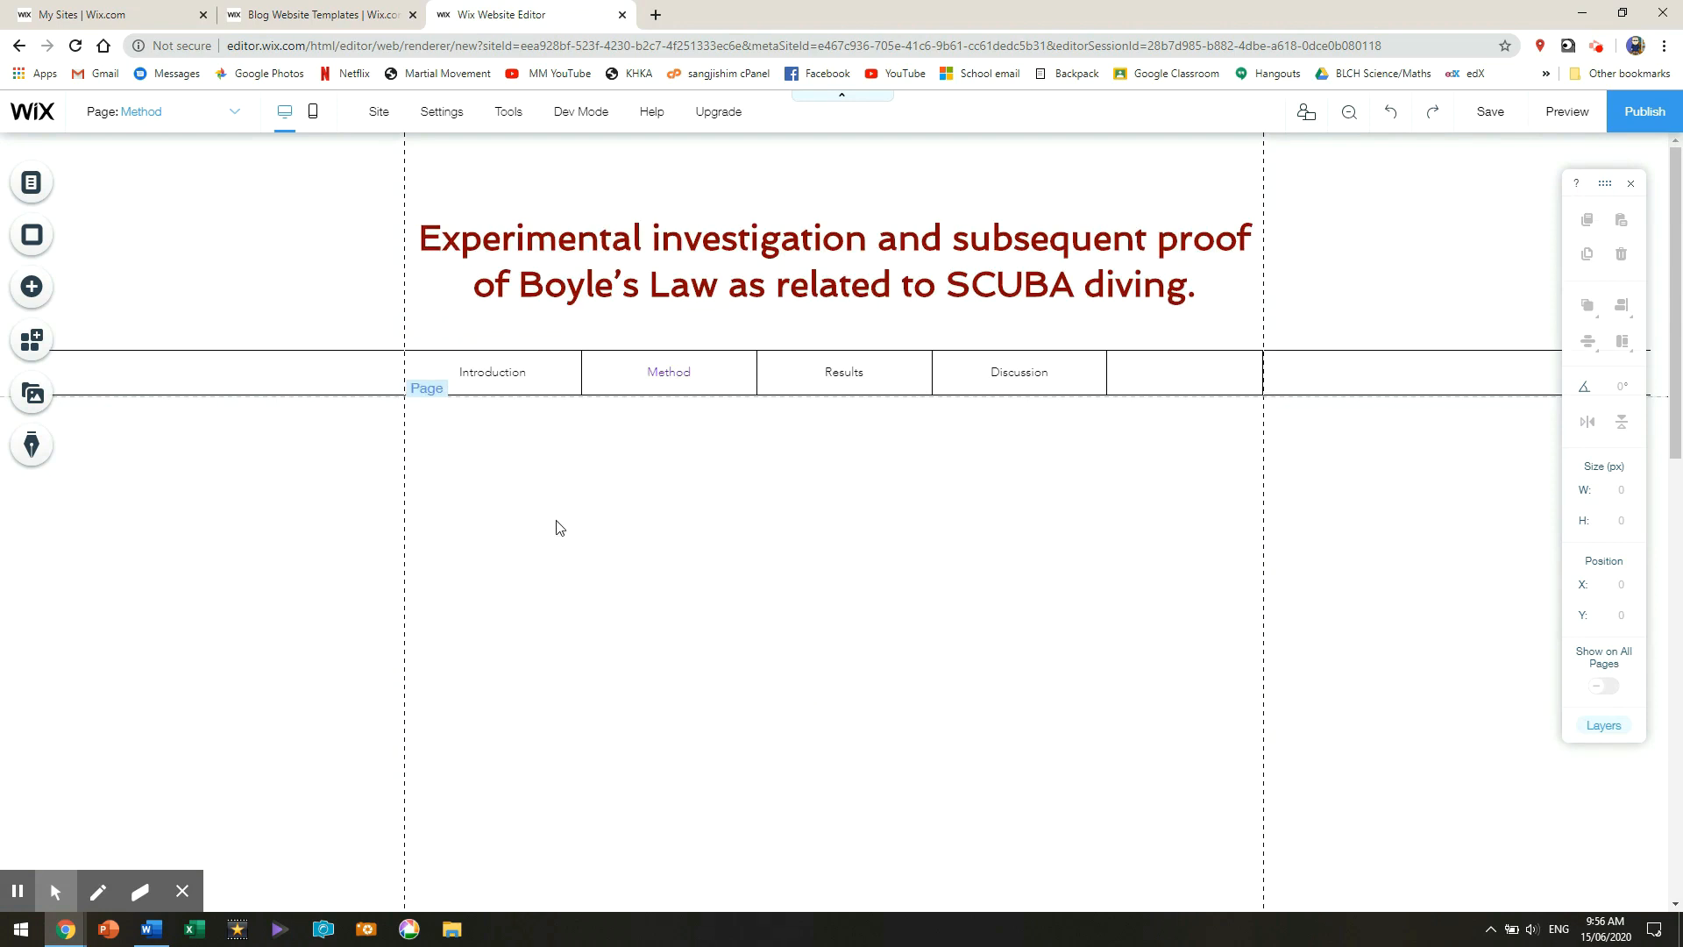
- Try the Deep Sea Waves video as the Method page background, and apply the hazy light-blue video instead
right_click(537, 501)
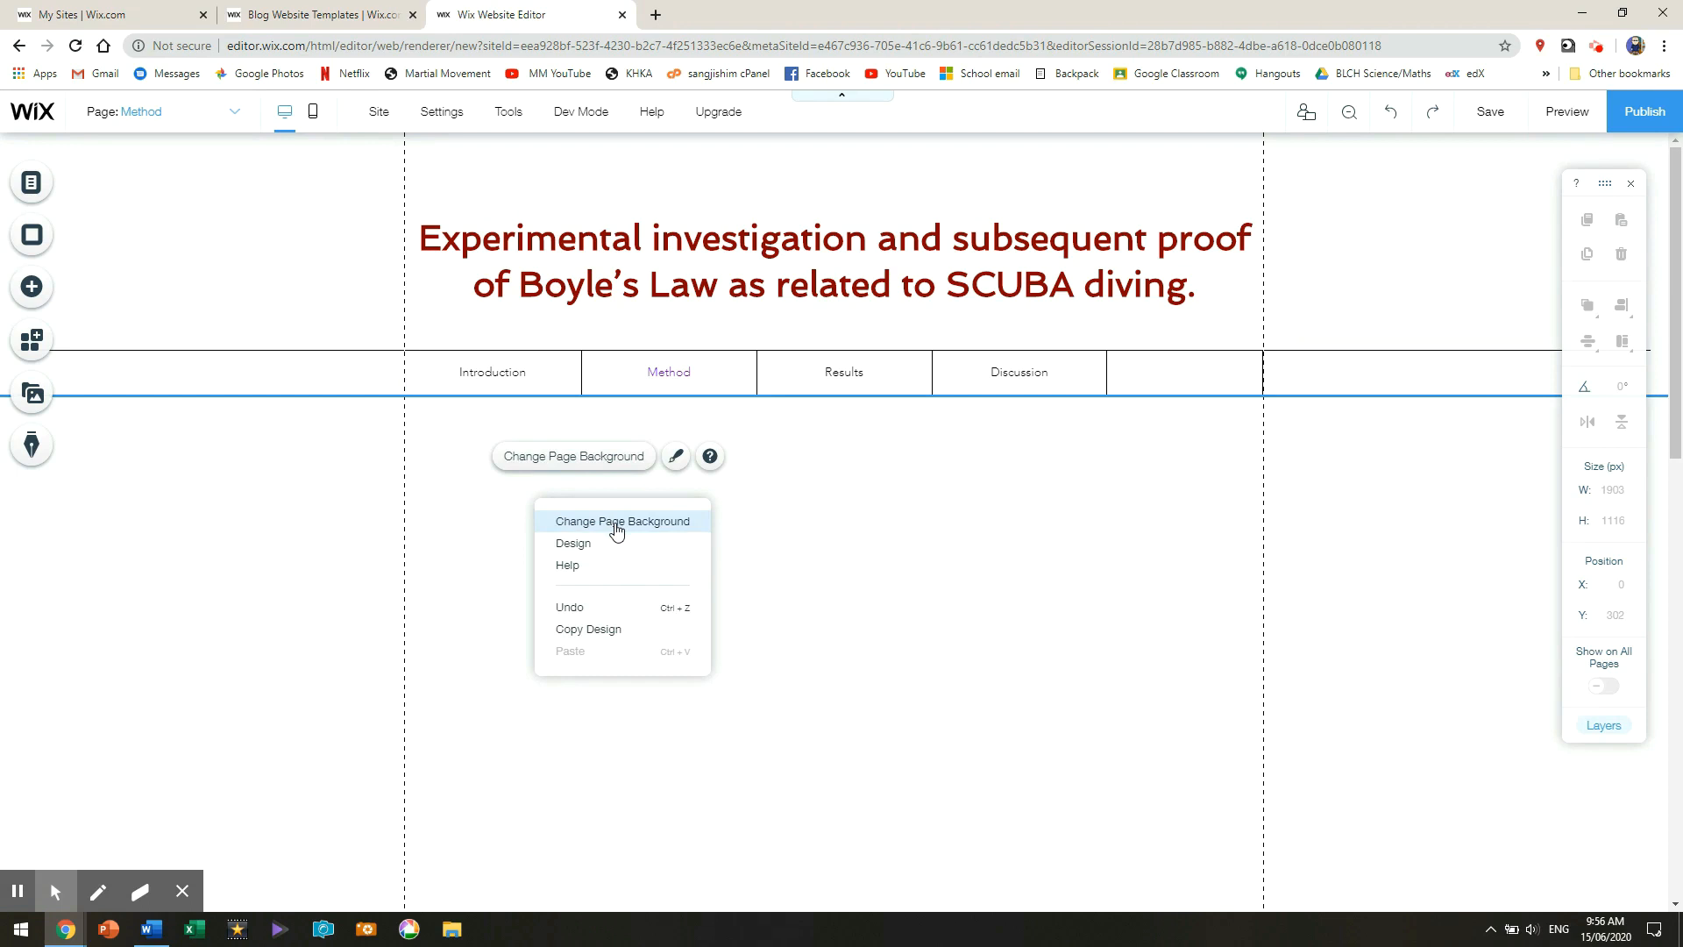
right_click(858, 543)
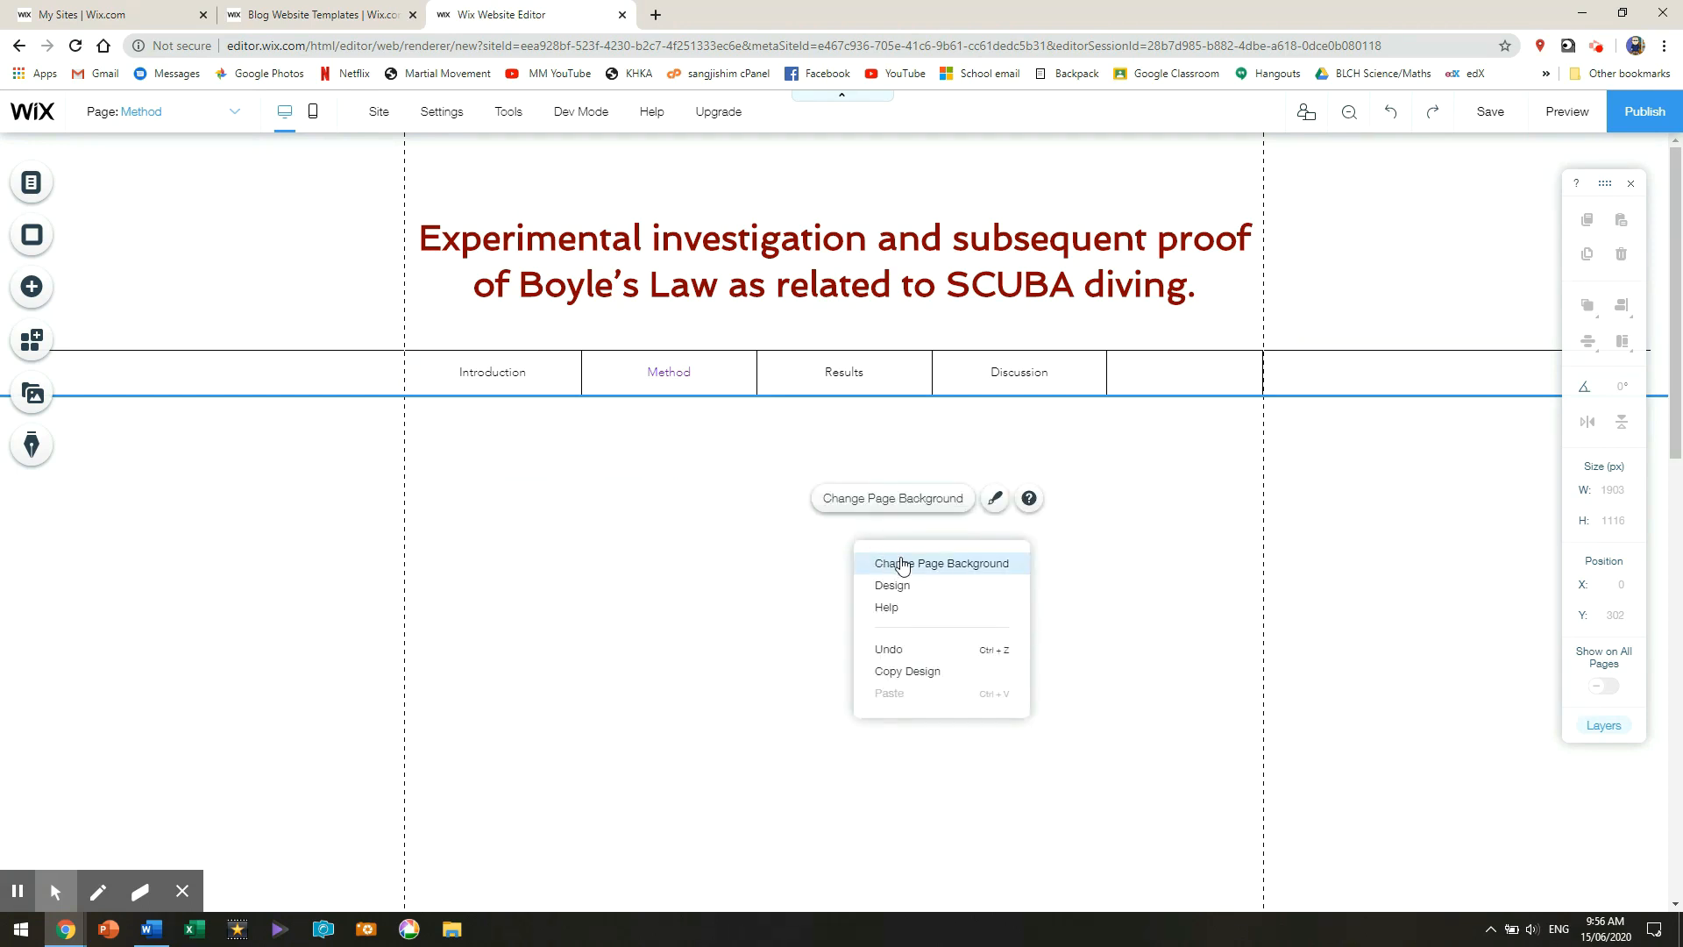
left_click(917, 507)
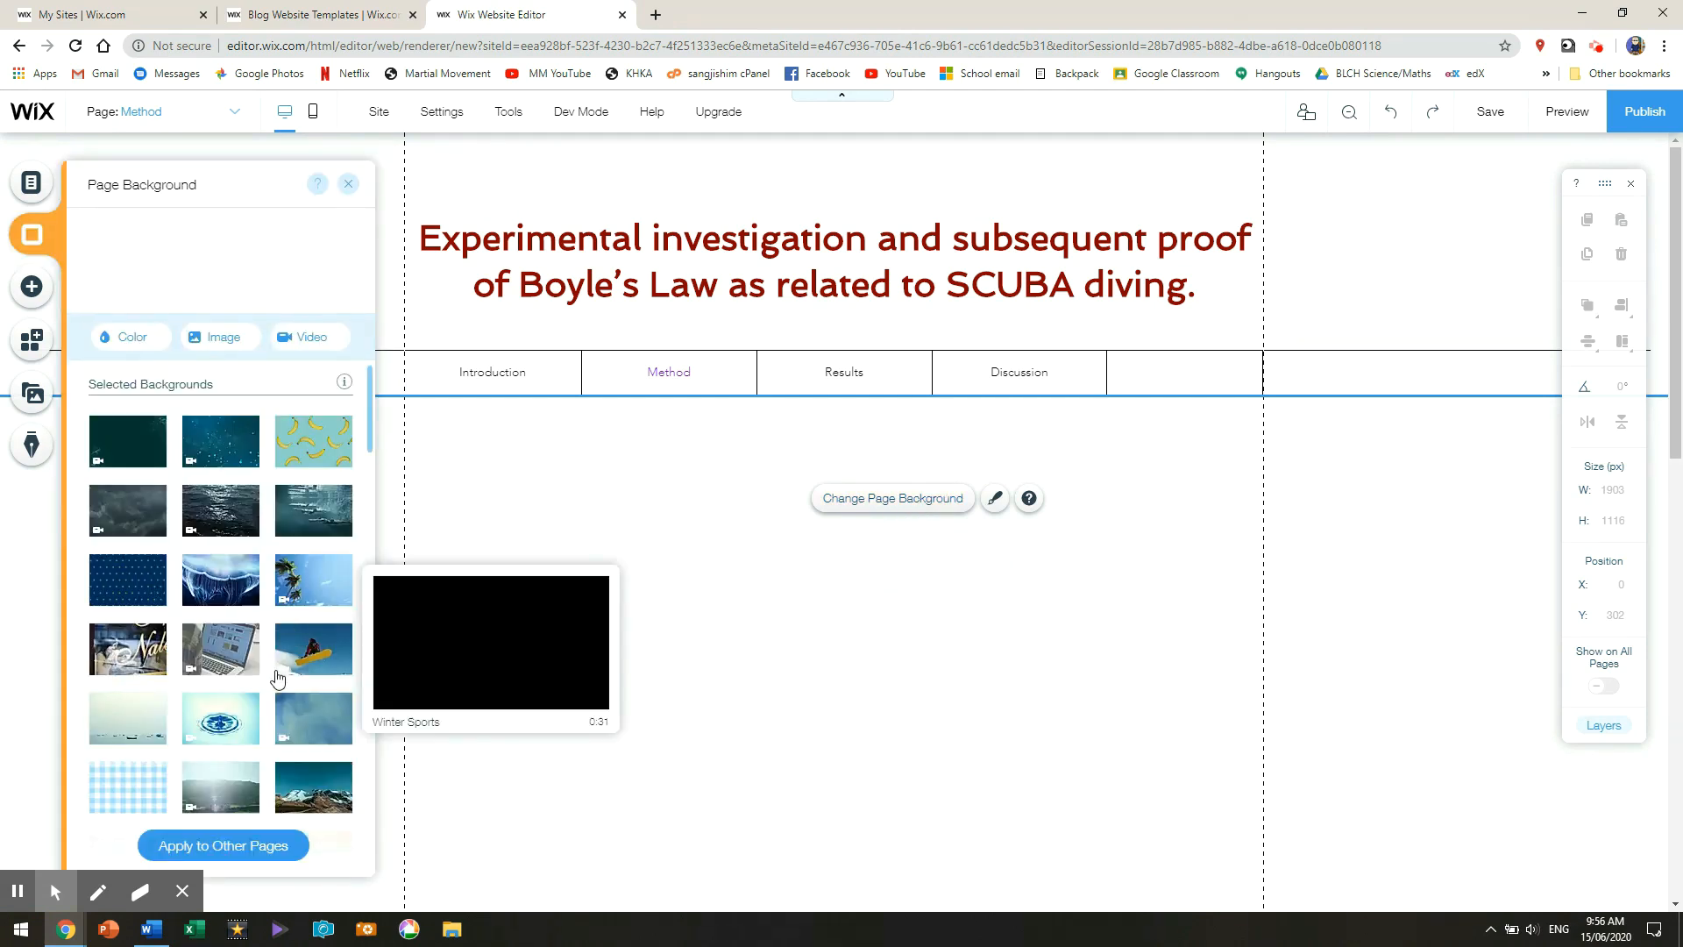
mouse_move(249, 736)
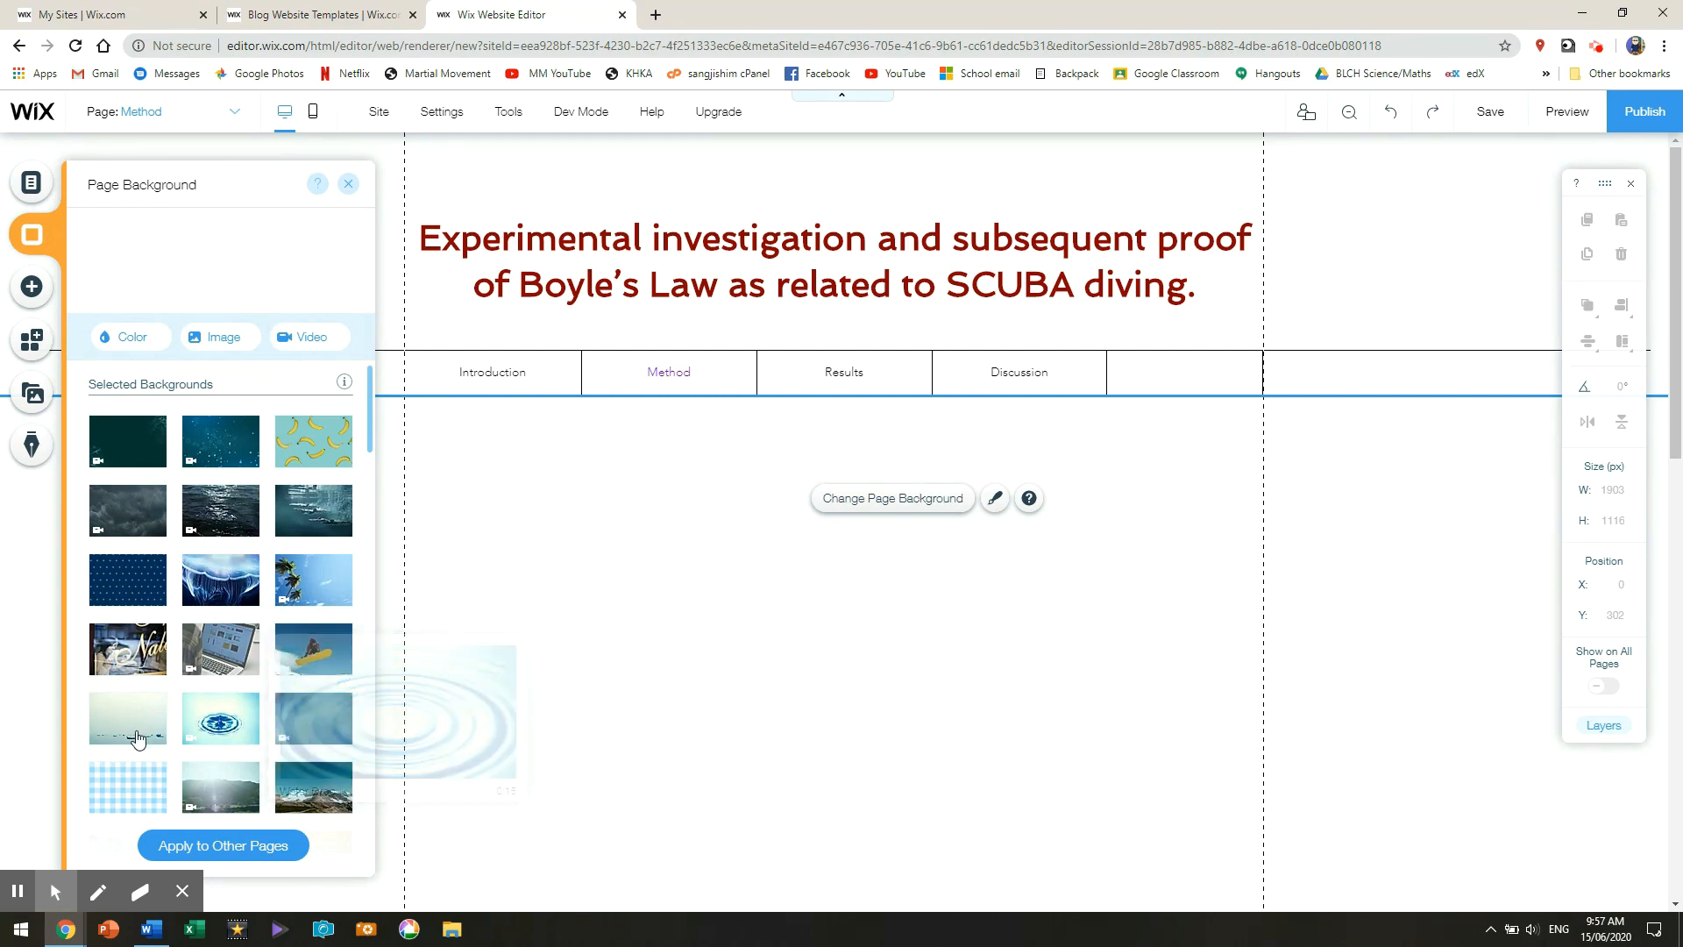
mouse_move(129, 735)
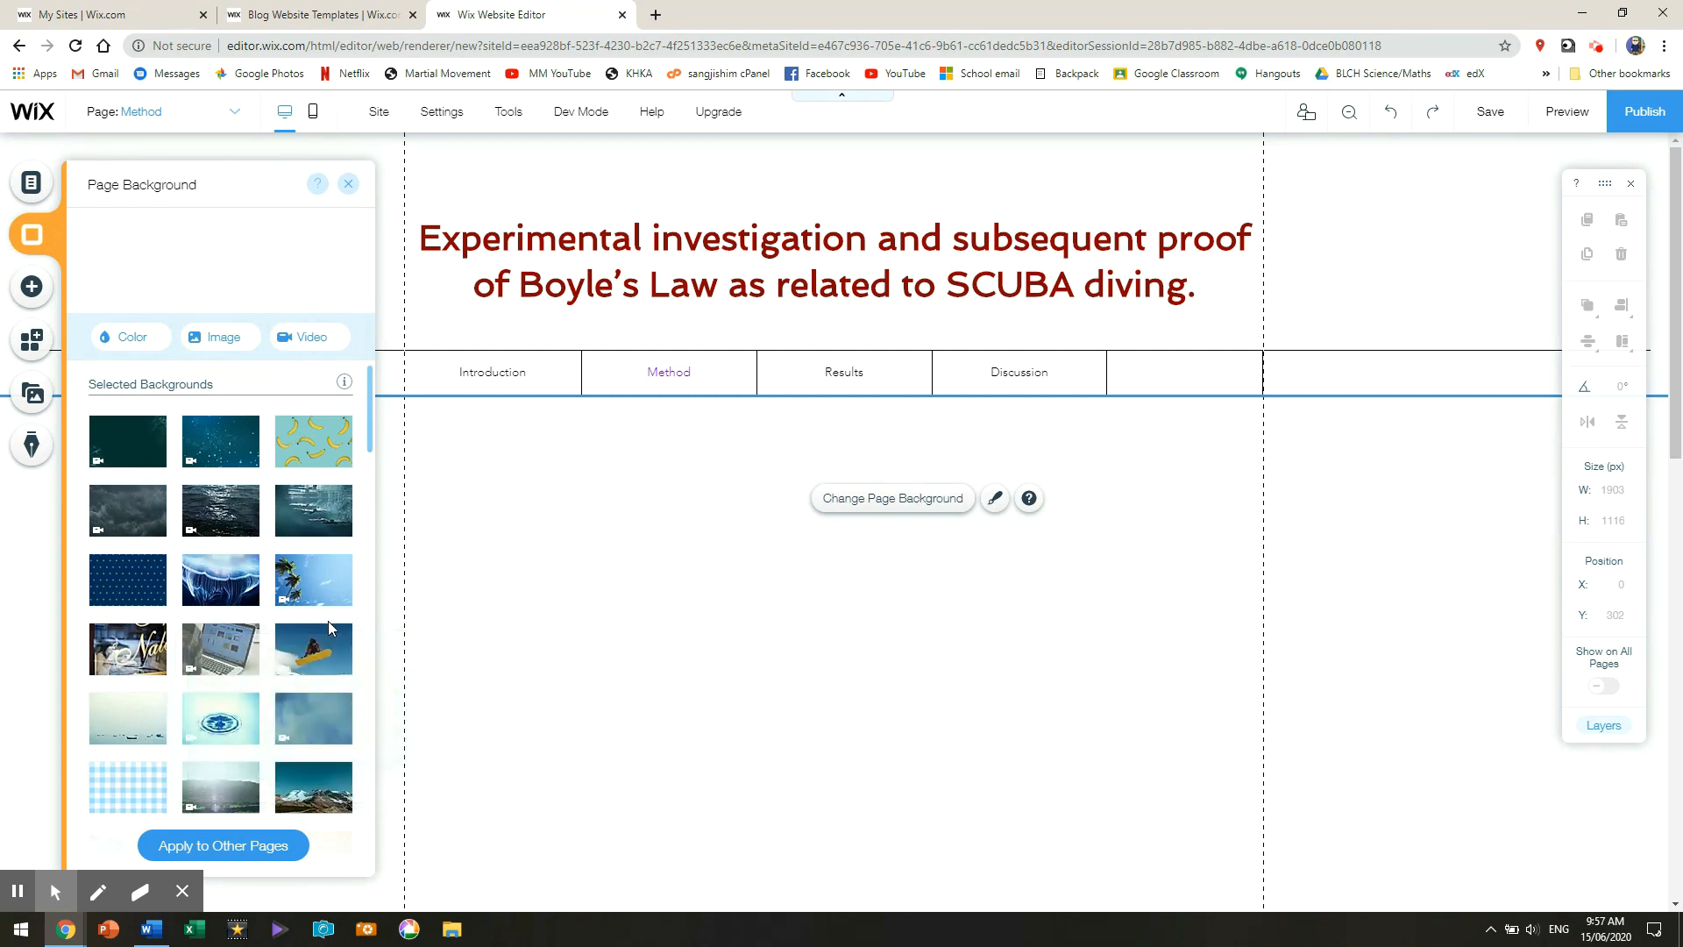
mouse_move(233, 521)
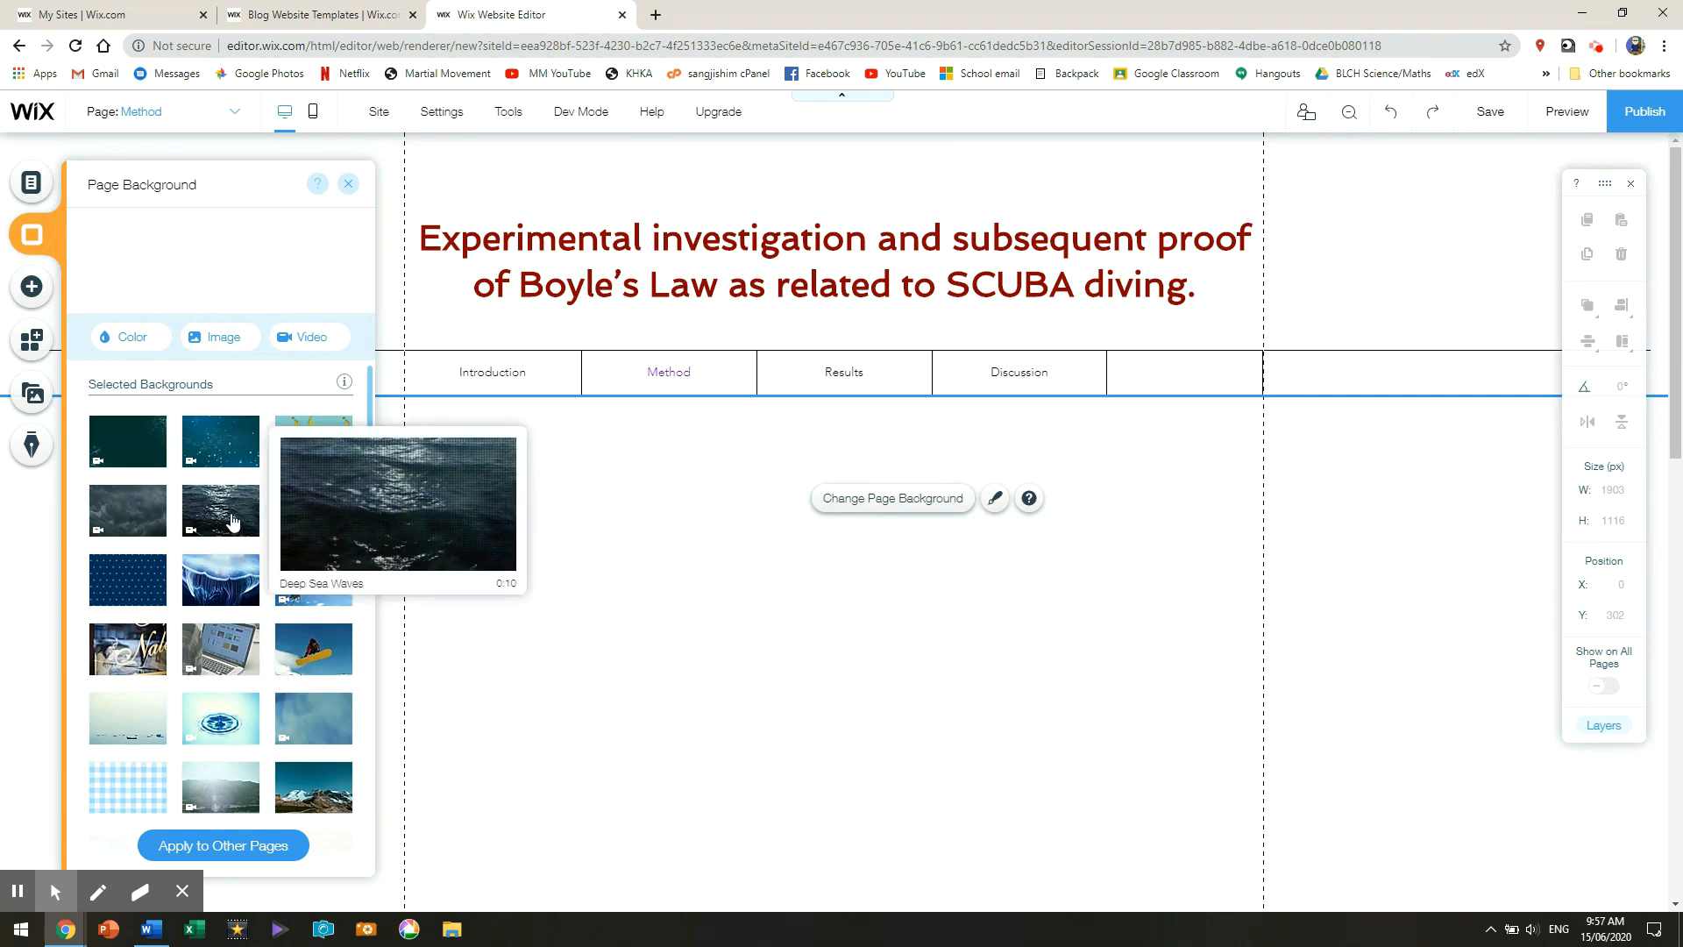
left_click(232, 522)
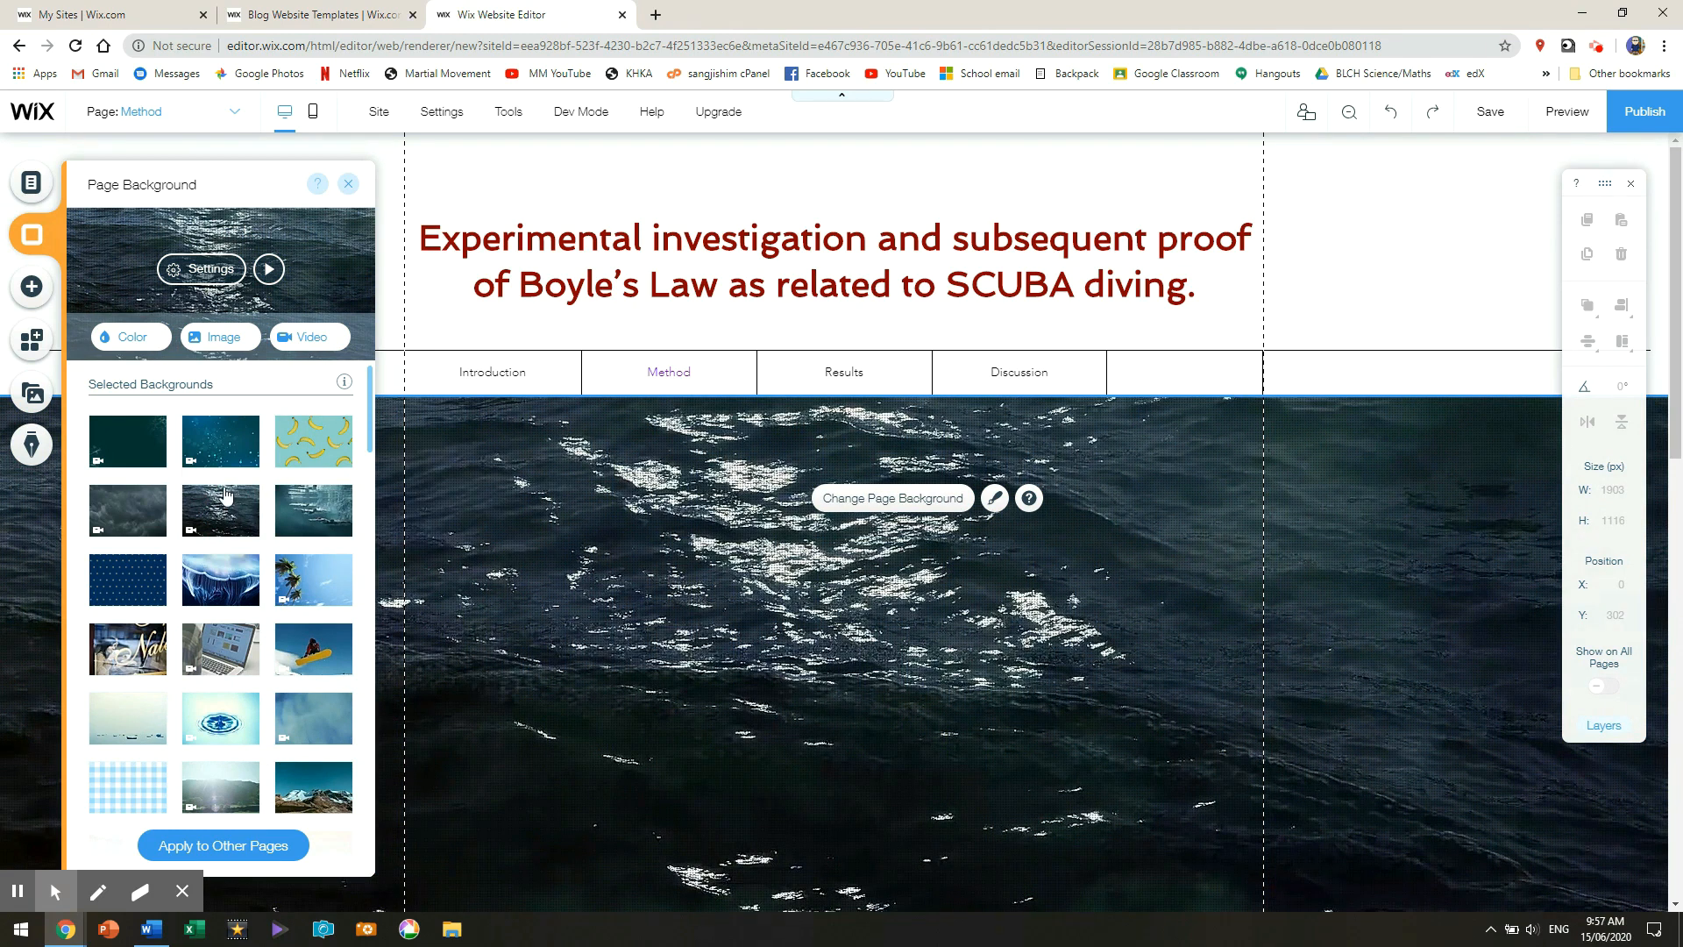
left_click(313, 718)
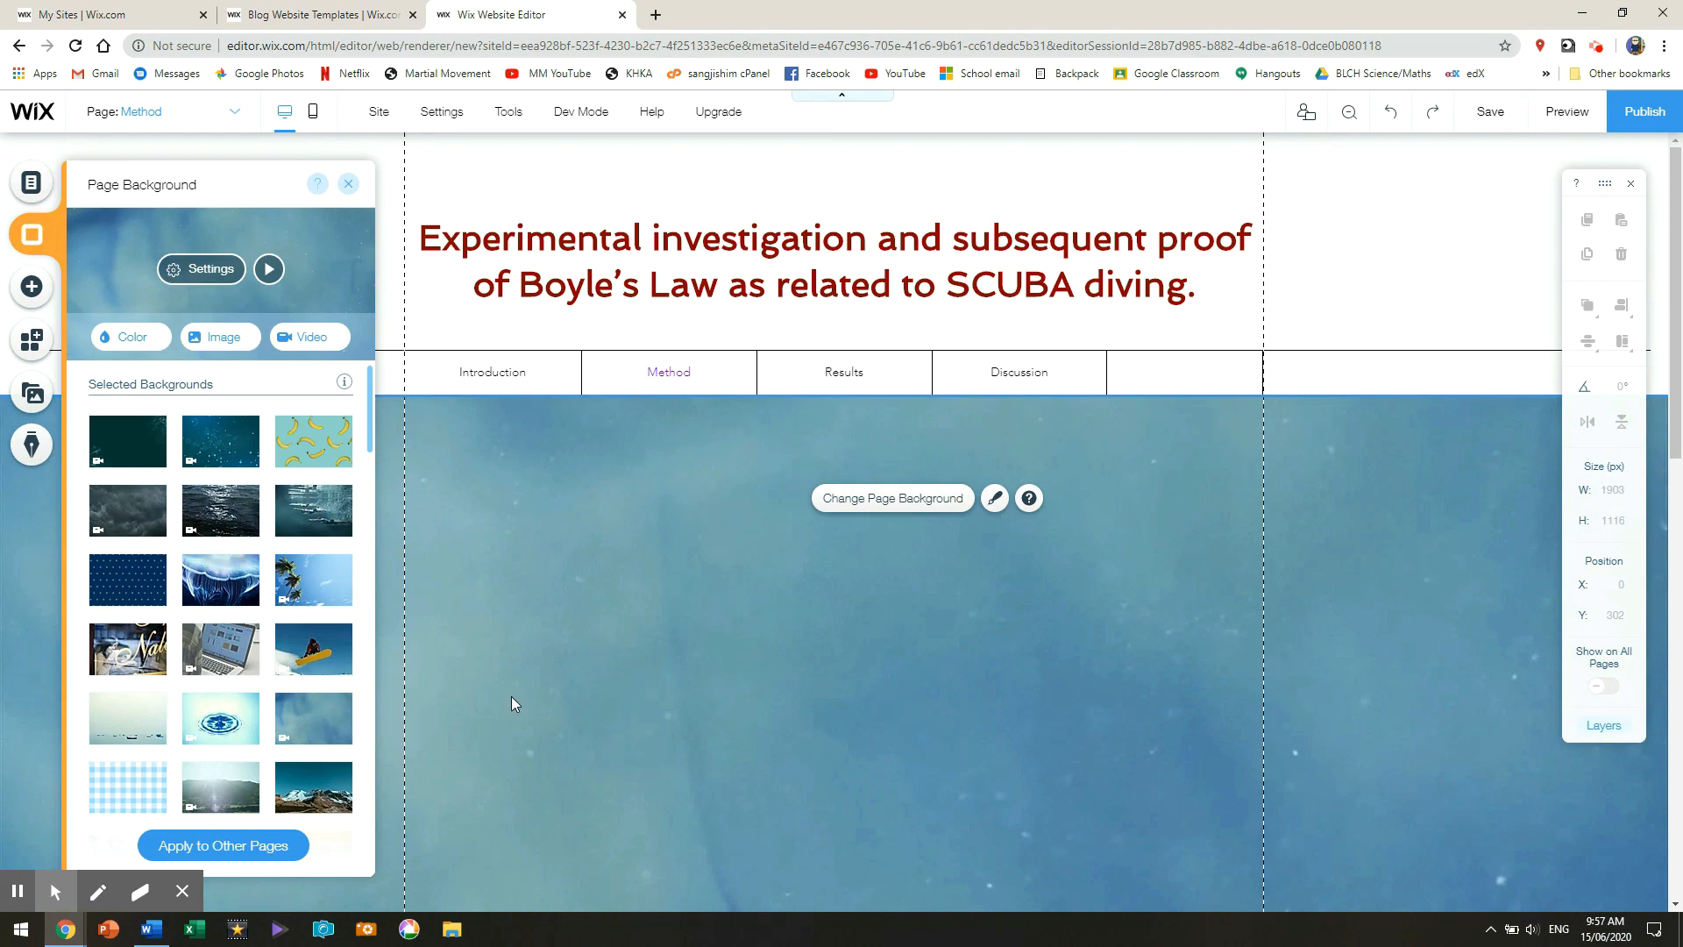
left_click(724, 708)
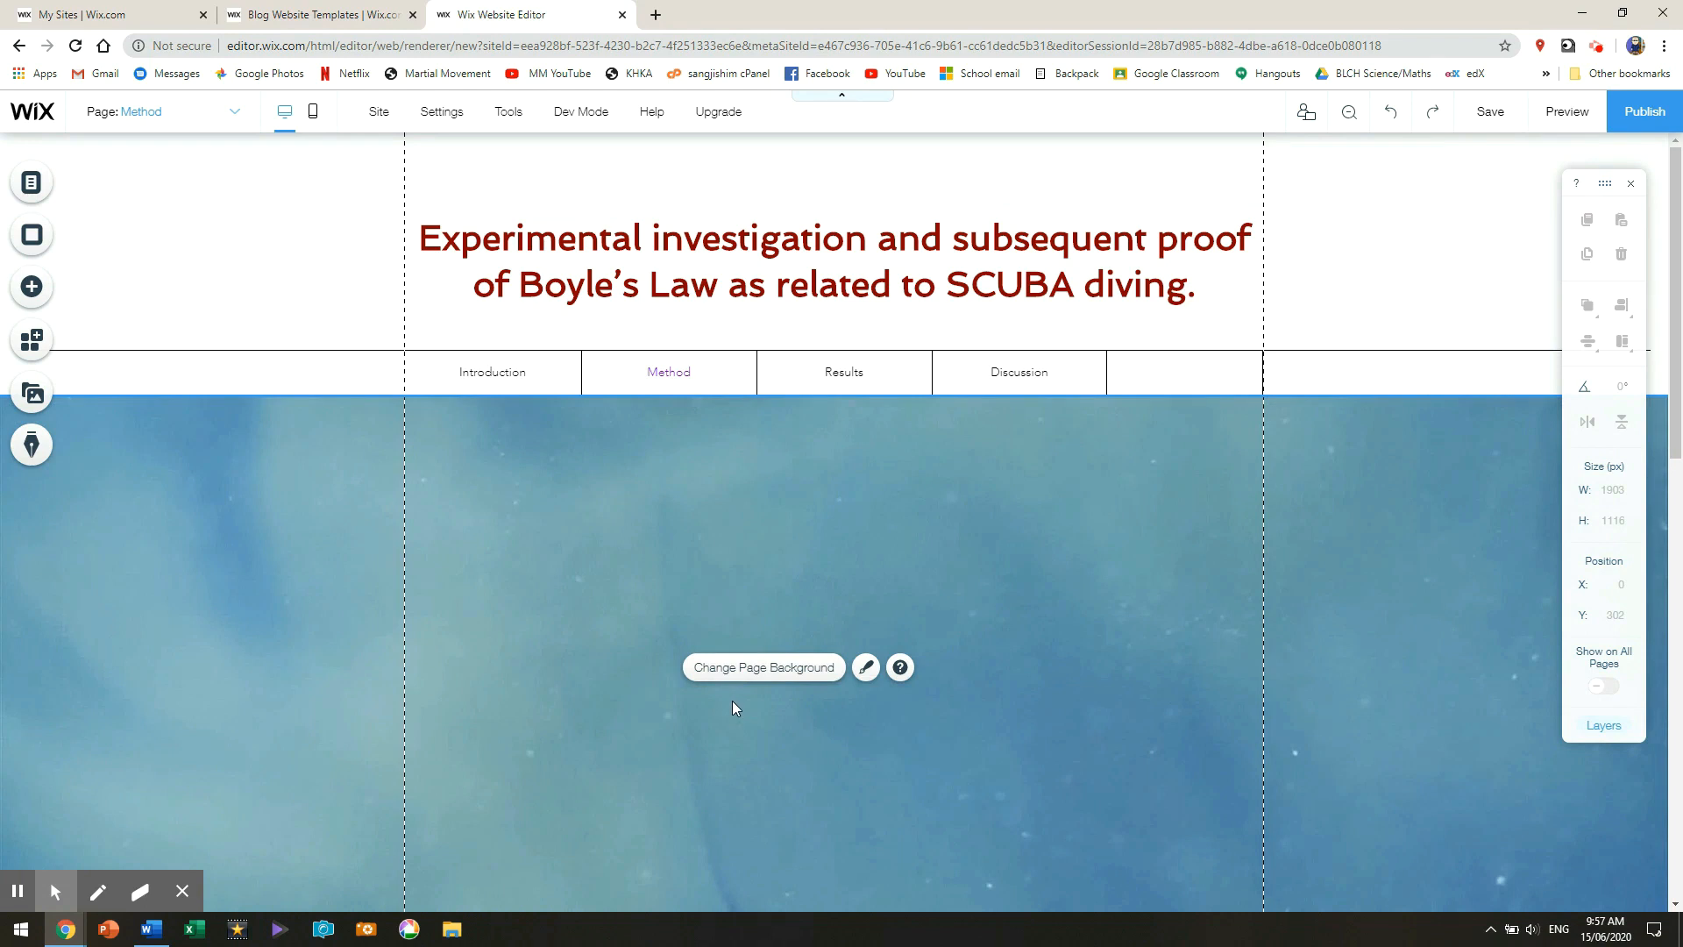
- Copy the paragraph under the Method heading in the Word report and return to the Wix editor
key("alt+Tab")
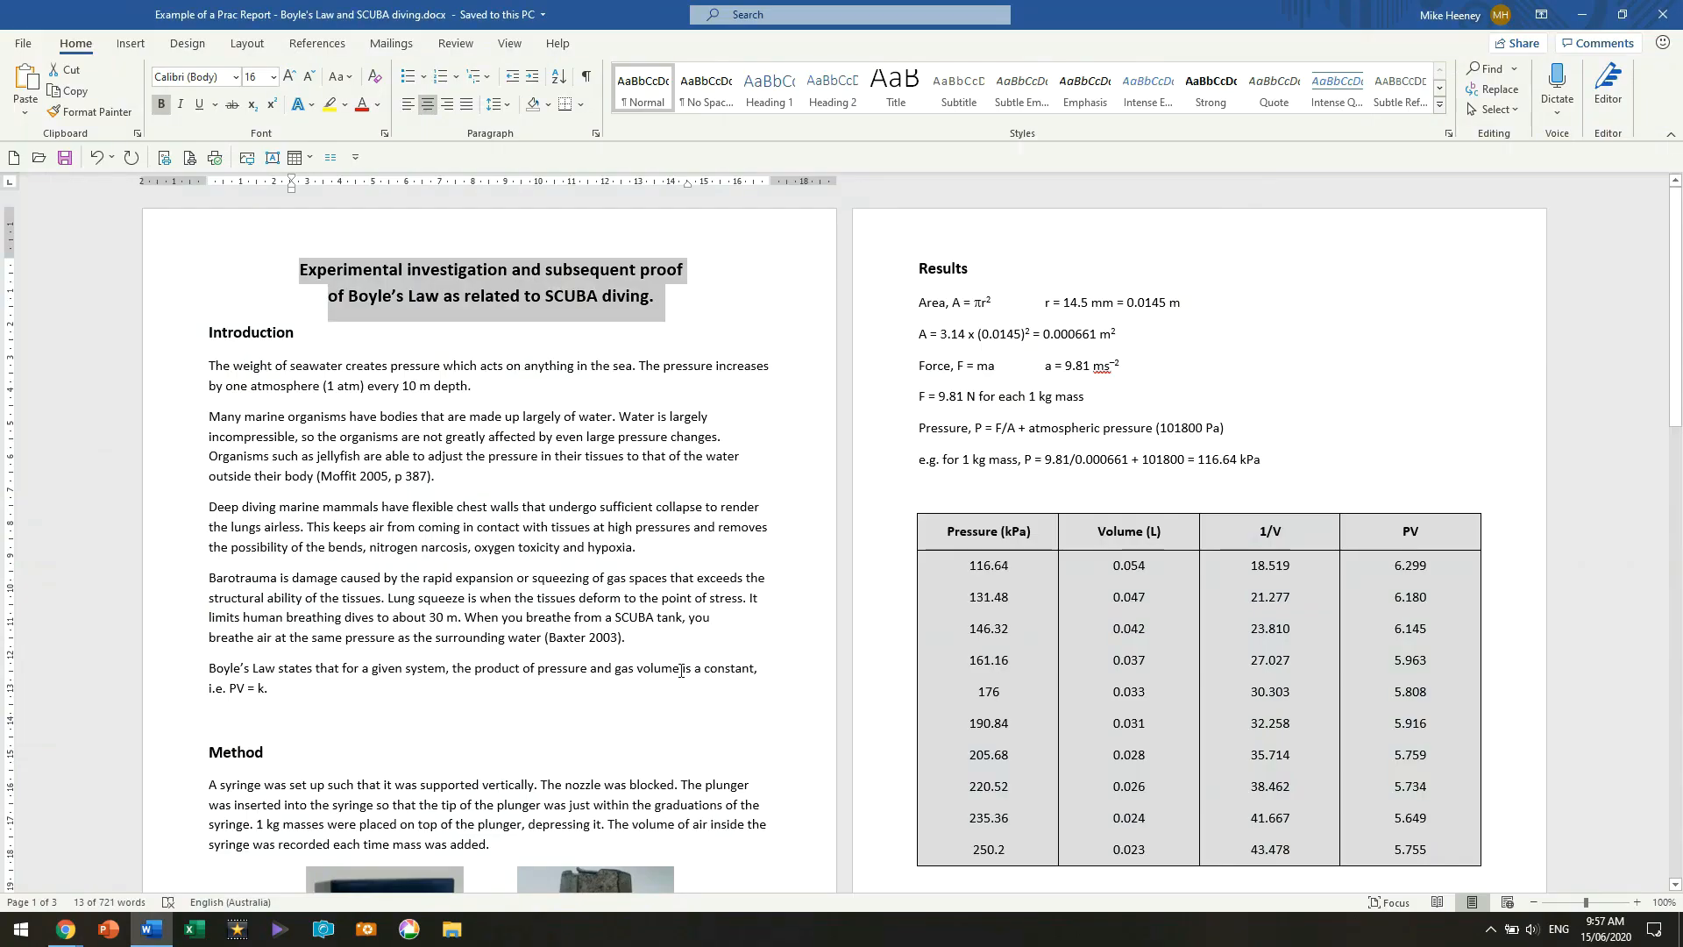
scroll(422, 746, "down", 3)
left_click_drag(209, 616, 489, 683)
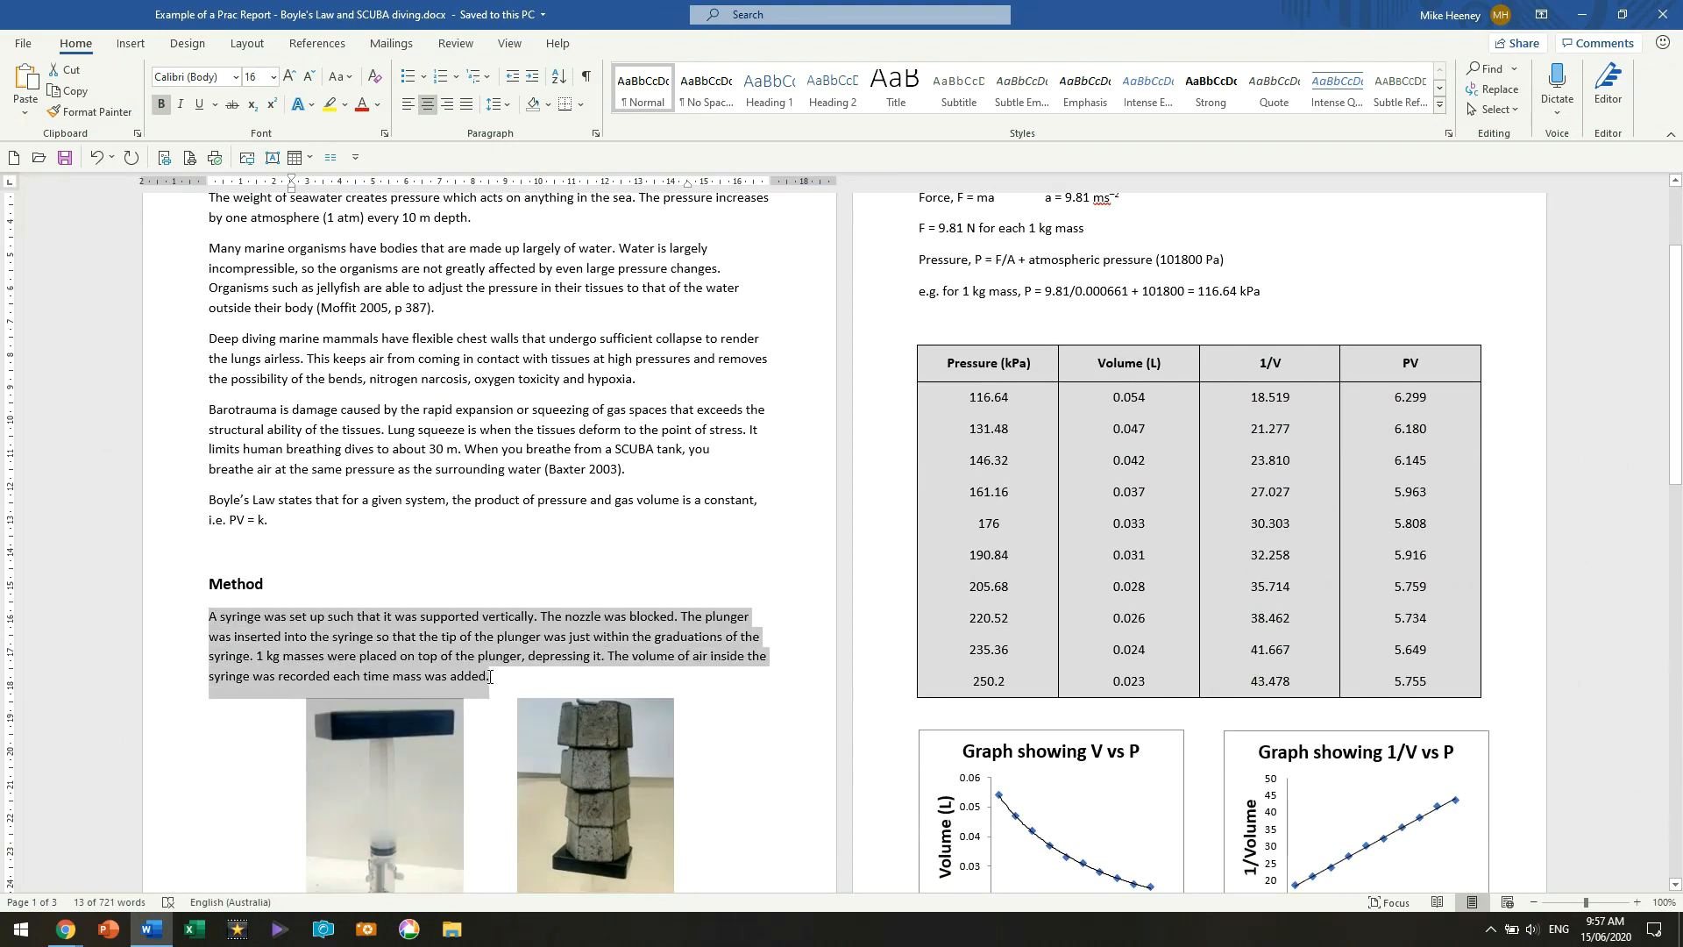
key("ctrl+c")
key("alt+Tab")
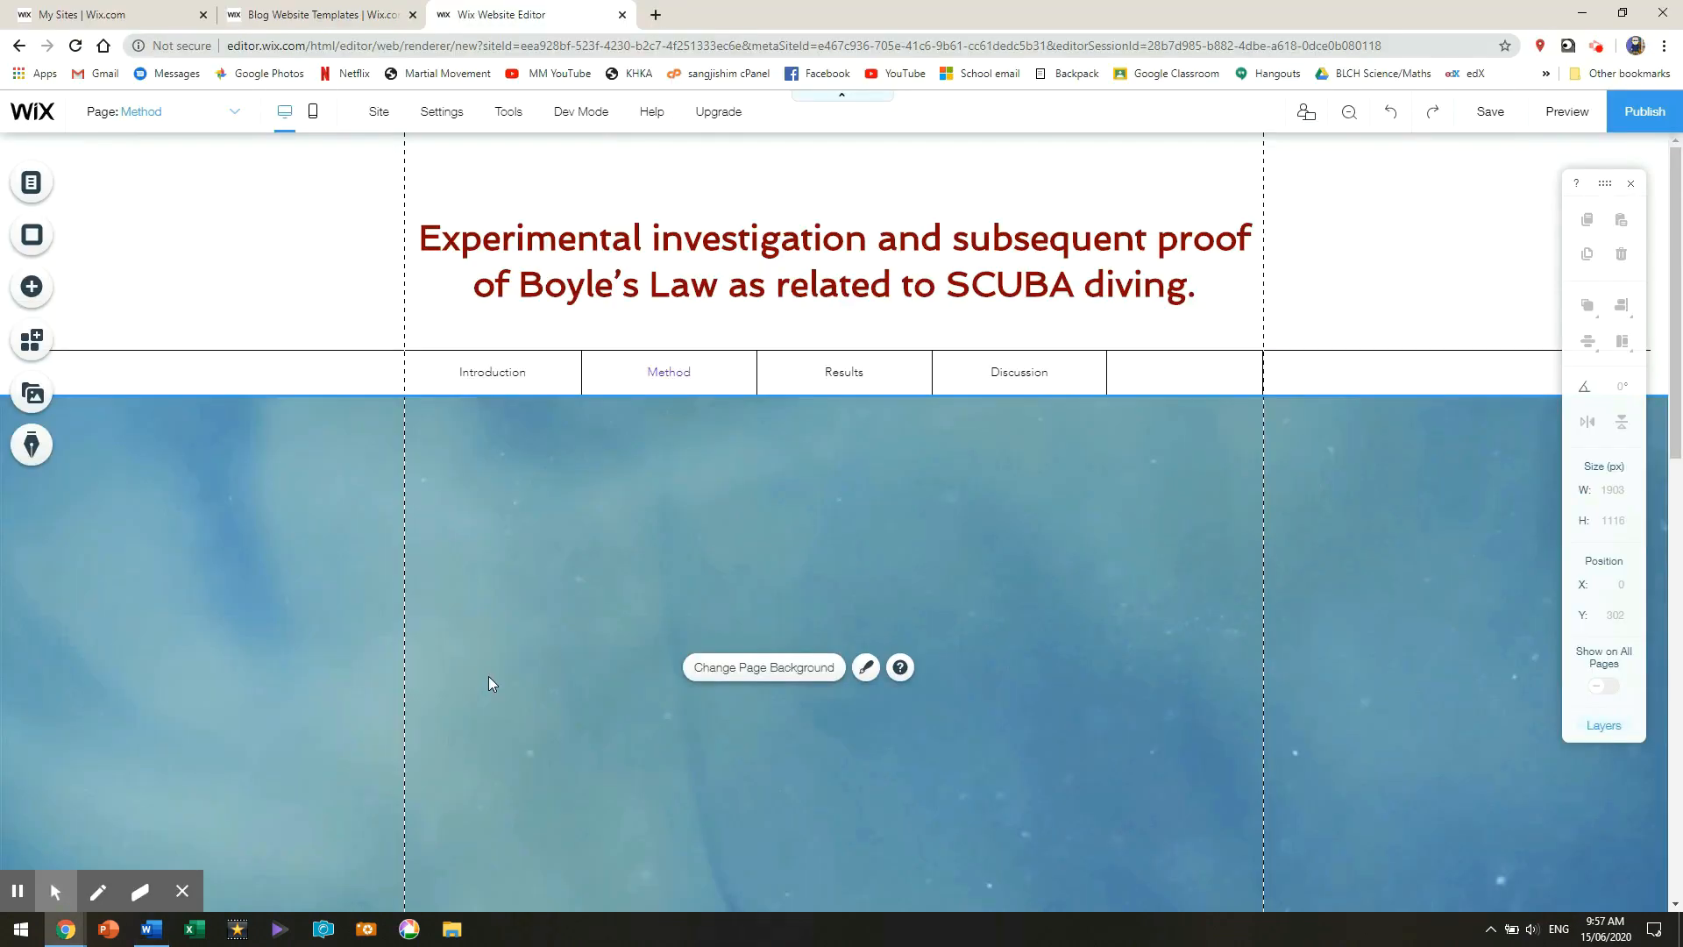
- Add an Avenir Light paragraph text element to the Method page
left_click(593, 480)
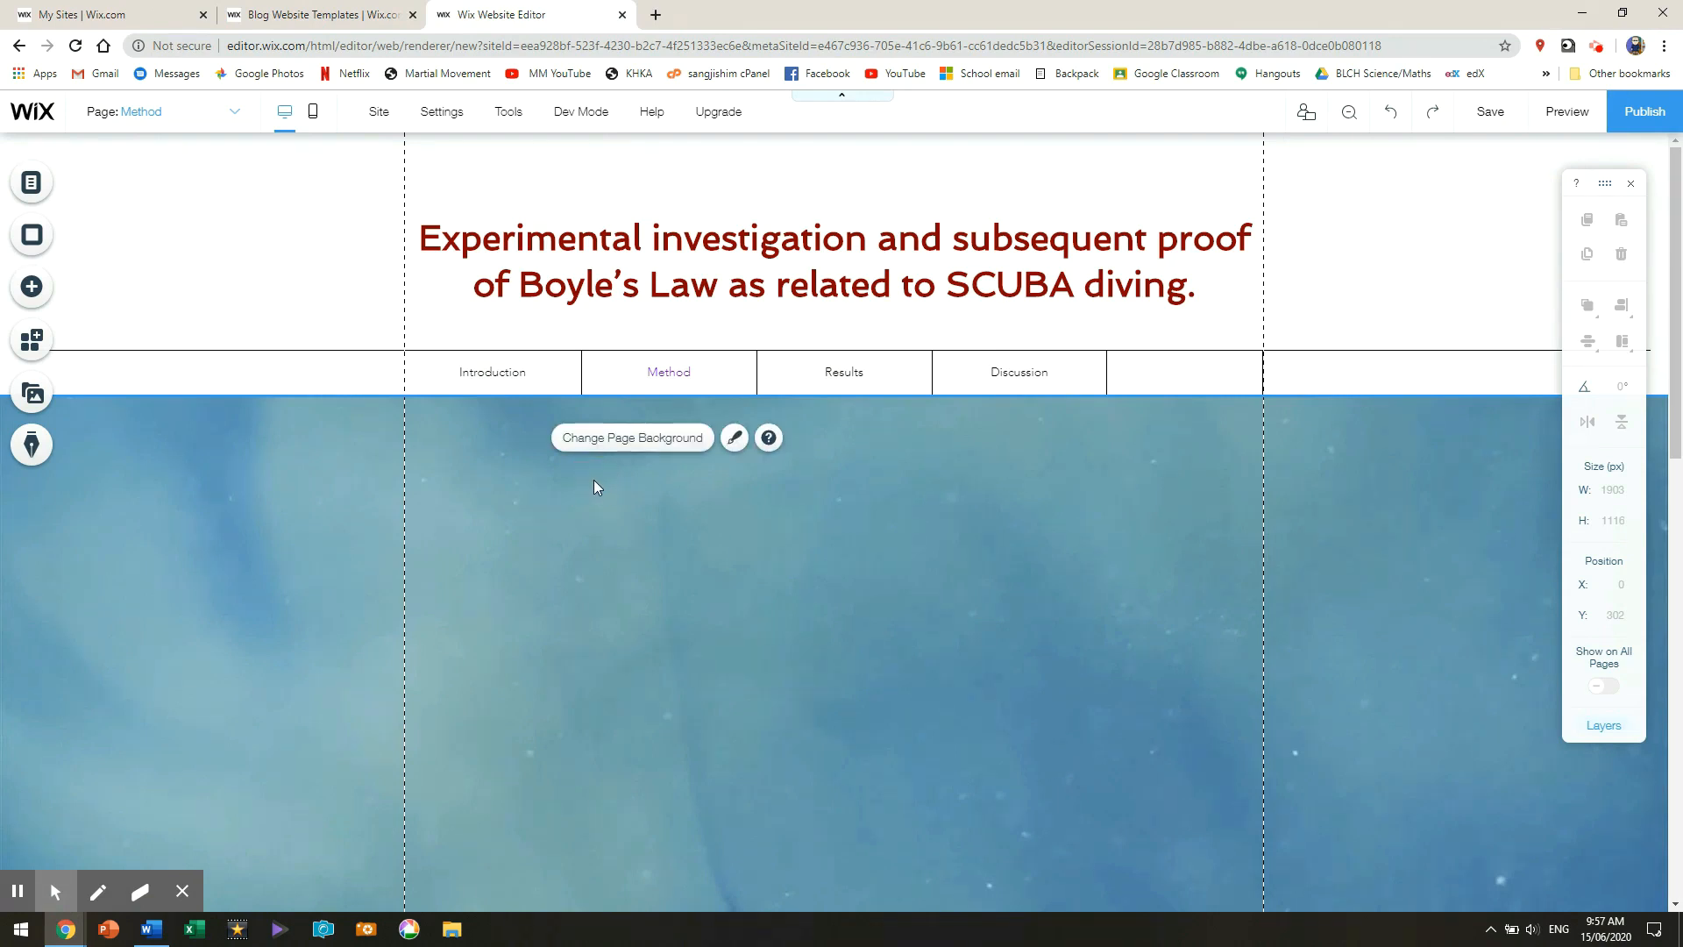
left_click(668, 513)
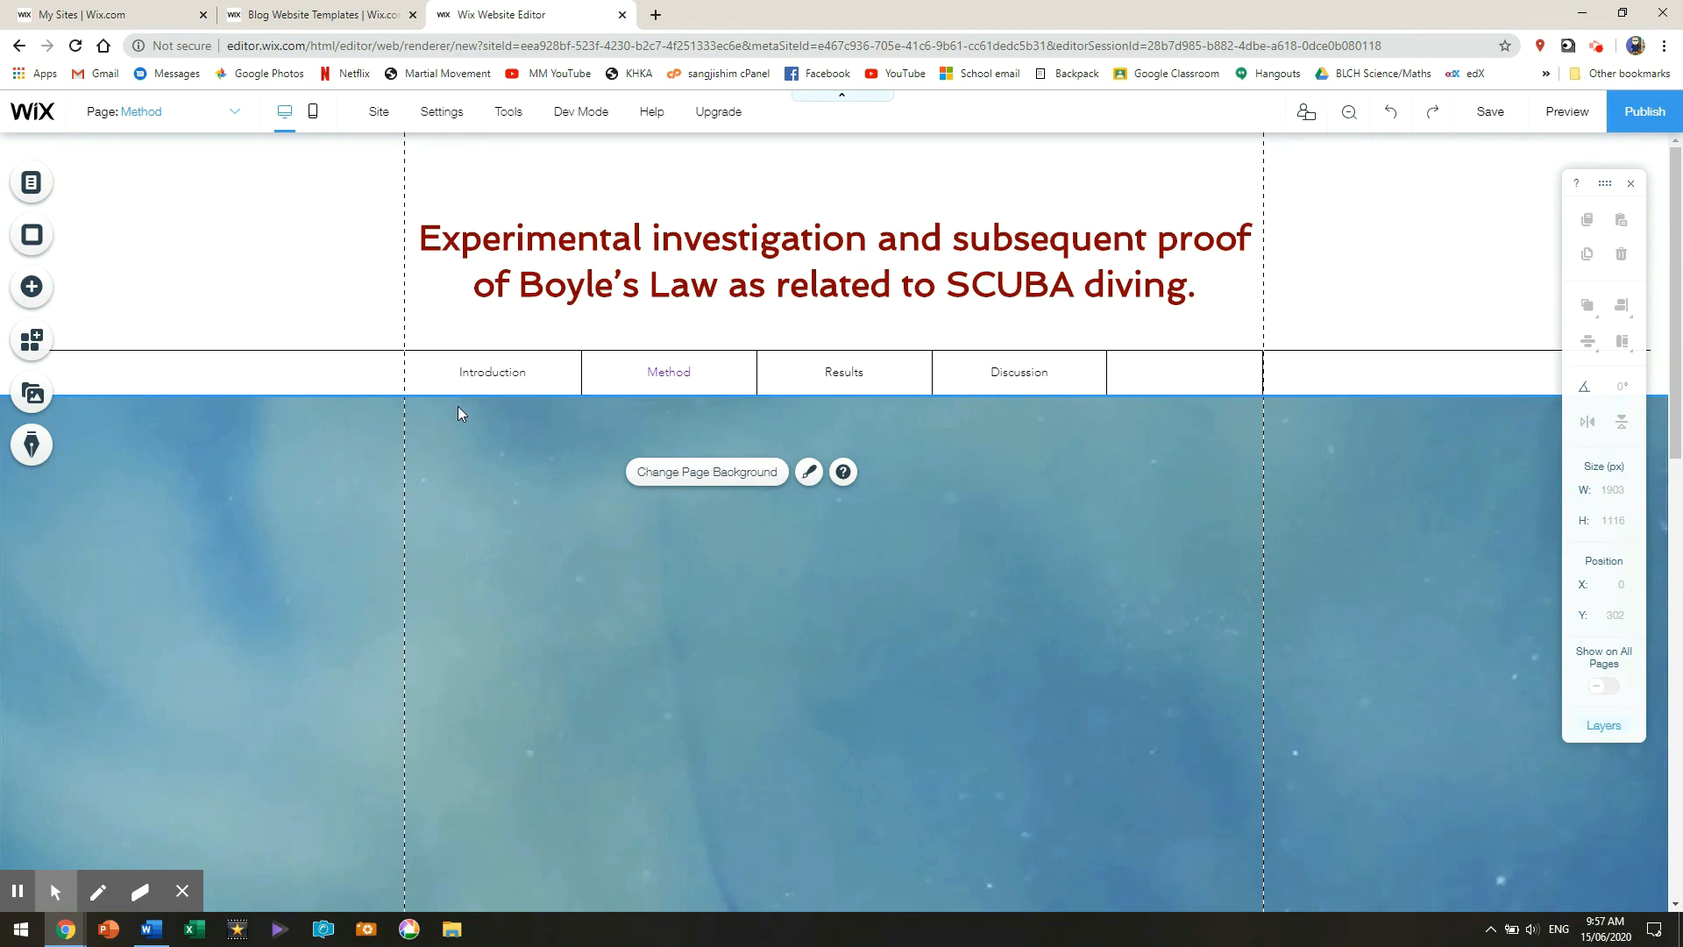
left_click(35, 293)
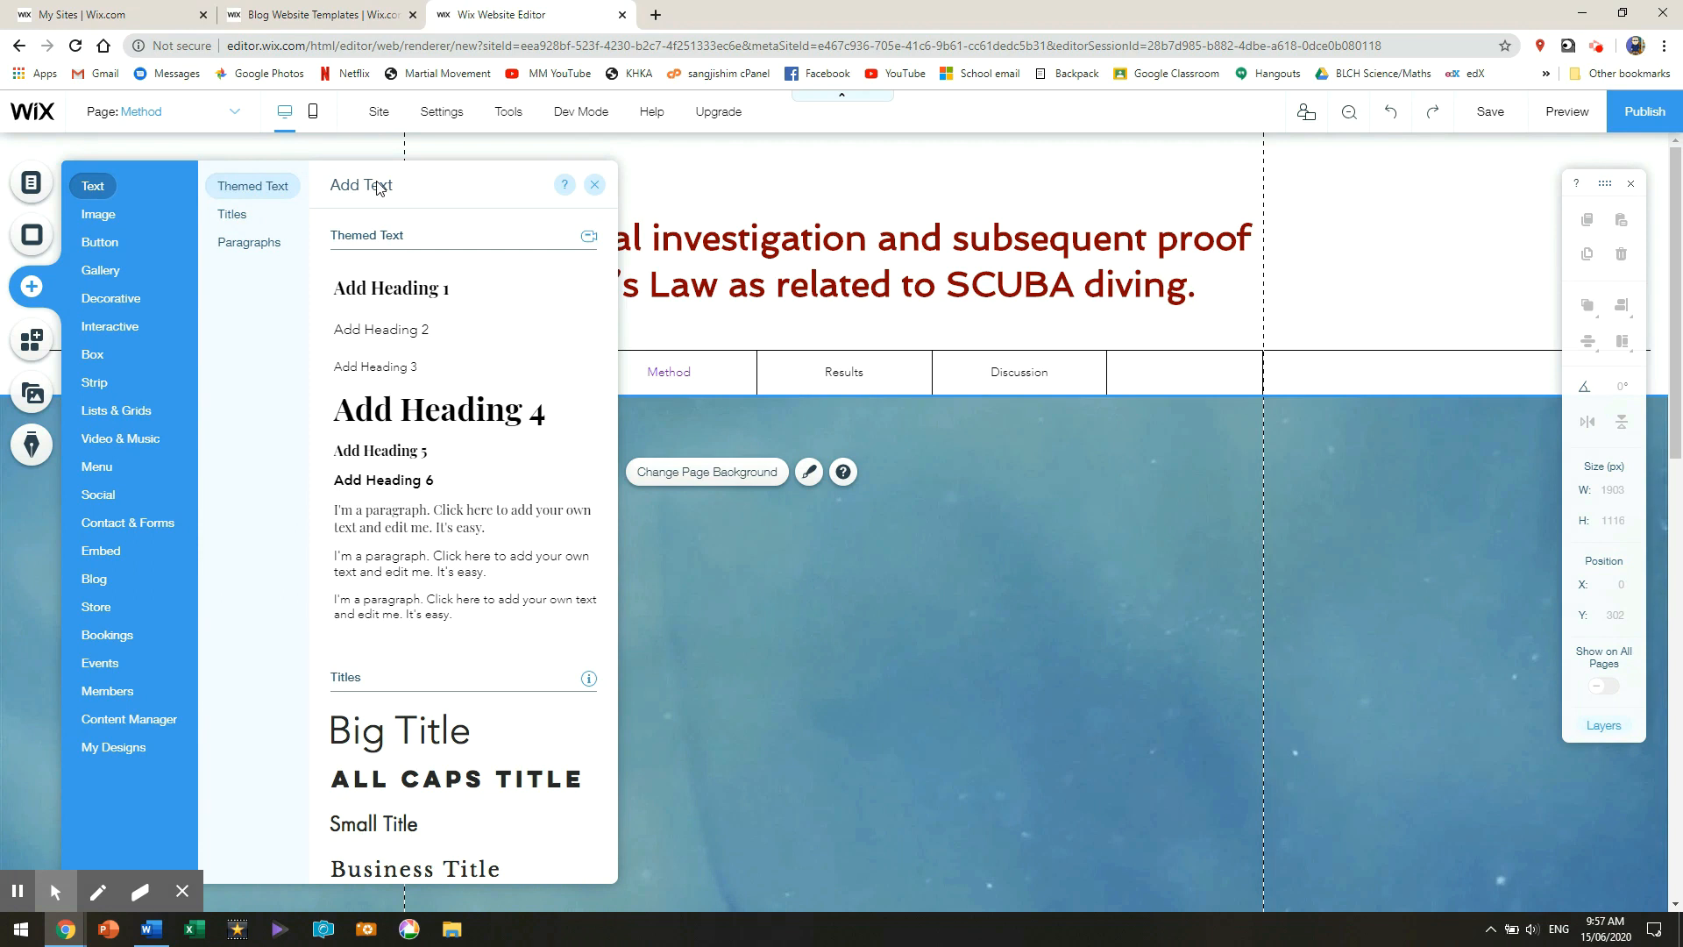
left_click(238, 215)
left_click(250, 186)
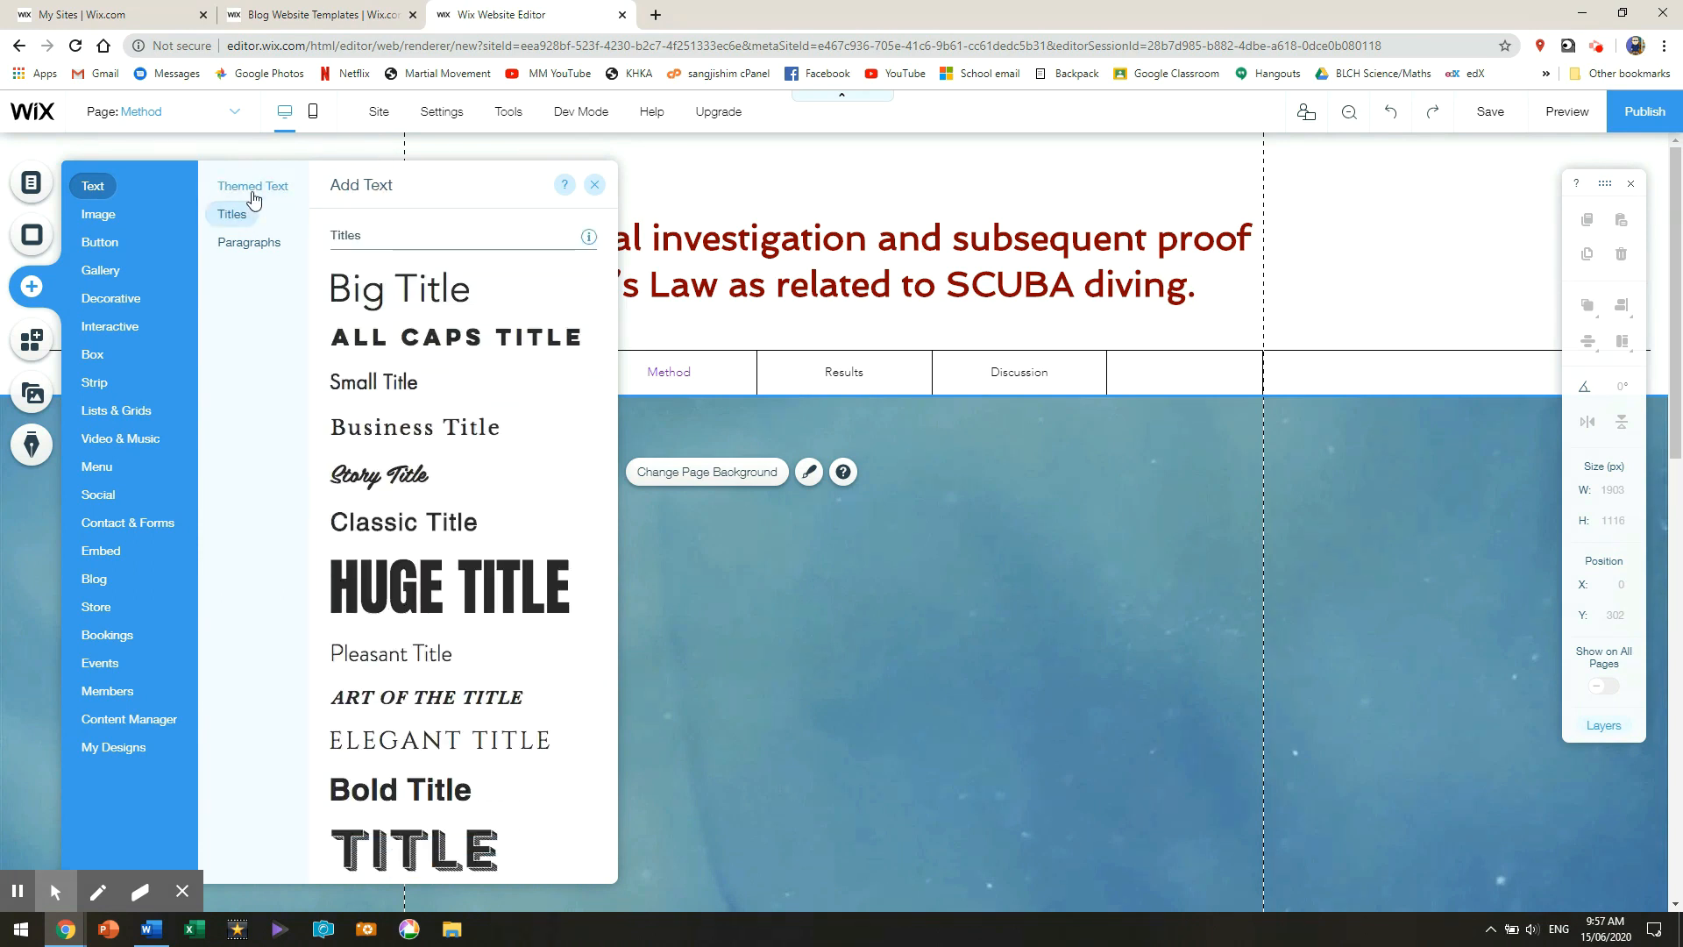
left_click(247, 215)
left_click(247, 245)
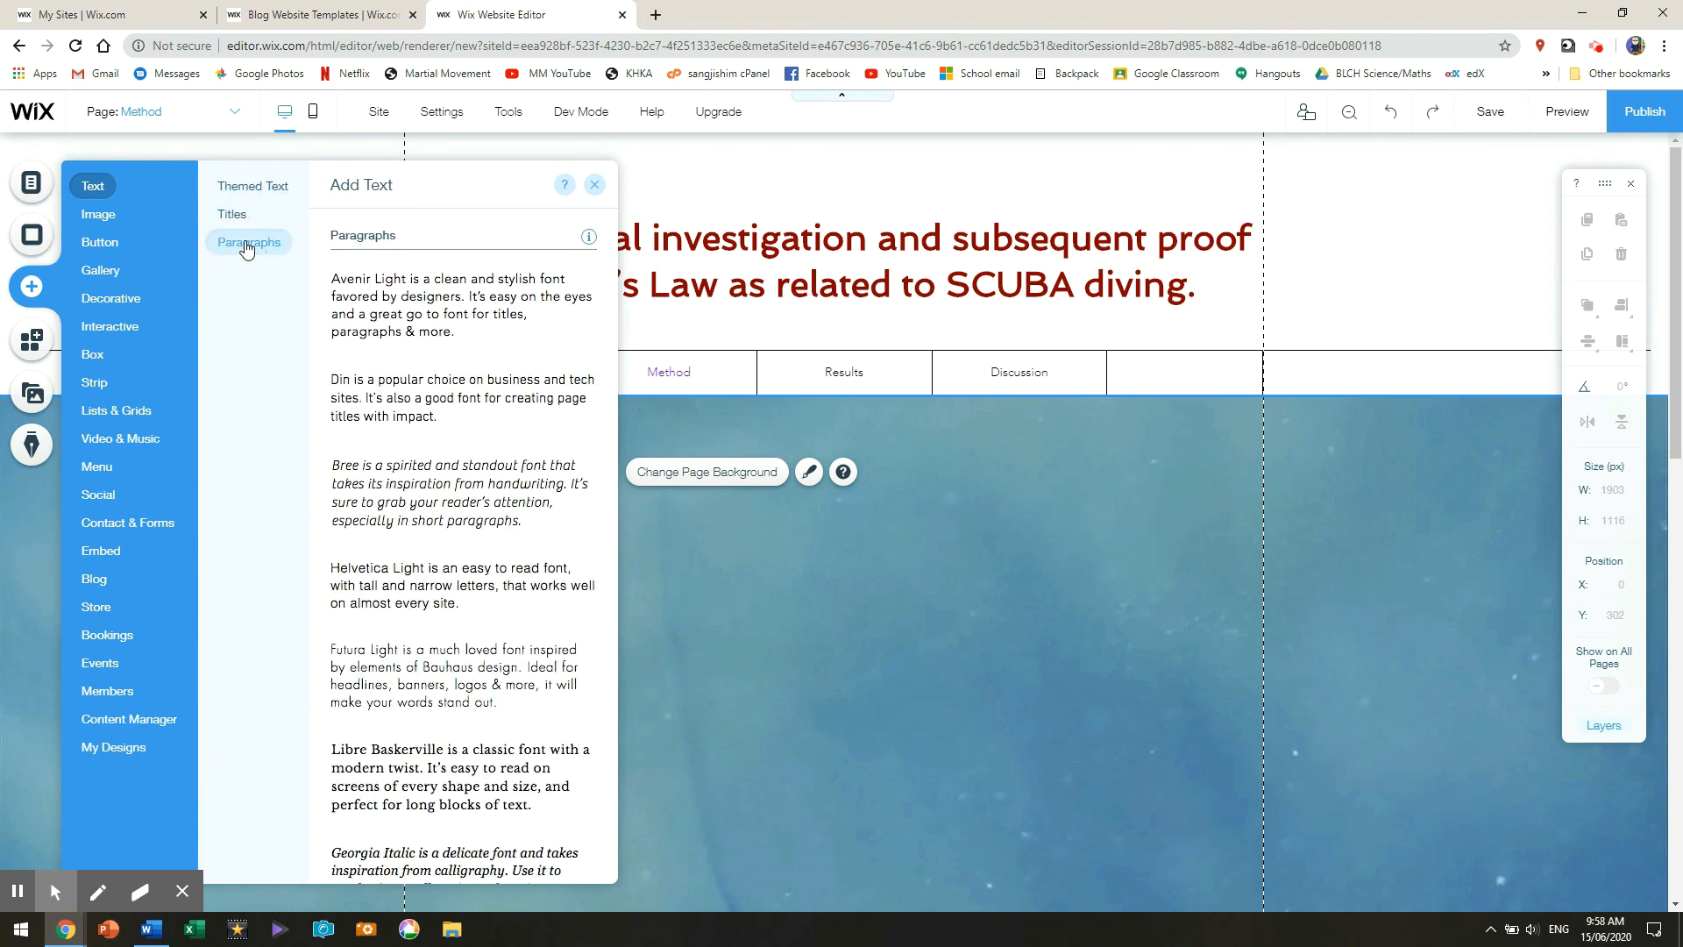
left_click(399, 317)
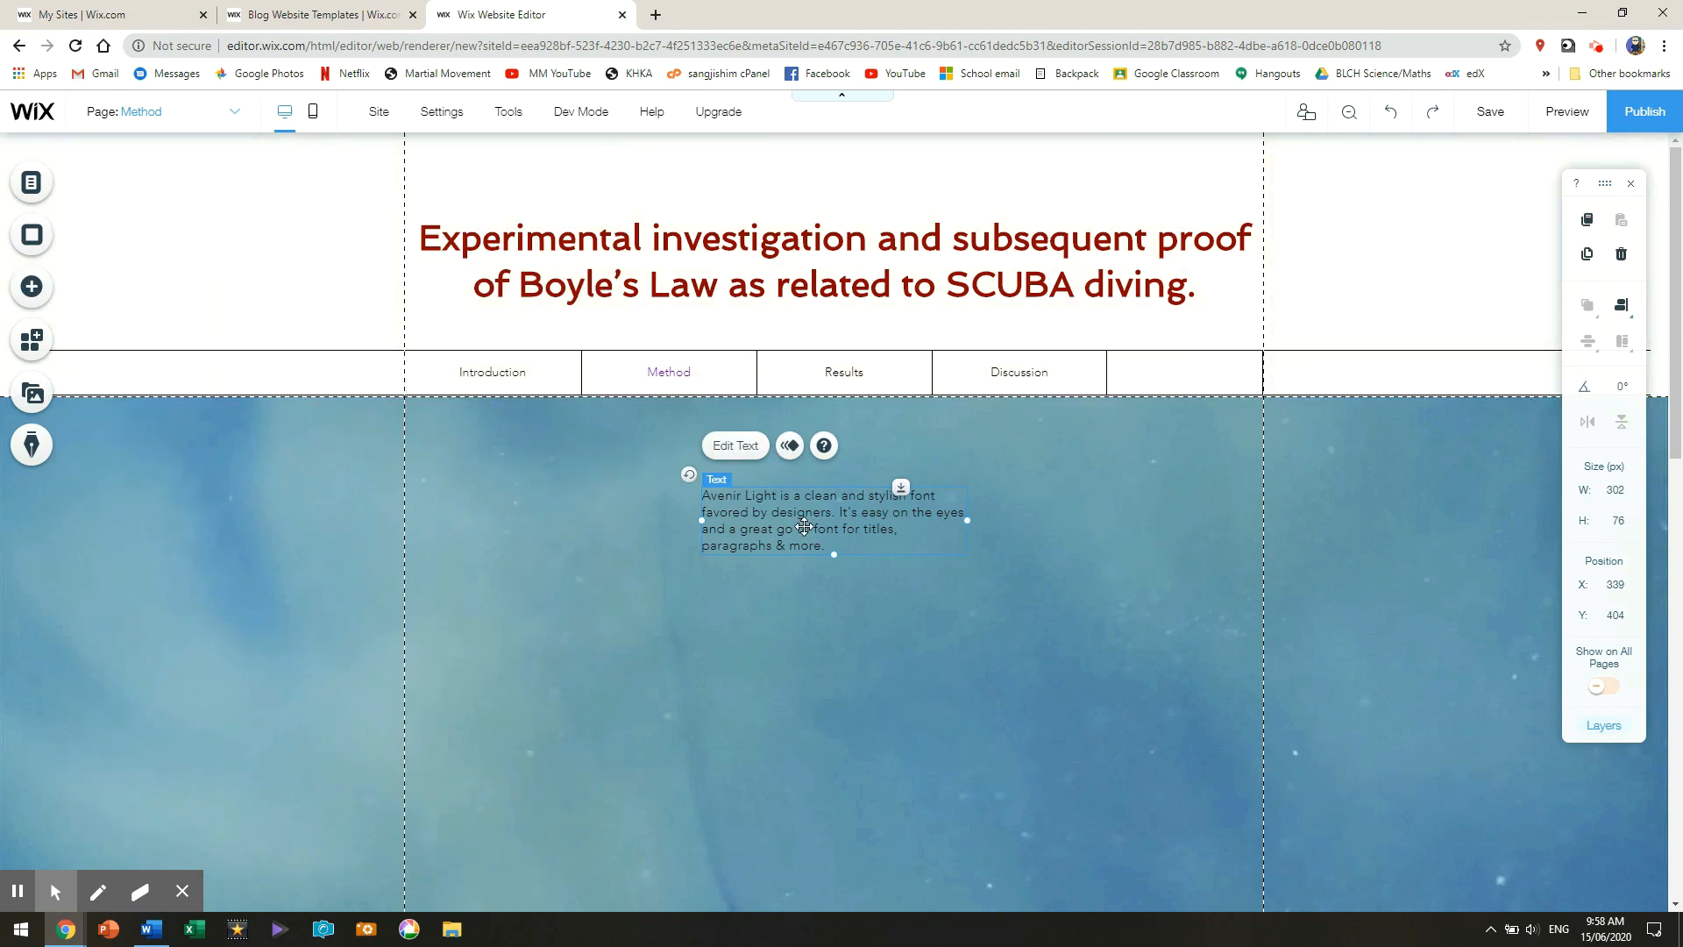
- Replace the placeholder text with the copied Method paragraph and widen the text box leftward to about 542 px
double_click(803, 526)
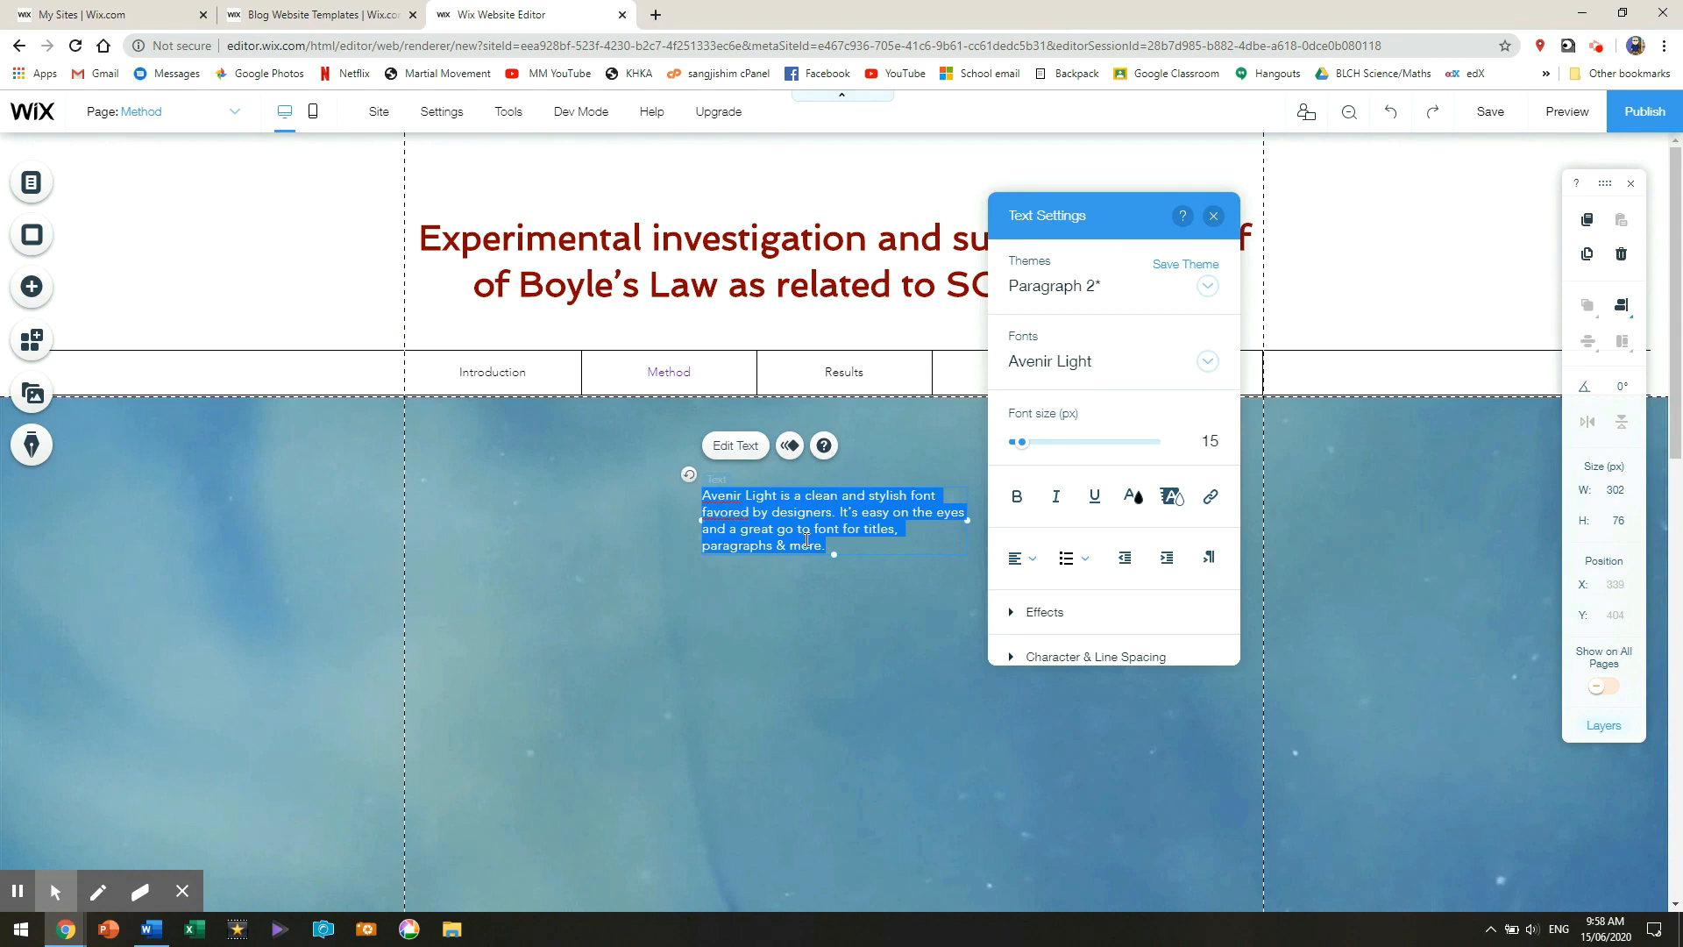
key("ctrl+v")
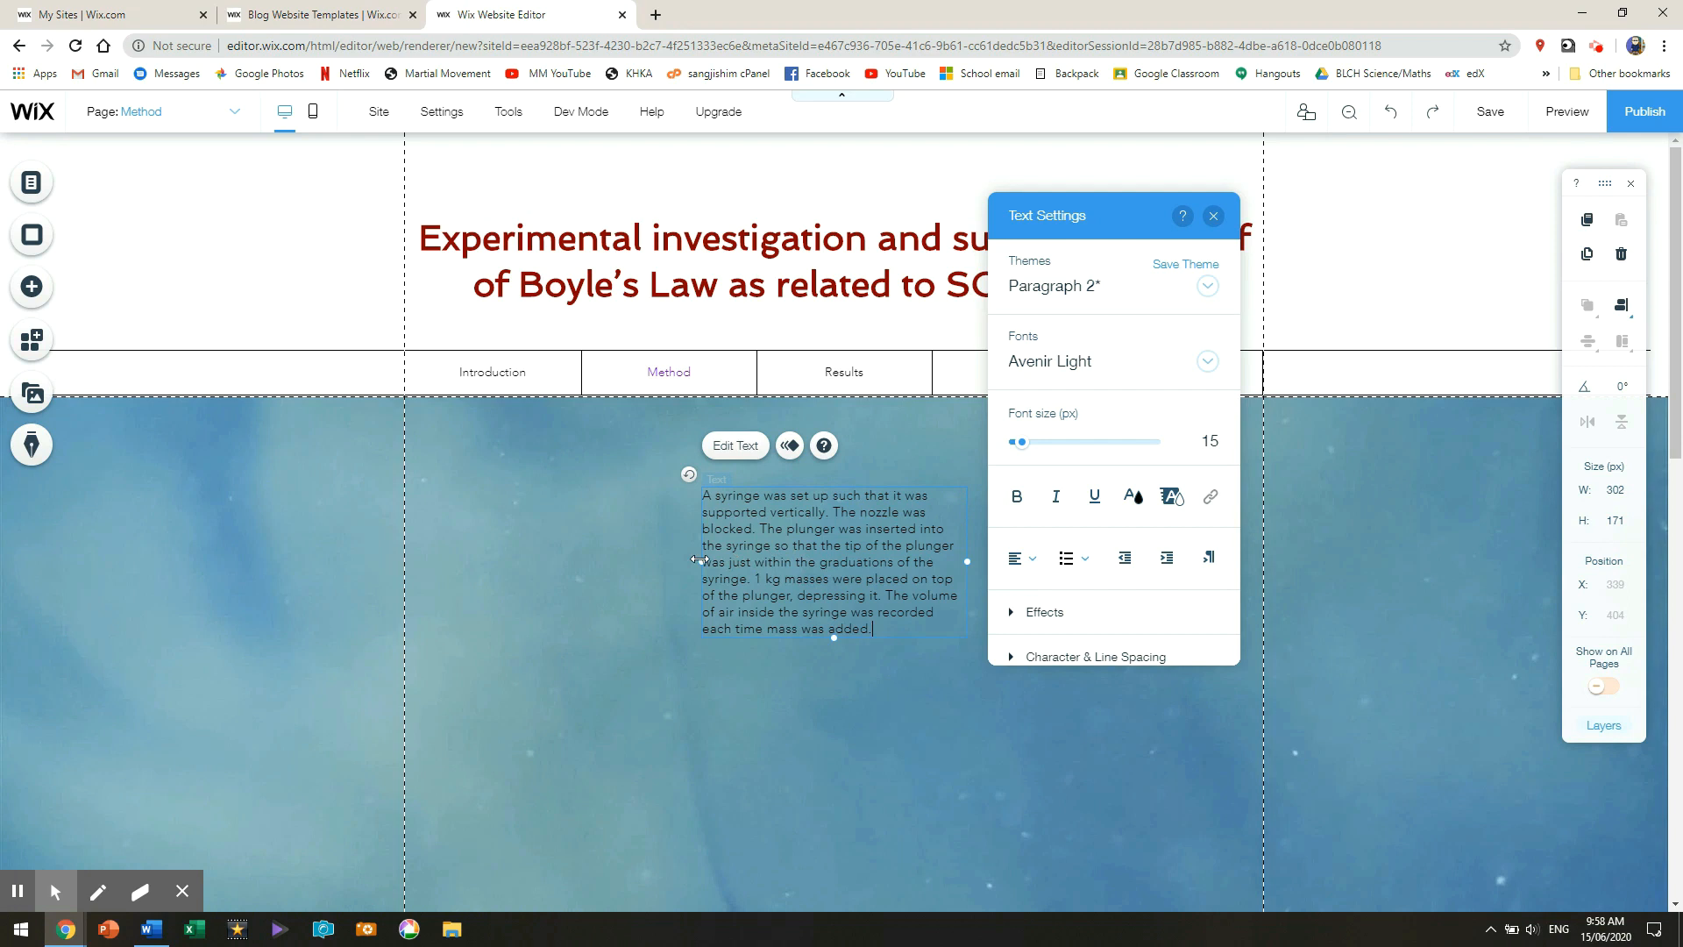
left_click_drag(698, 559, 489, 556)
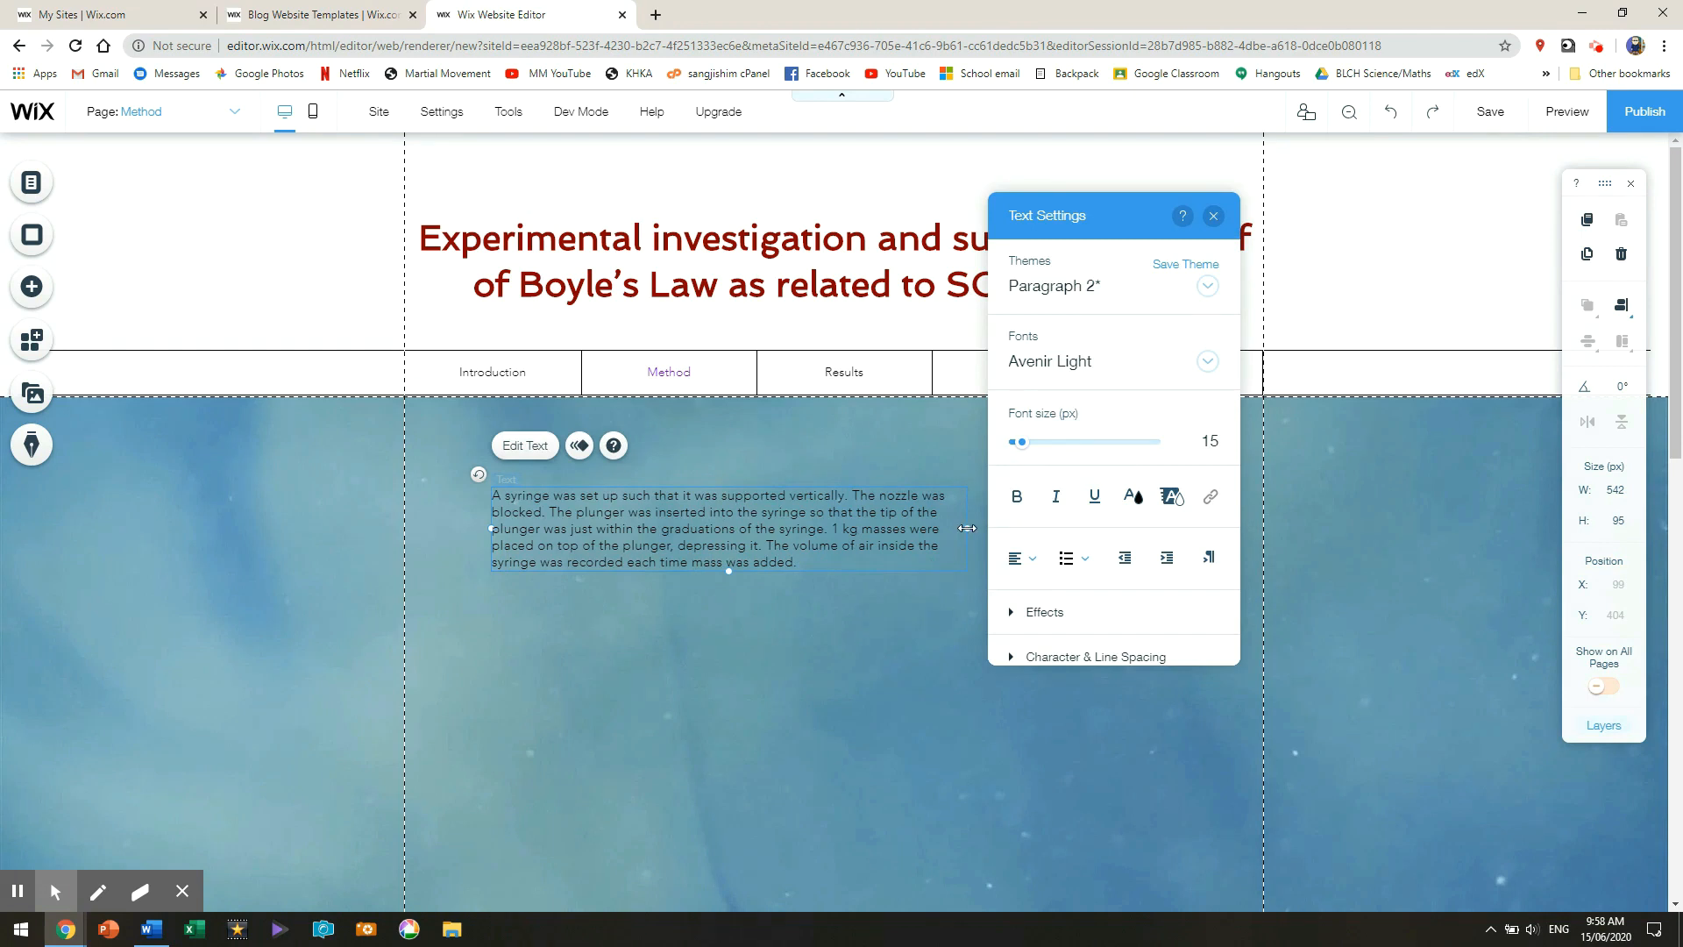
- Widen the Method paragraph's text box to about 801 px and set its font size to 21 px
left_click_drag(968, 529, 1197, 543)
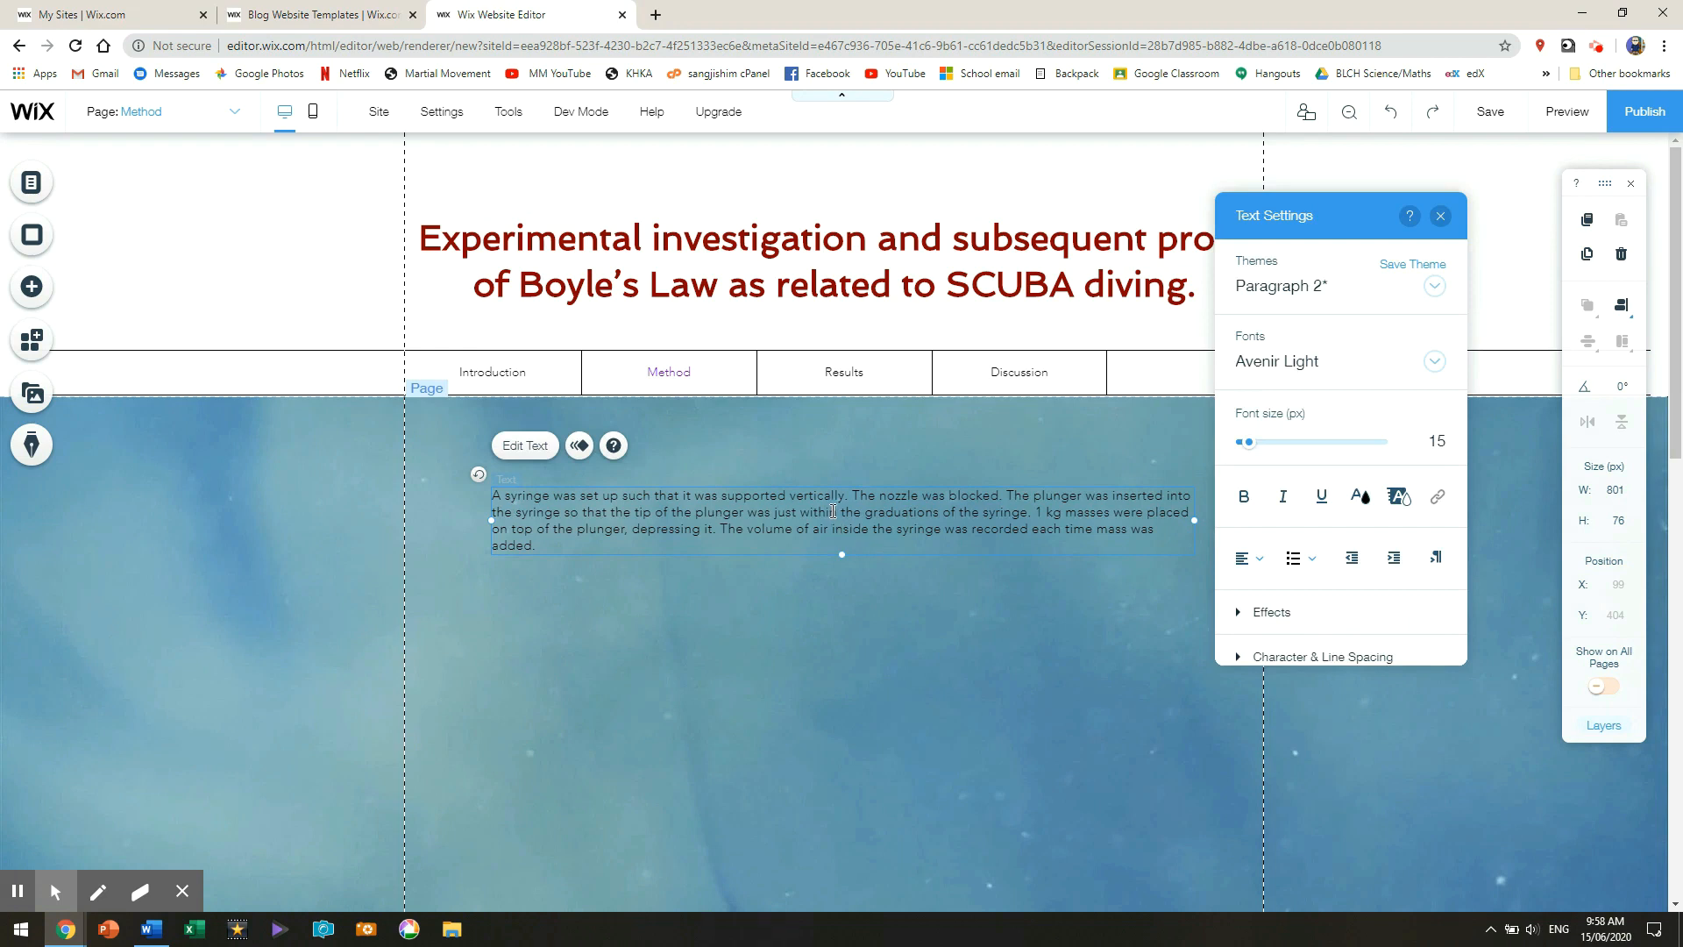
left_click(1046, 603)
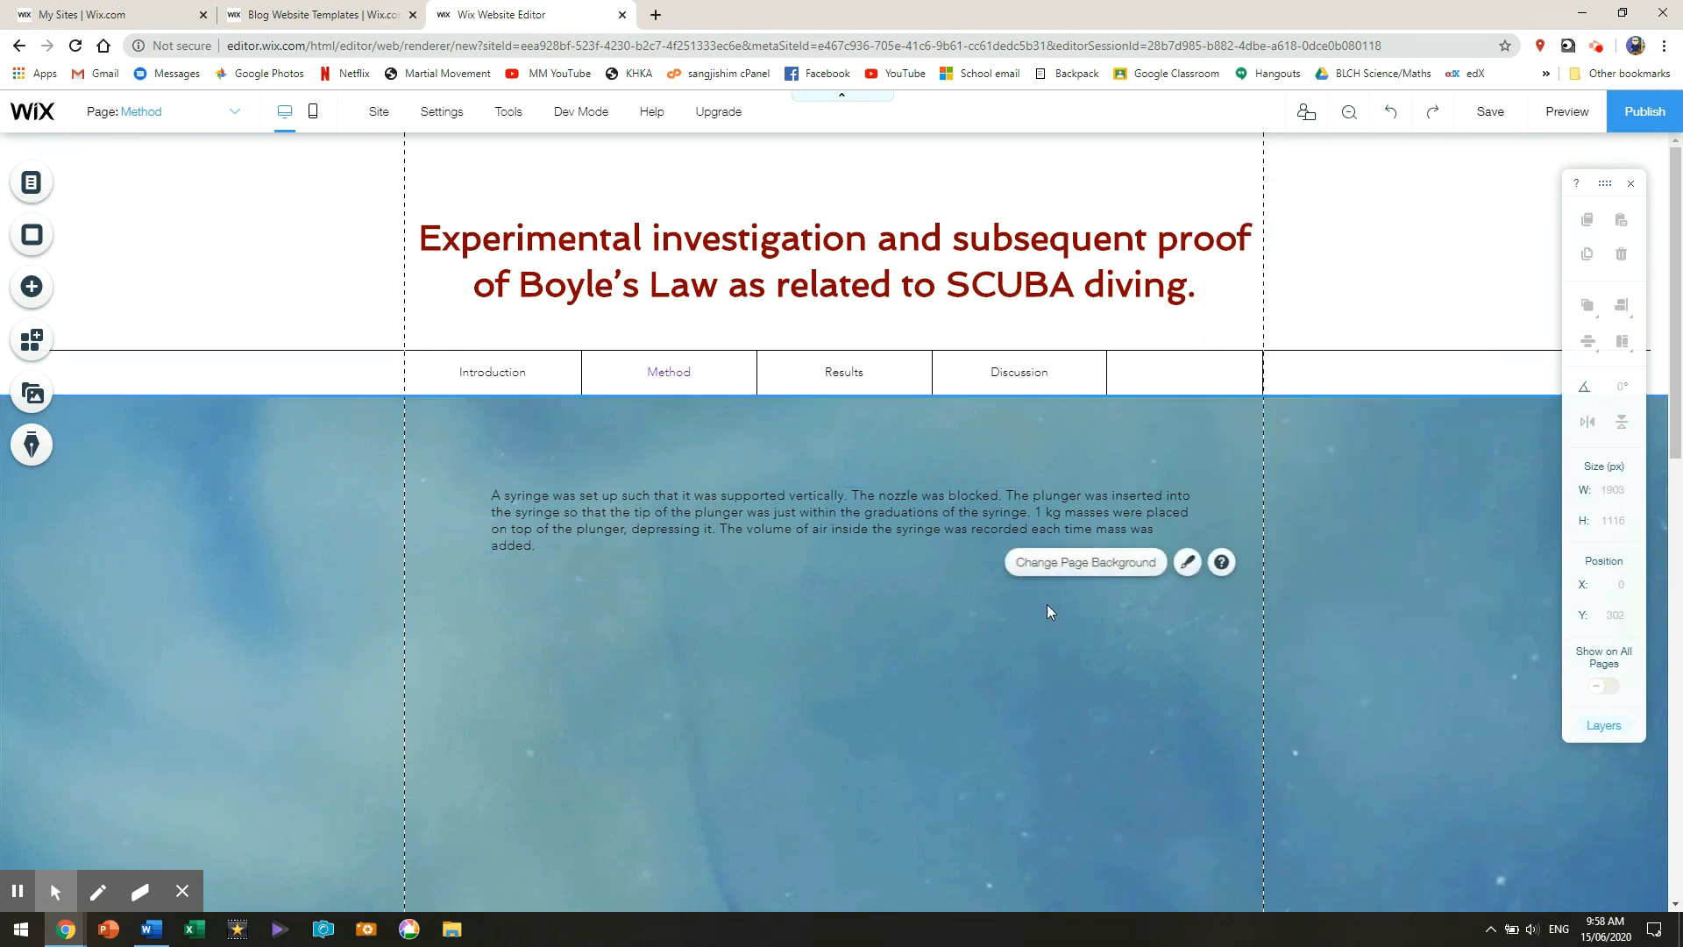
double_click(844, 519)
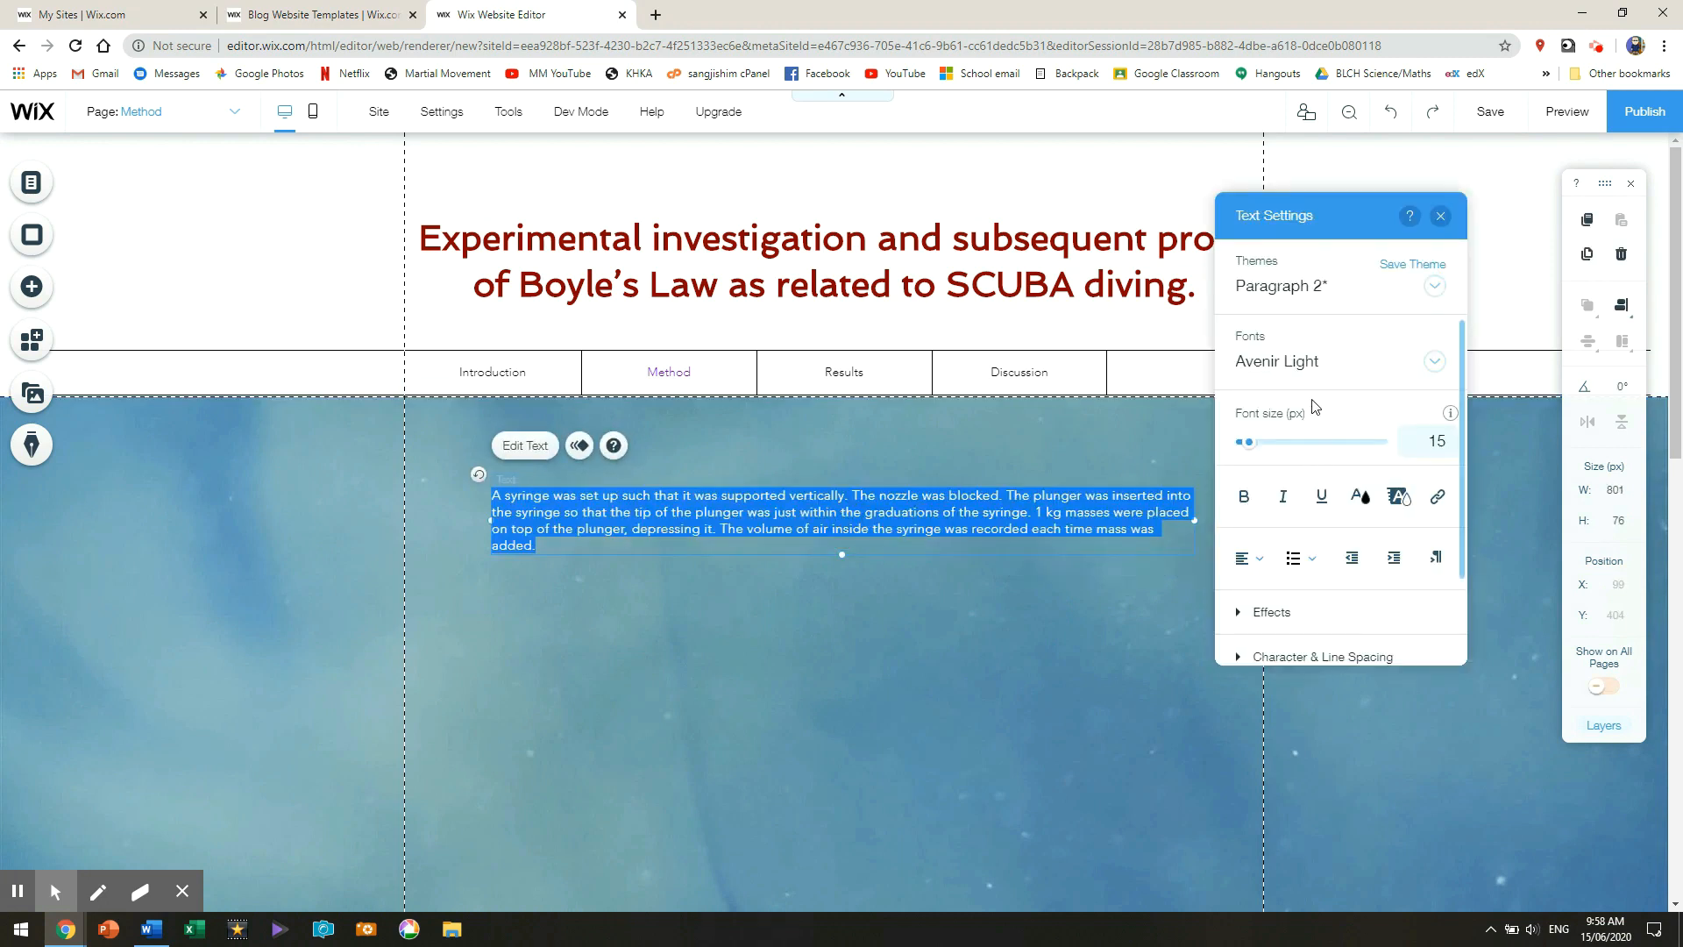
left_click_drag(1249, 443, 1251, 443)
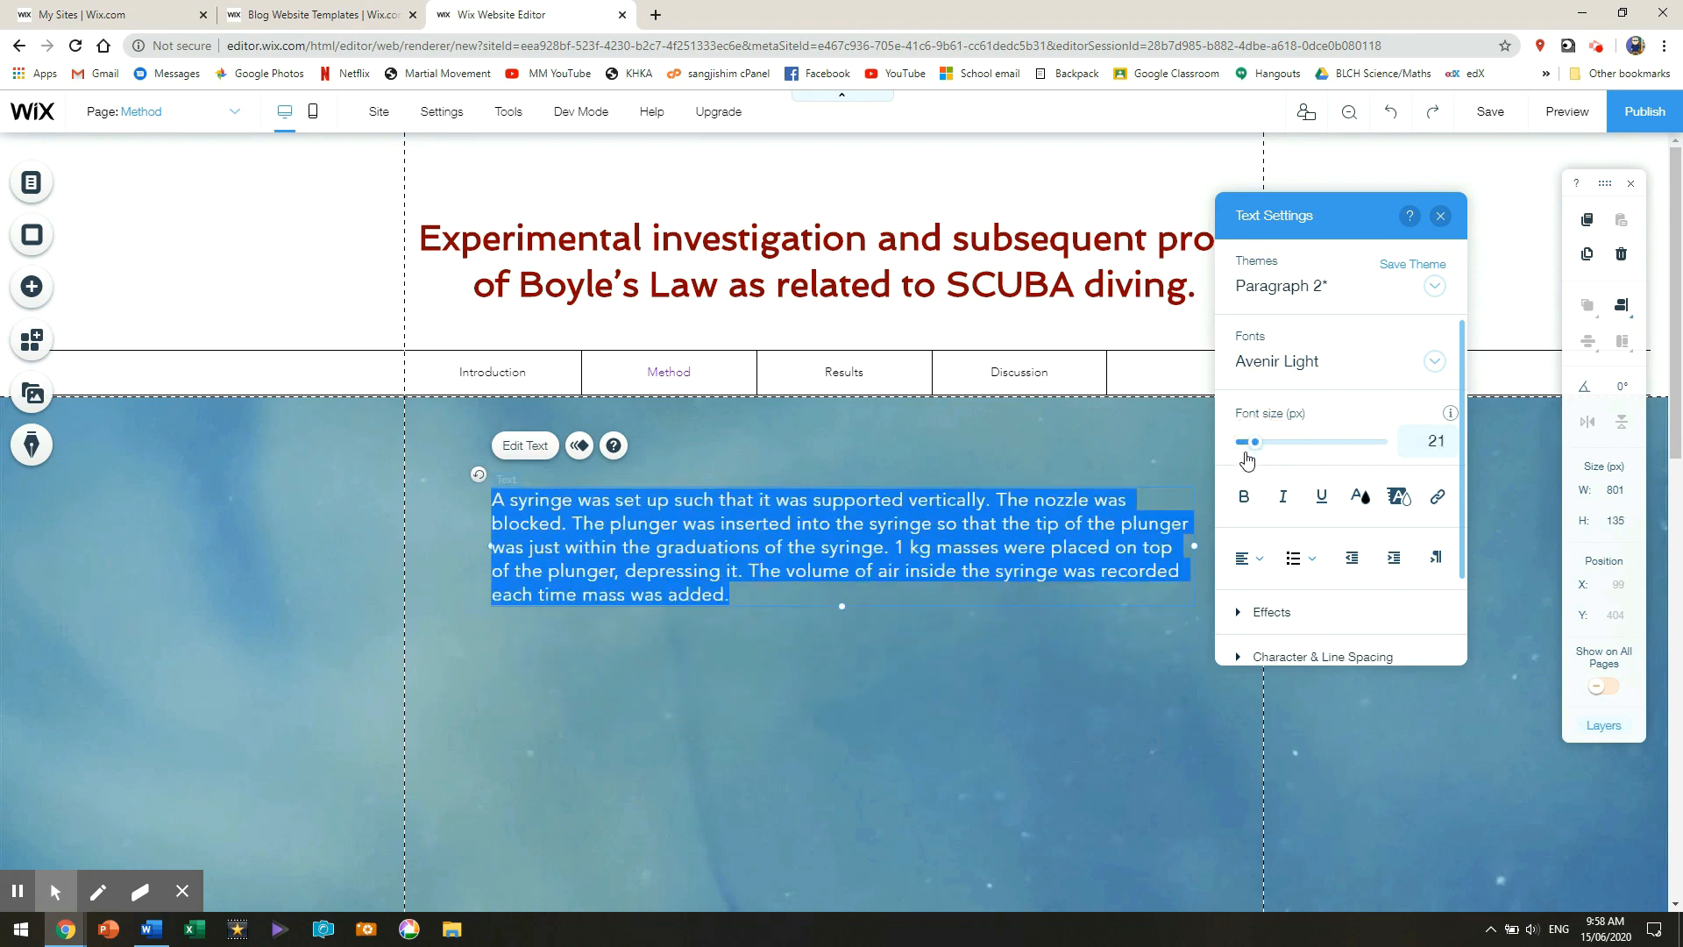
left_click(903, 675)
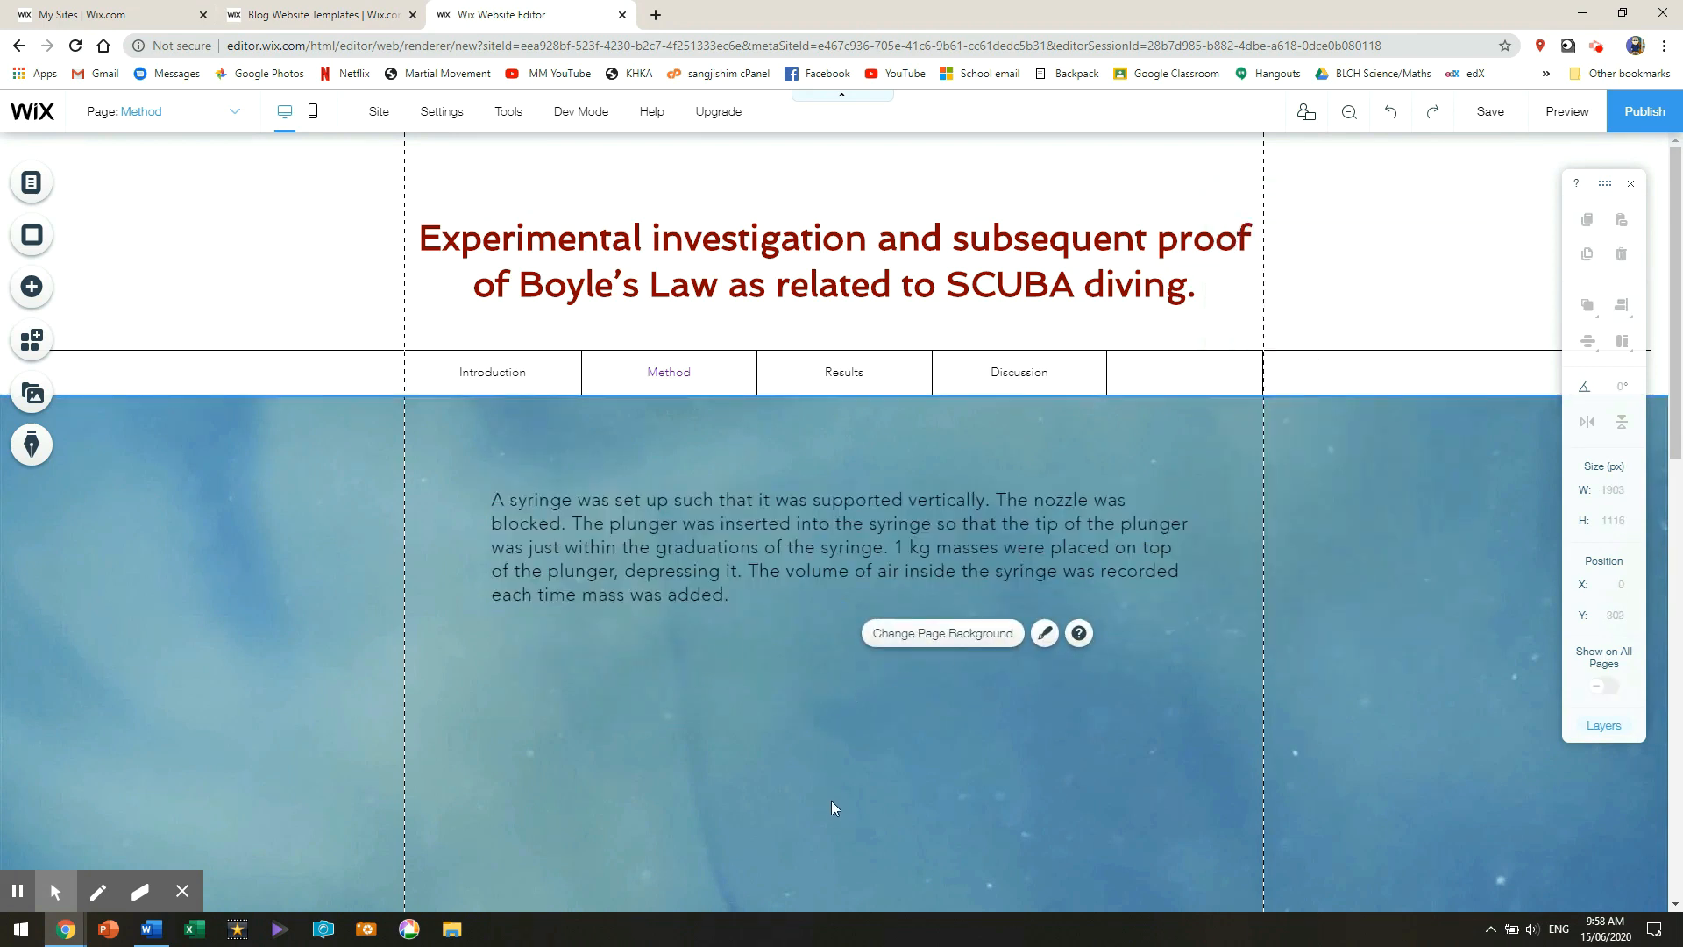
- Recolour the Method paragraph text white (#FFFFFF)
double_click(782, 550)
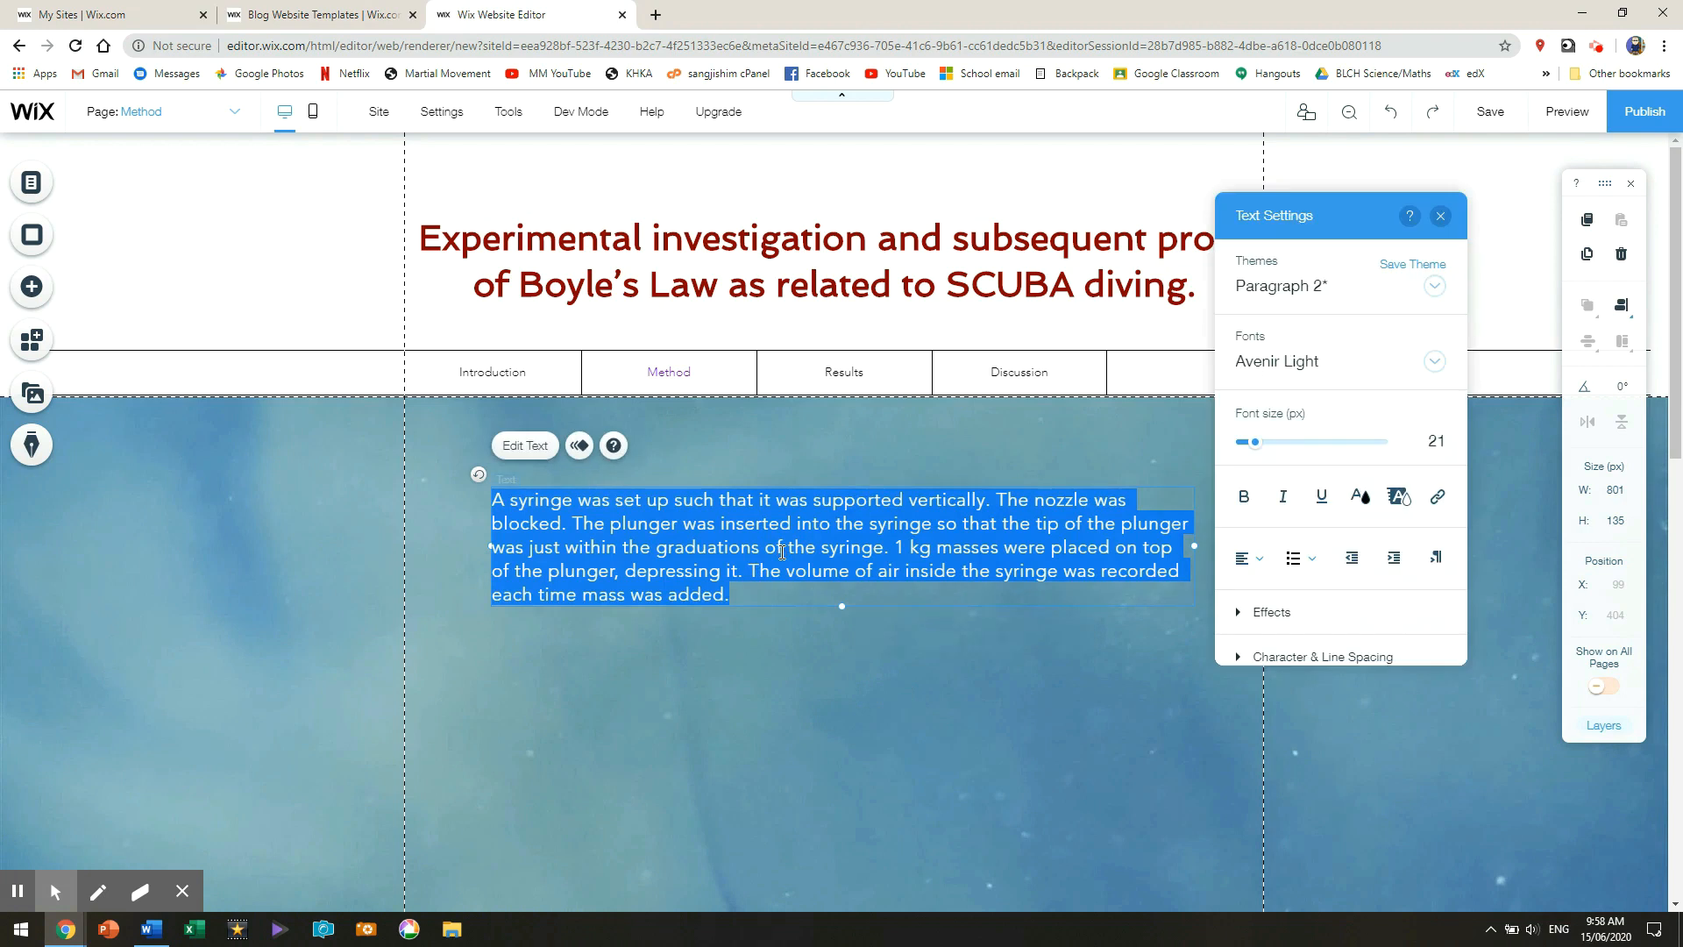
left_click(1360, 497)
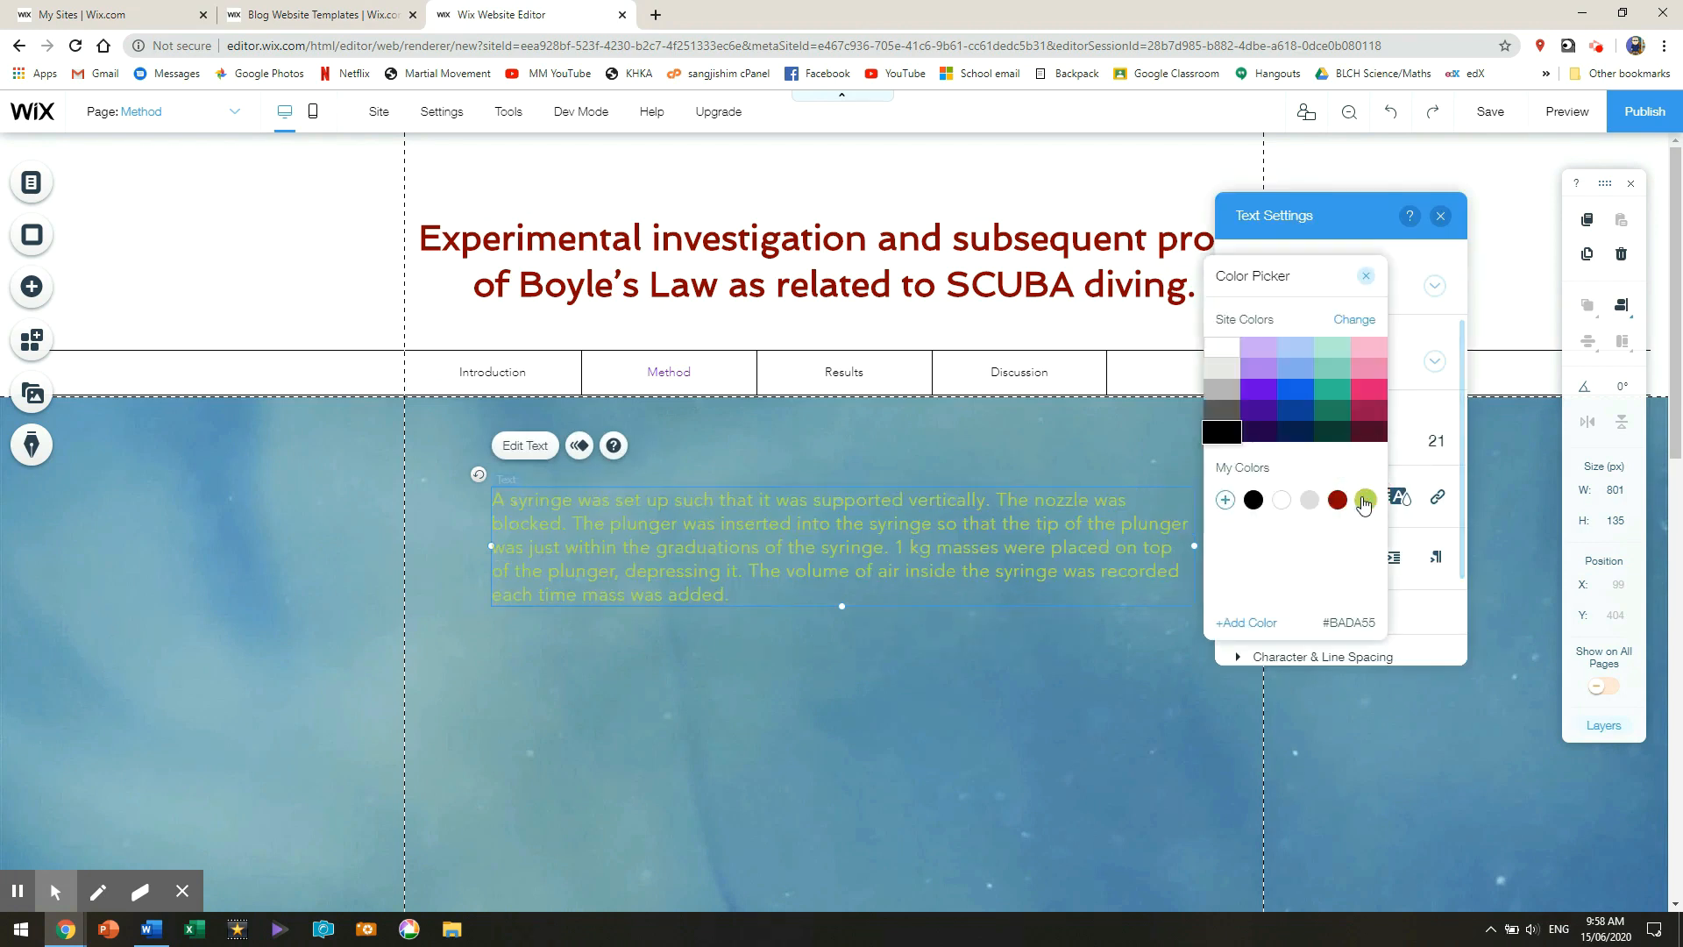
left_click(1221, 347)
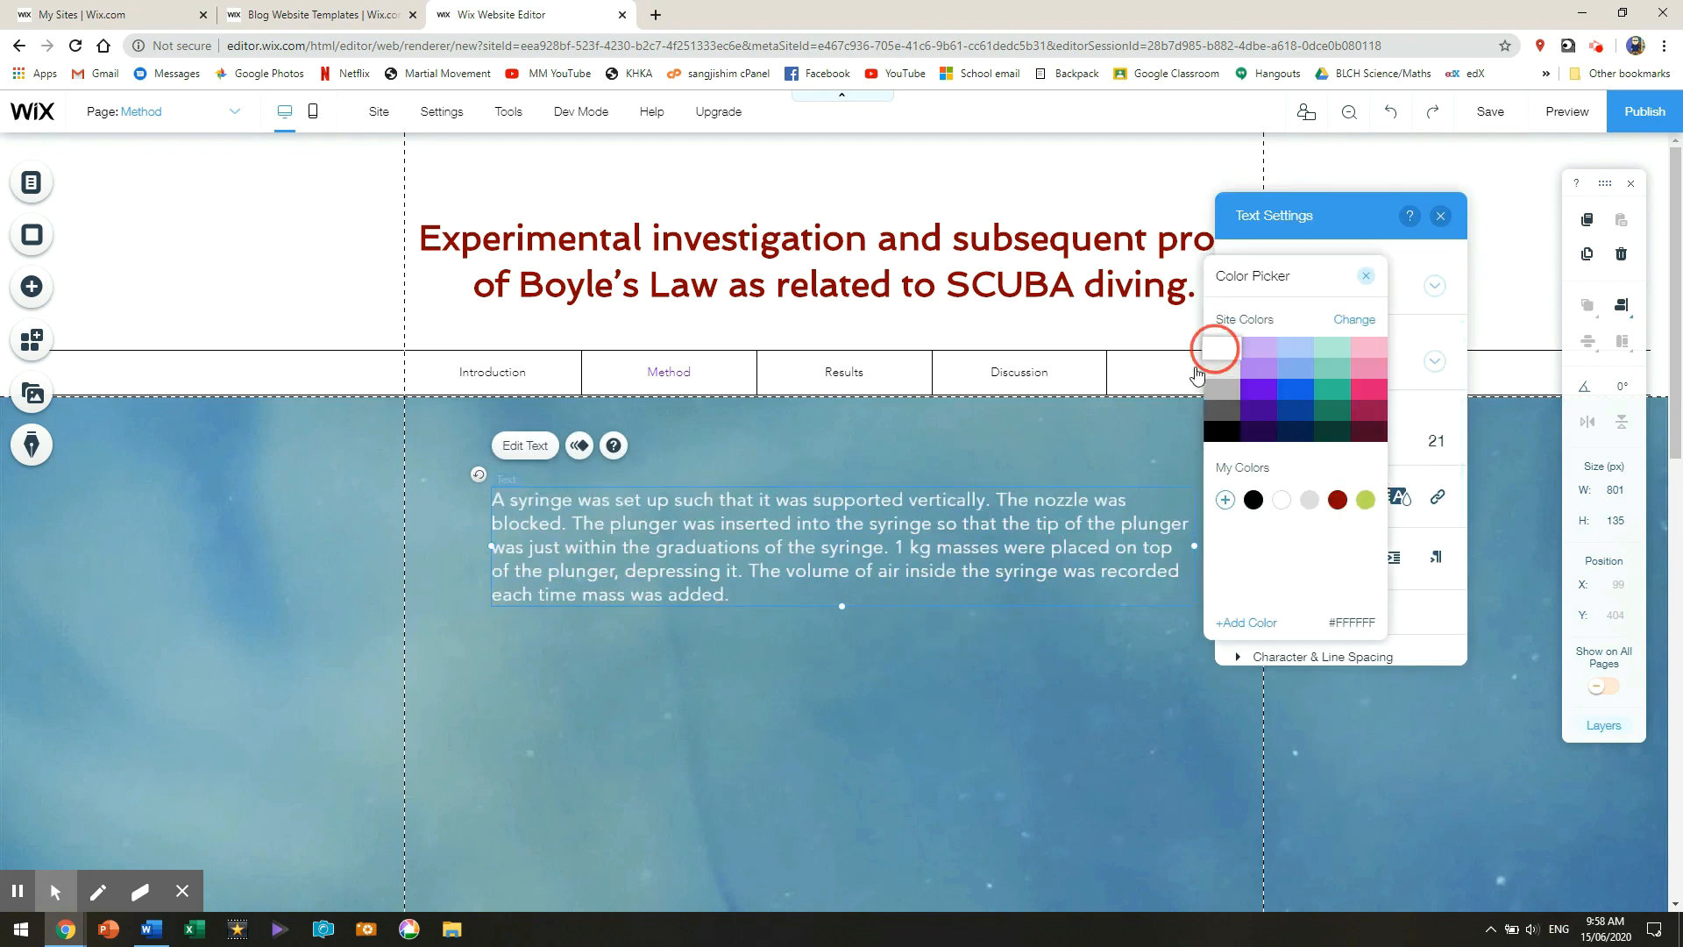
left_click(985, 717)
left_click(1028, 693)
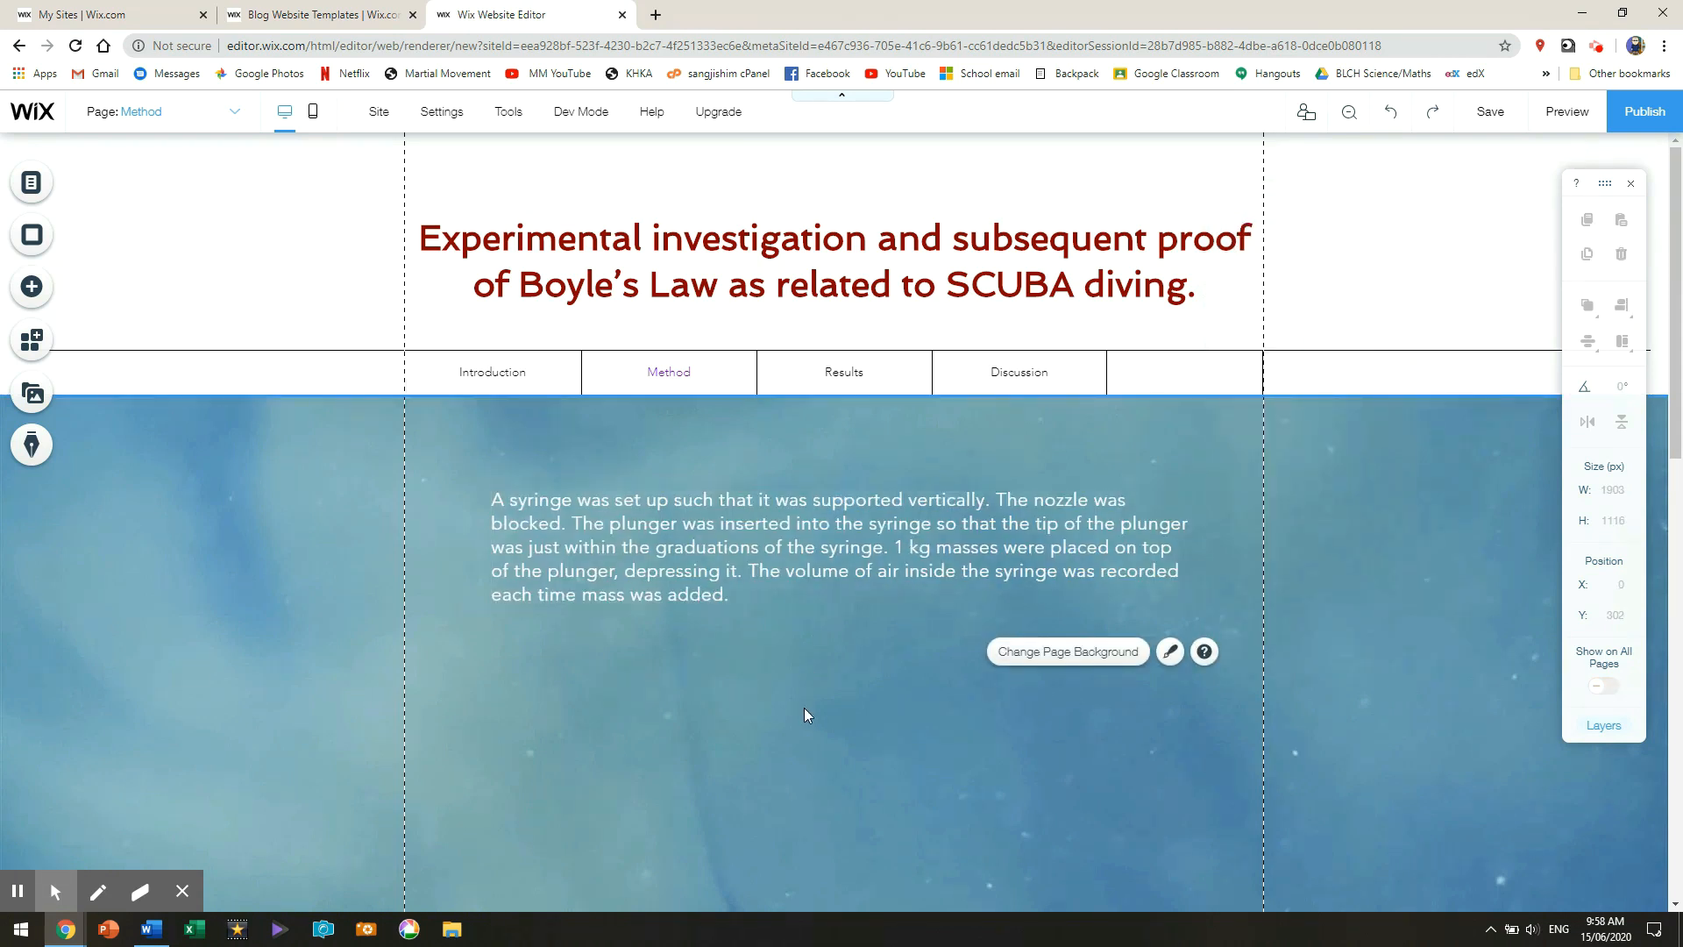
- Replace the Method page's video background with the Blue to Cream Gradient image
left_click(1031, 656)
scroll(302, 671, "down", 3)
mouse_move(302, 672)
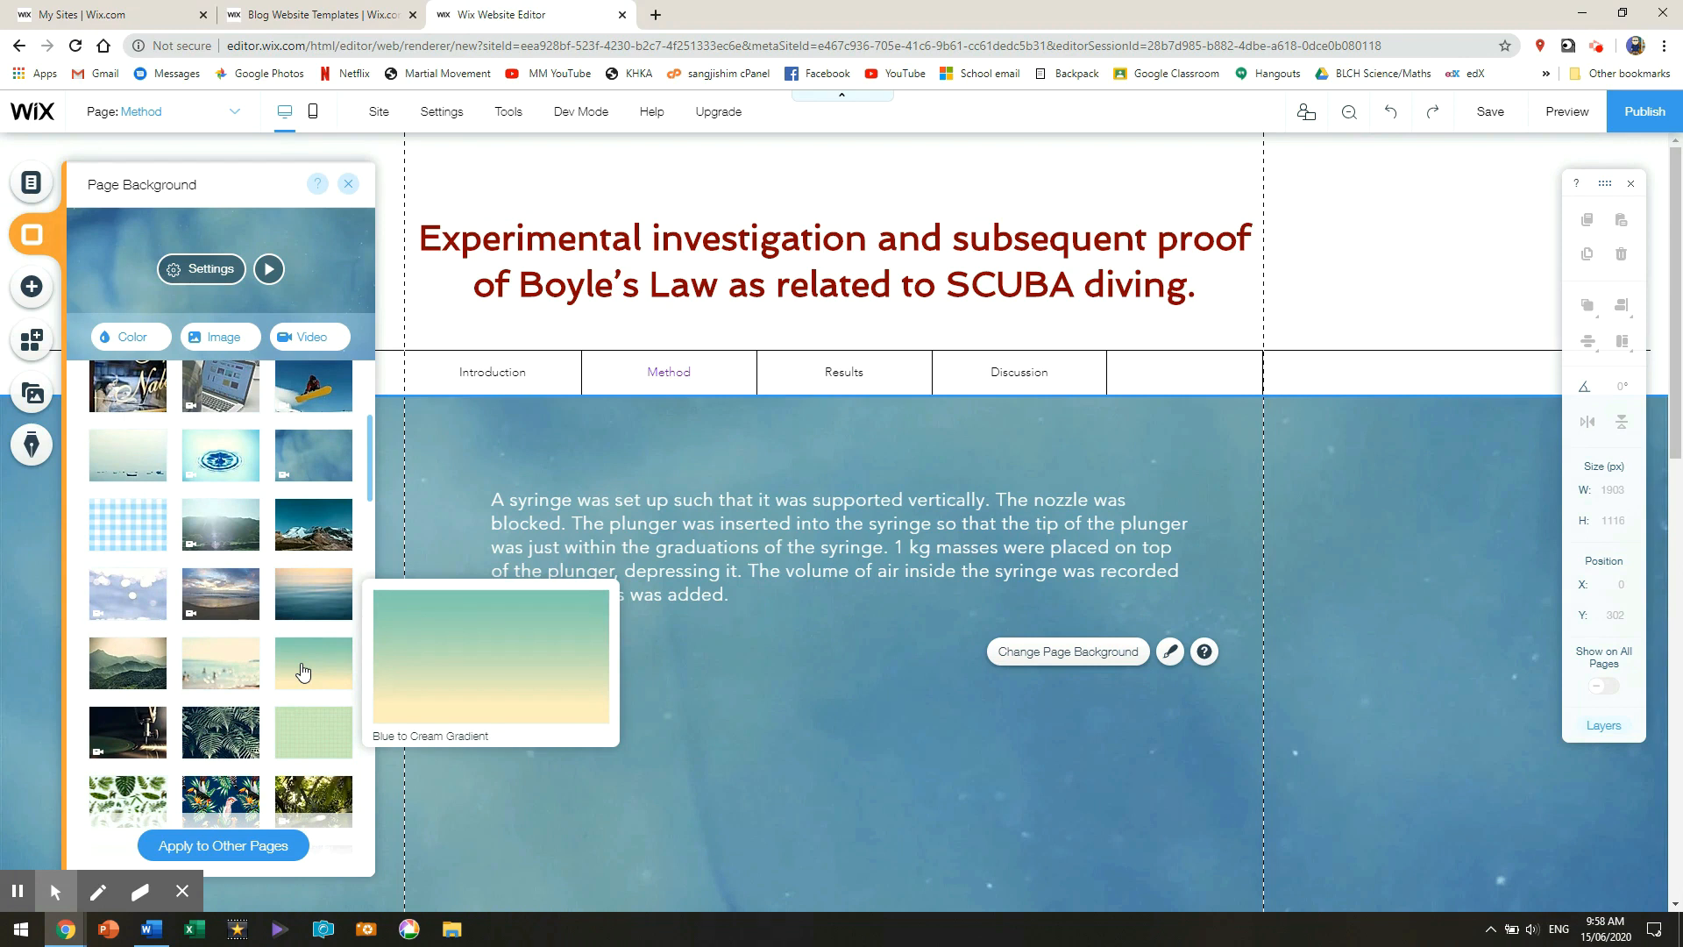
left_click(303, 672)
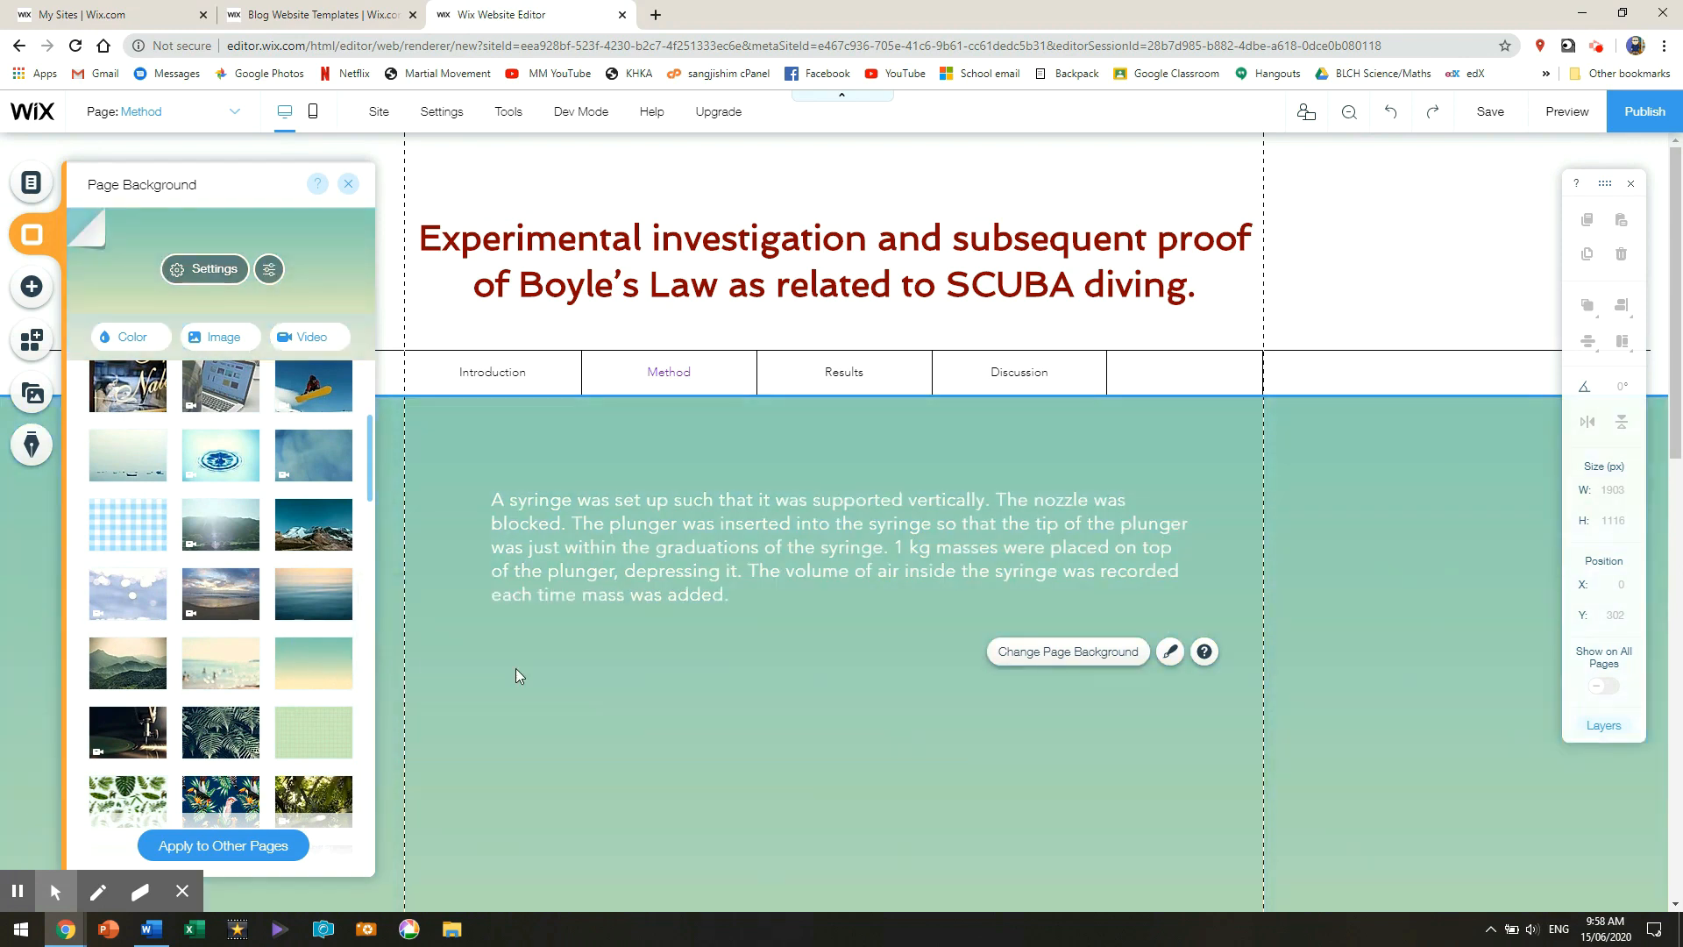
- Try dark red on the Method paragraph, choose dark navy (#071F4E) instead, and make the text bold
double_click(1101, 590)
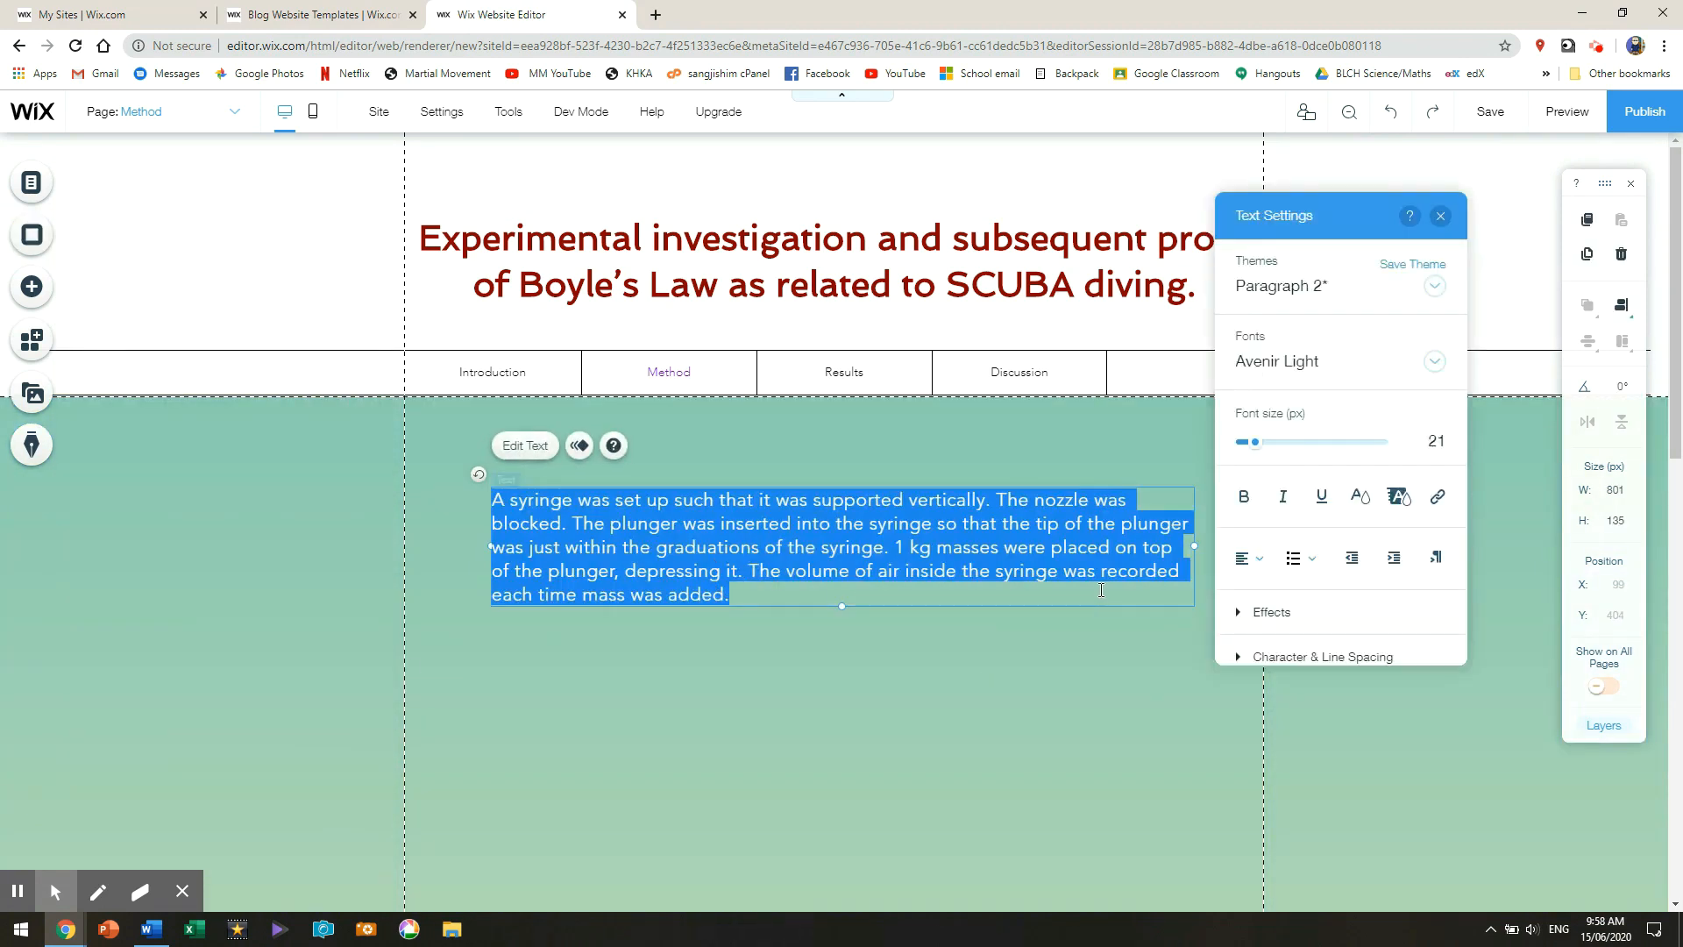
left_click(1359, 496)
left_click(1338, 500)
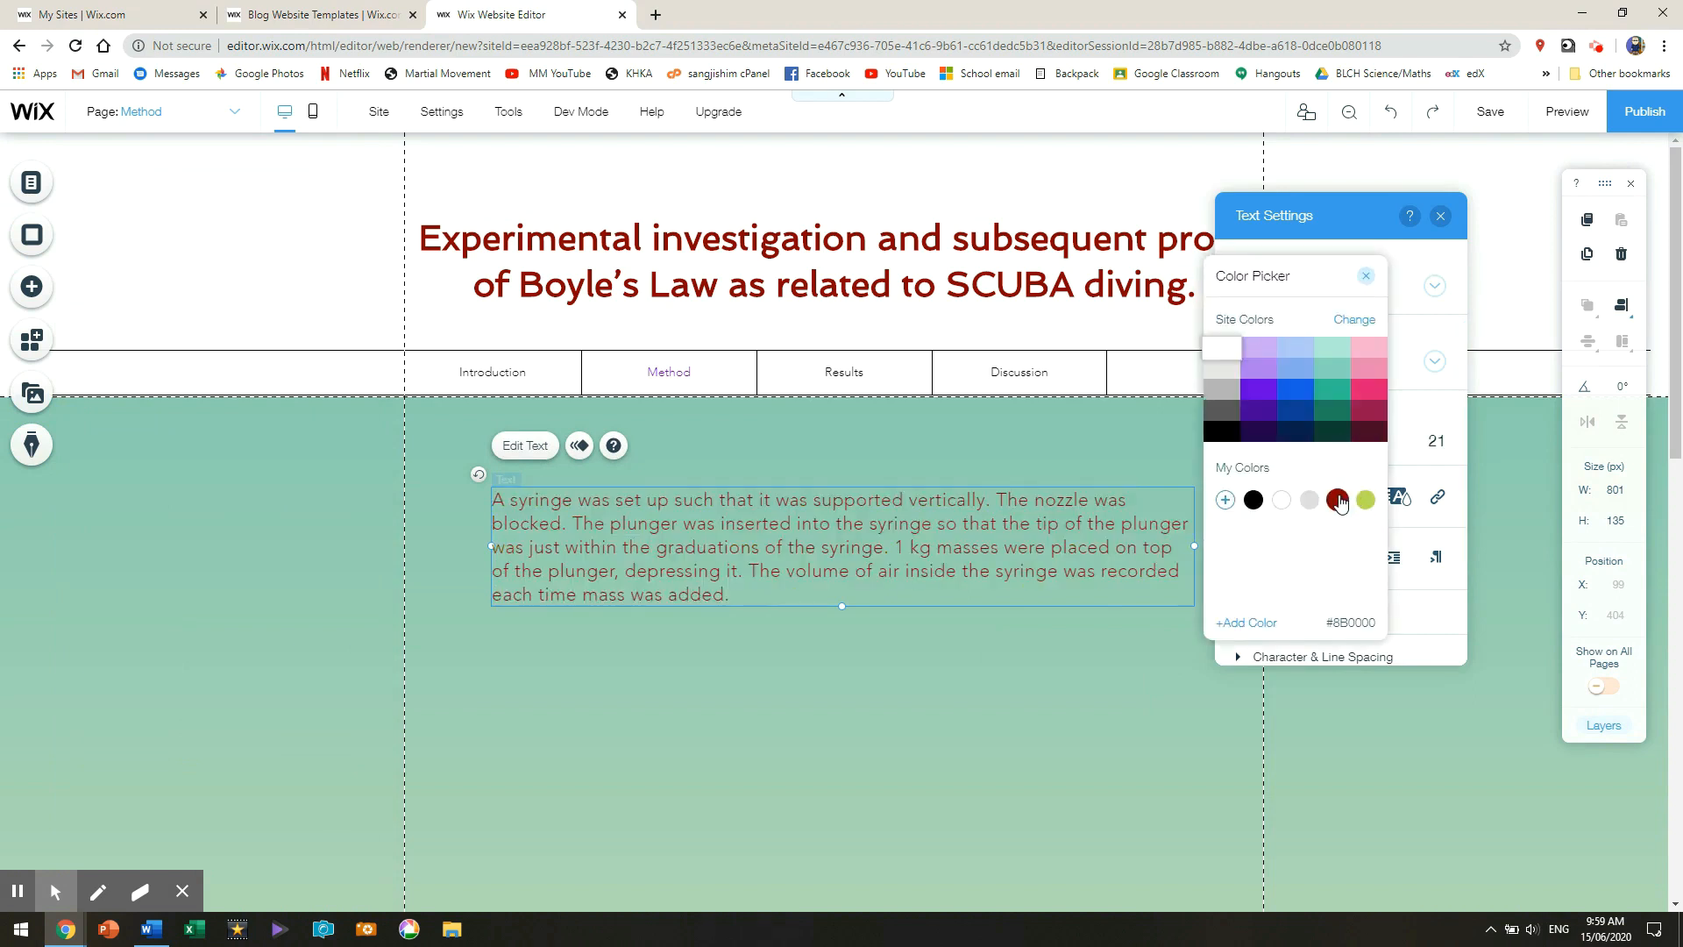
left_click(1287, 435)
left_click(1287, 437)
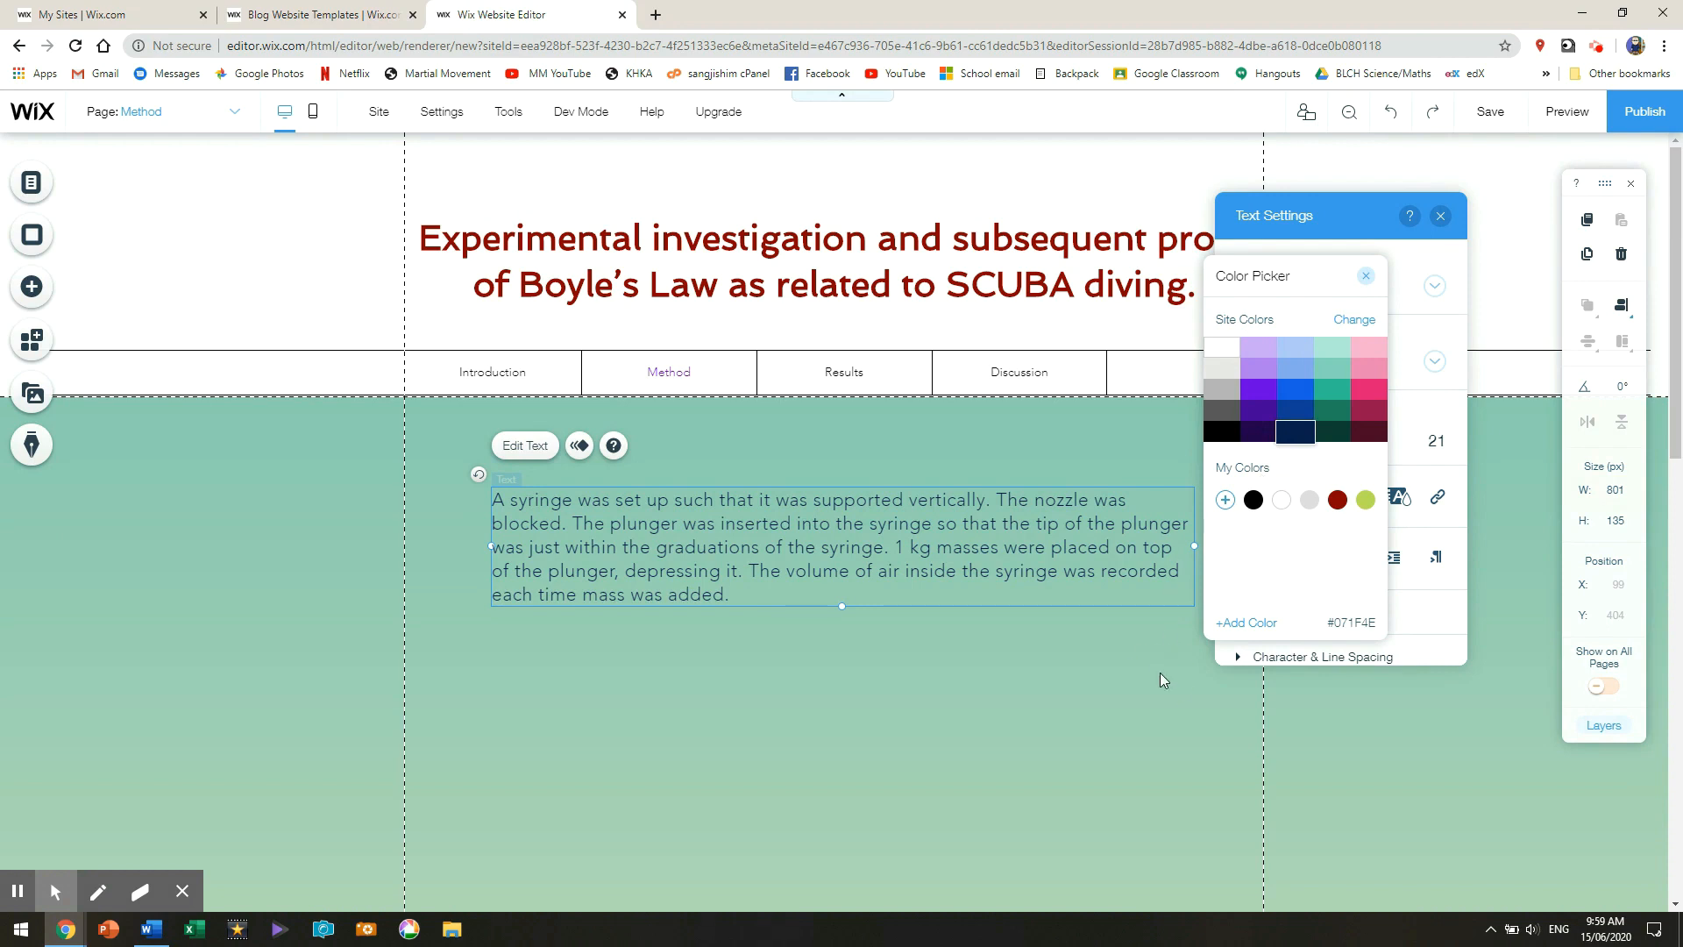
left_click(1133, 689)
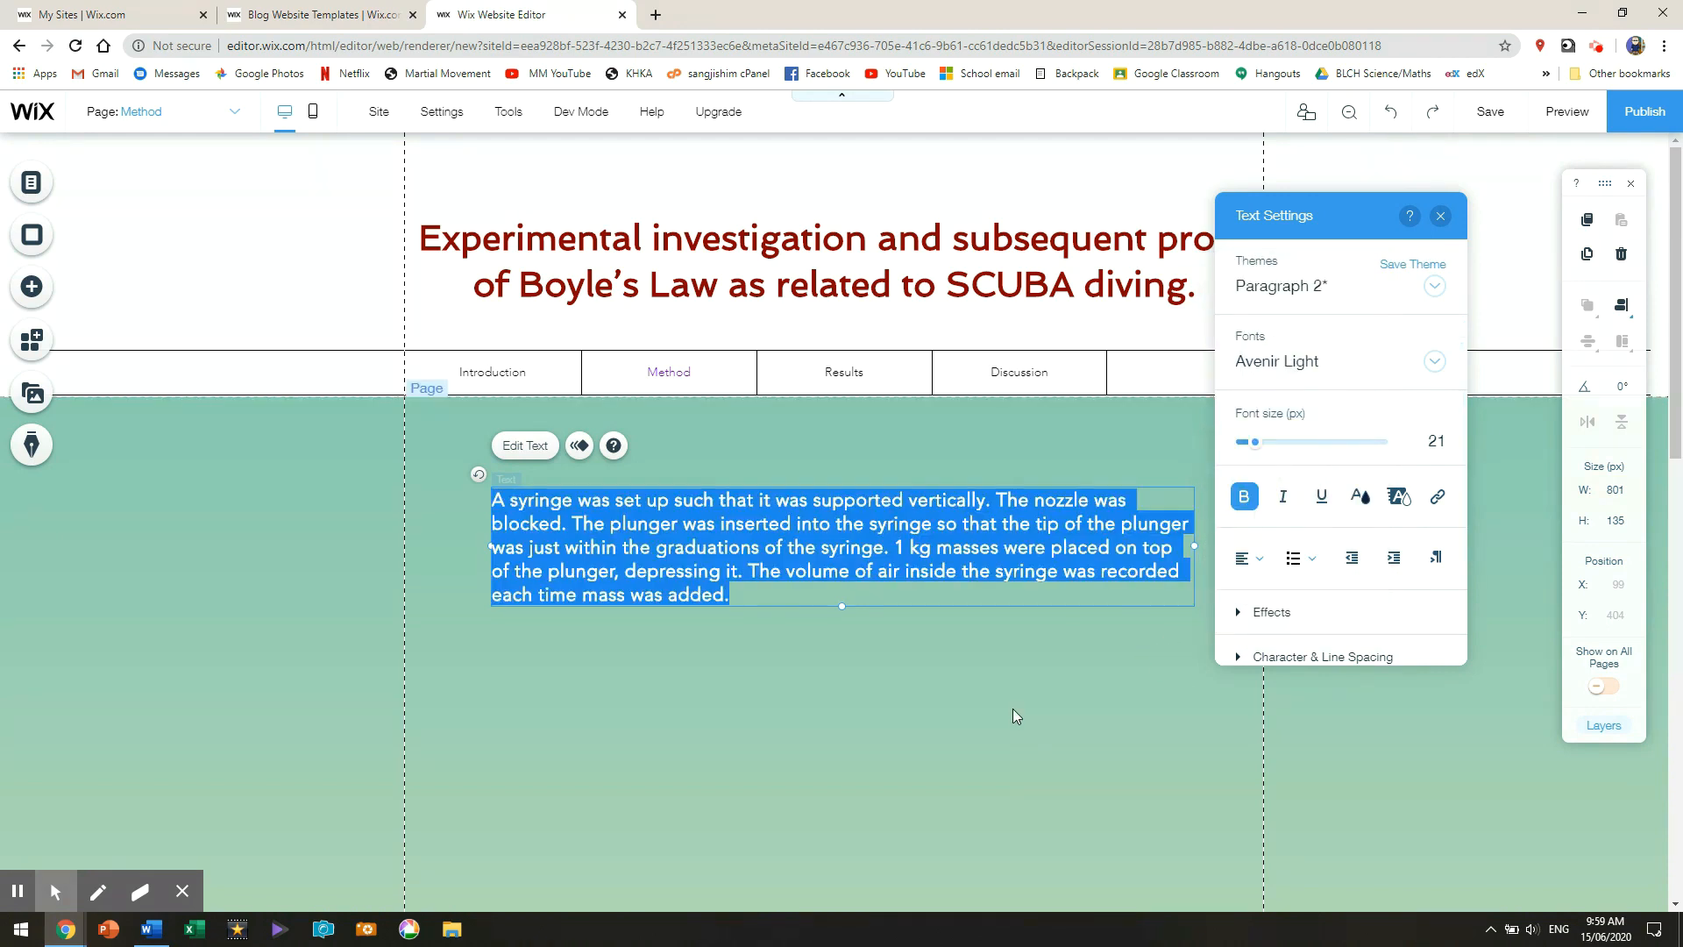
left_click(1013, 710)
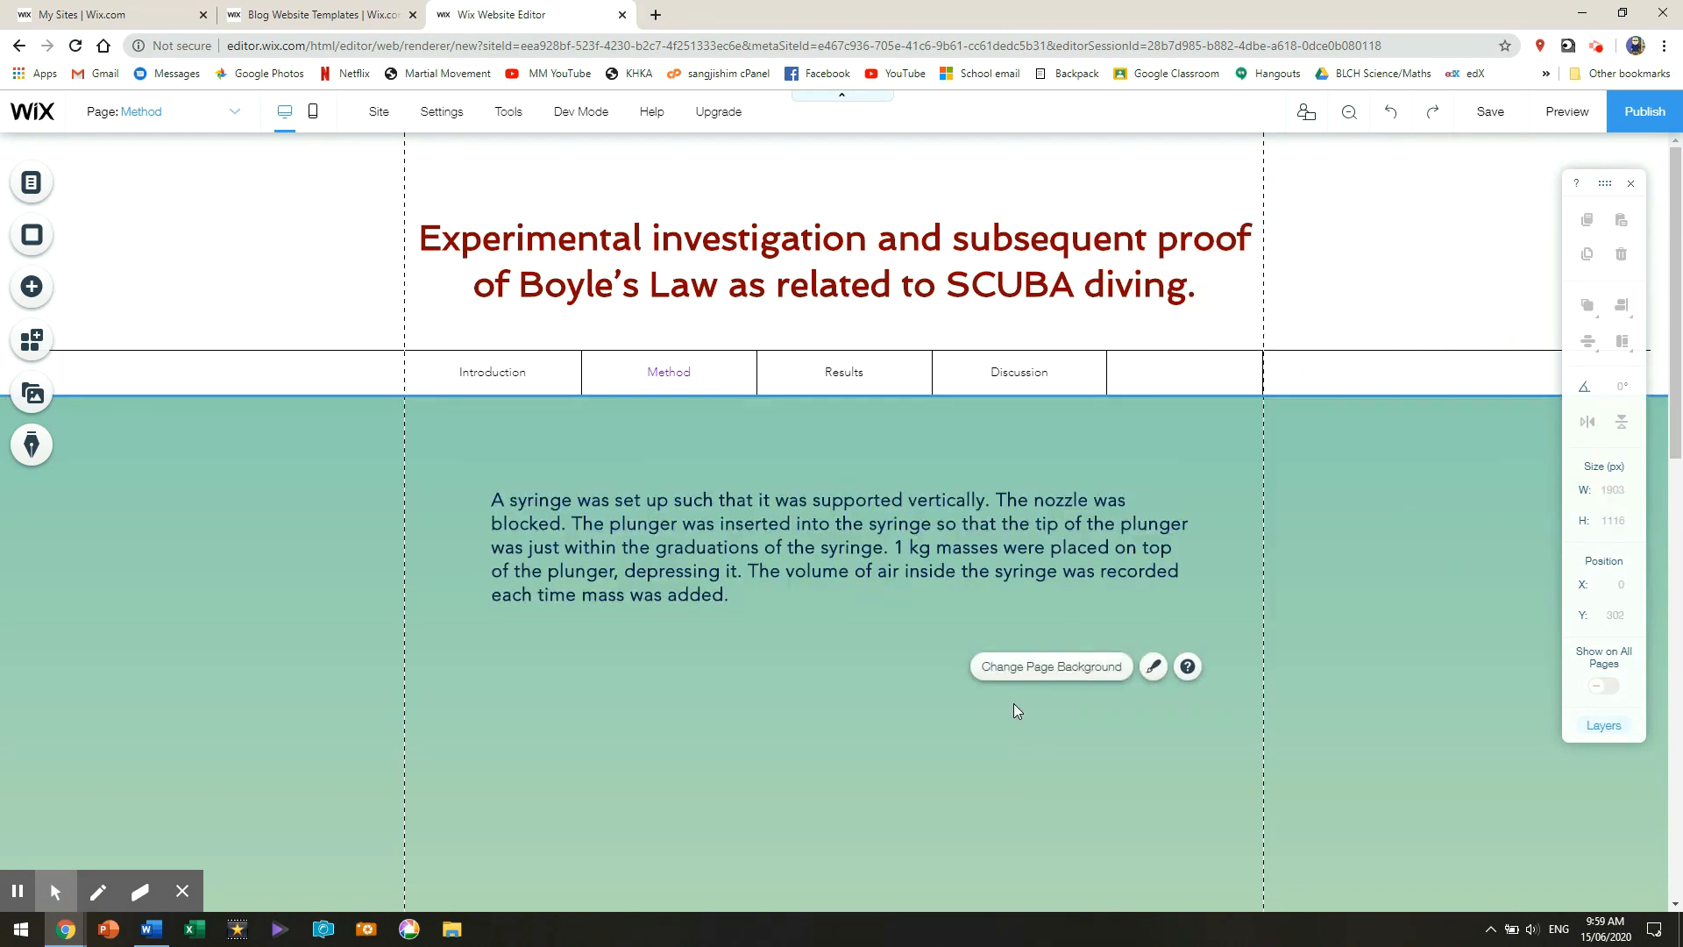
- Move the Method paragraph up to about X 47, Y 363 and resize its text box to about 863 px wide
left_click(935, 544)
left_click_drag(934, 544, 896, 513)
left_click_drag(1149, 508, 965, 508)
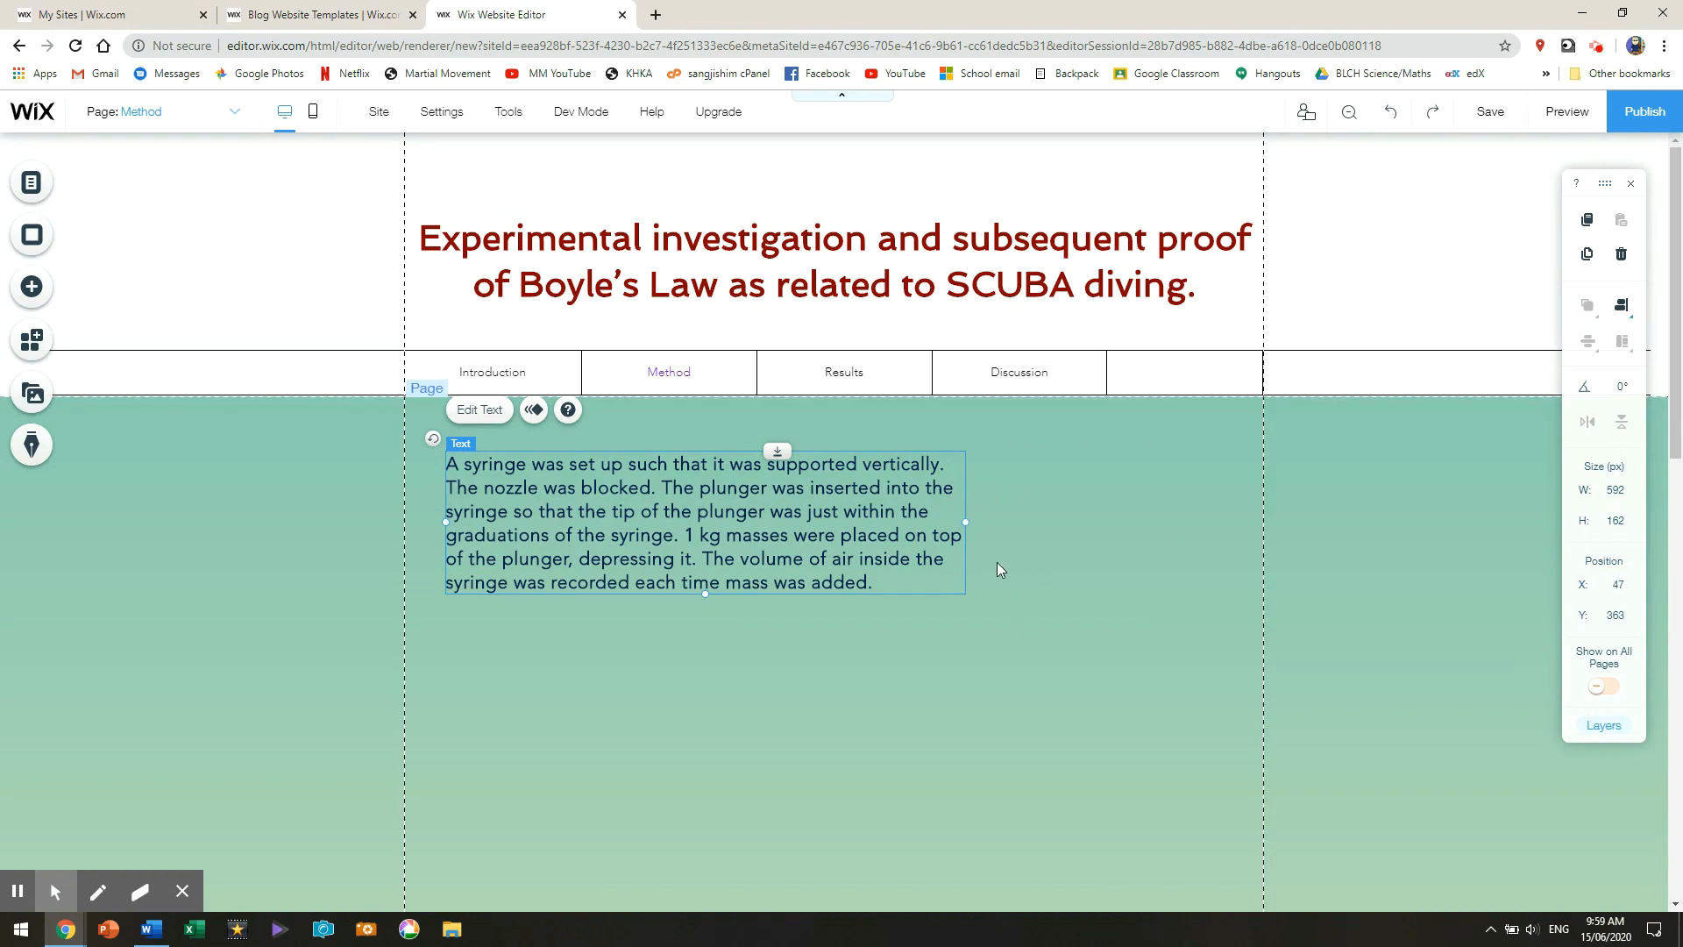
left_click_drag(972, 519, 1204, 529)
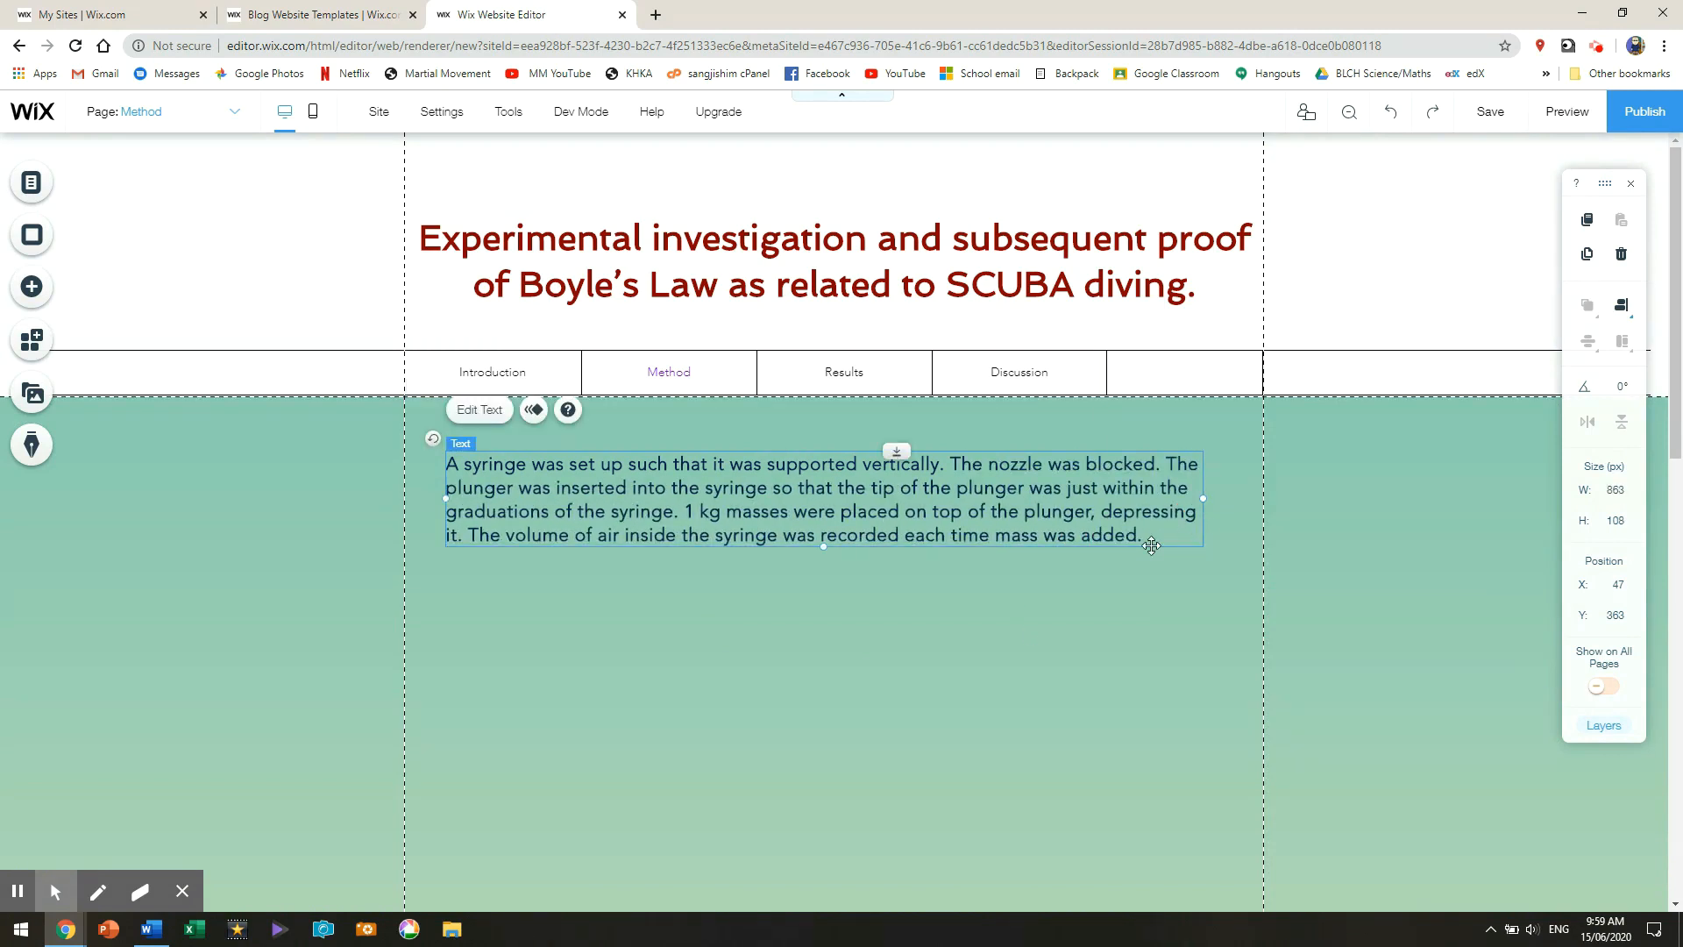
left_click(1013, 665)
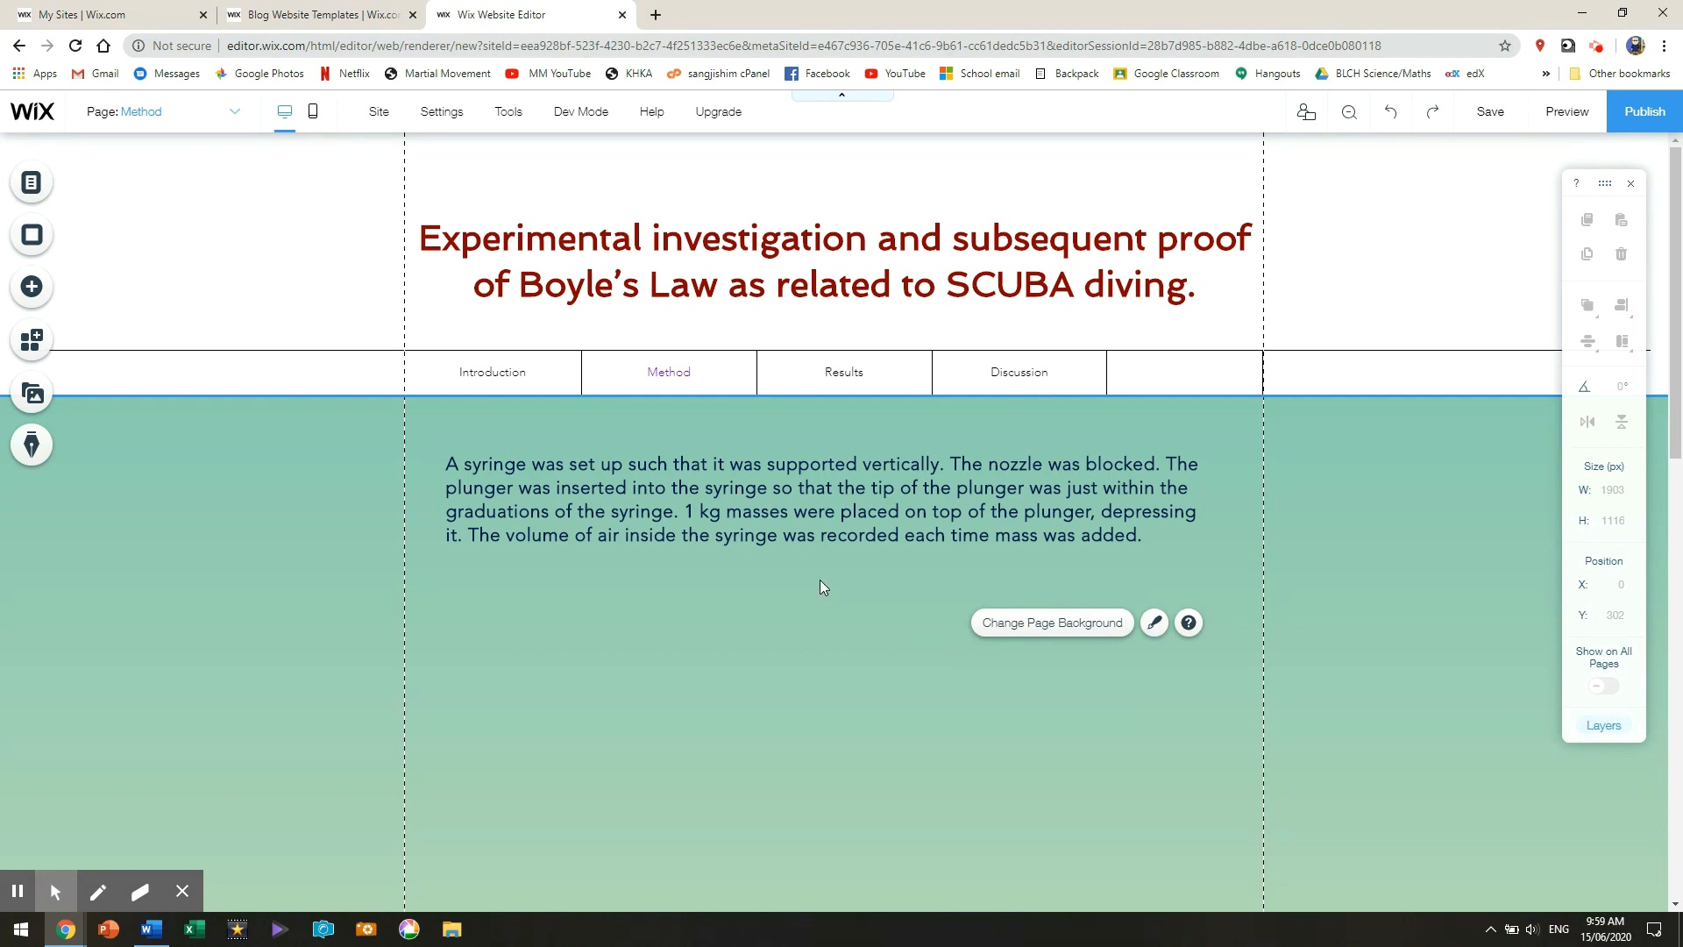
- Upload setup.jpg from the computer, add it to the Method page and place it below the paragraph at about X 77, Y 507
left_click(44, 292)
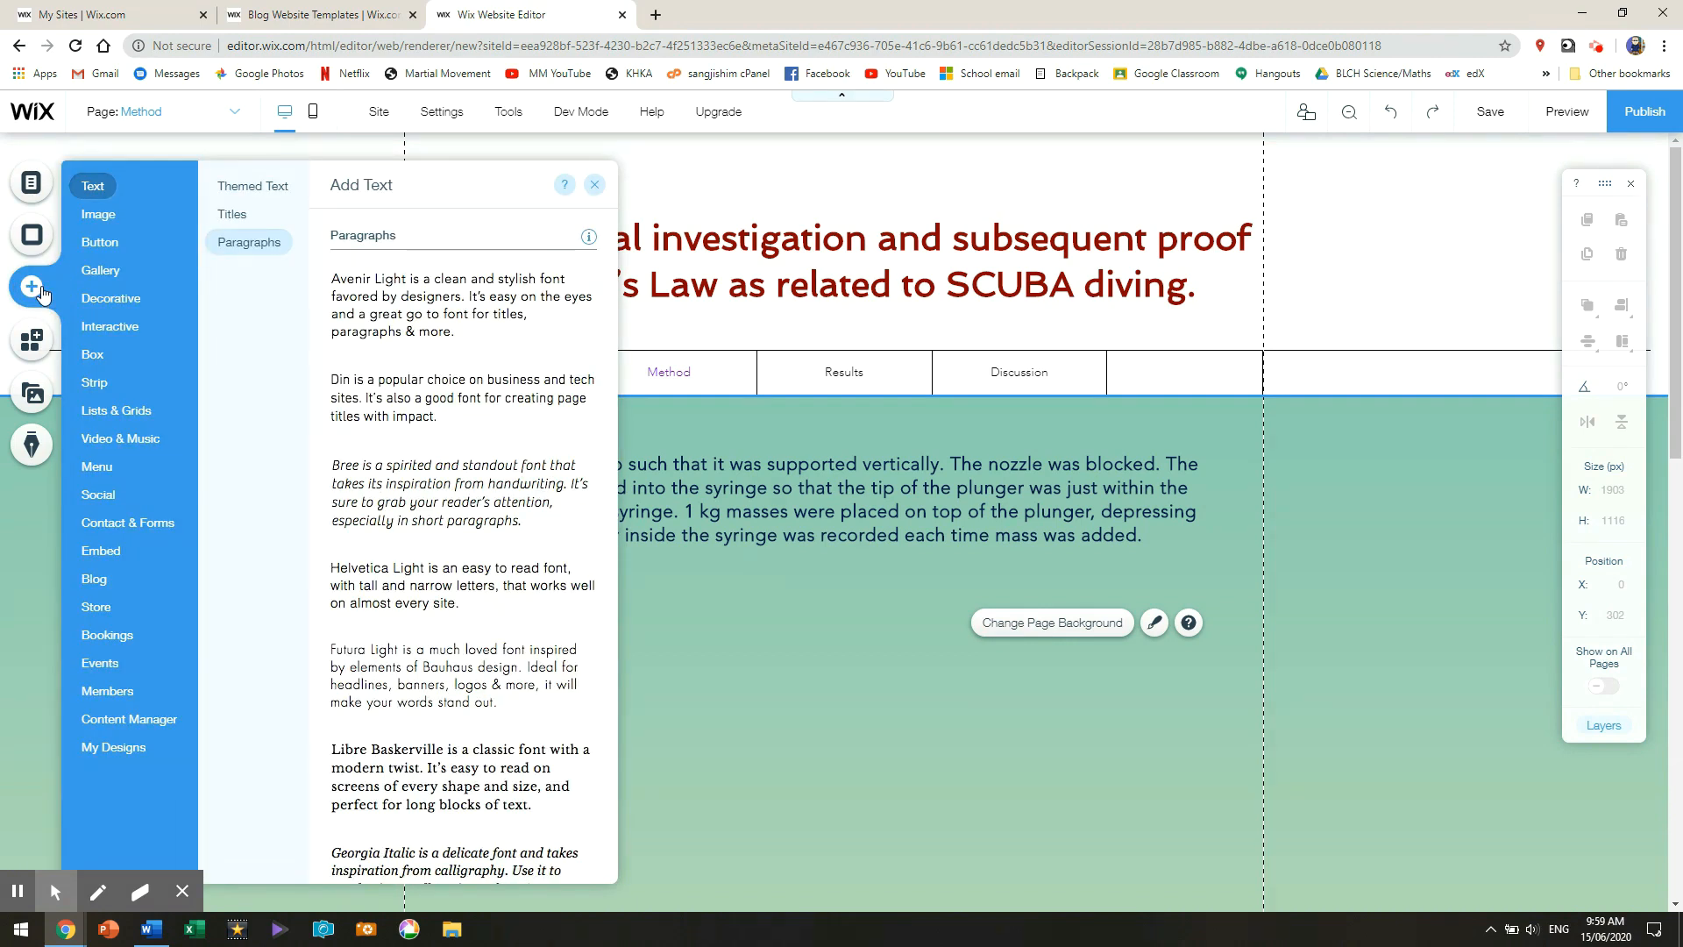
left_click(100, 217)
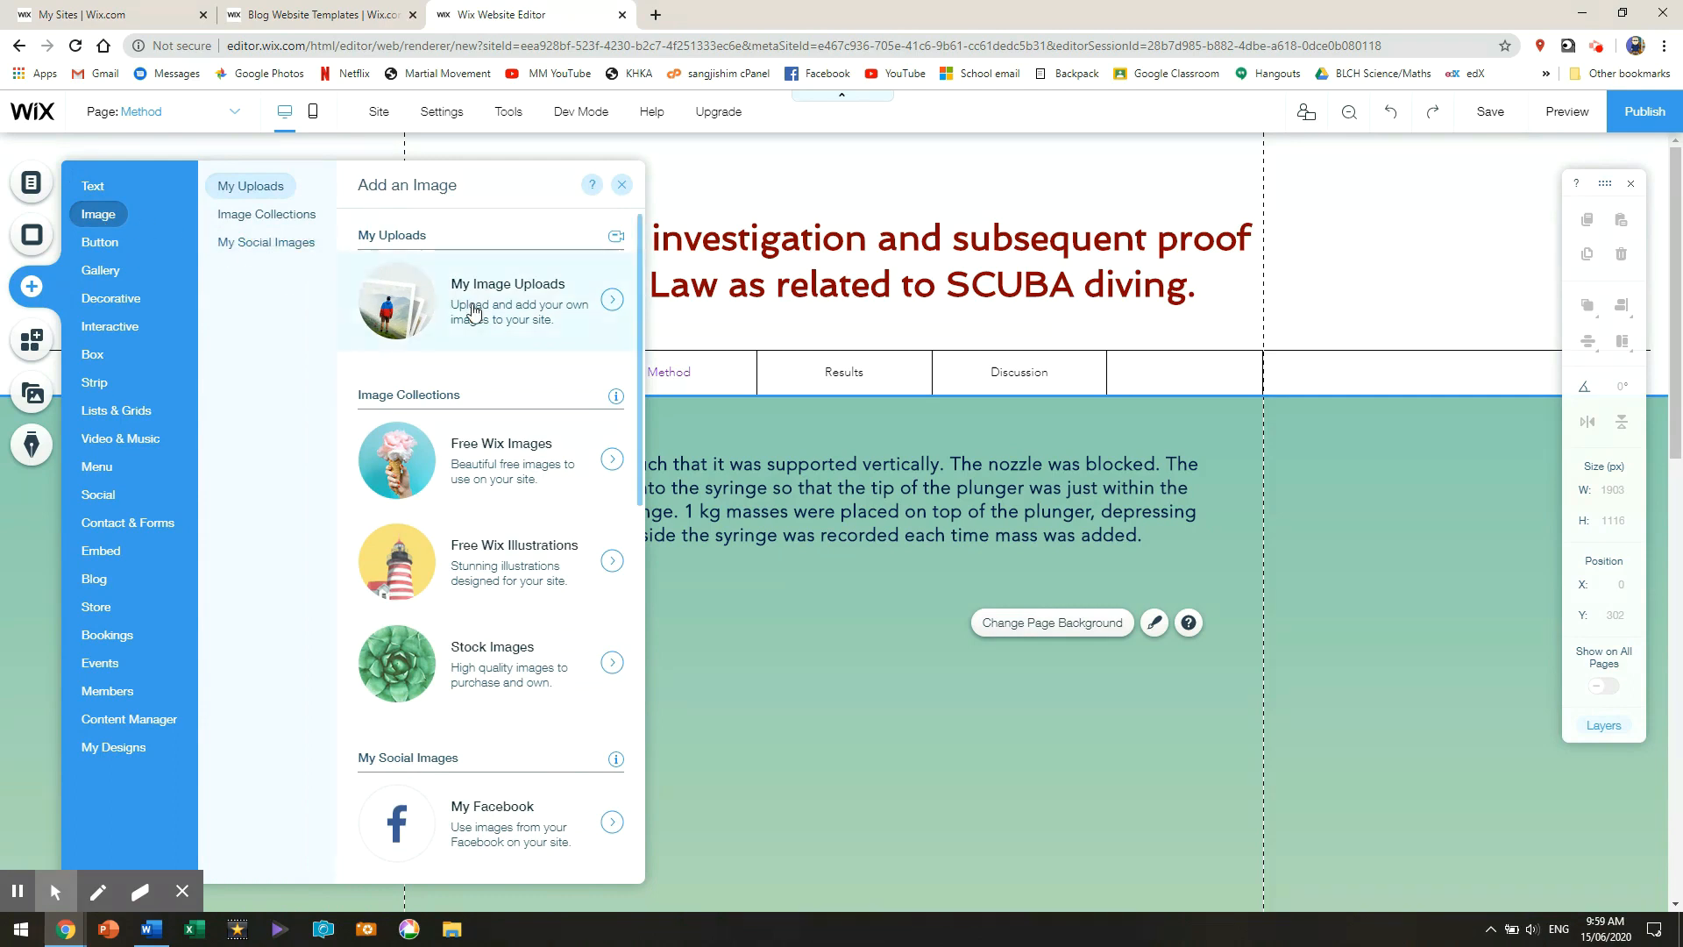
left_click(589, 313)
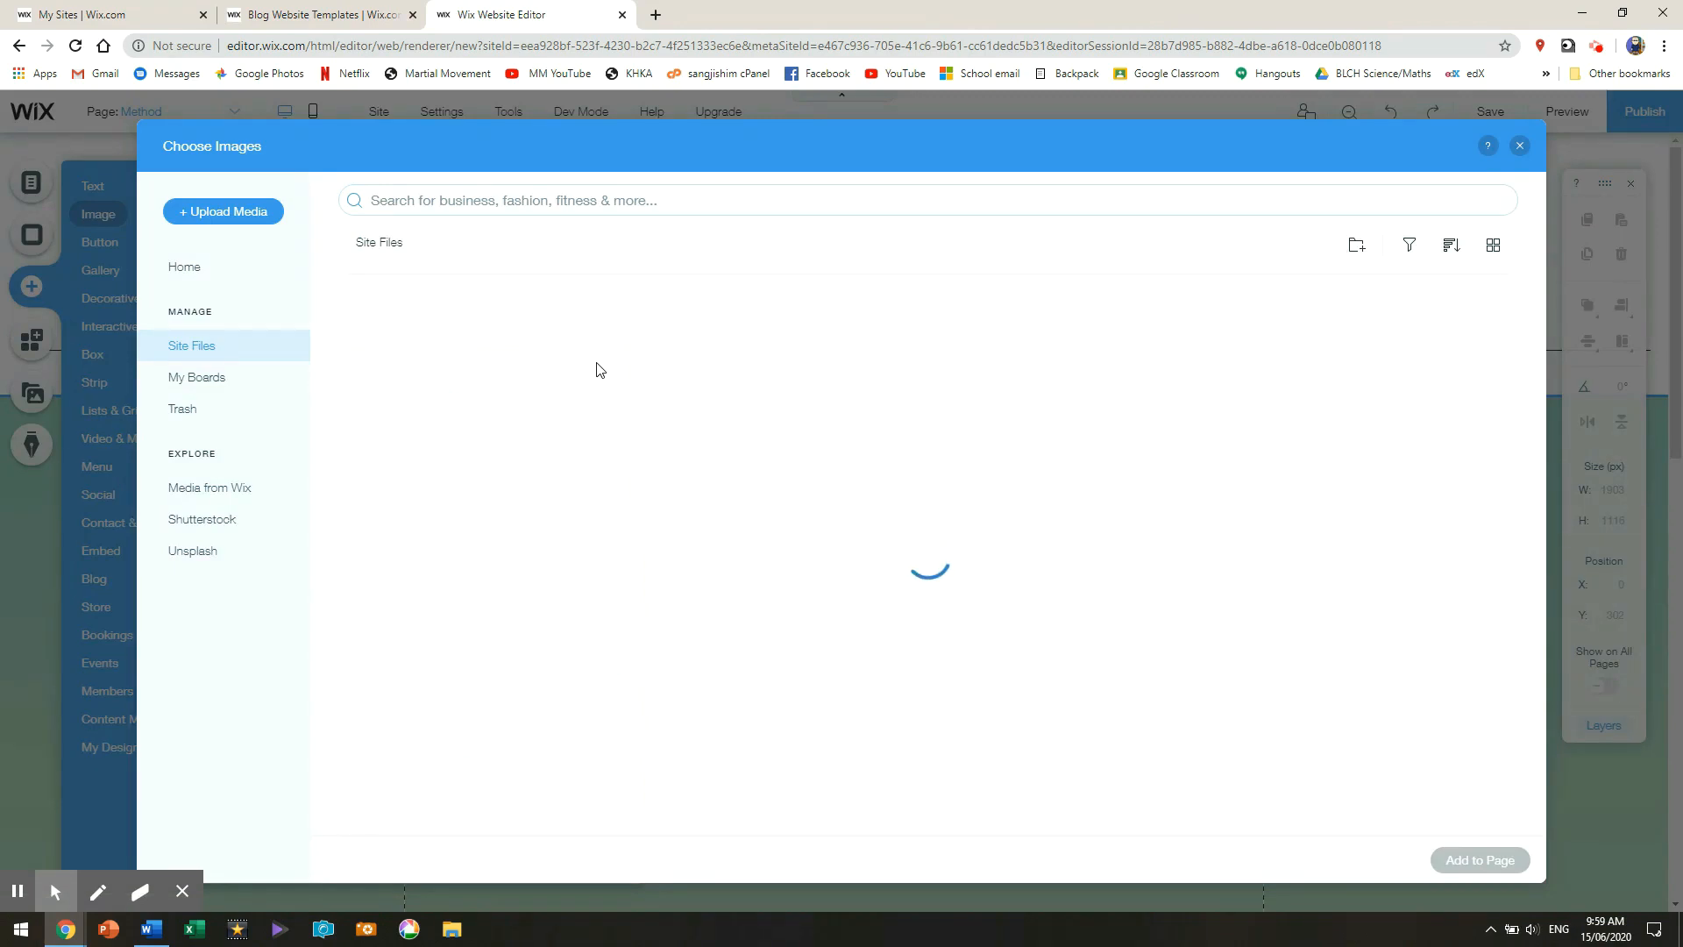
left_click(925, 668)
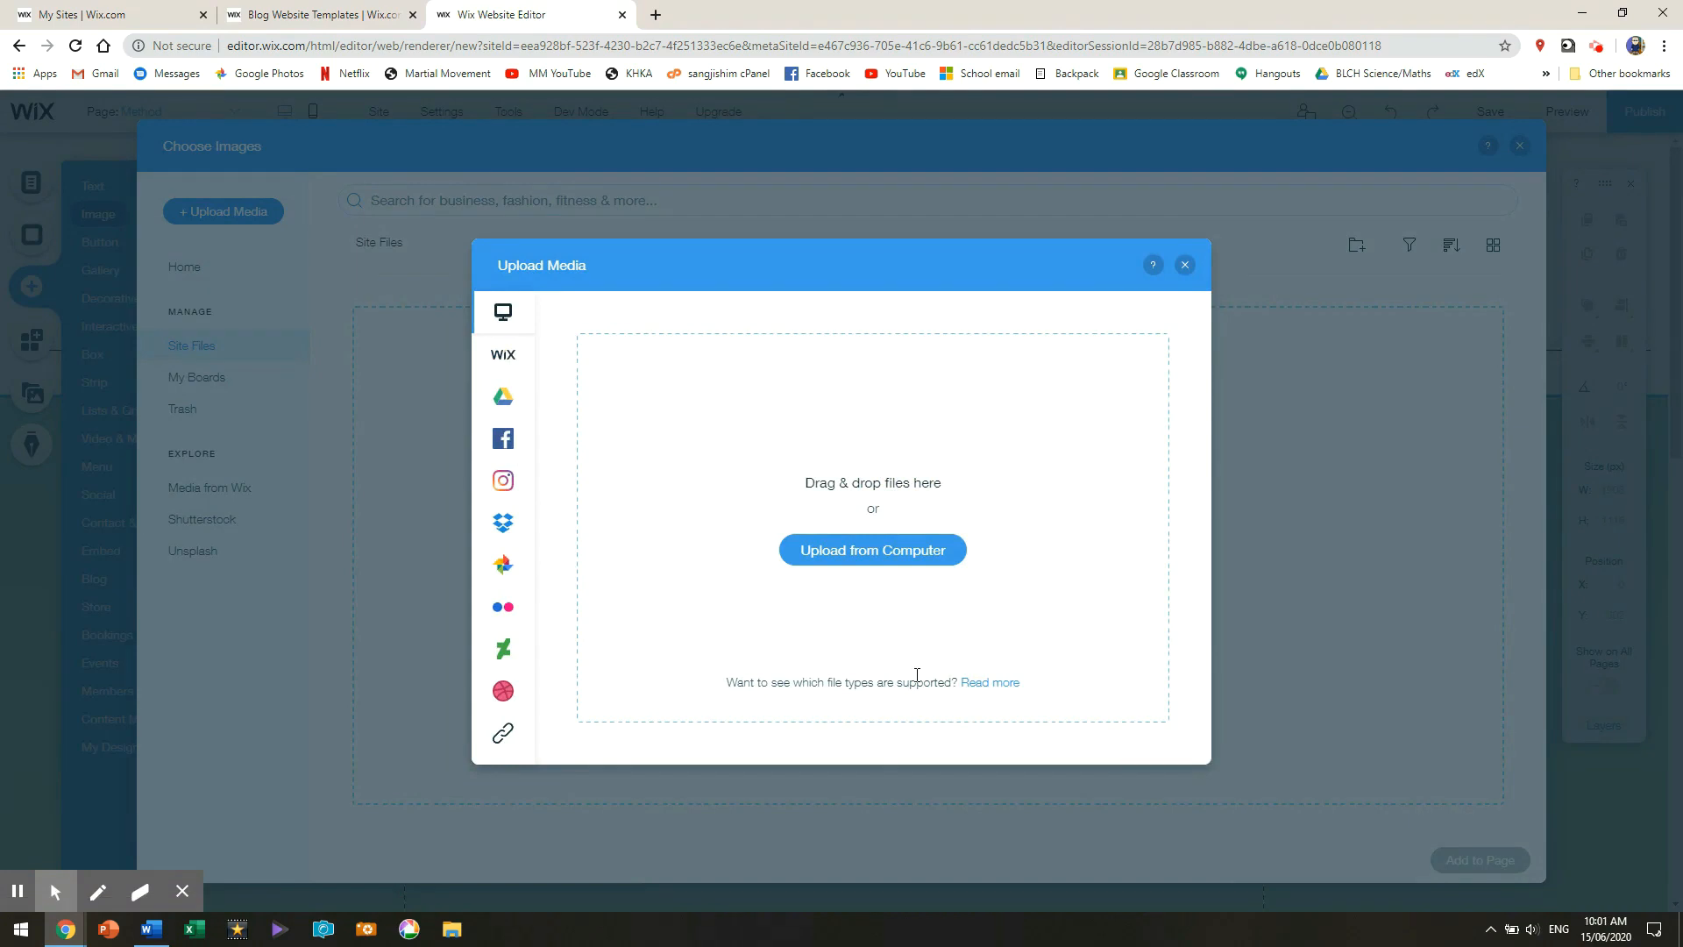
left_click(855, 550)
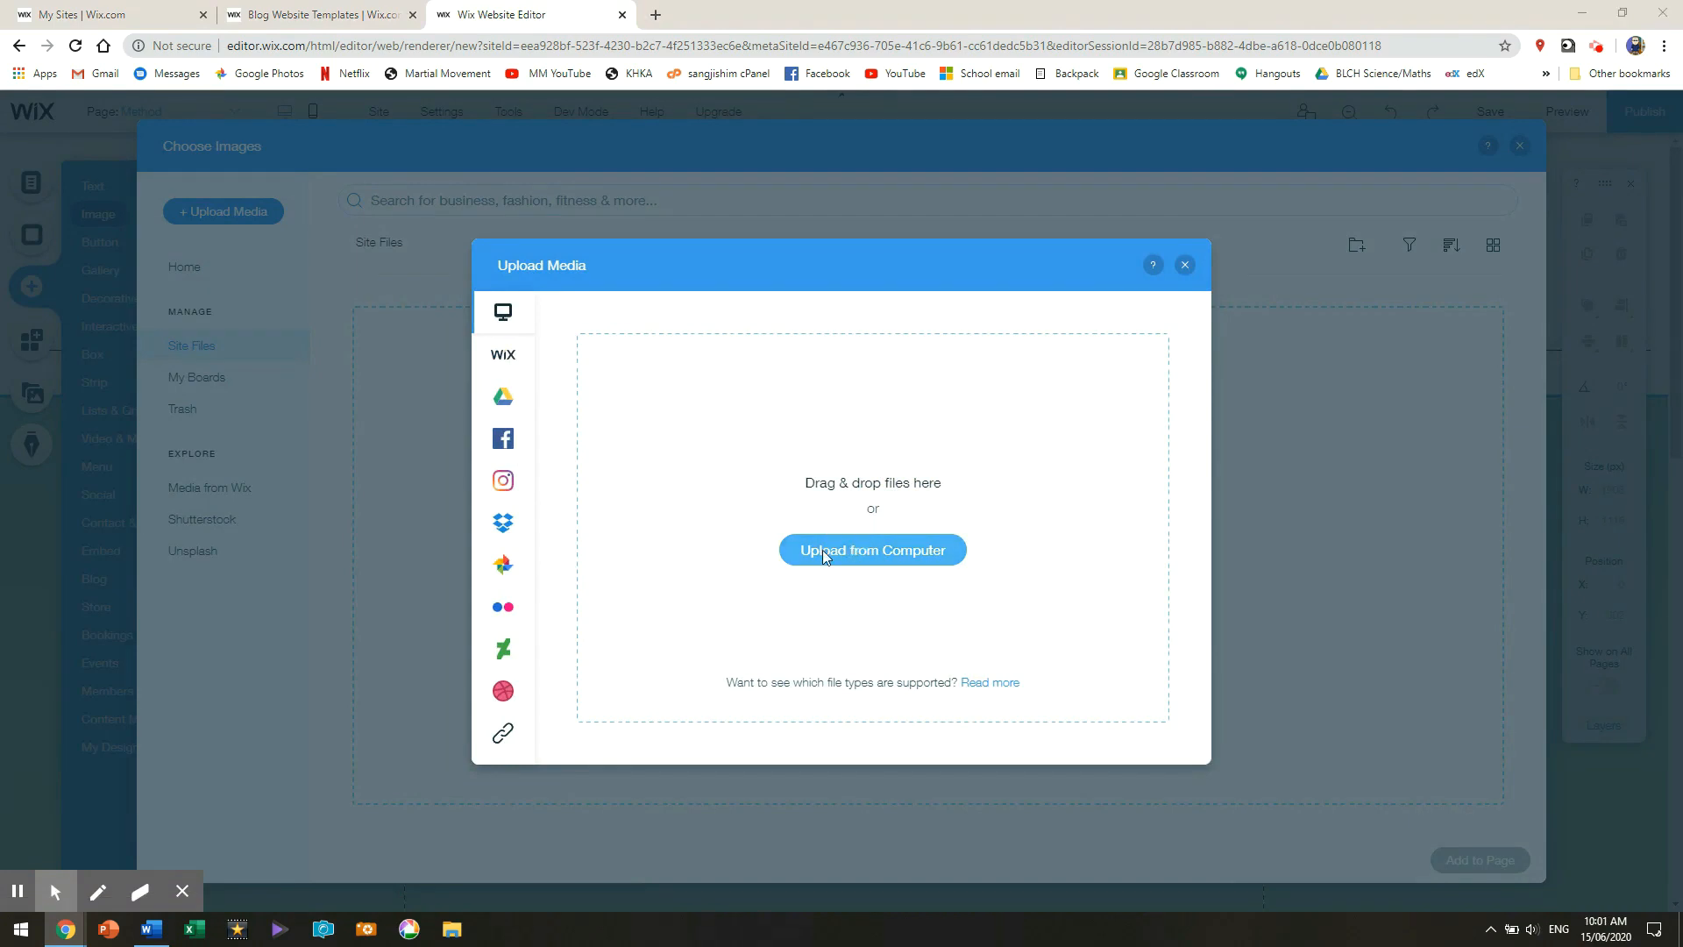
double_click(288, 283)
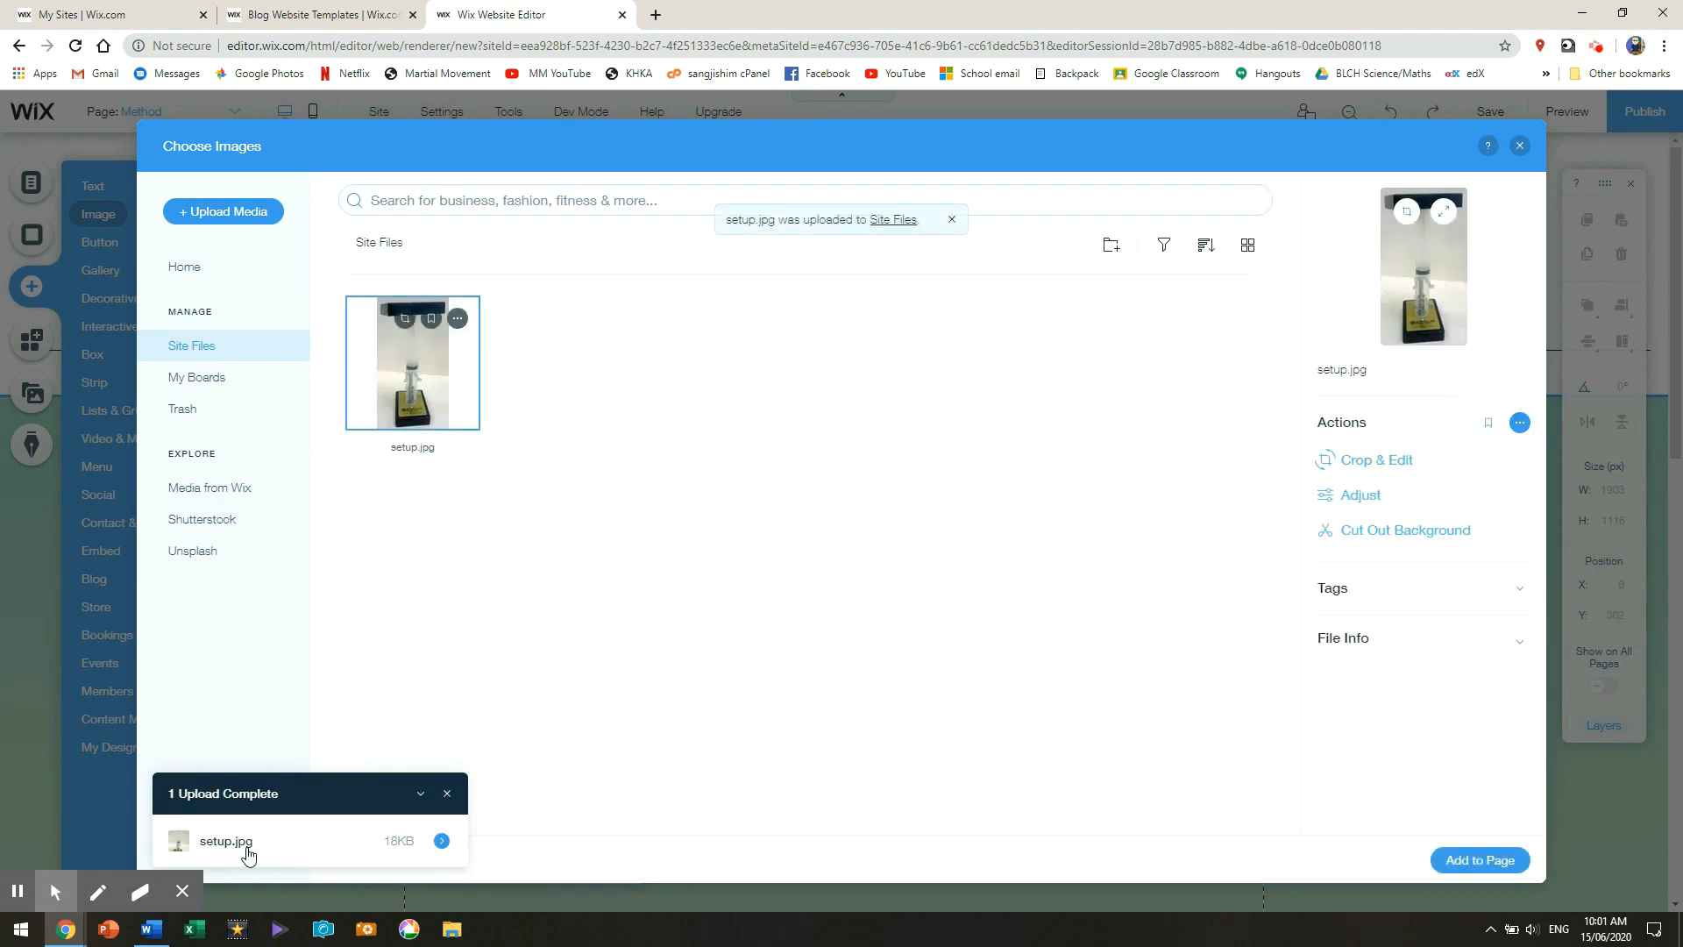
left_click(1479, 862)
left_click_drag(688, 559, 571, 721)
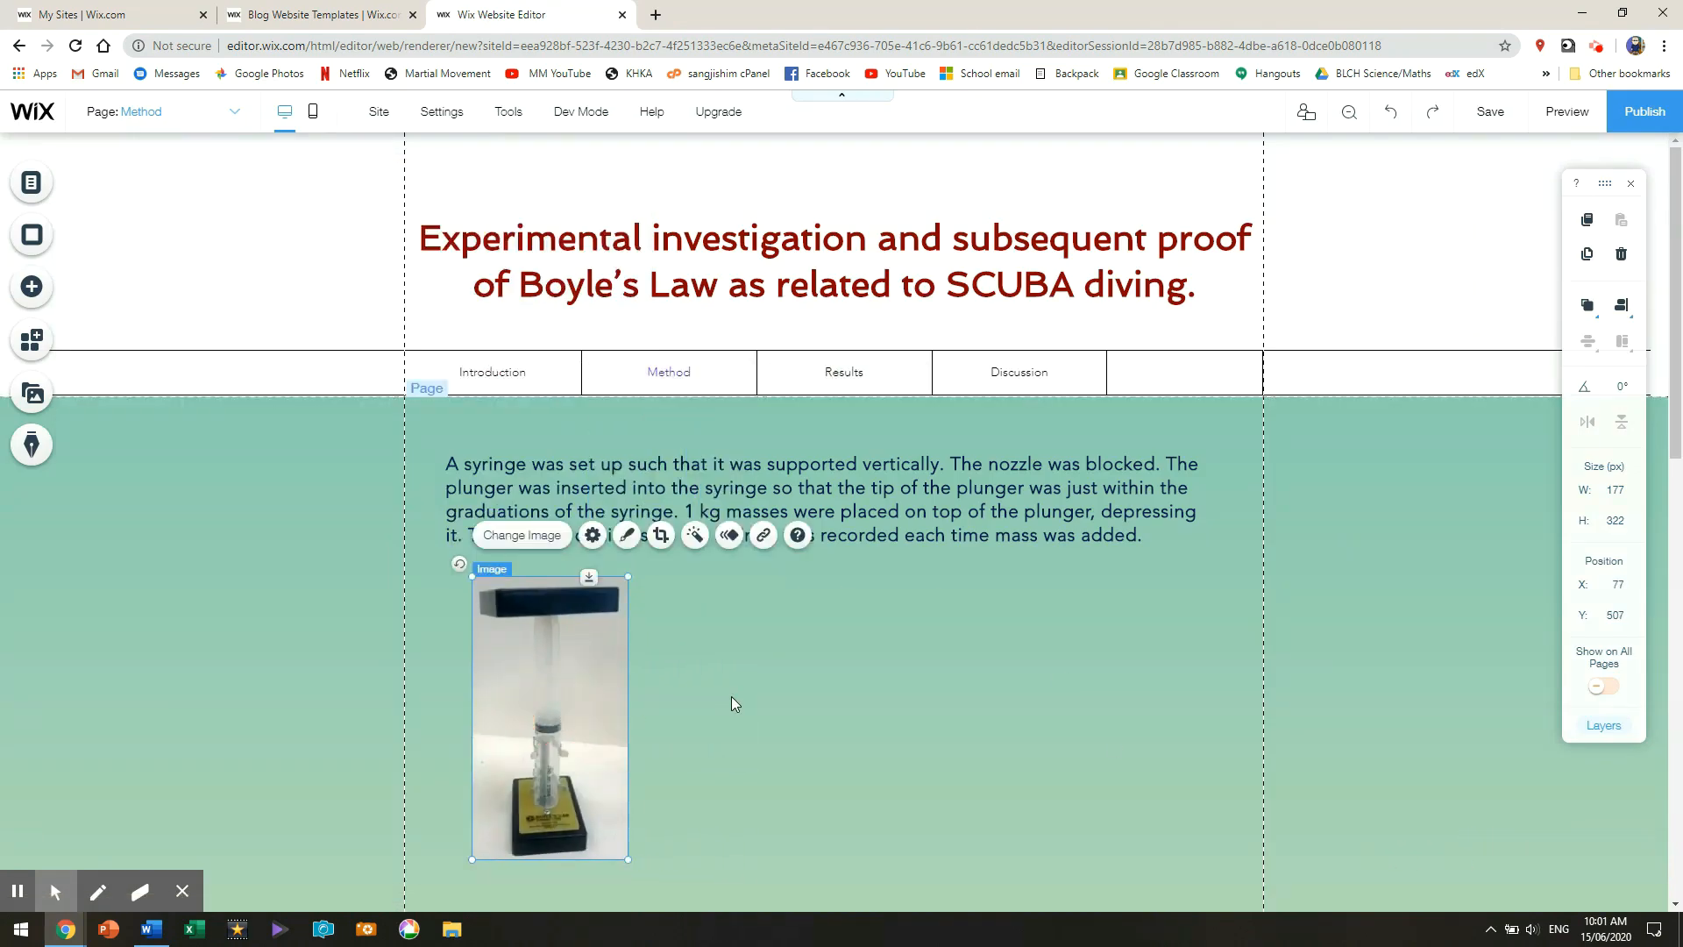
- Upload running.jpg from the Temp folder and add it to the Method page beside the setup photo
scroll(728, 692, "down", 3)
scroll(701, 614, "up", 2)
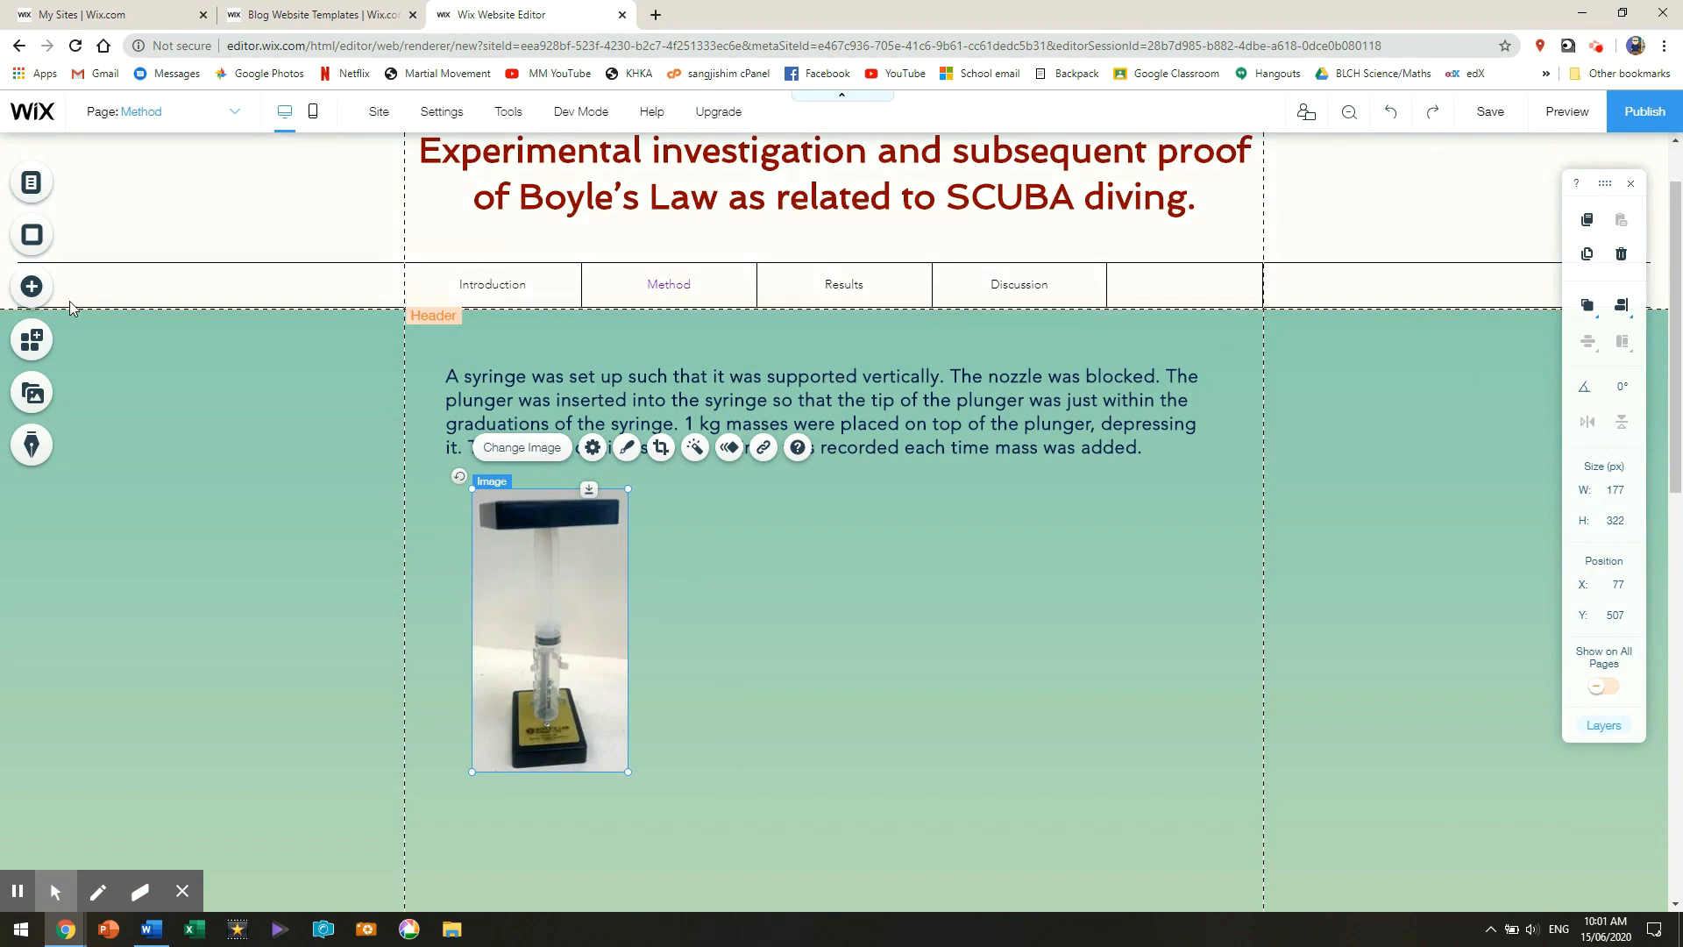
left_click(32, 290)
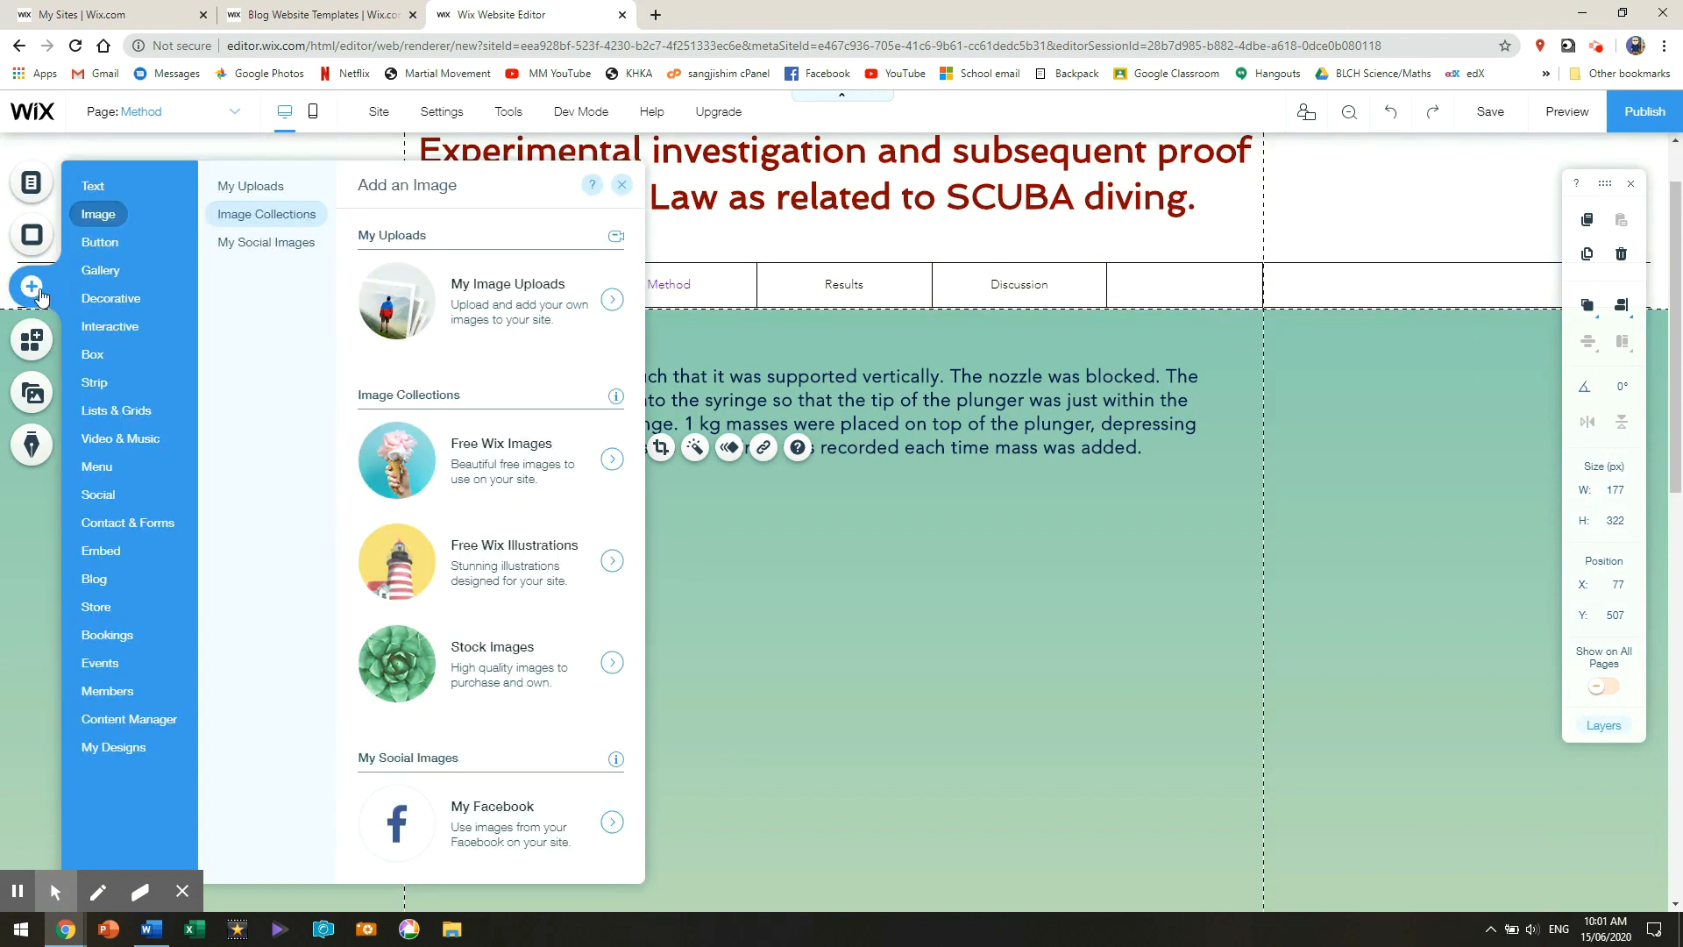
left_click(613, 300)
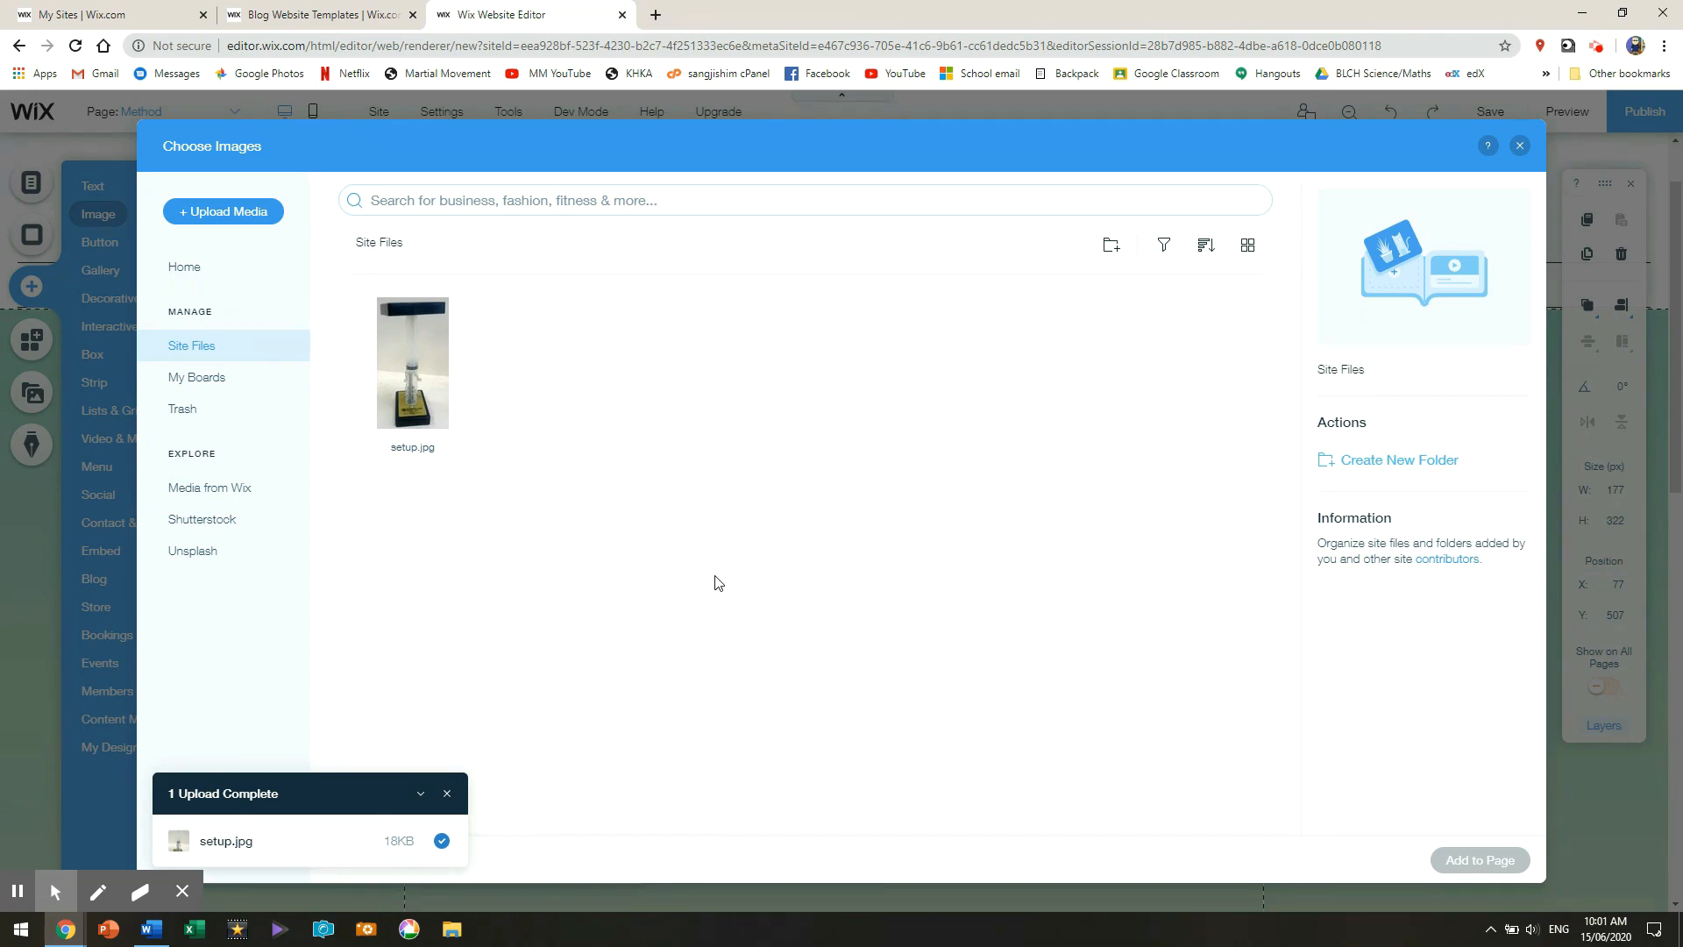
left_click(235, 214)
left_click(857, 559)
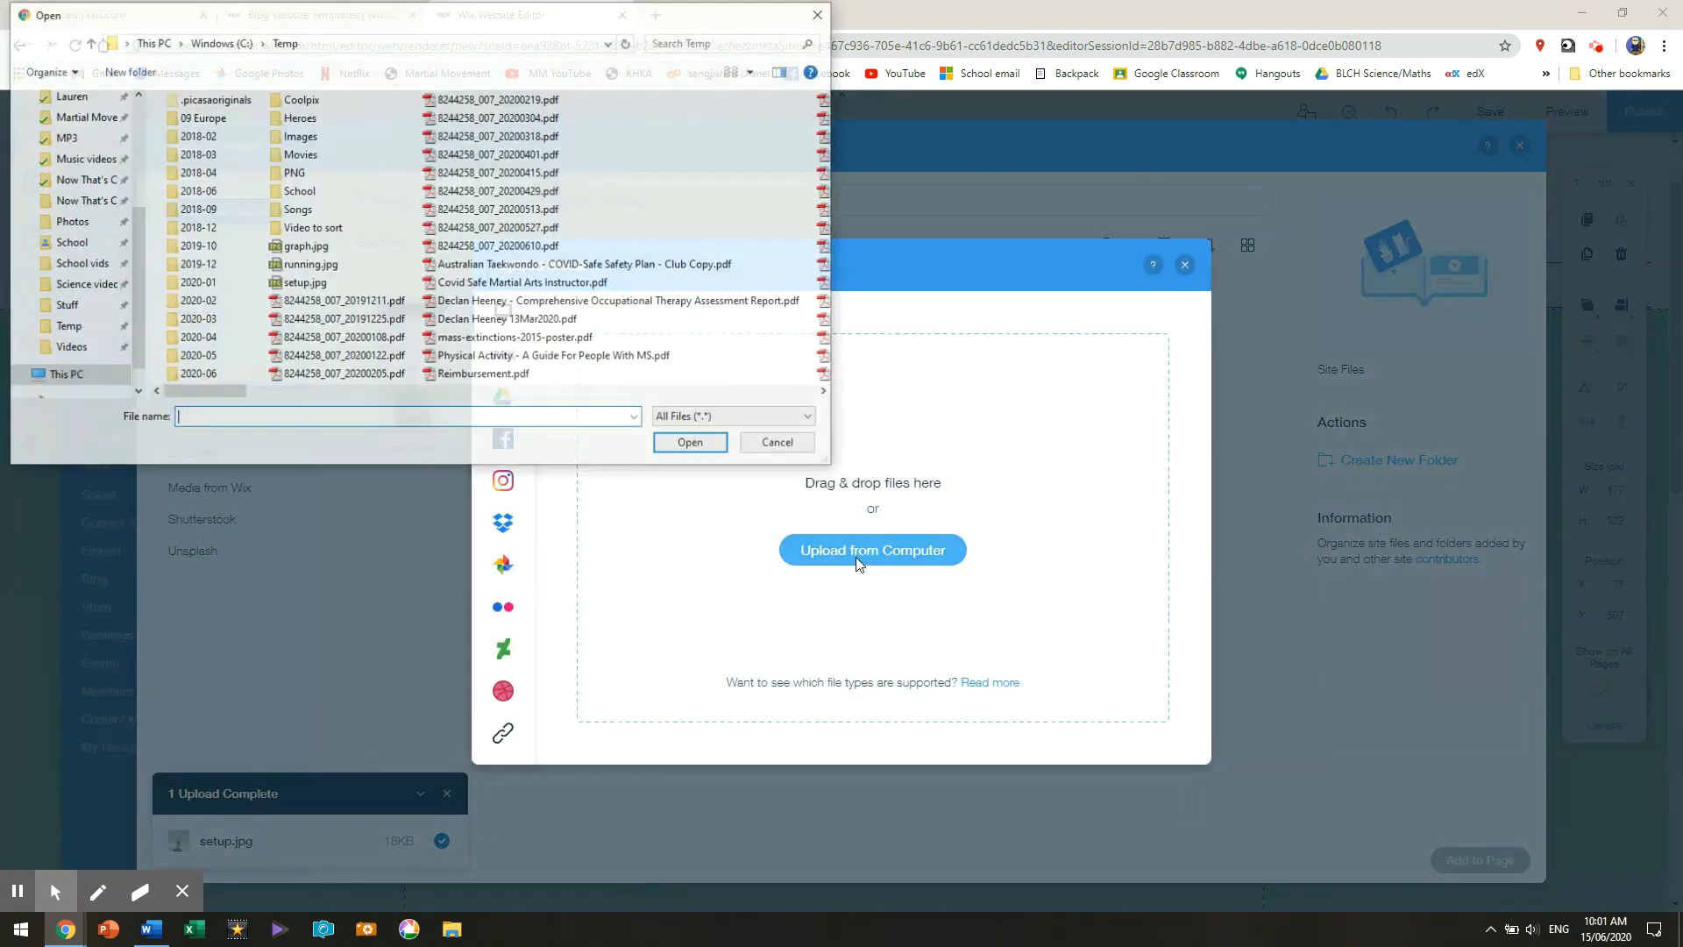
double_click(364, 265)
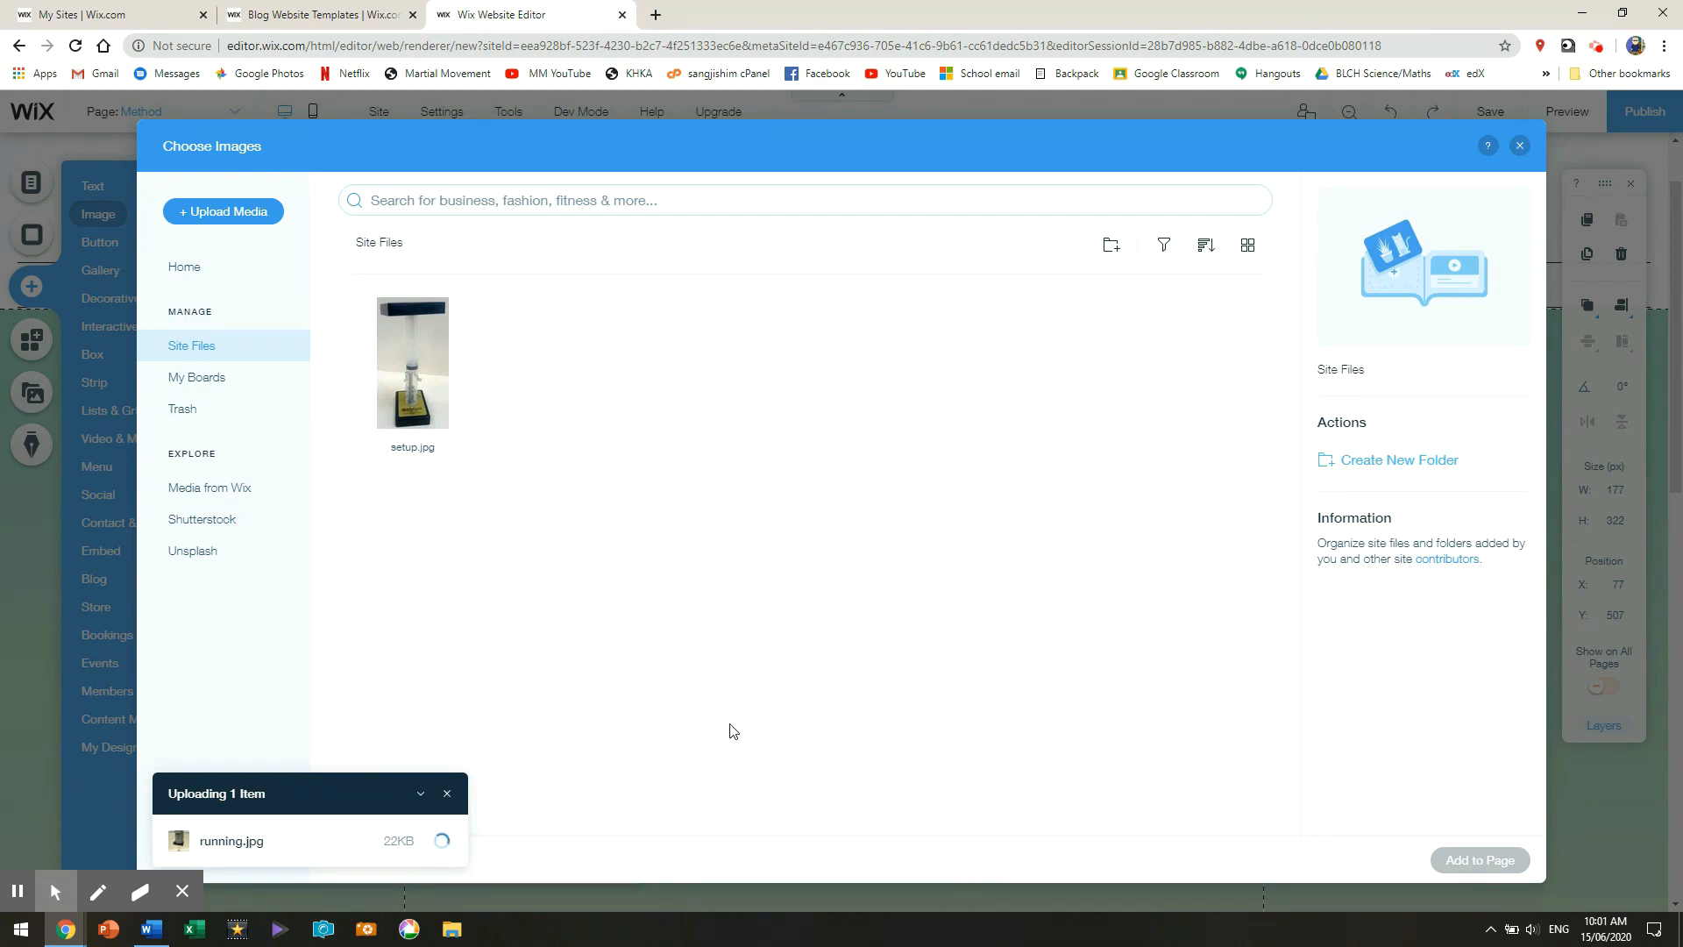
left_click(1461, 854)
left_click(877, 561)
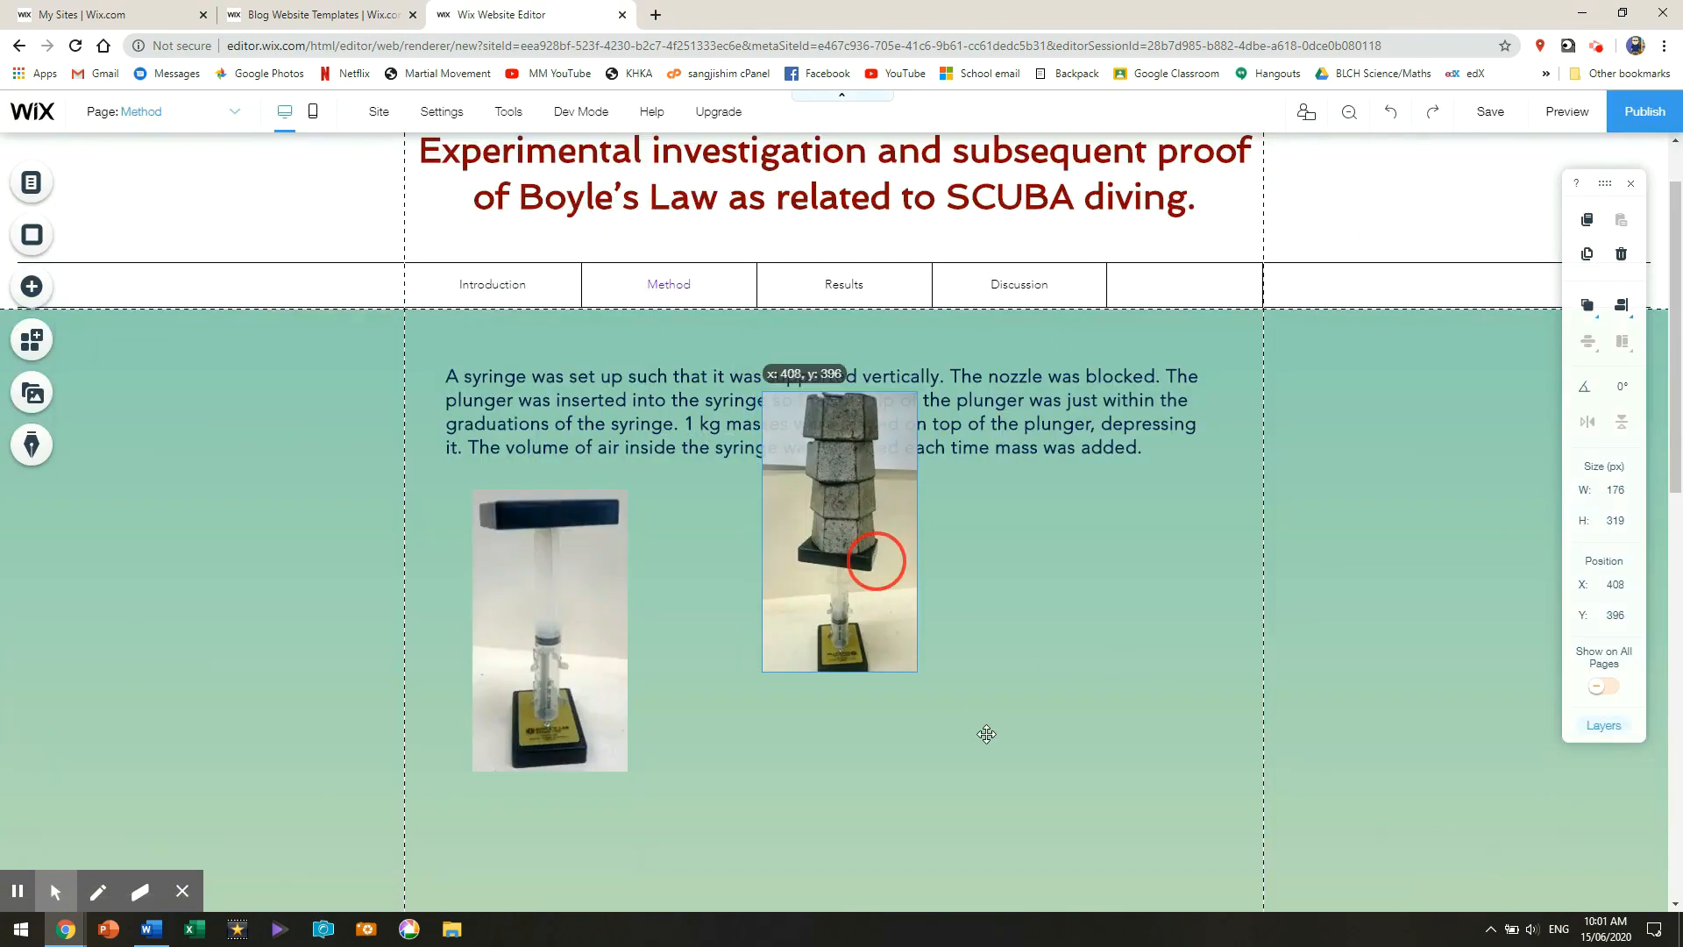